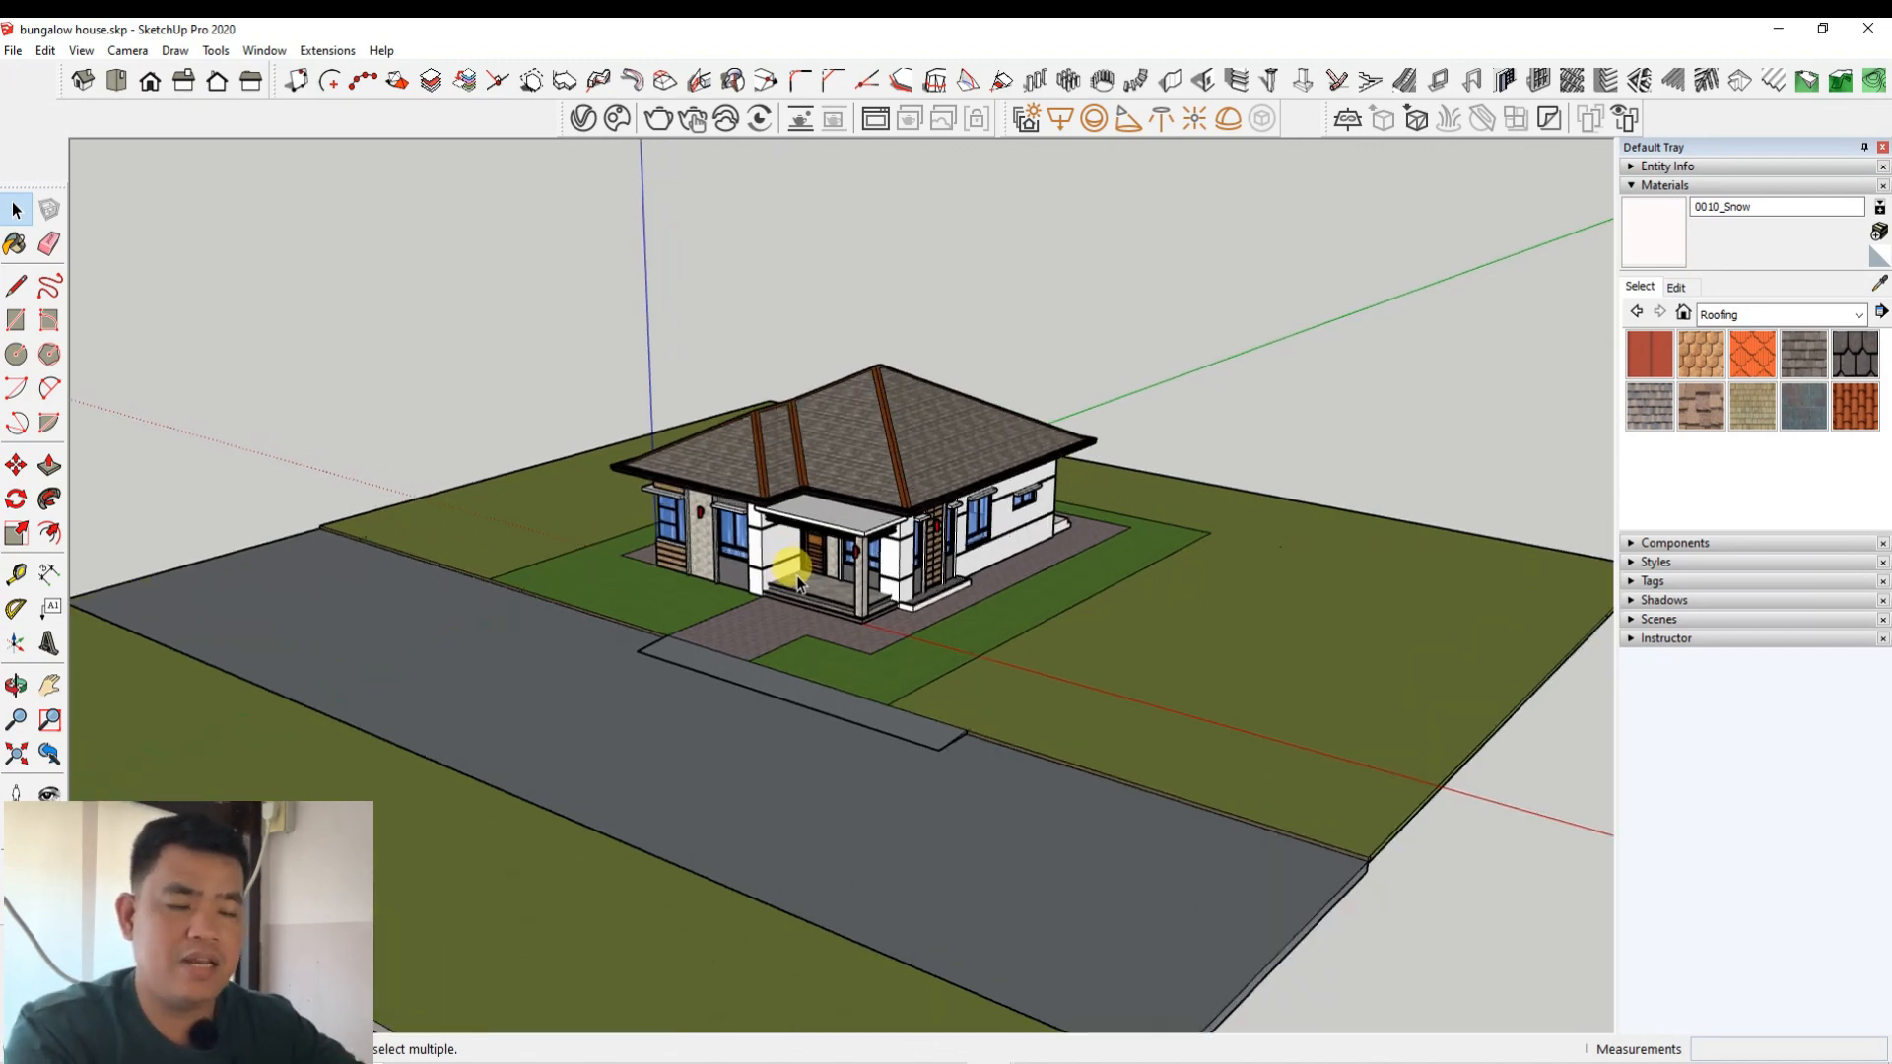
scroll(798, 583, down, 3)
scroll(778, 629, up, 1)
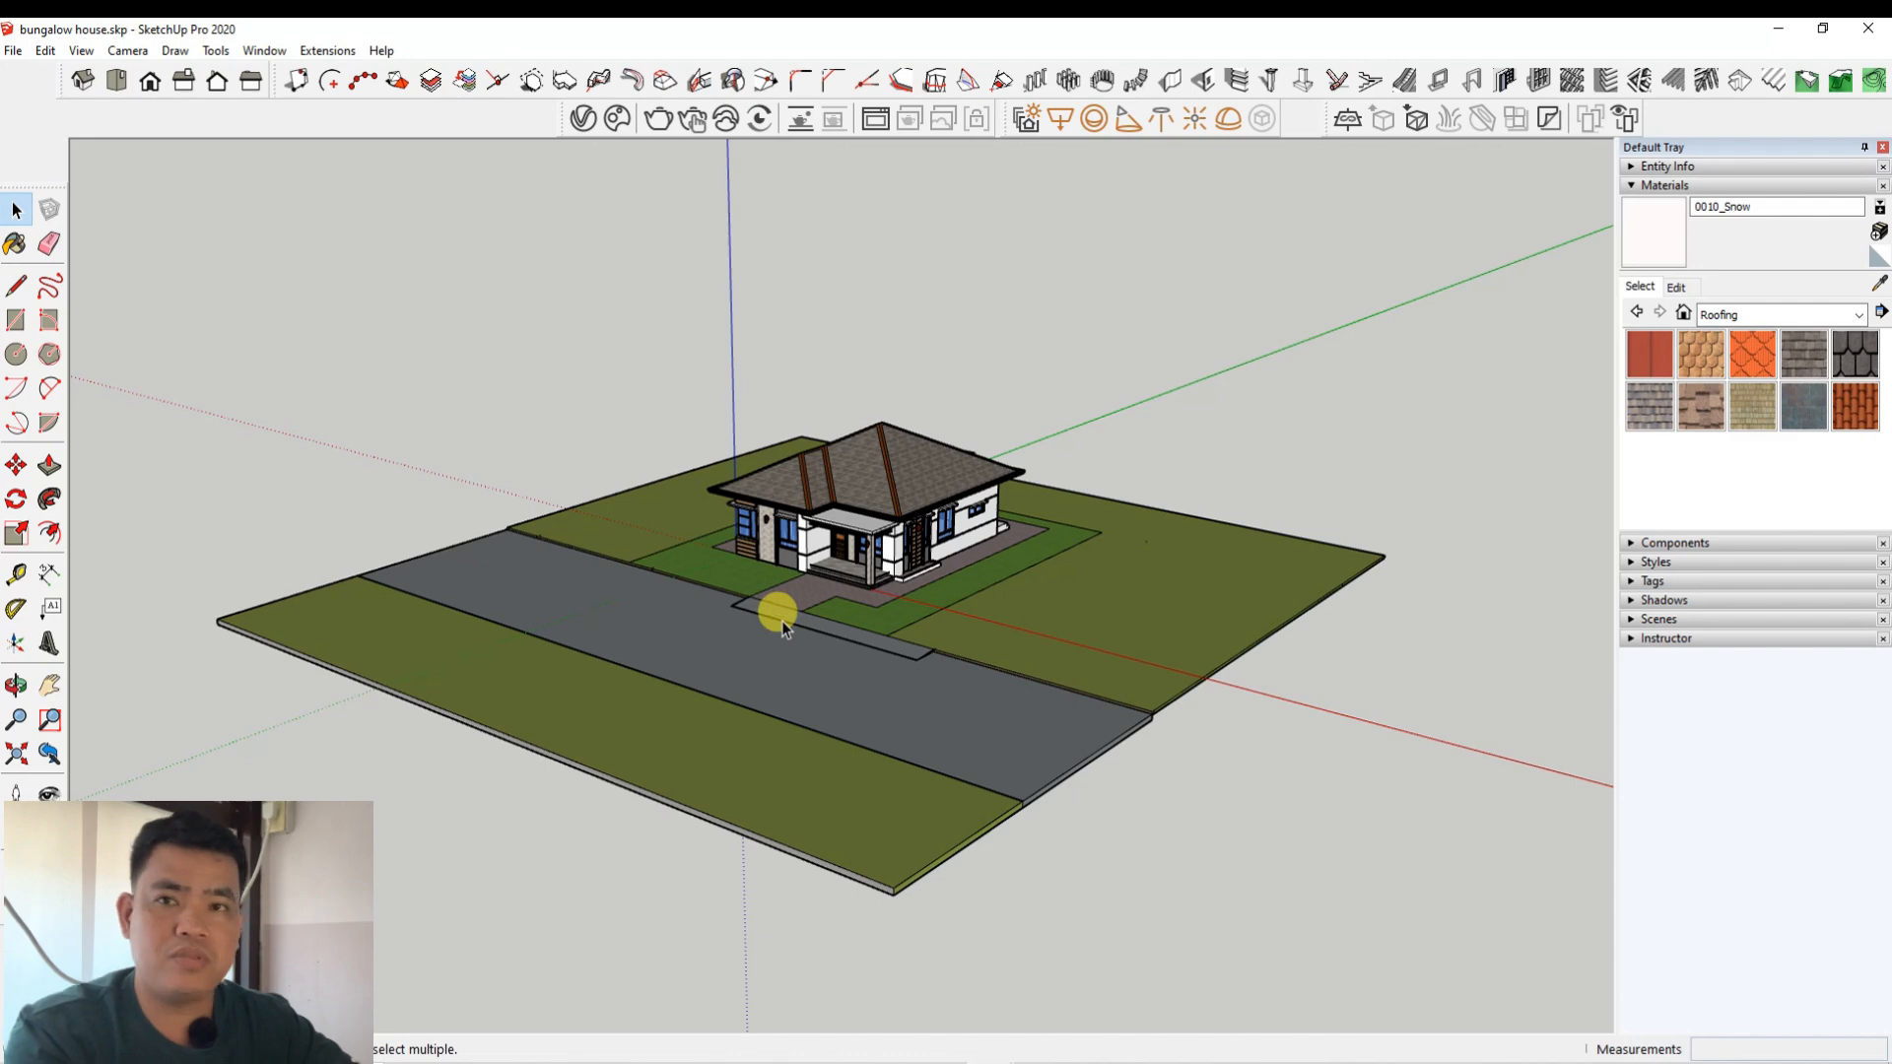
scroll(782, 621, up, 1)
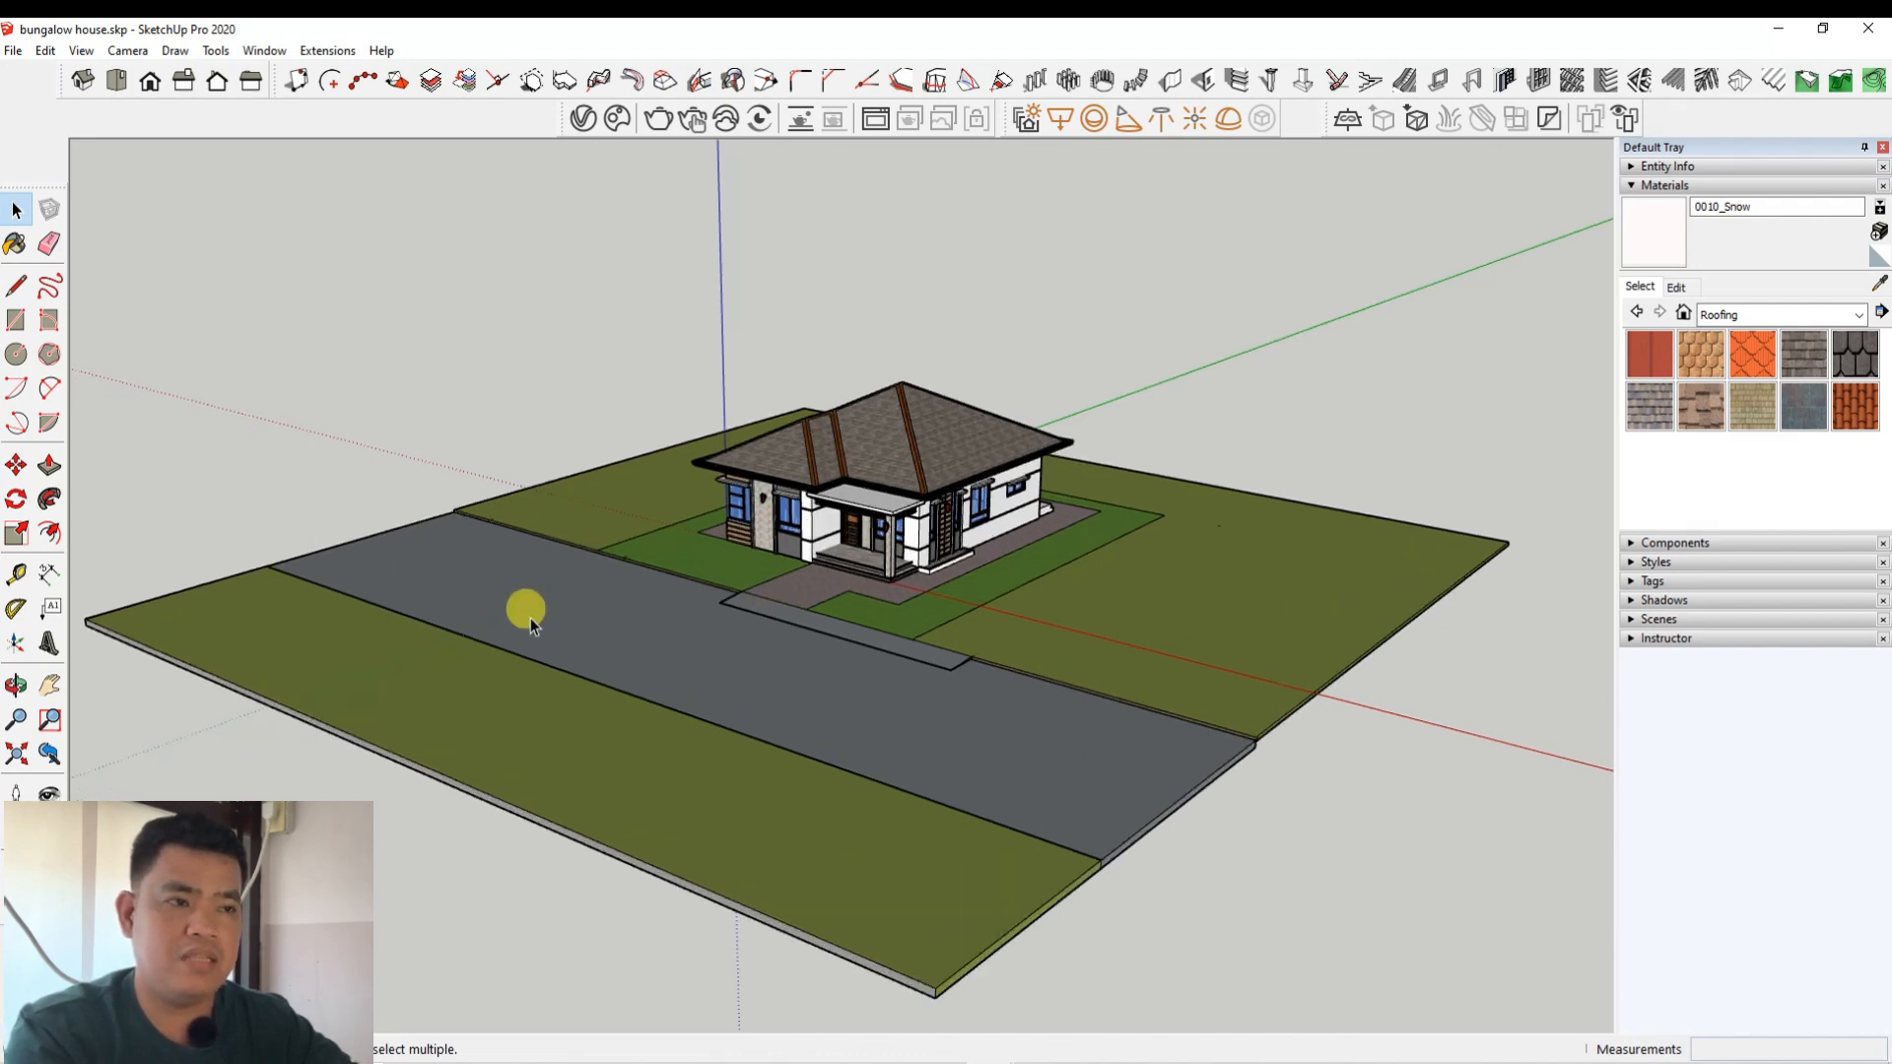
scroll(834, 484, down, 2)
mouse_move(847, 595)
middle_down()
mouse_move(992, 766)
mouse_move(869, 579)
middle_up()
scroll(867, 579, up, 3)
middle_drag(450, 623, 688, 505)
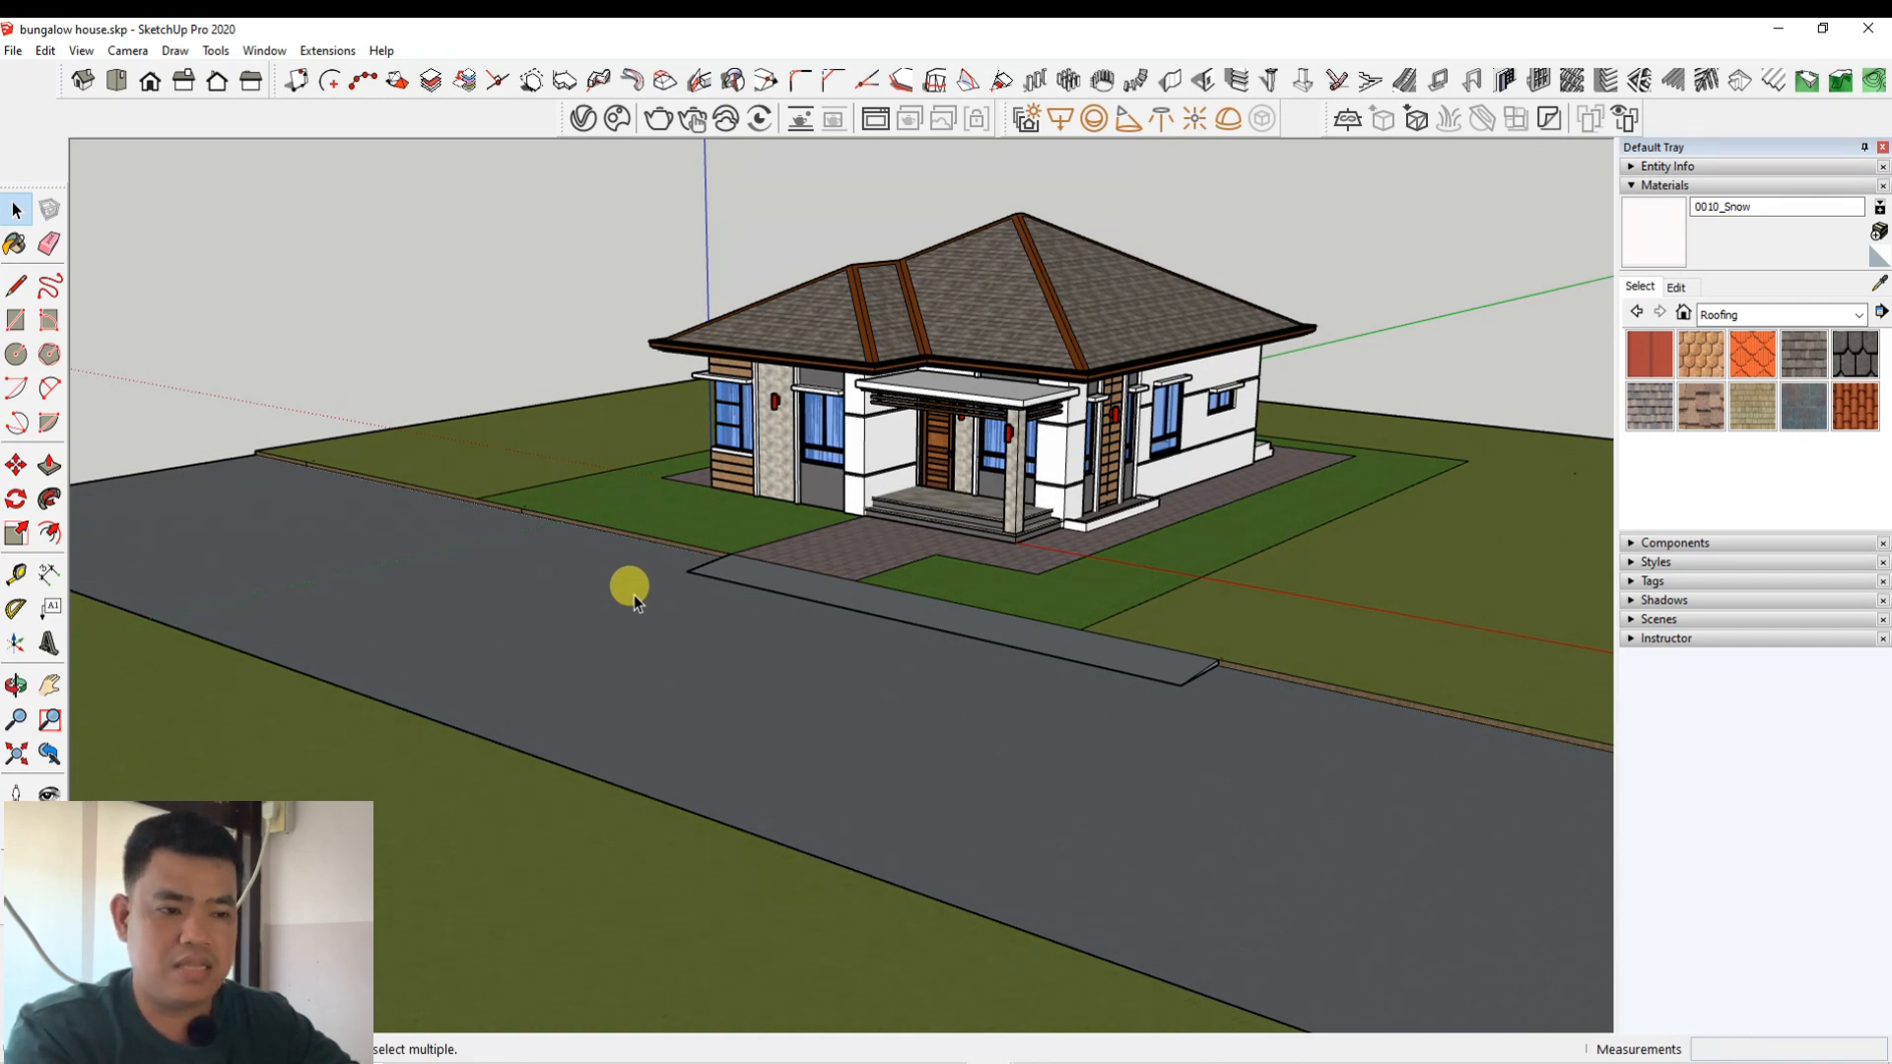
Step: Switch to File Explorer to review the texture images in the road folder, and return to SketchUp
mouse_move(507, 1060)
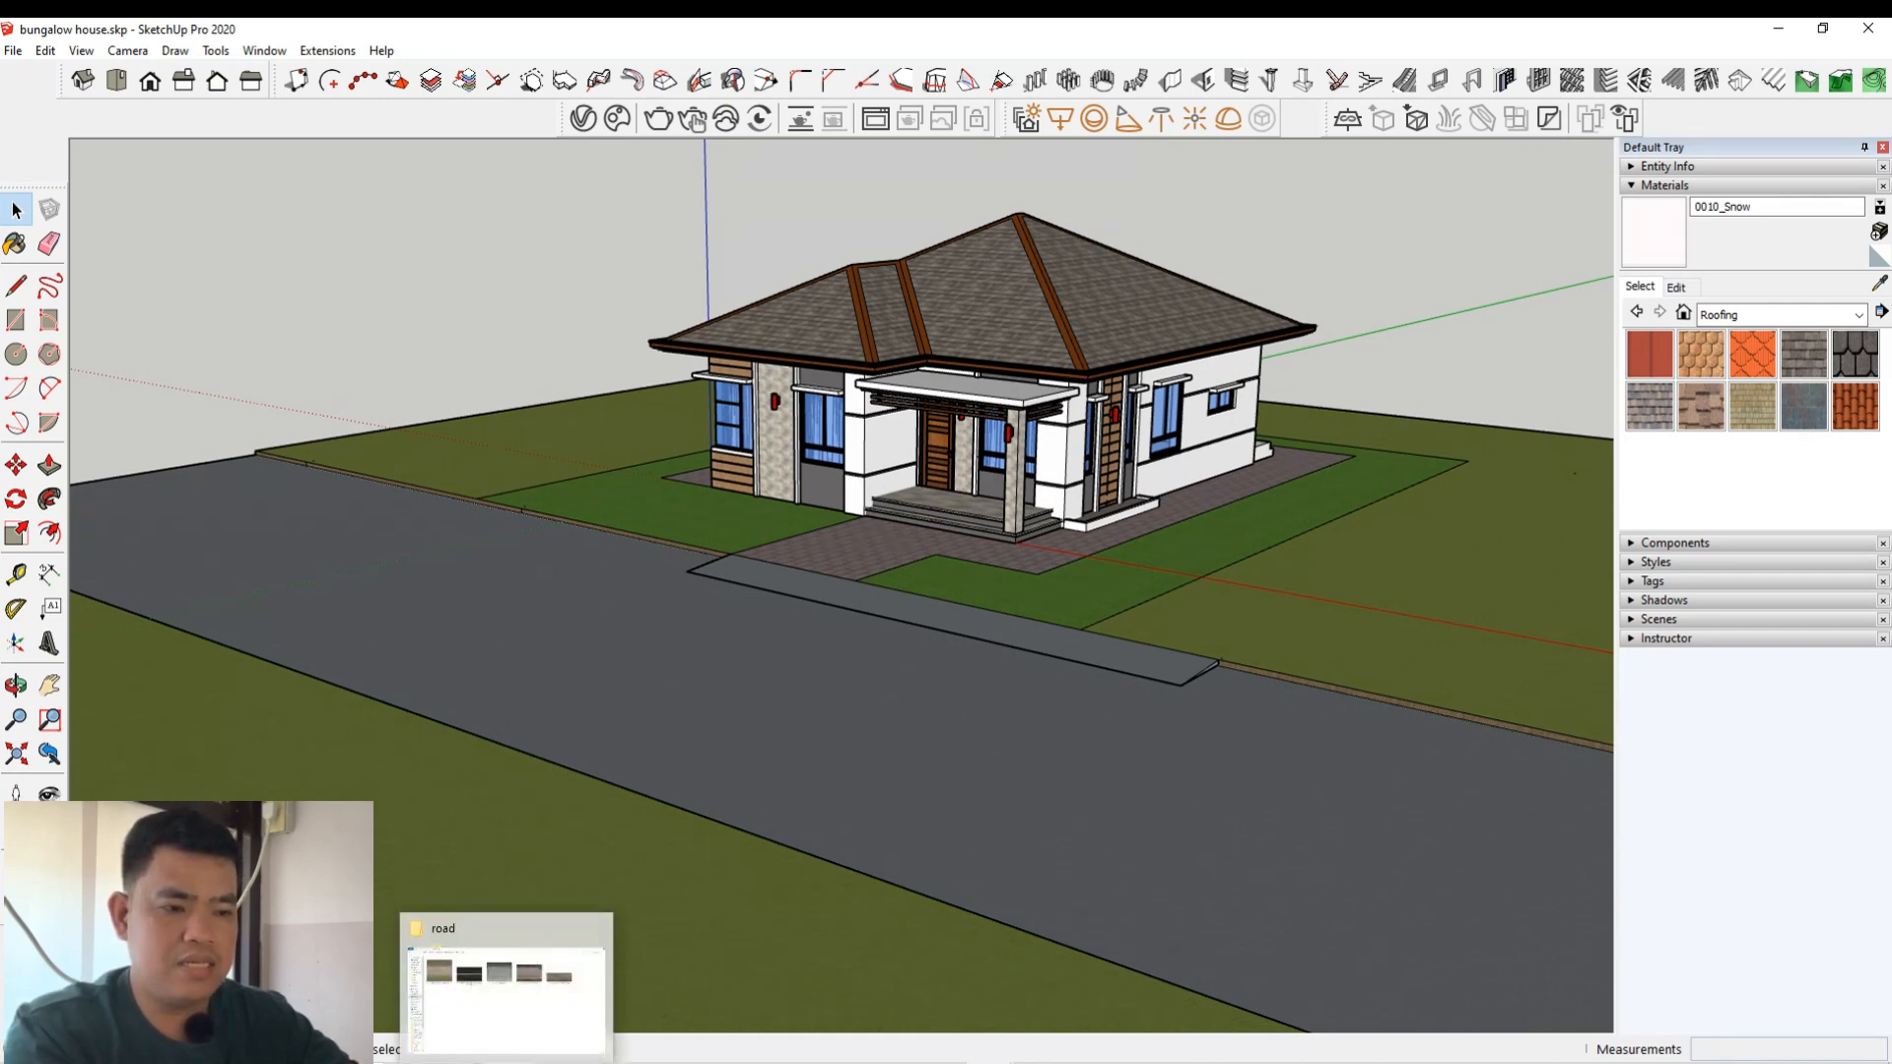
click(483, 1015)
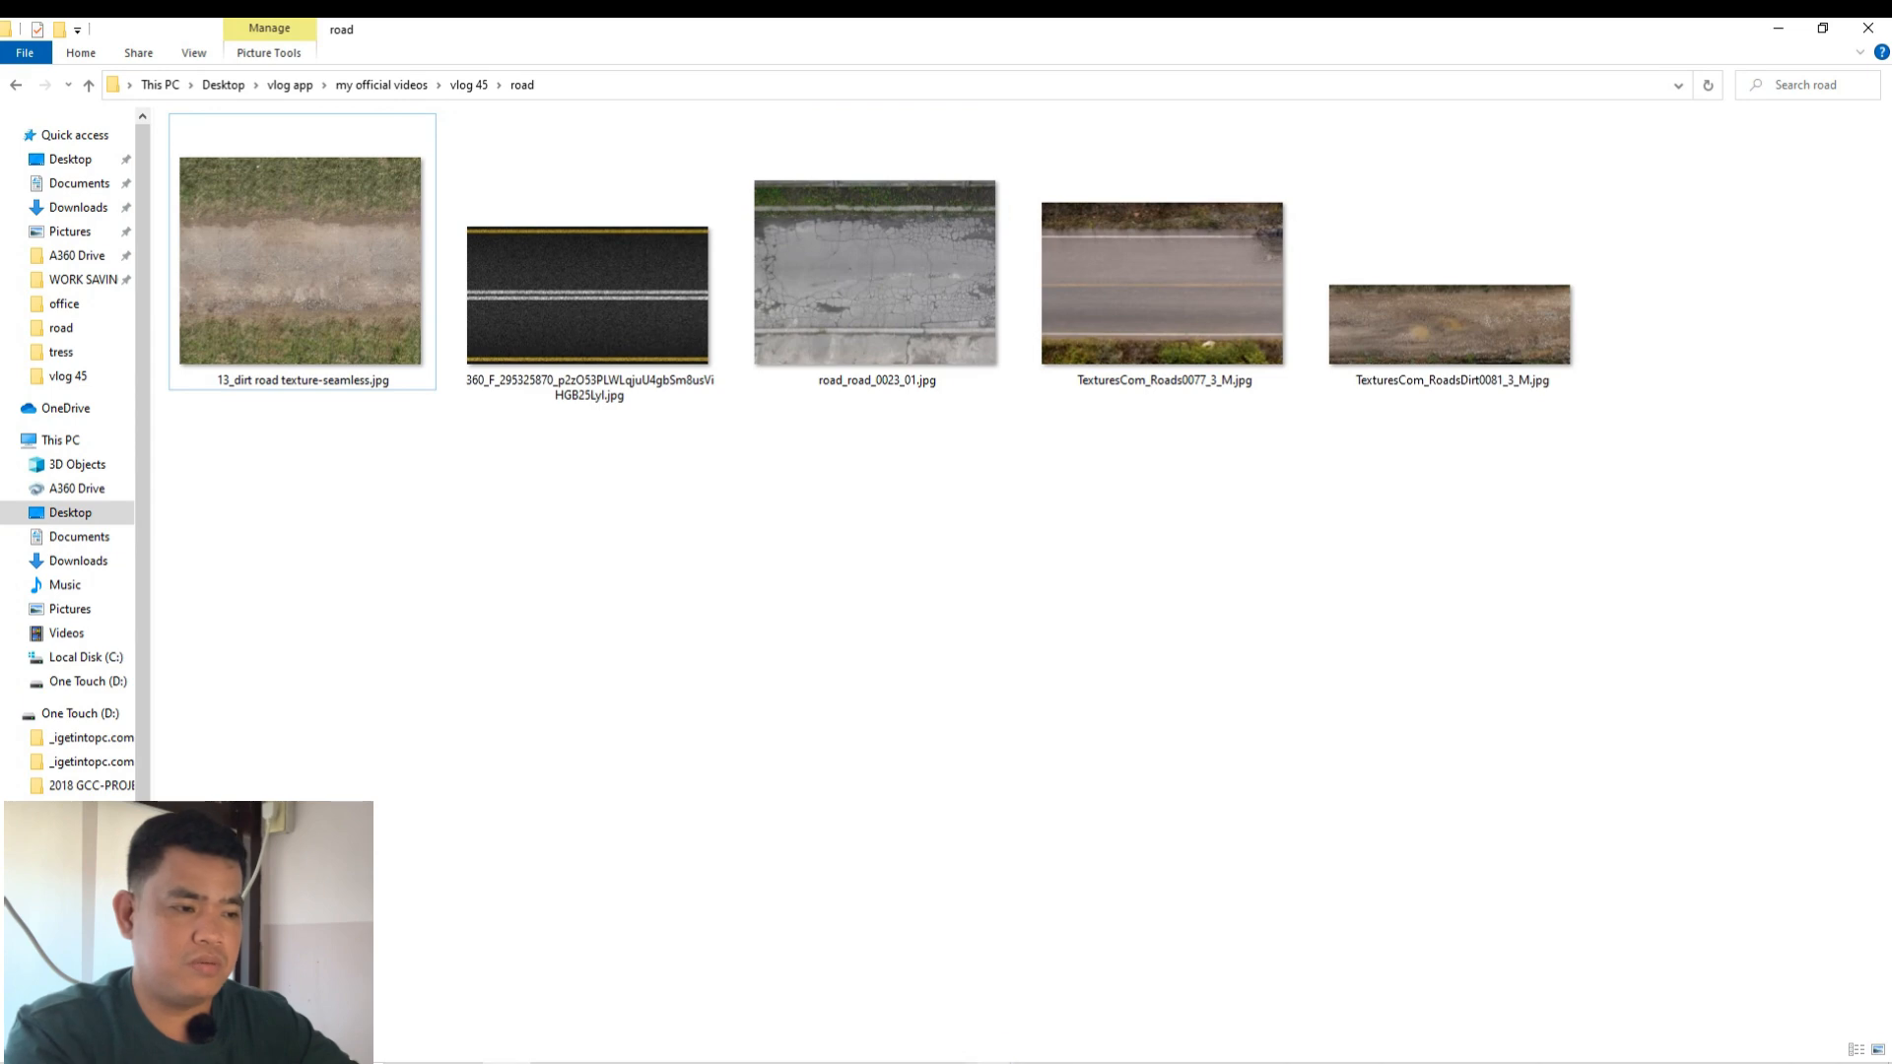
mouse_move(989, 1060)
click(918, 1026)
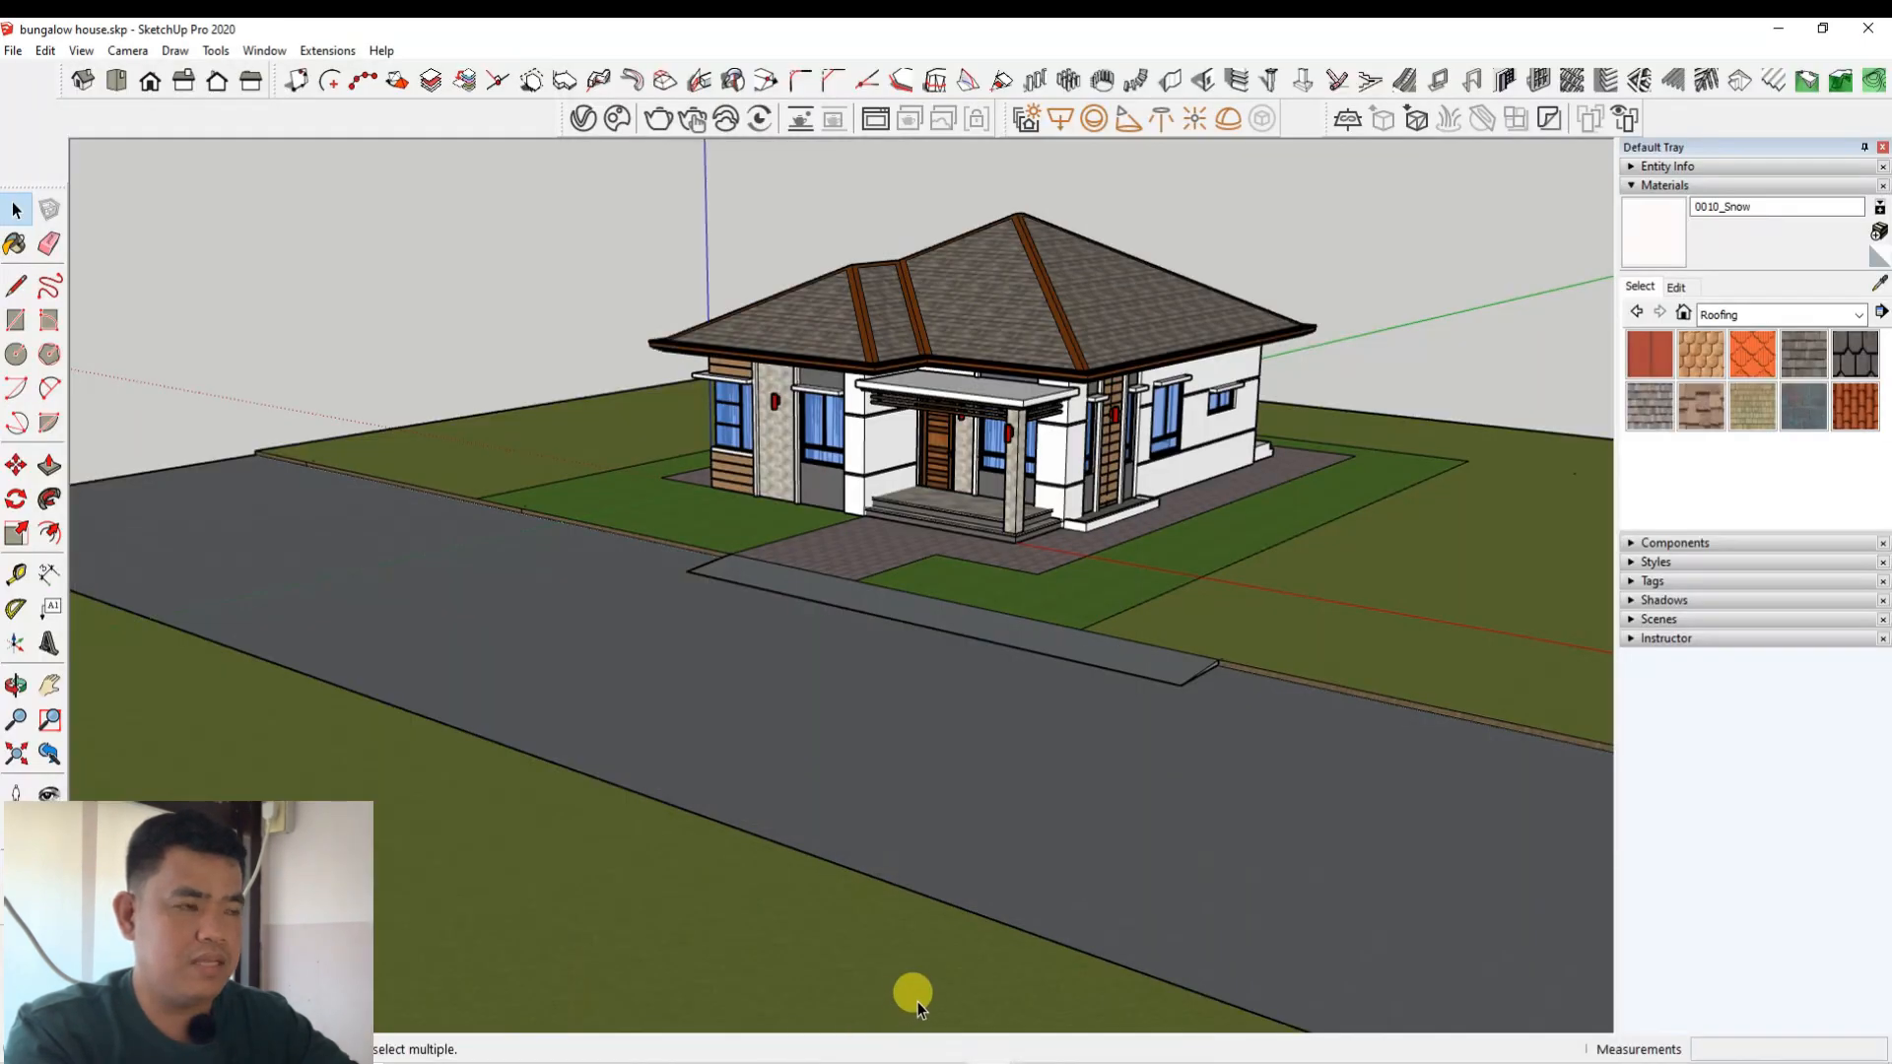
Step: Create a new material using the texture image 13_dirt road texture-seamless.jpg from the road folder in vlog 45
scroll(587, 727, down, 2)
scroll(1015, 492, up, 3)
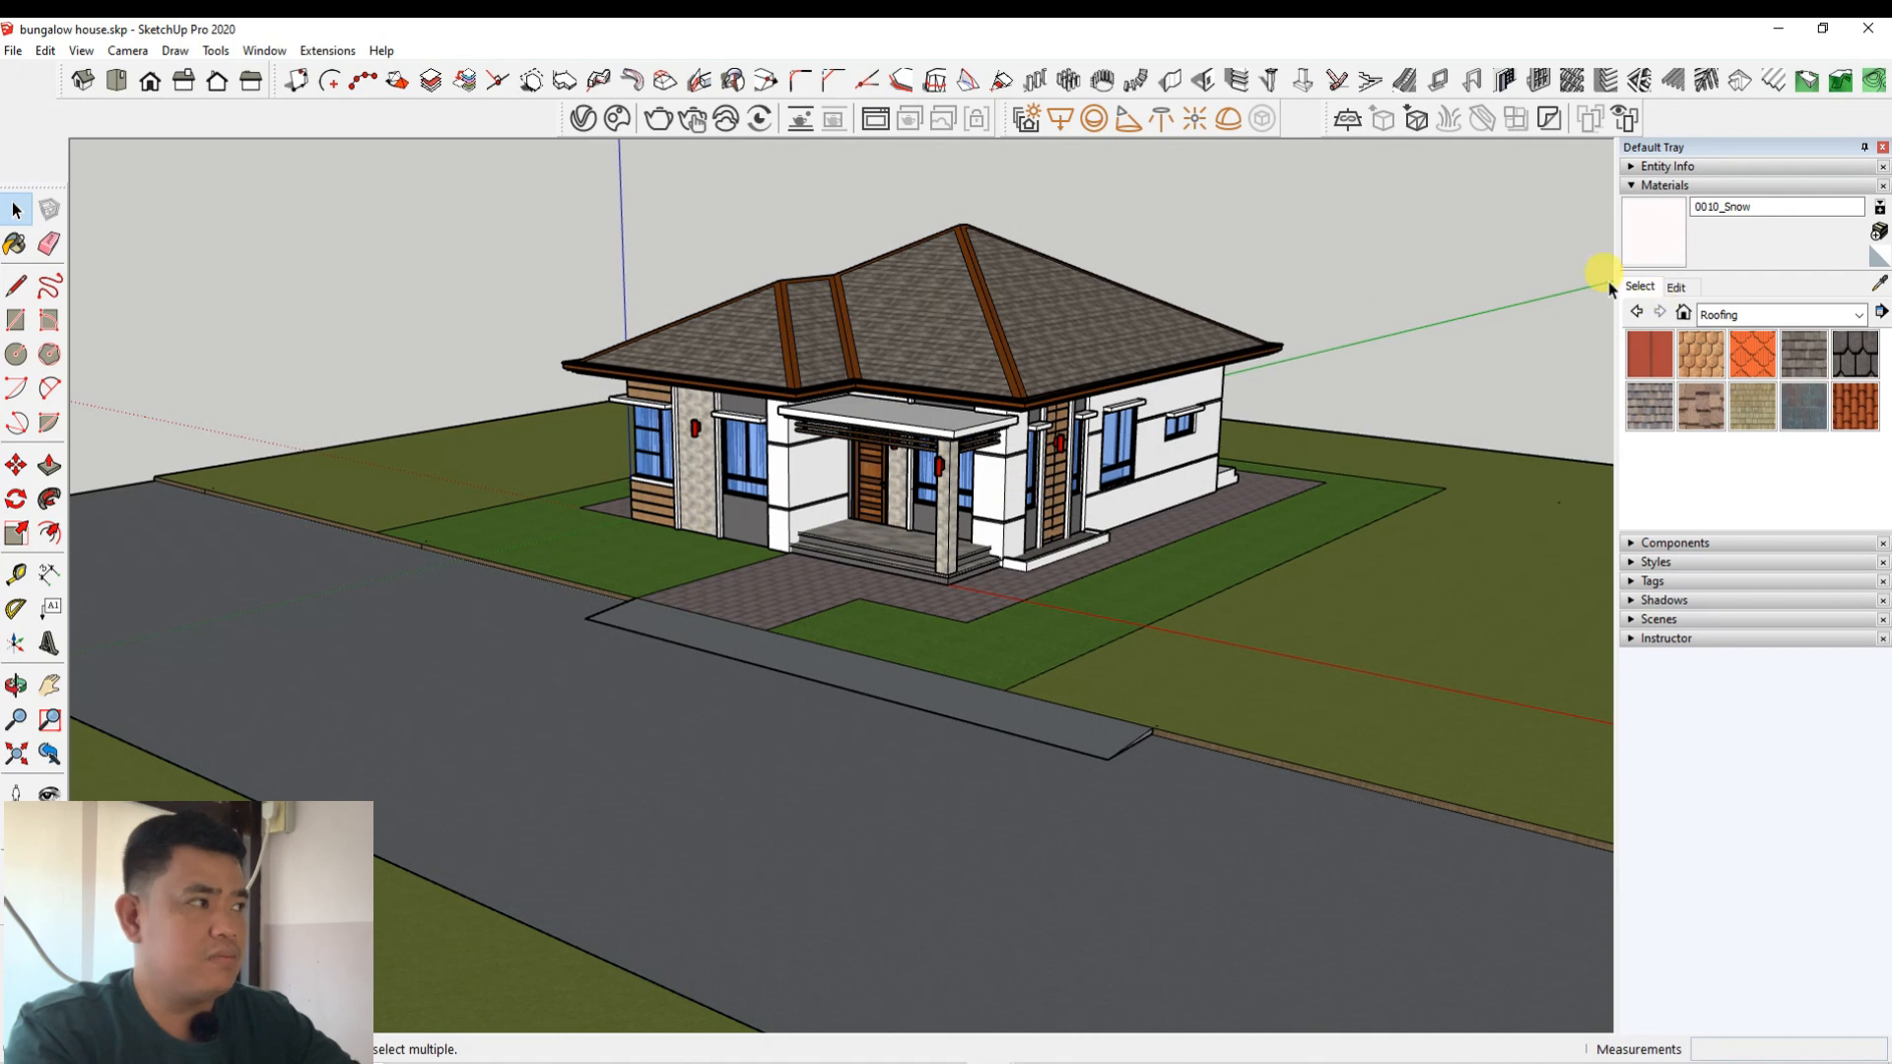
click(1879, 234)
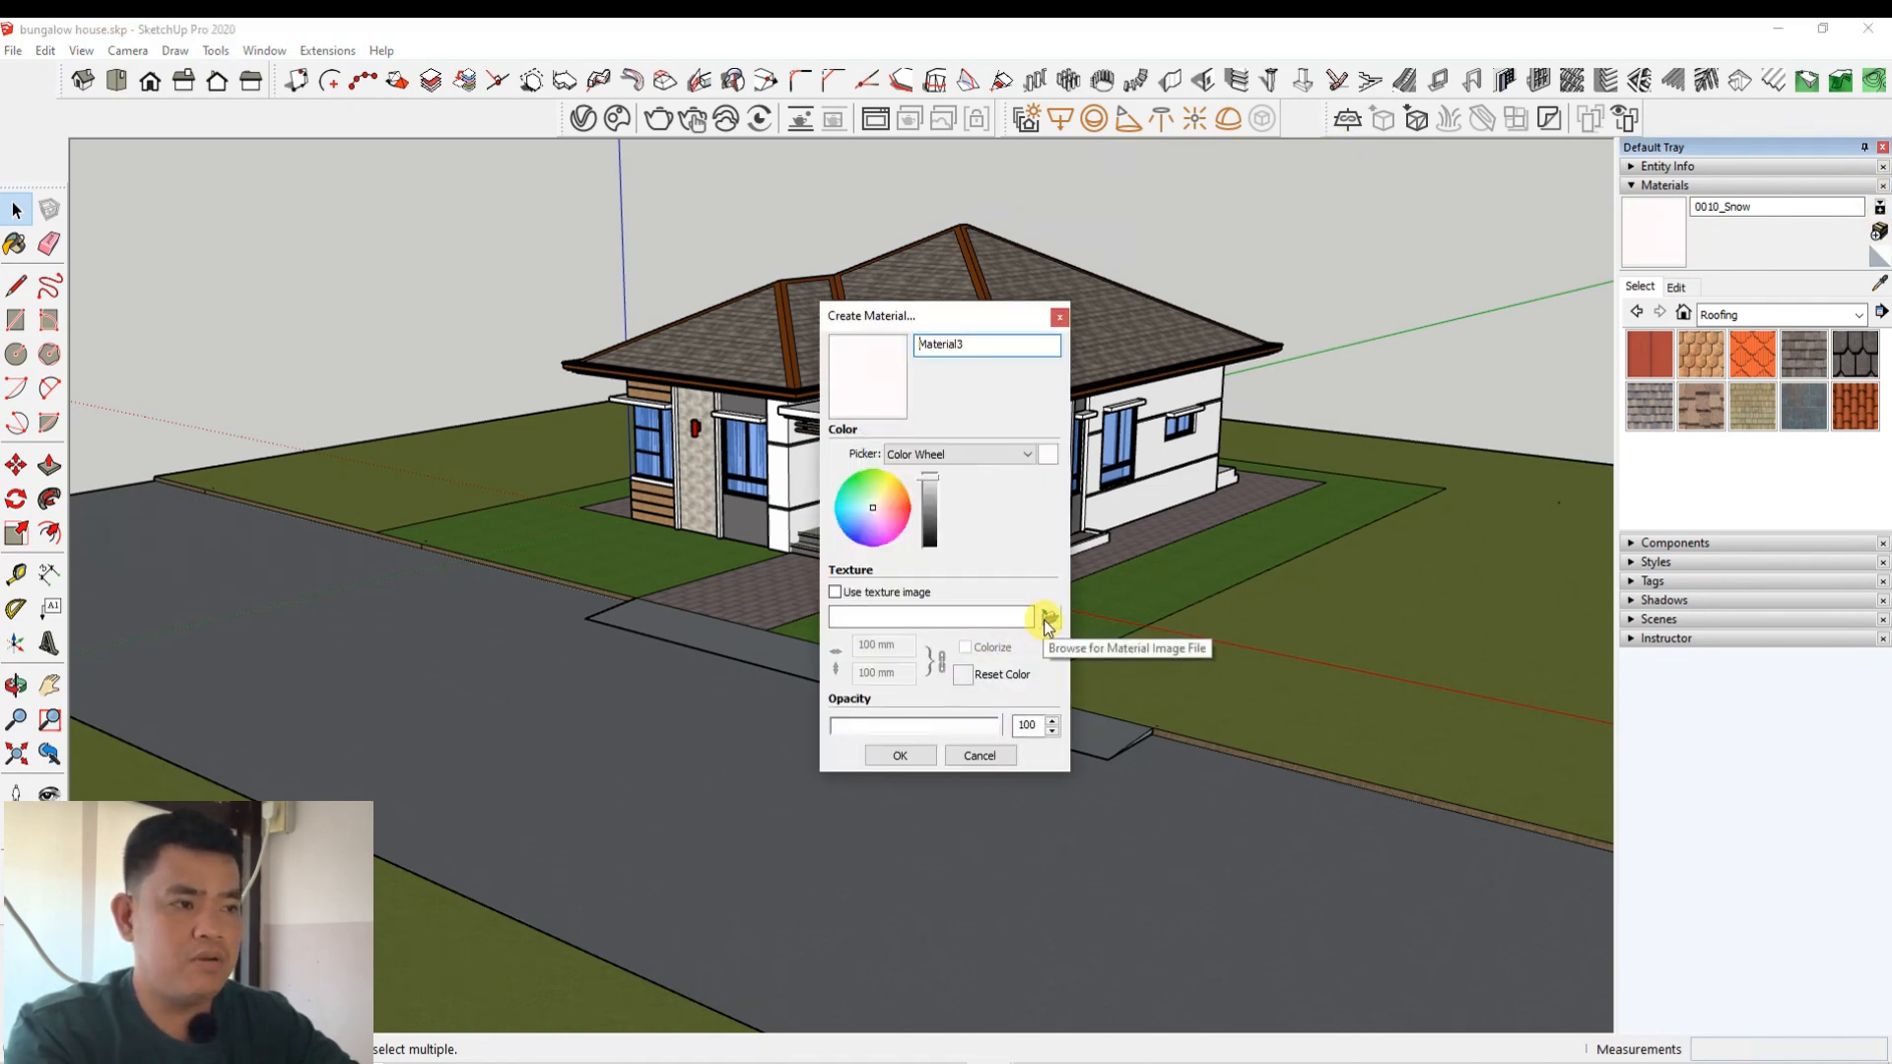
click(1049, 619)
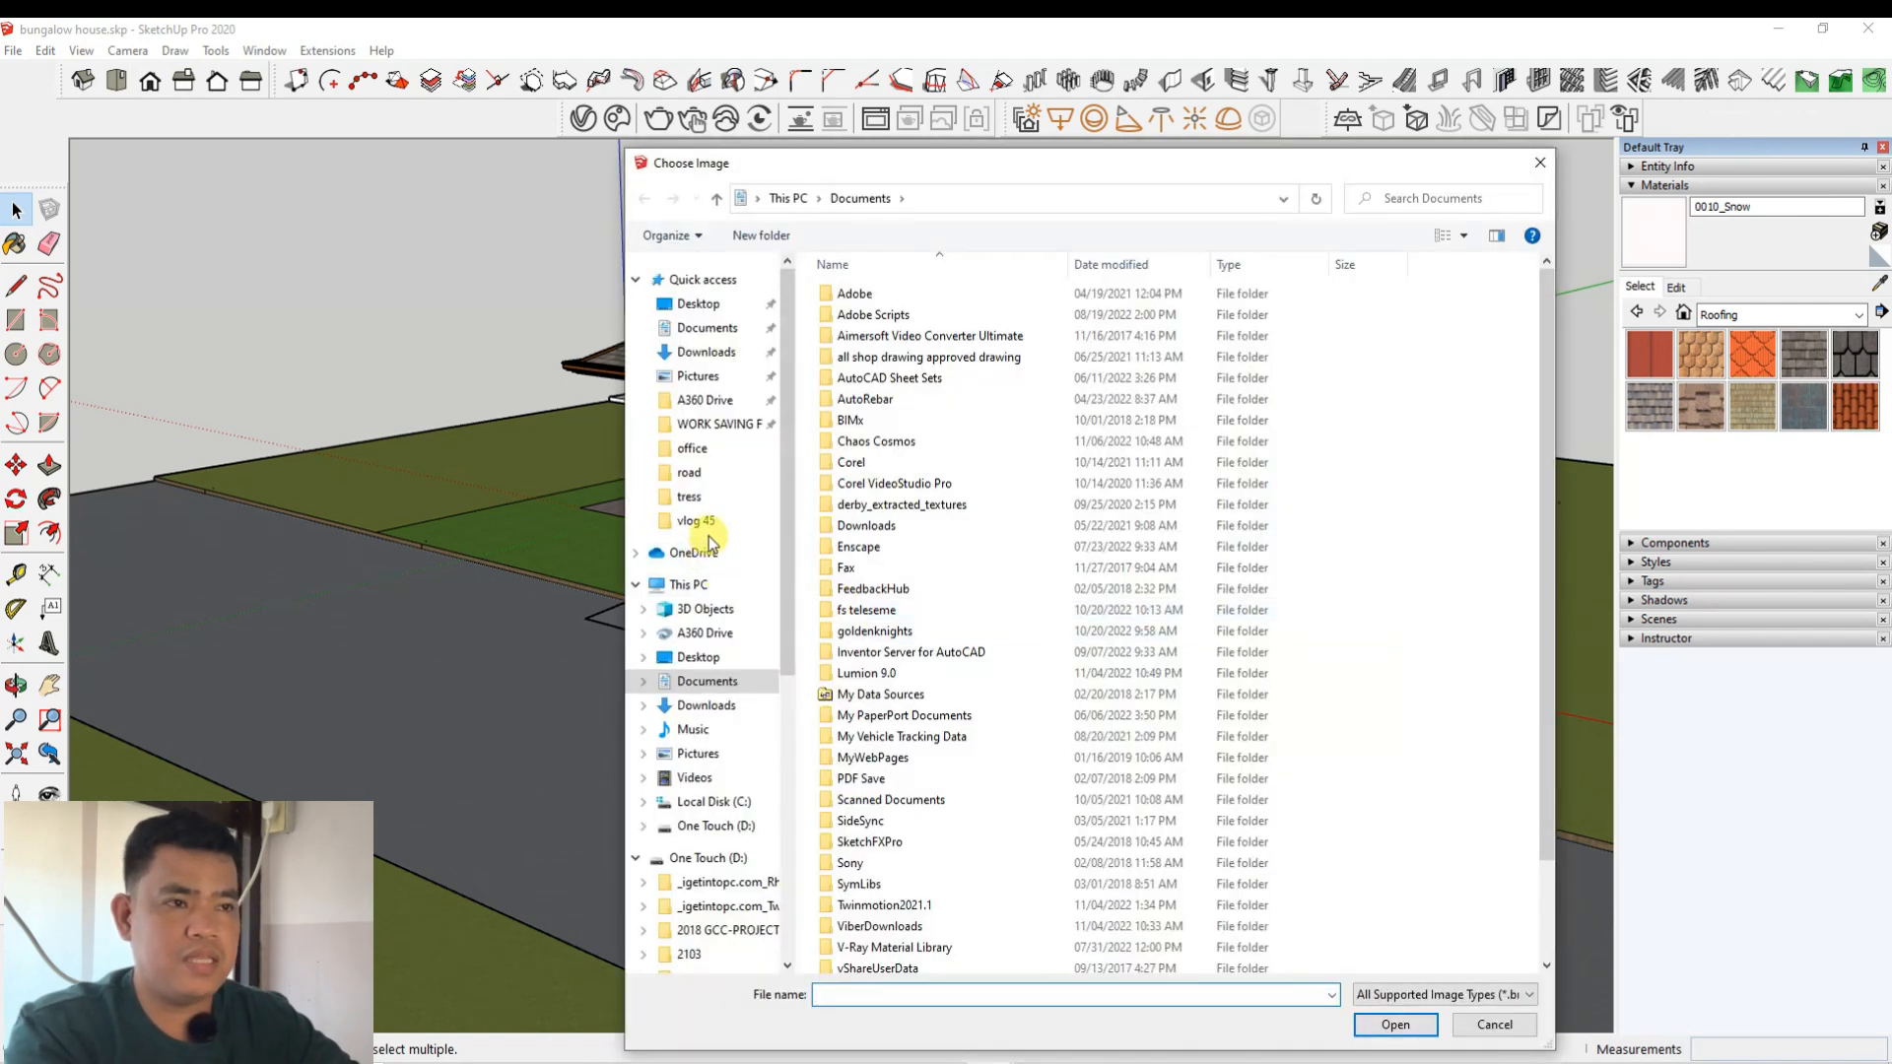
click(699, 521)
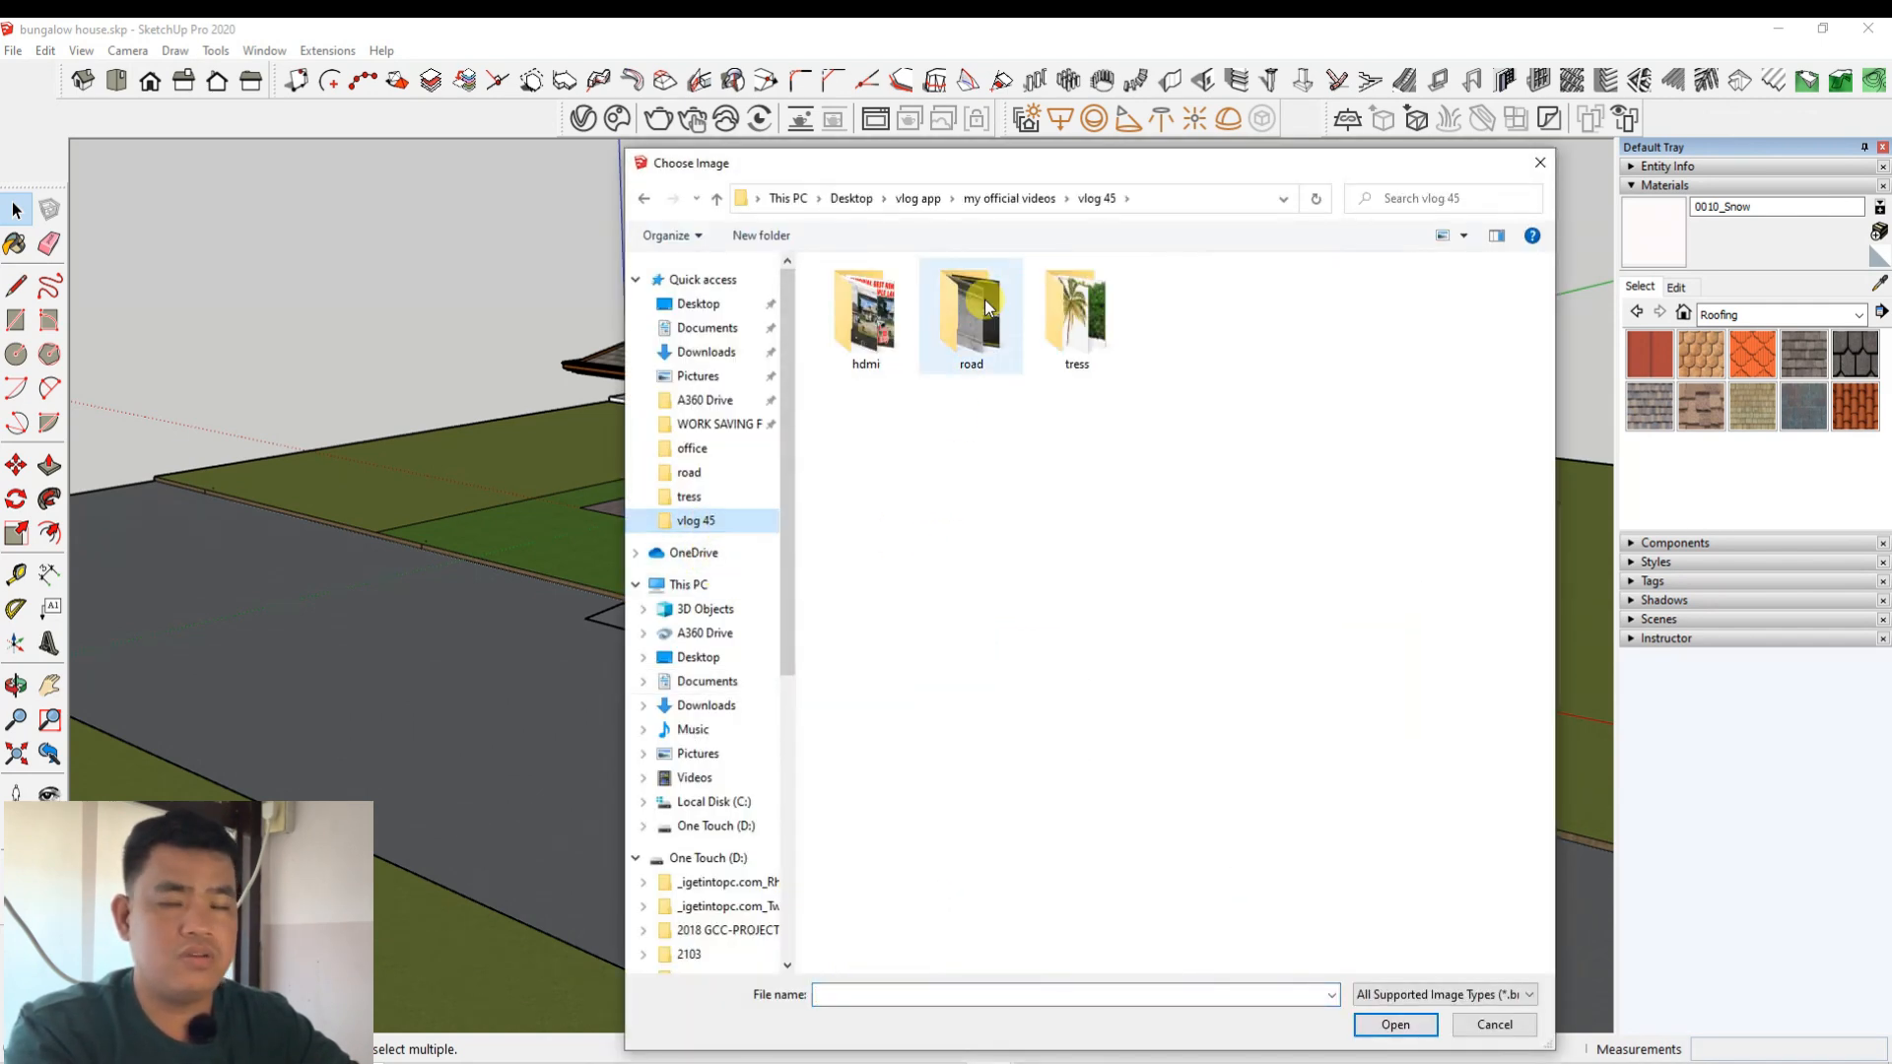
double_click(967, 366)
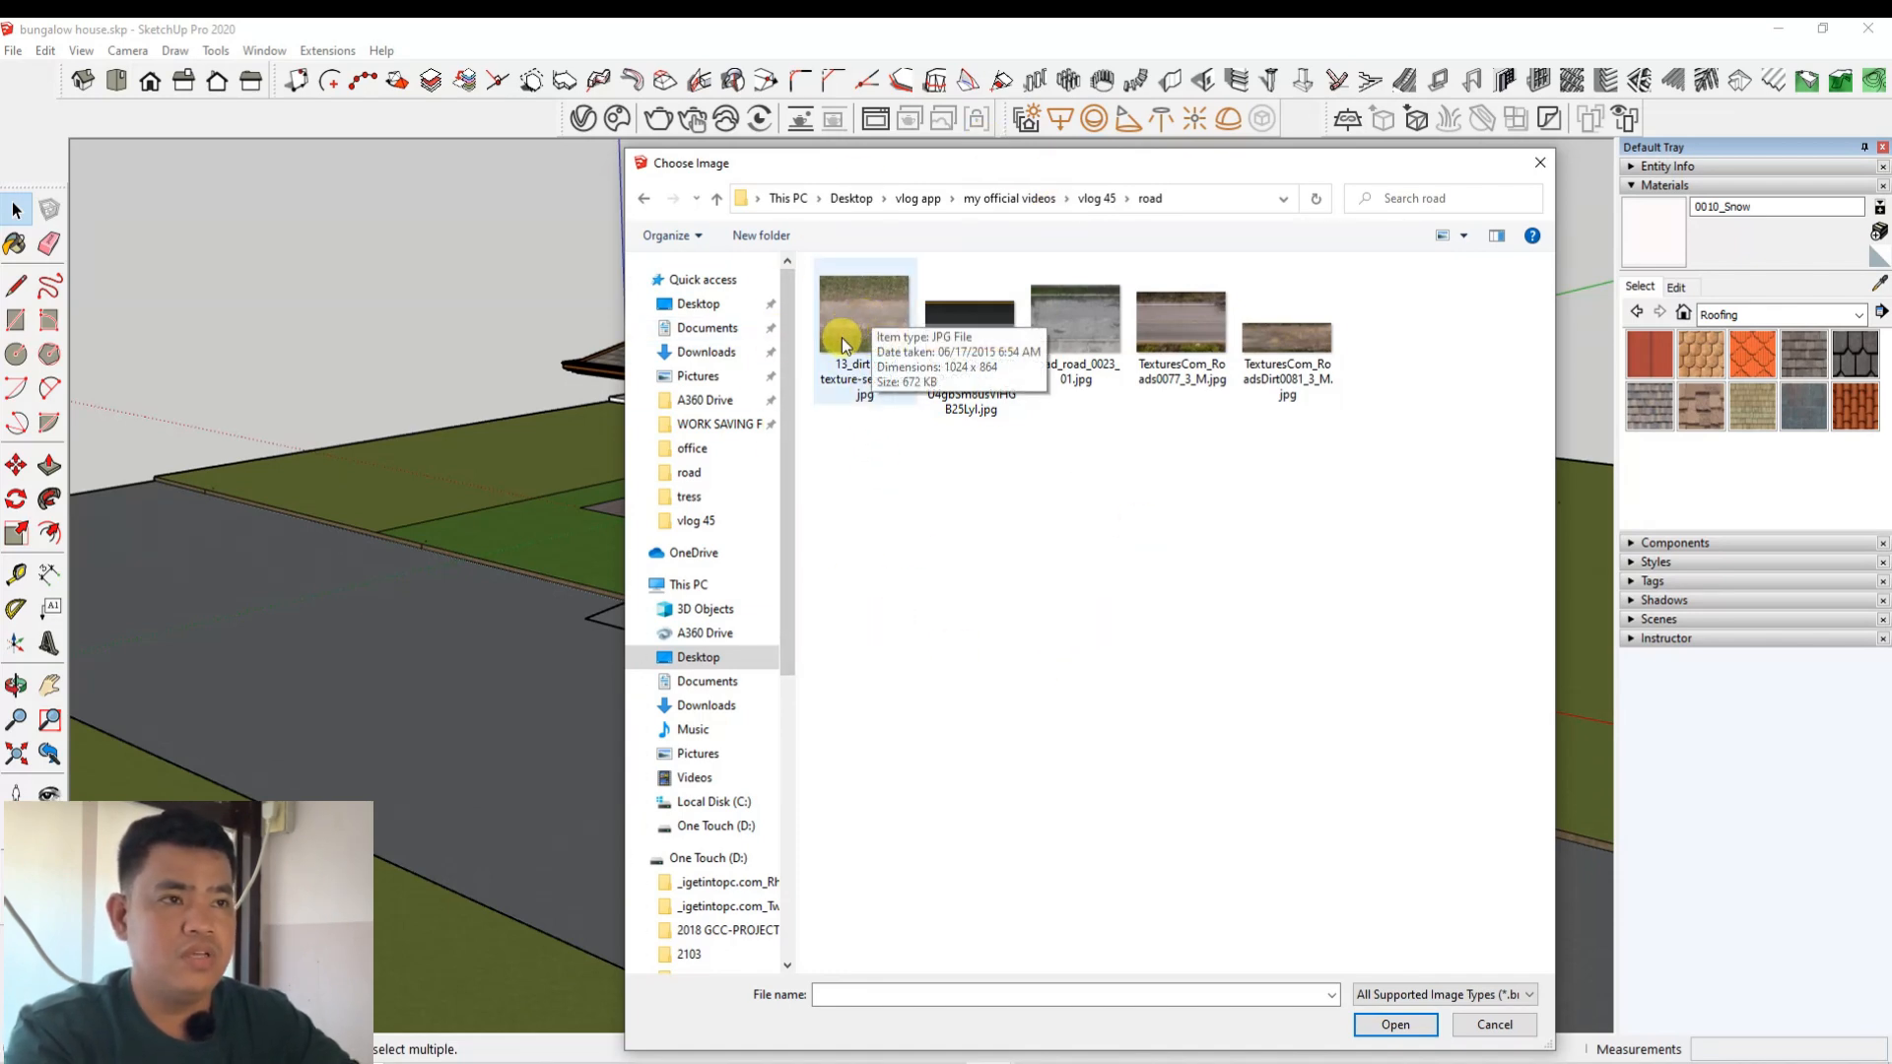
drag(860, 173, 614, 544)
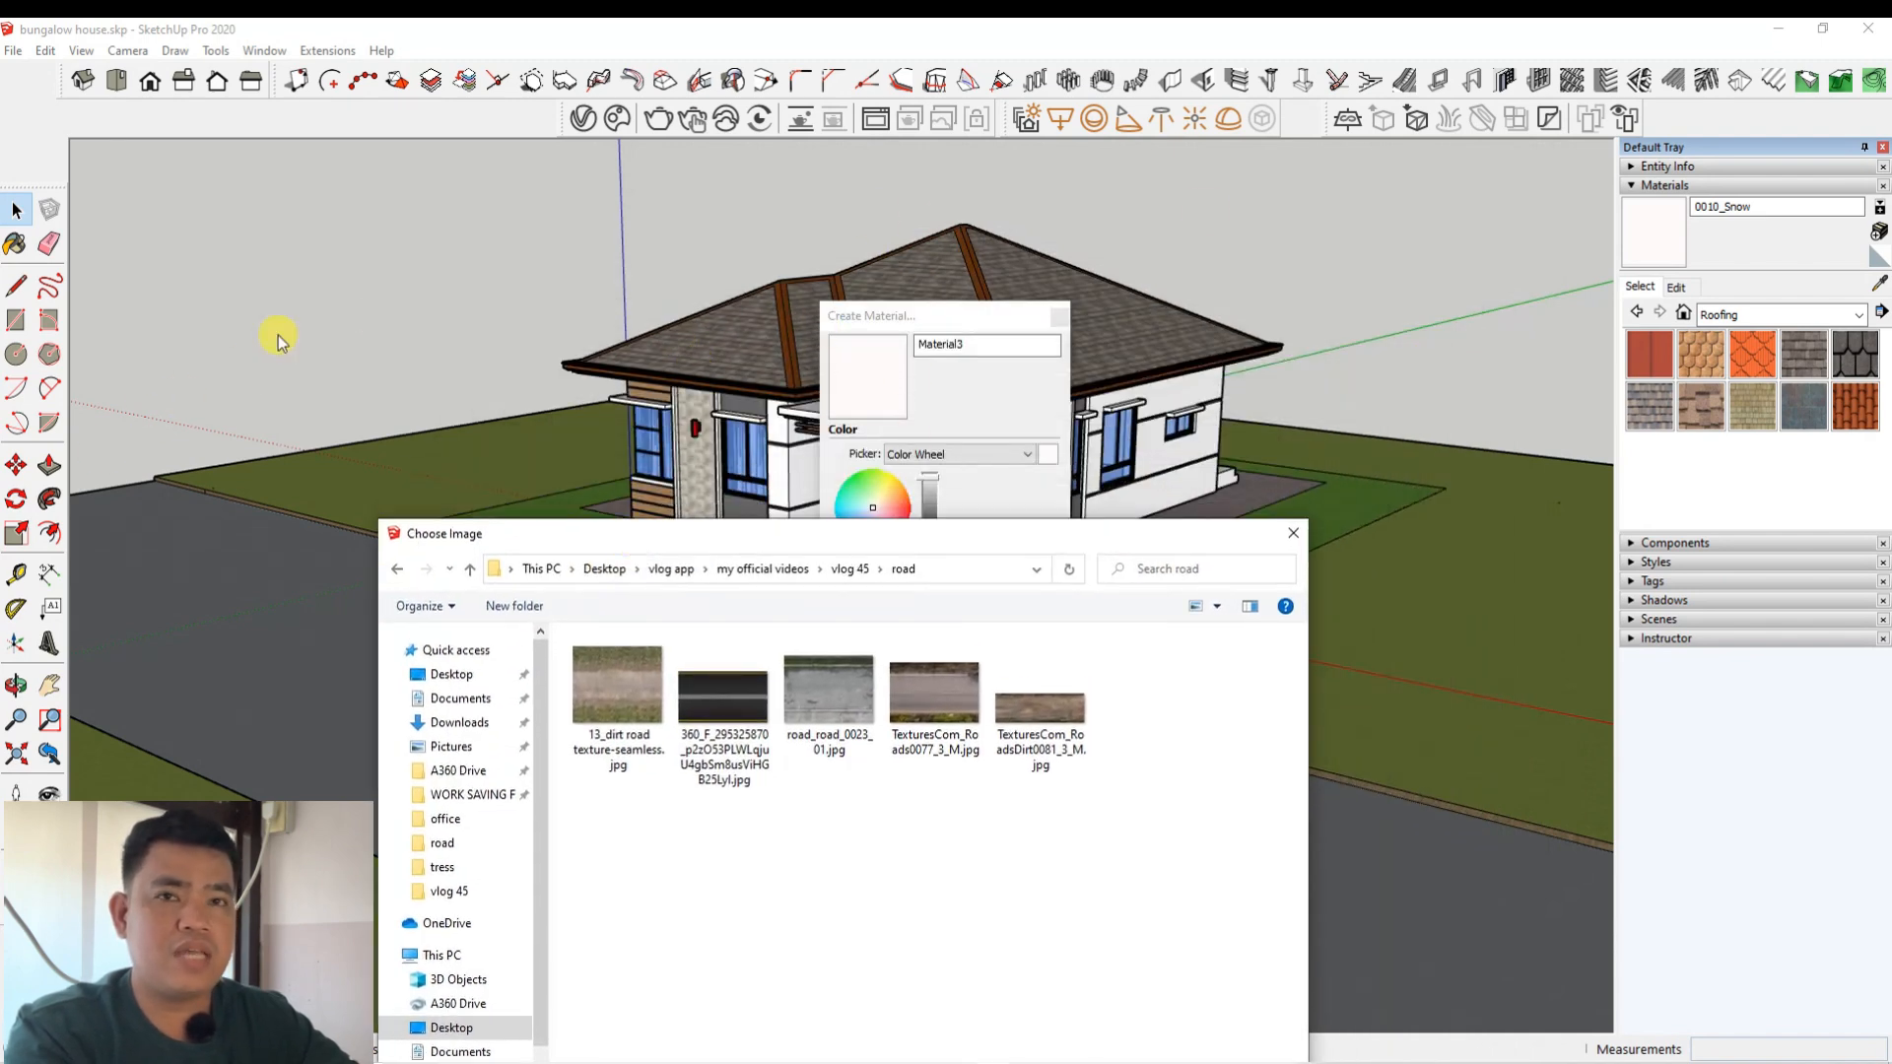
click(619, 693)
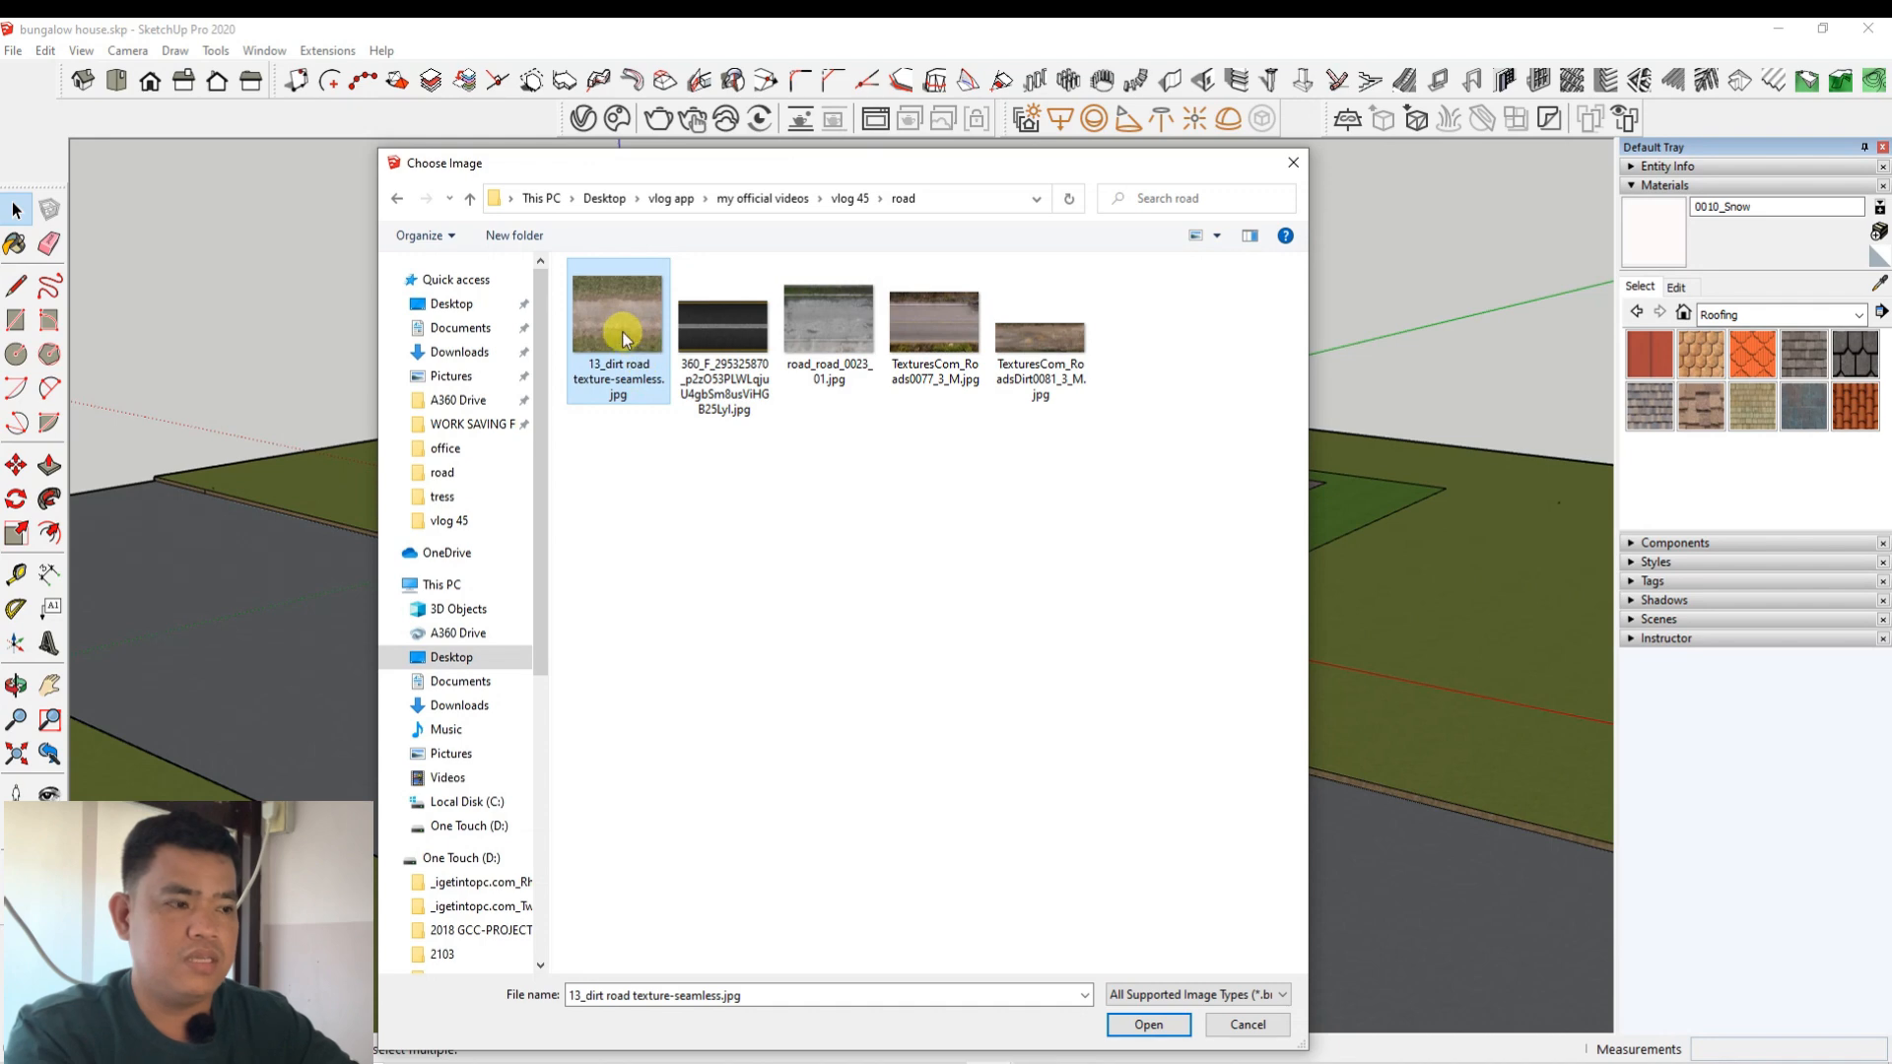
click(1145, 1026)
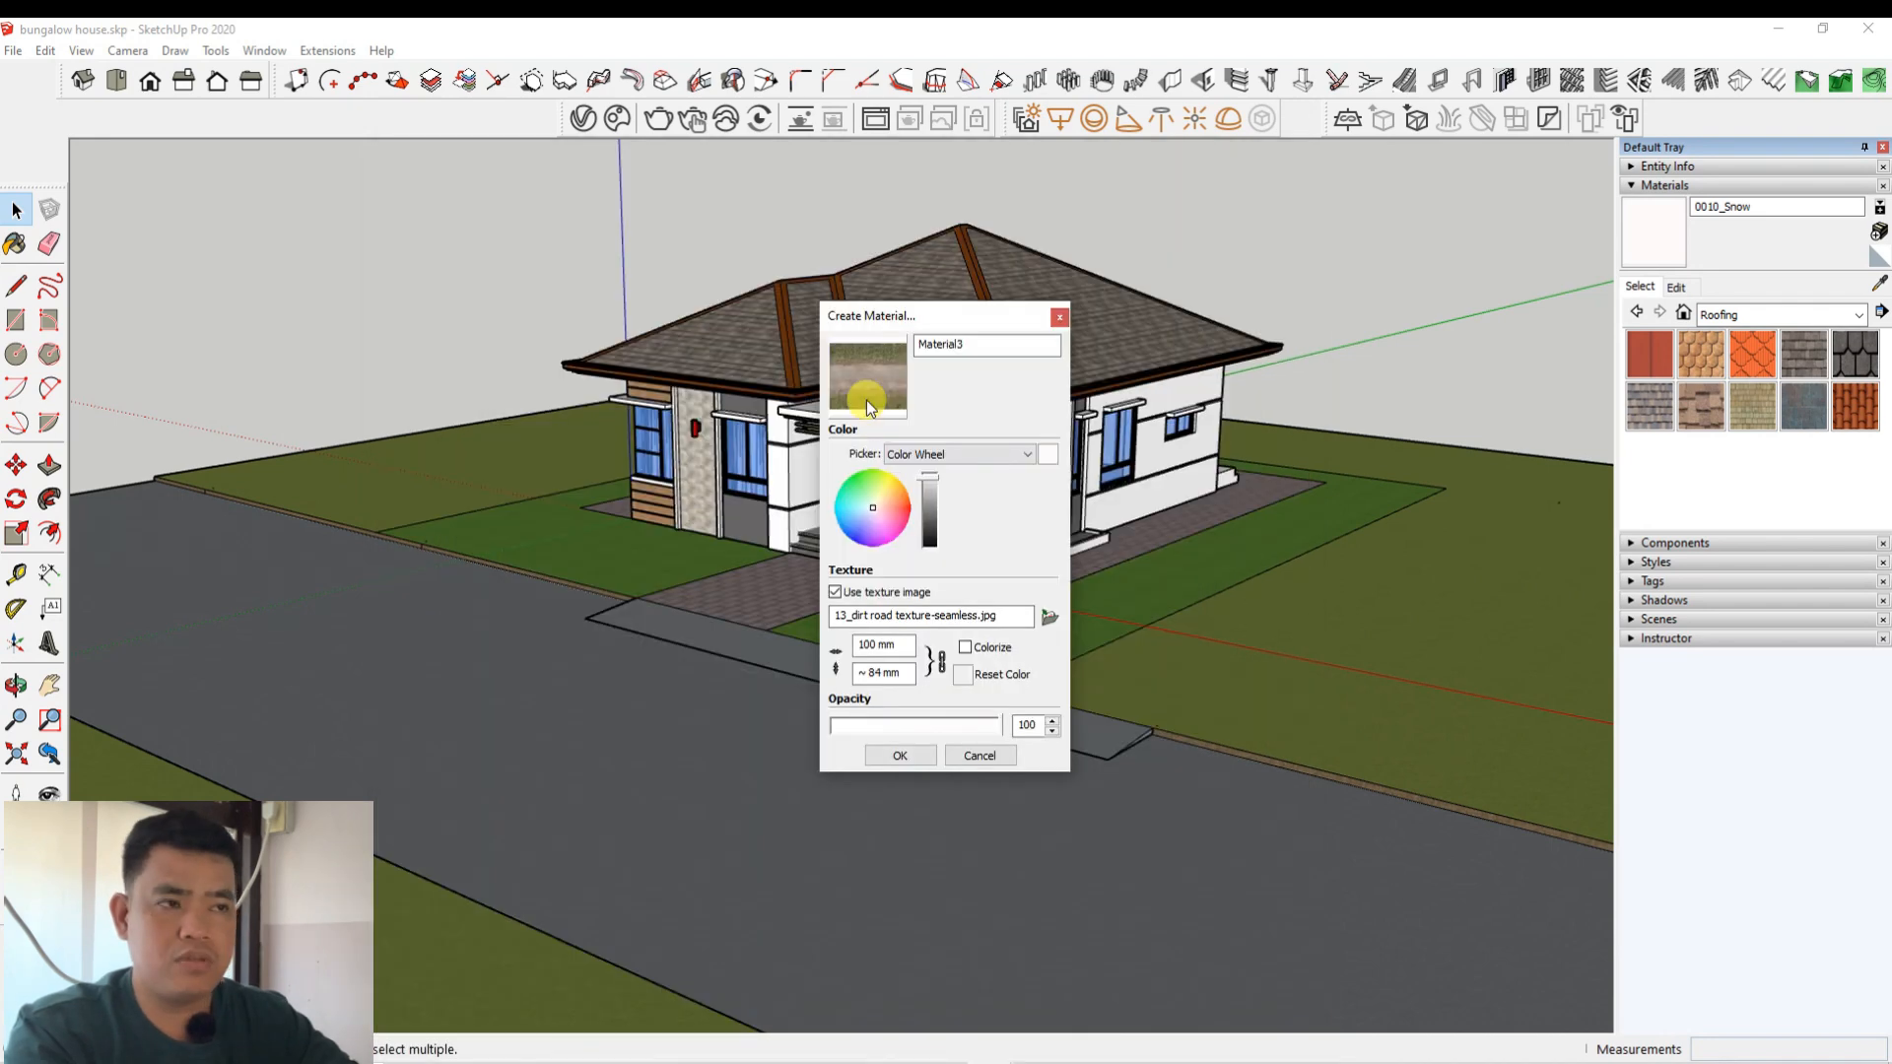
click(891, 754)
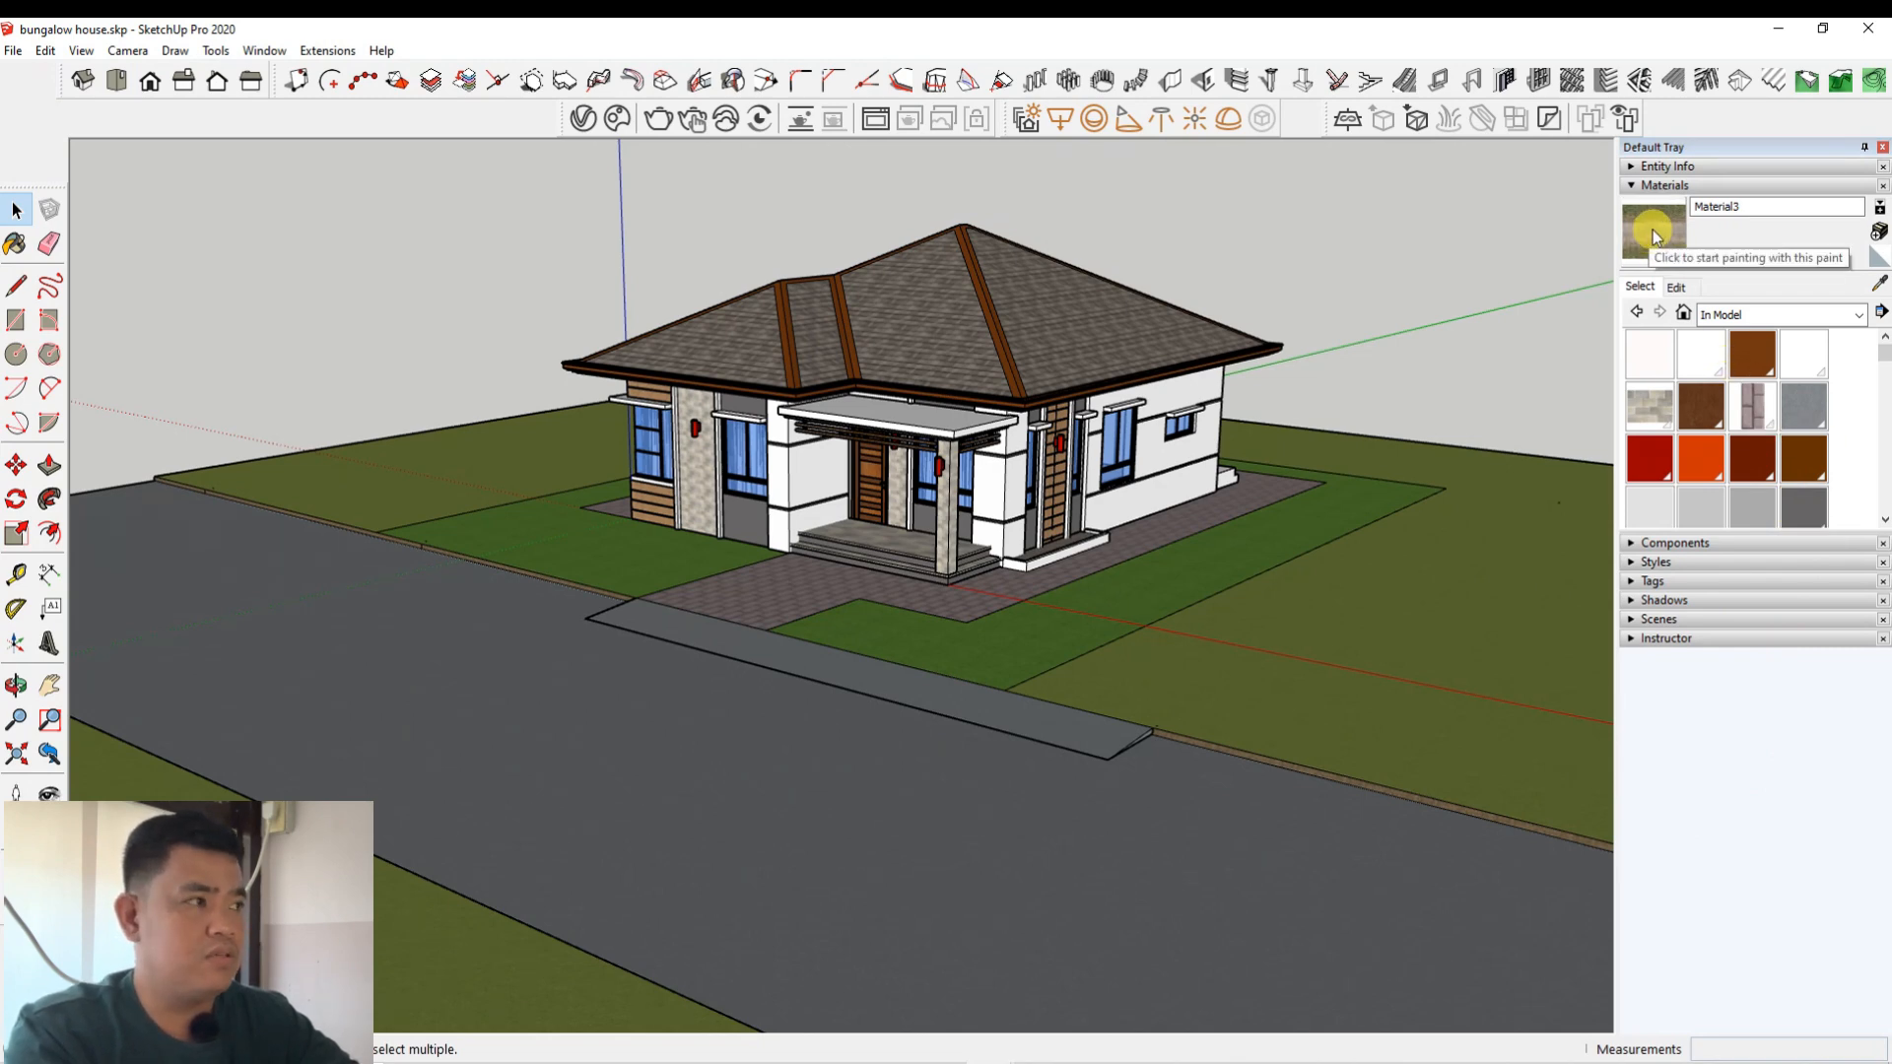
Step: Paint the road surface in front of the house with the new dirt road material
click(1652, 232)
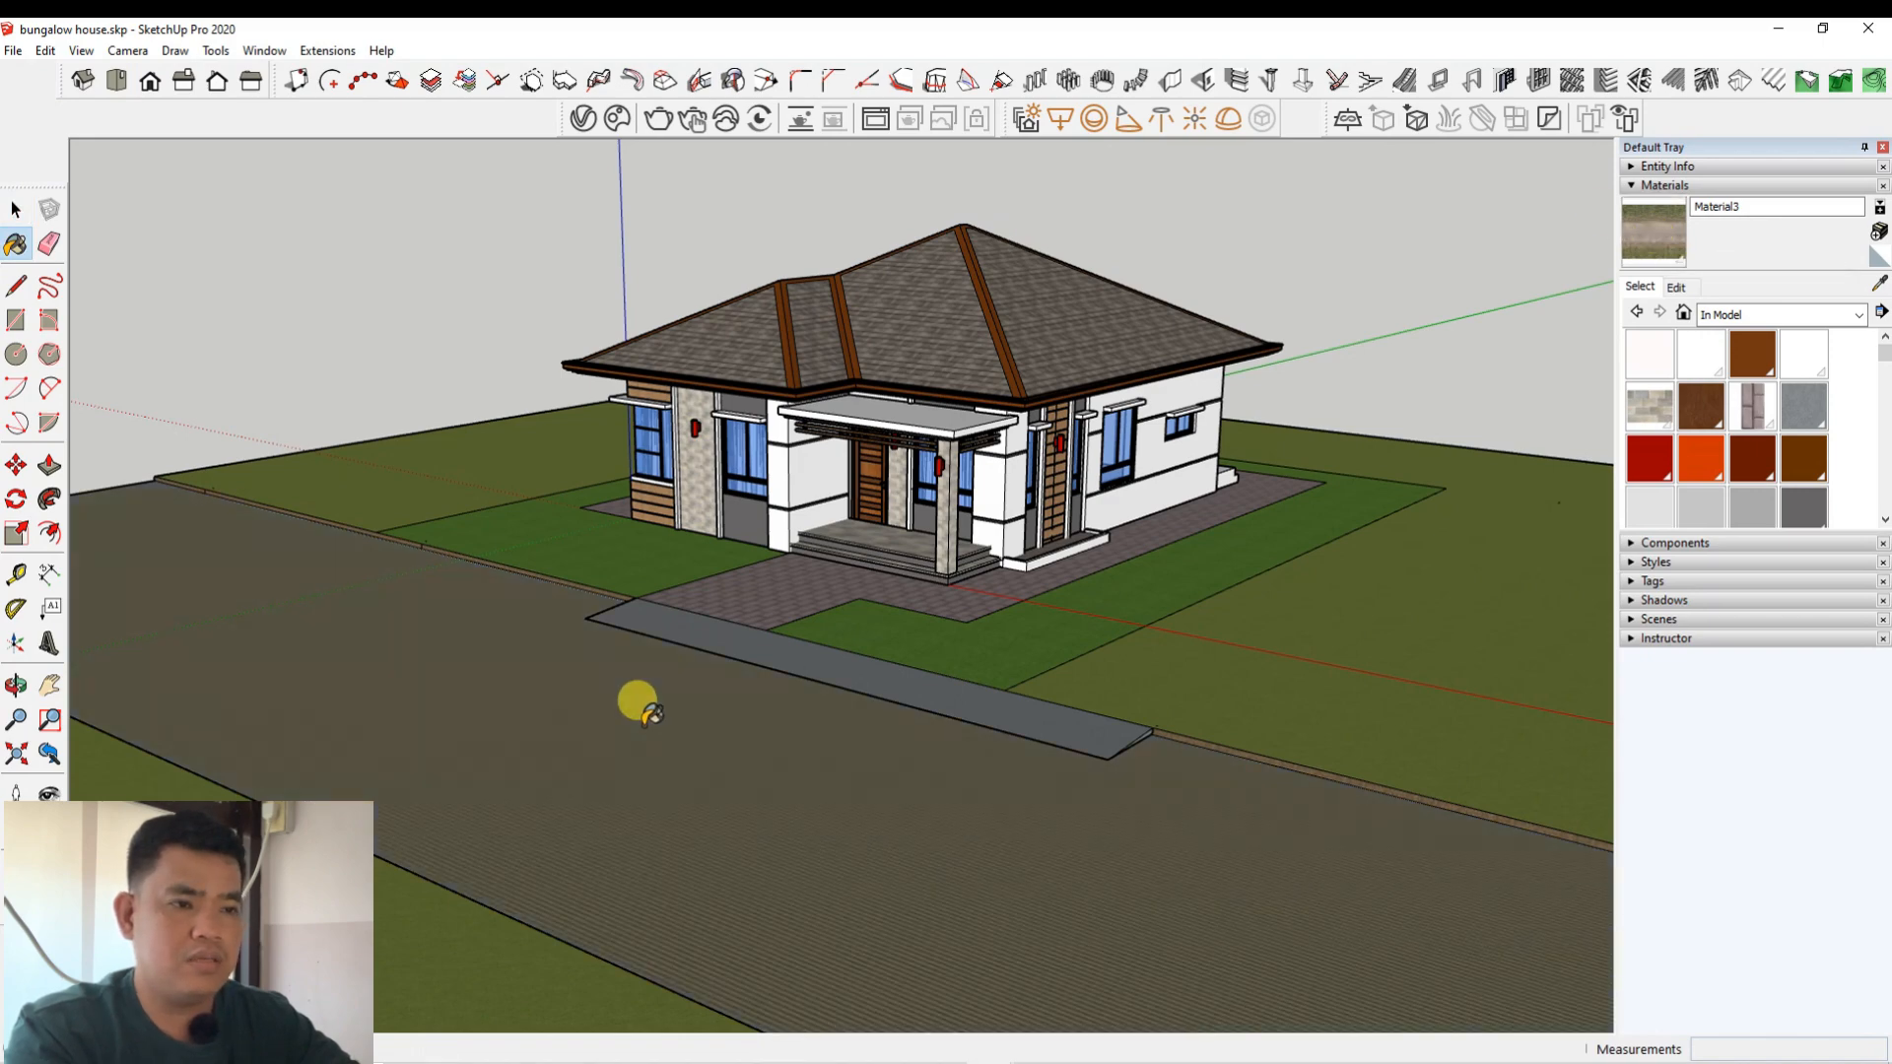
scroll(667, 662, down, 5)
middle_drag(918, 881, 901, 990)
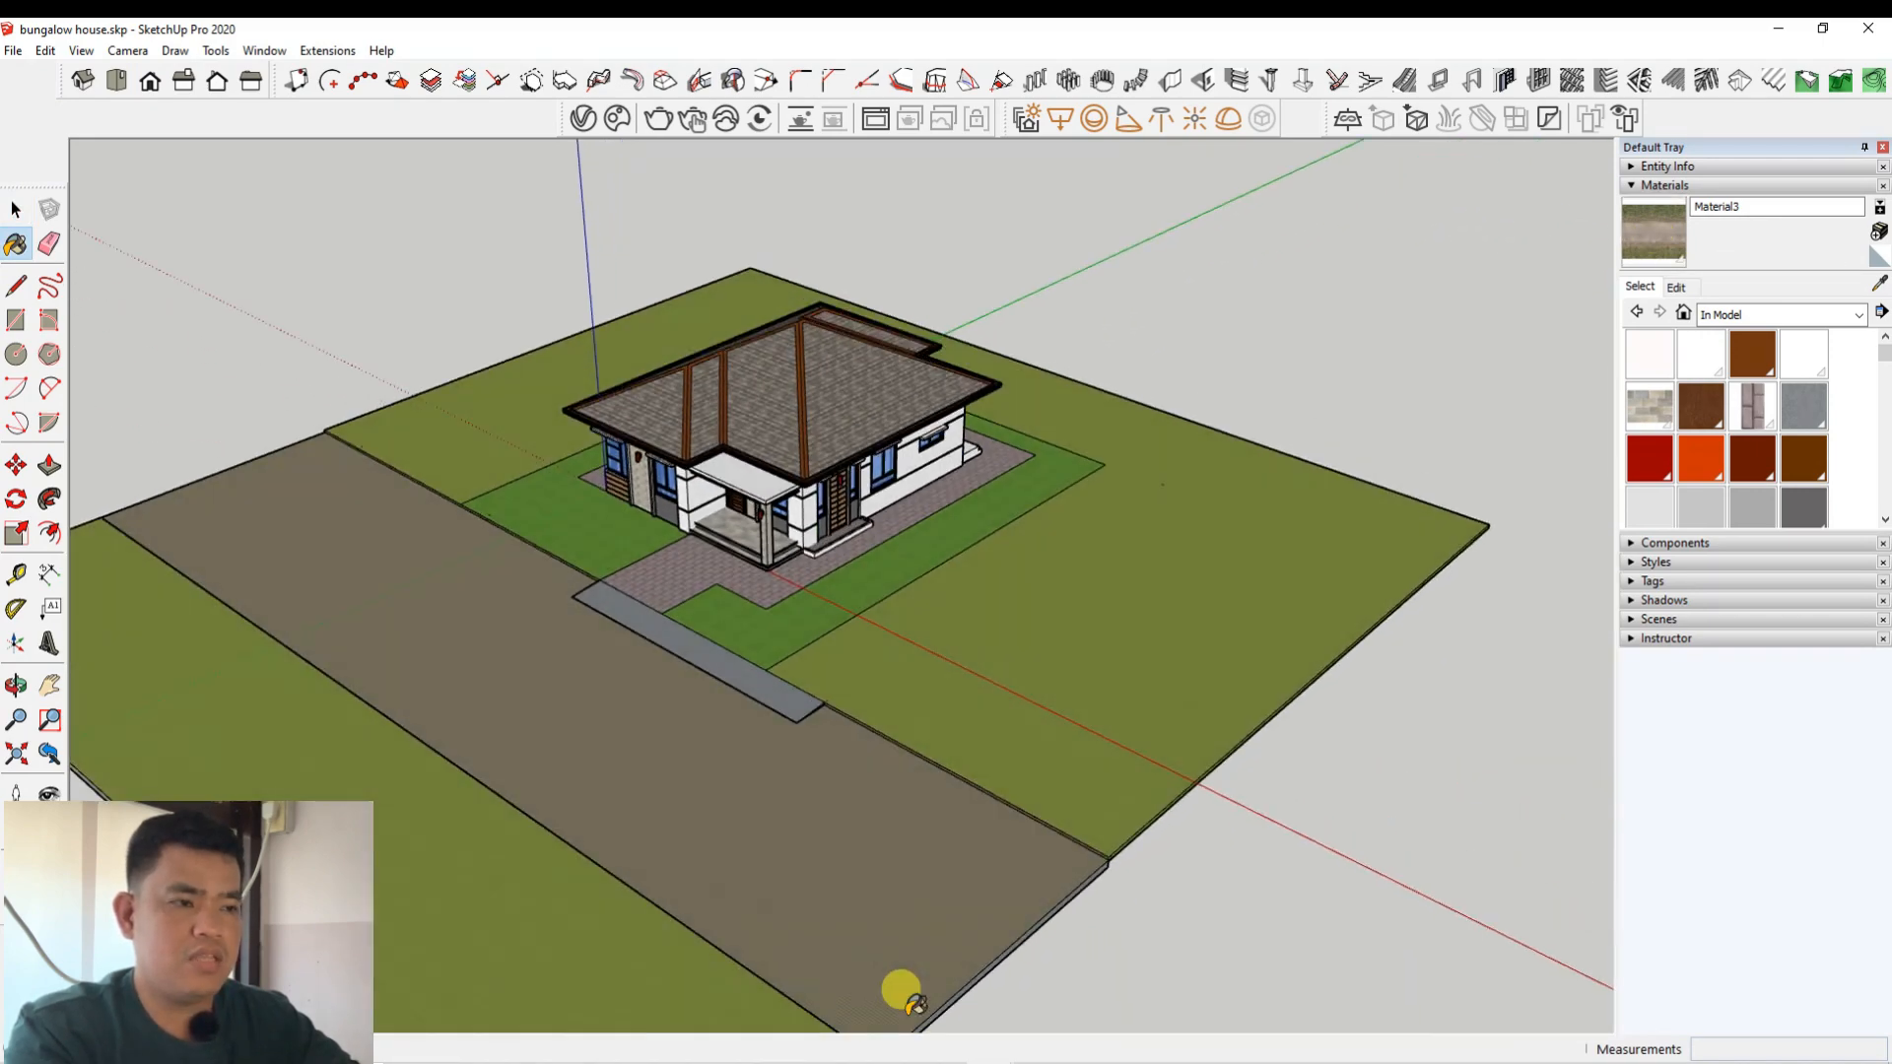
scroll(901, 990, up, 10)
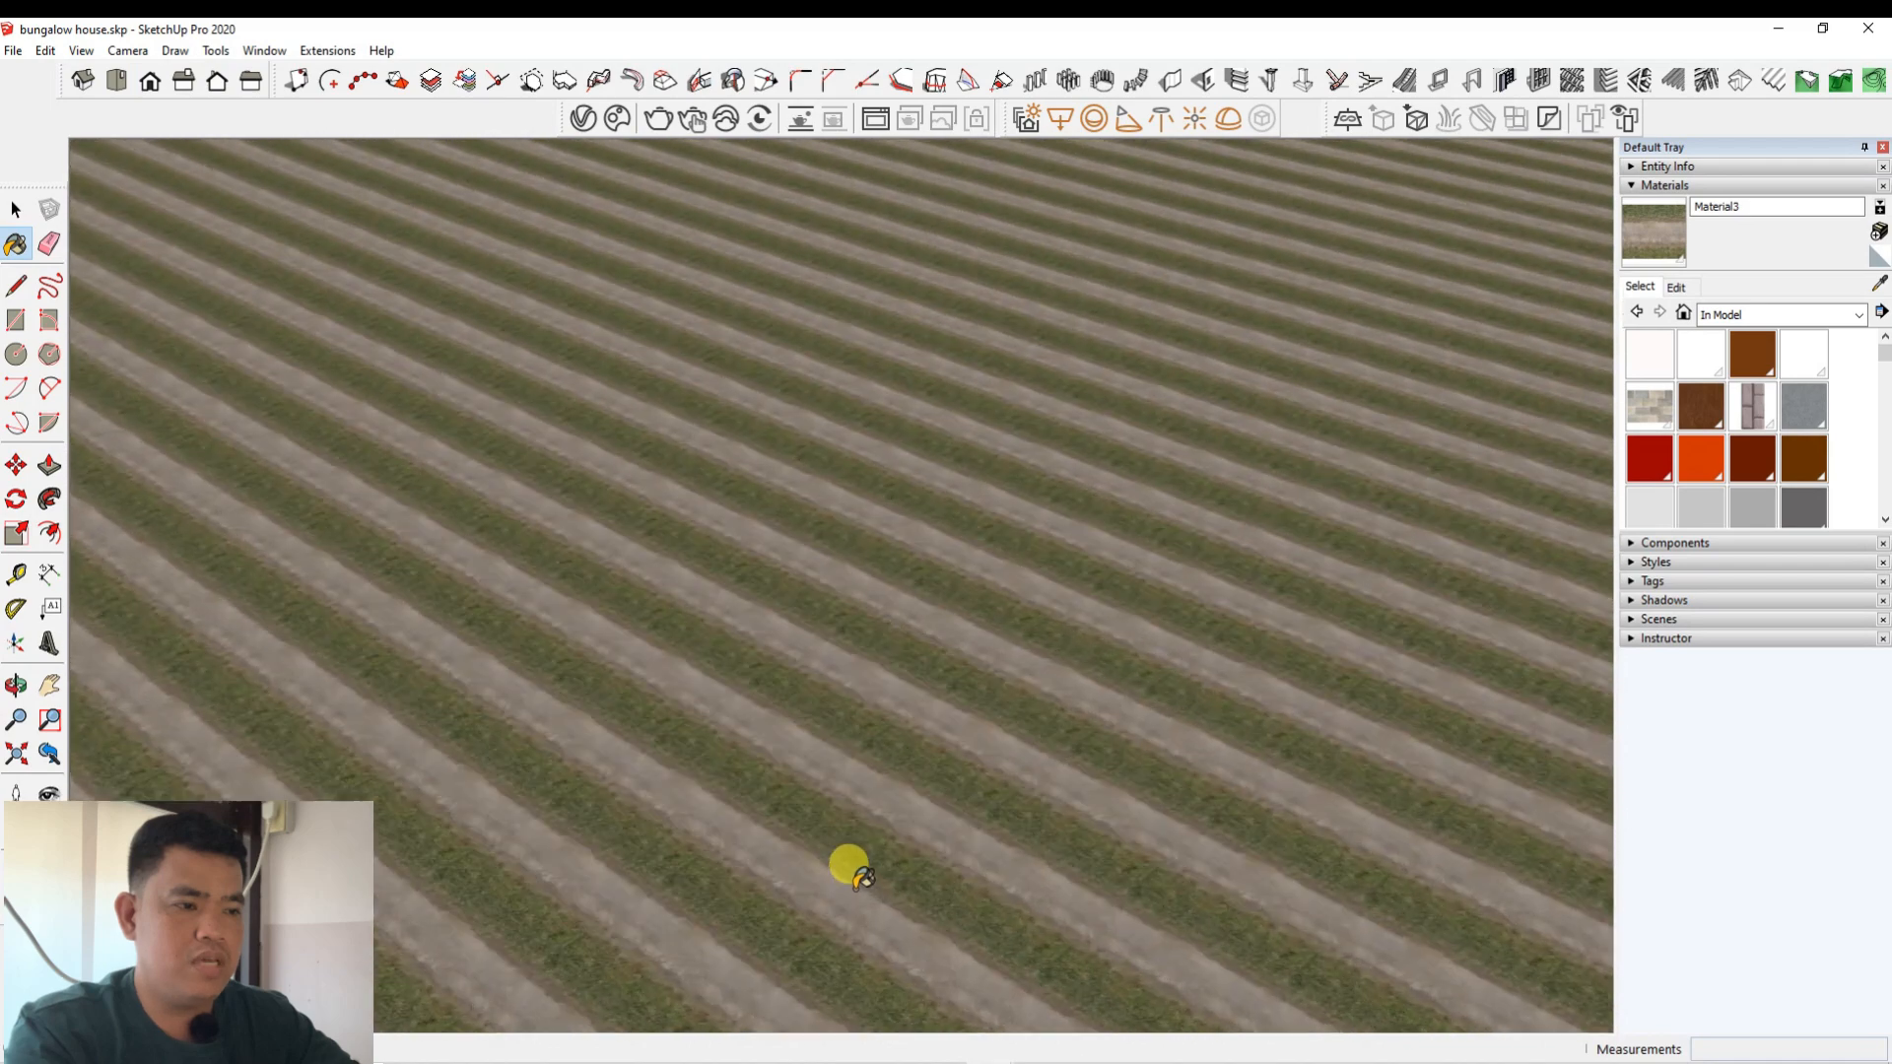
scroll(849, 866, down, 10)
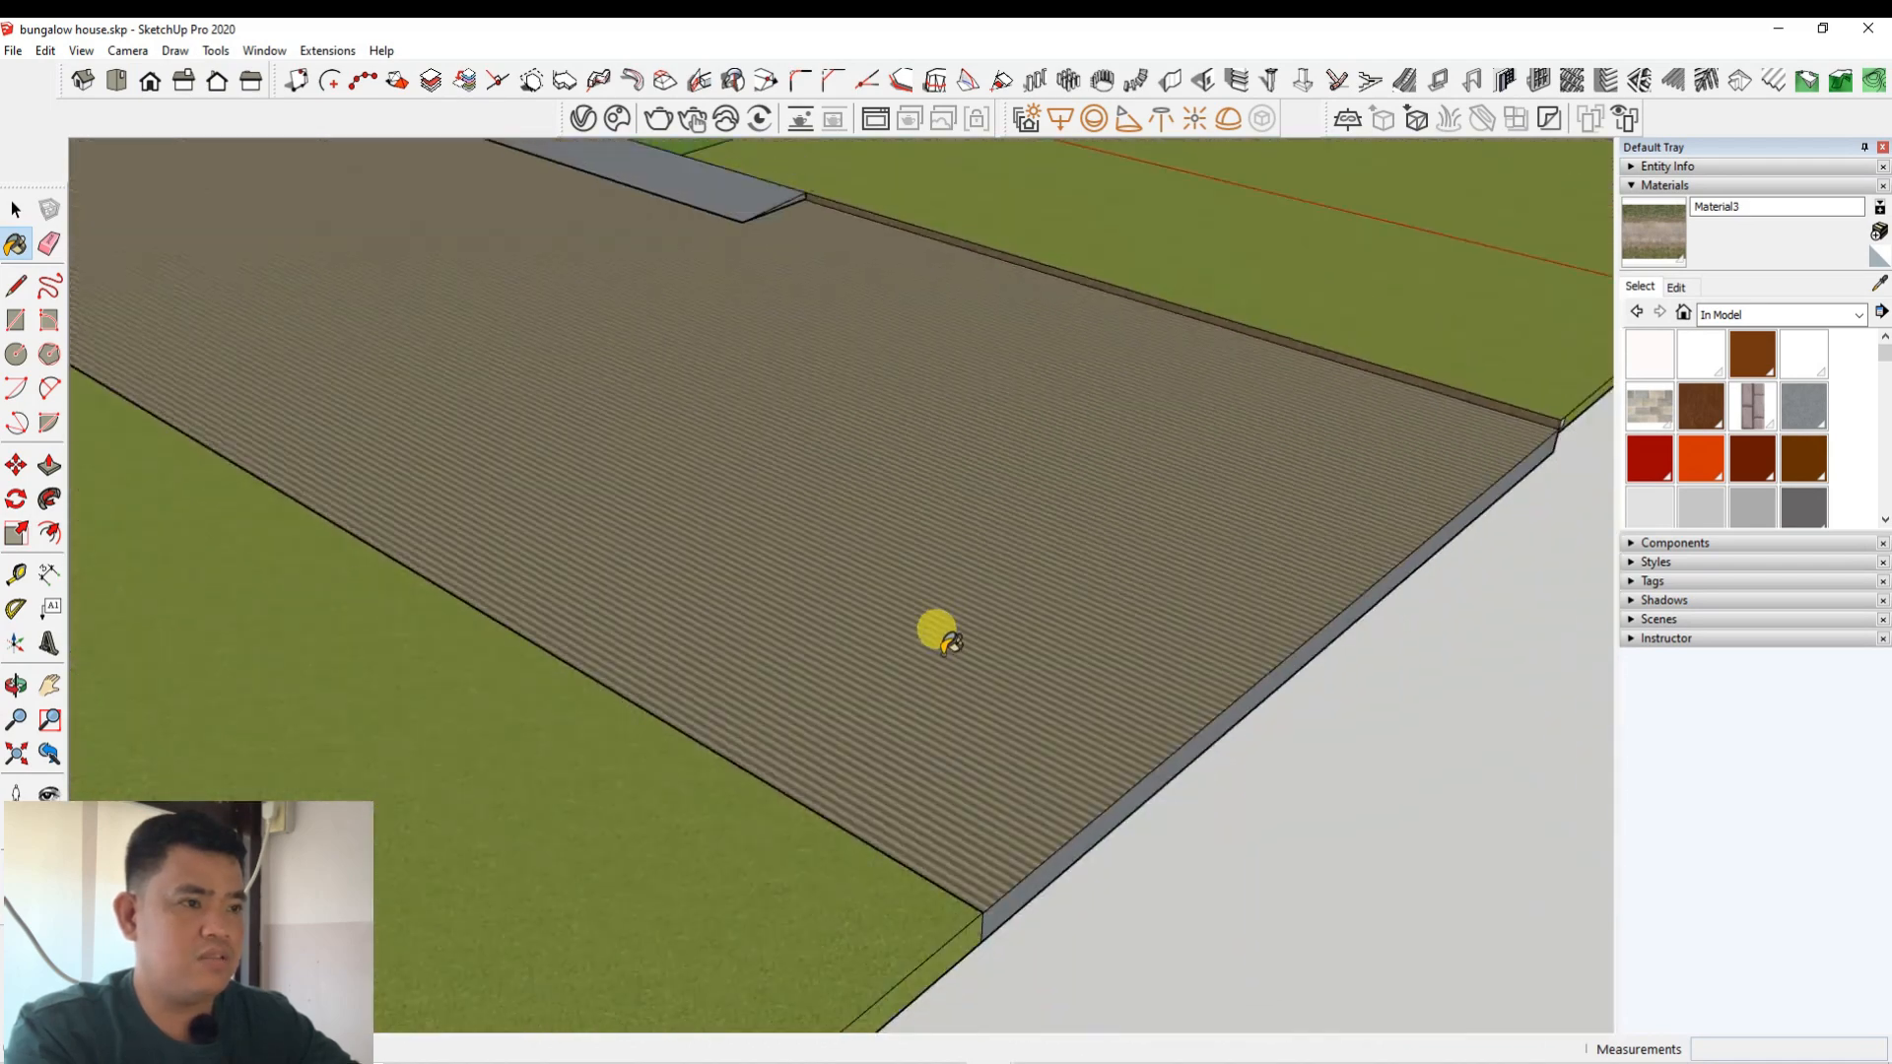
Step: Set the dirt road material's texture width to 10000 mm
click(1676, 289)
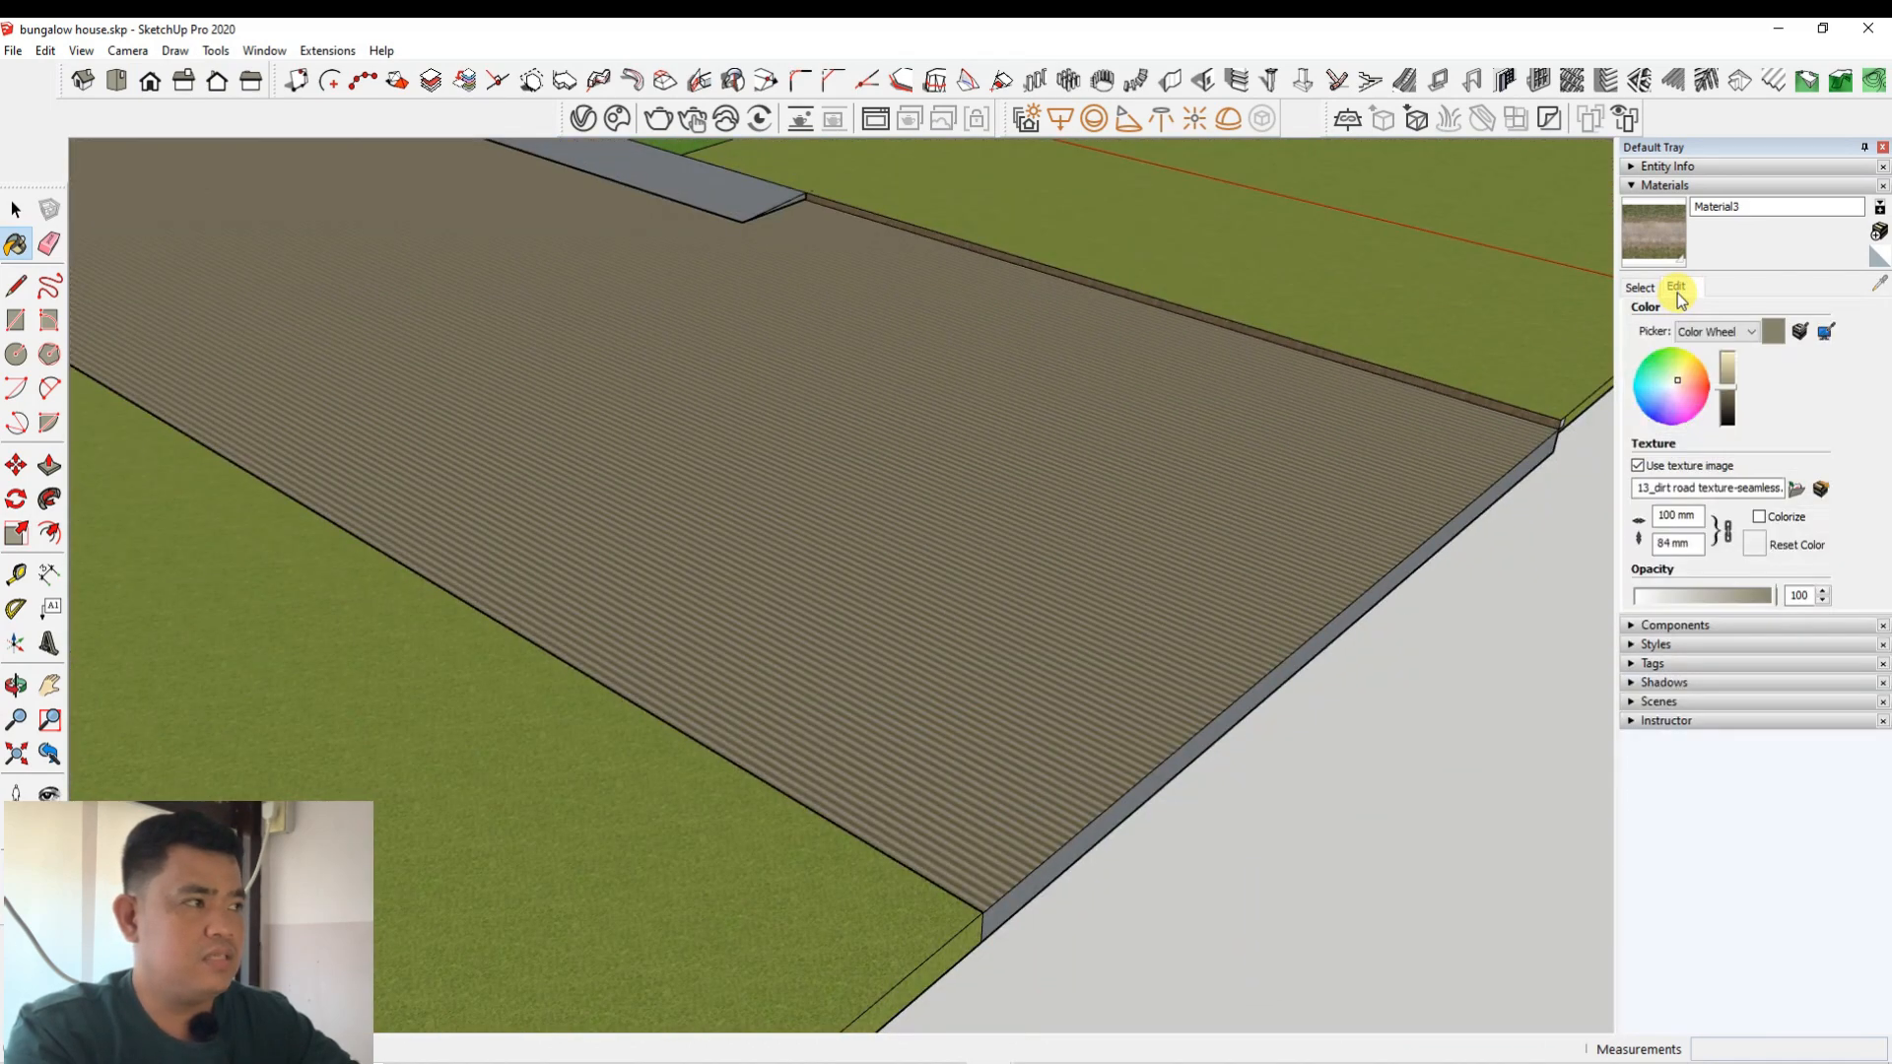
click(1665, 514)
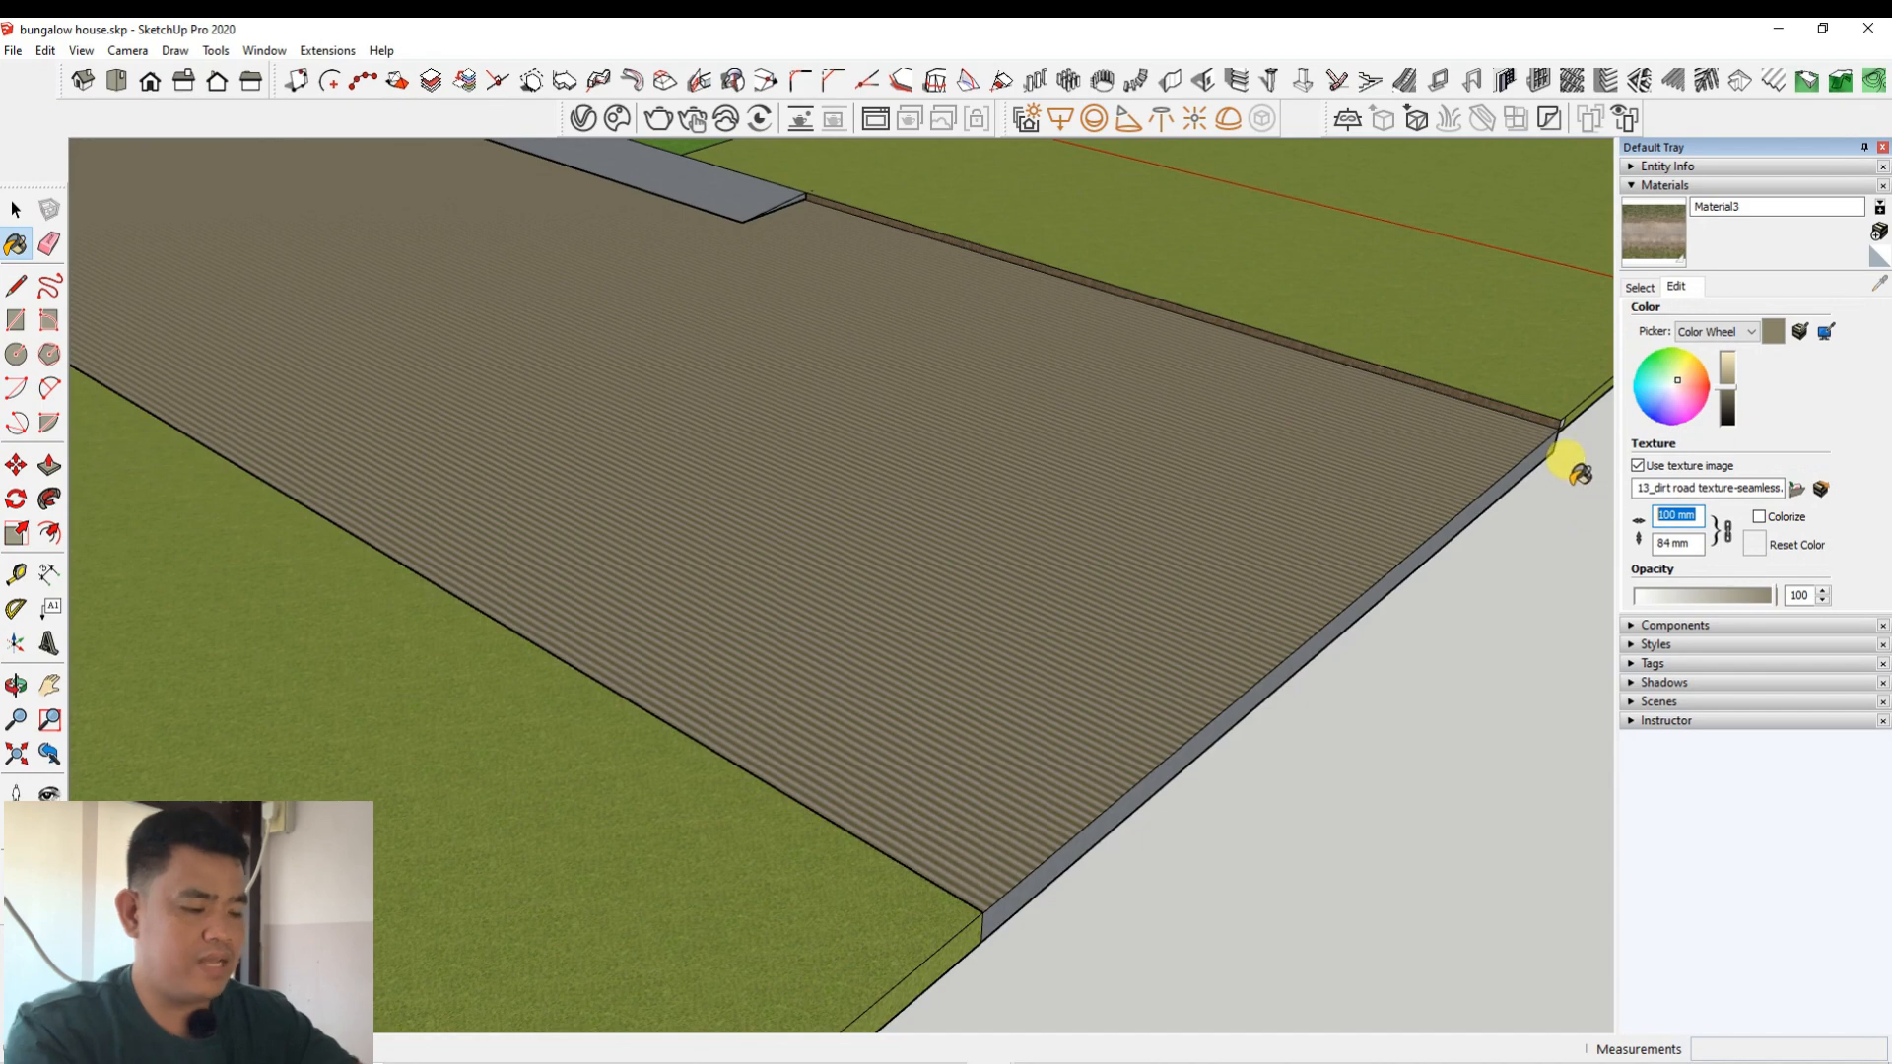
text(10000)
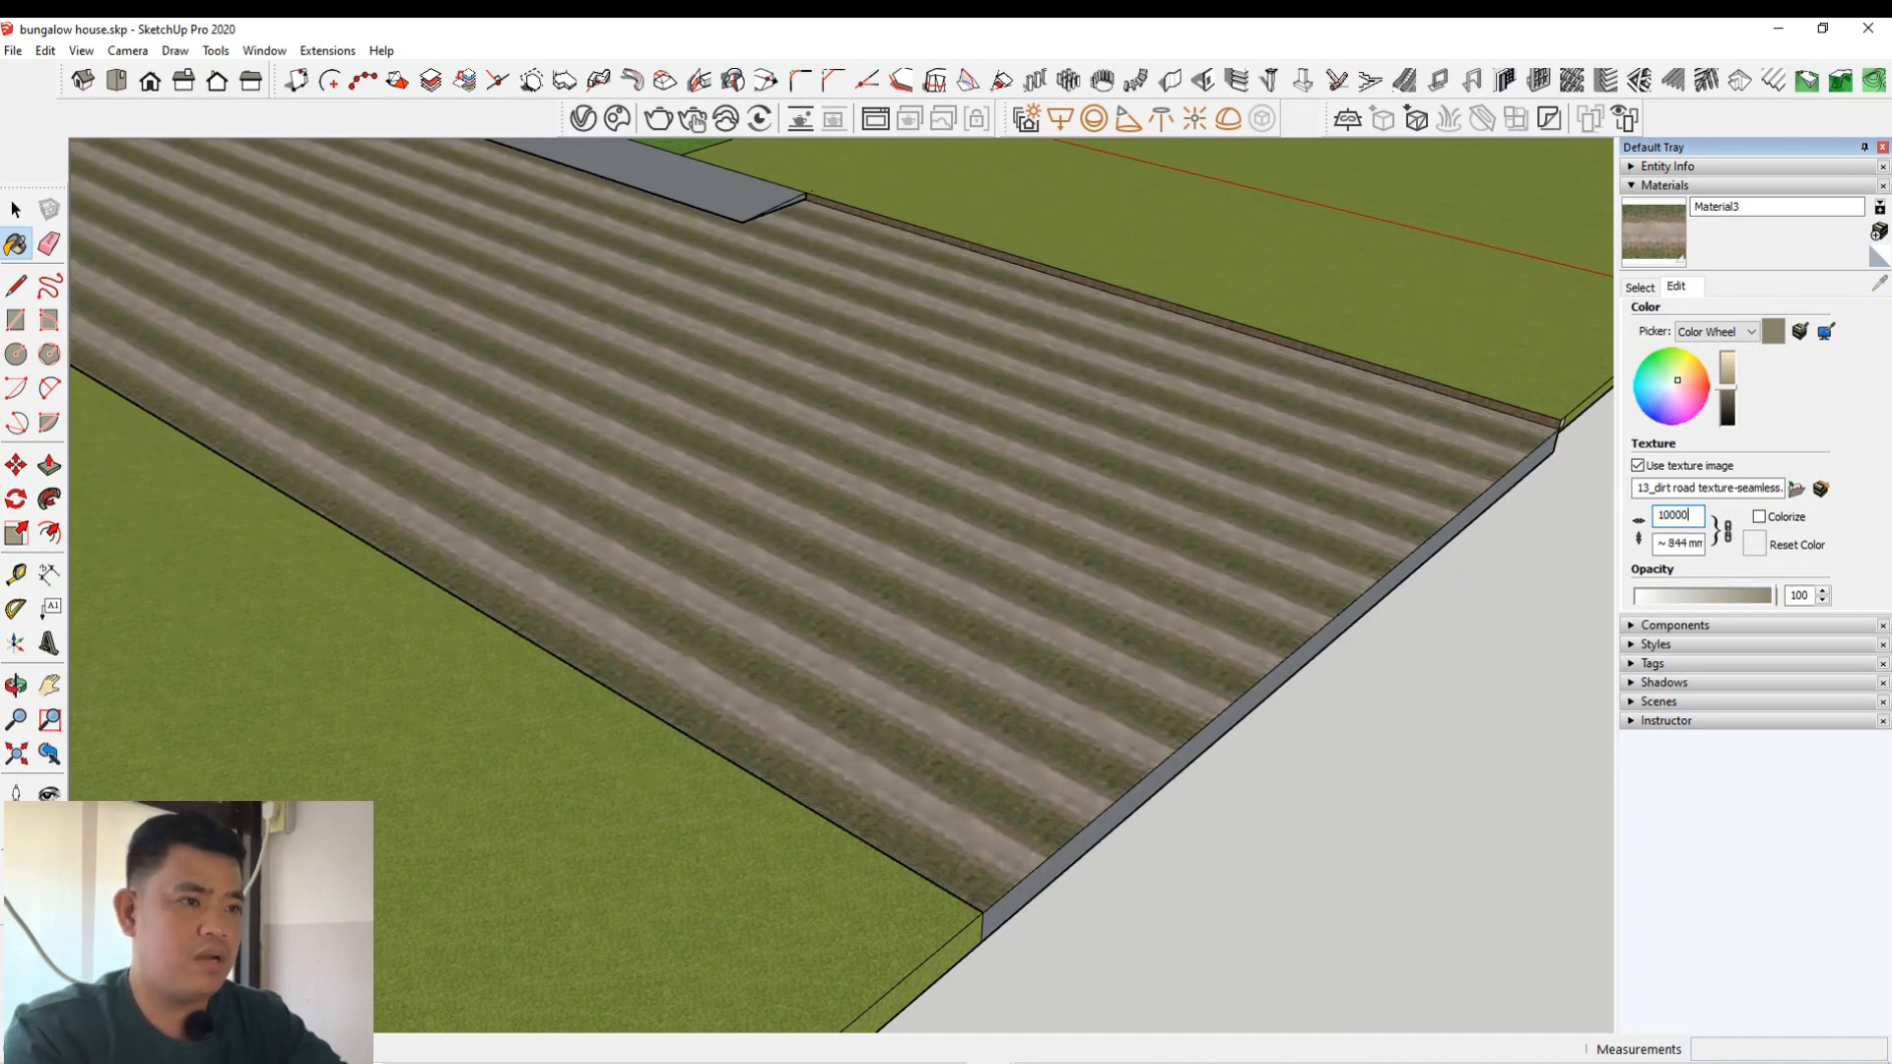
key(Return)
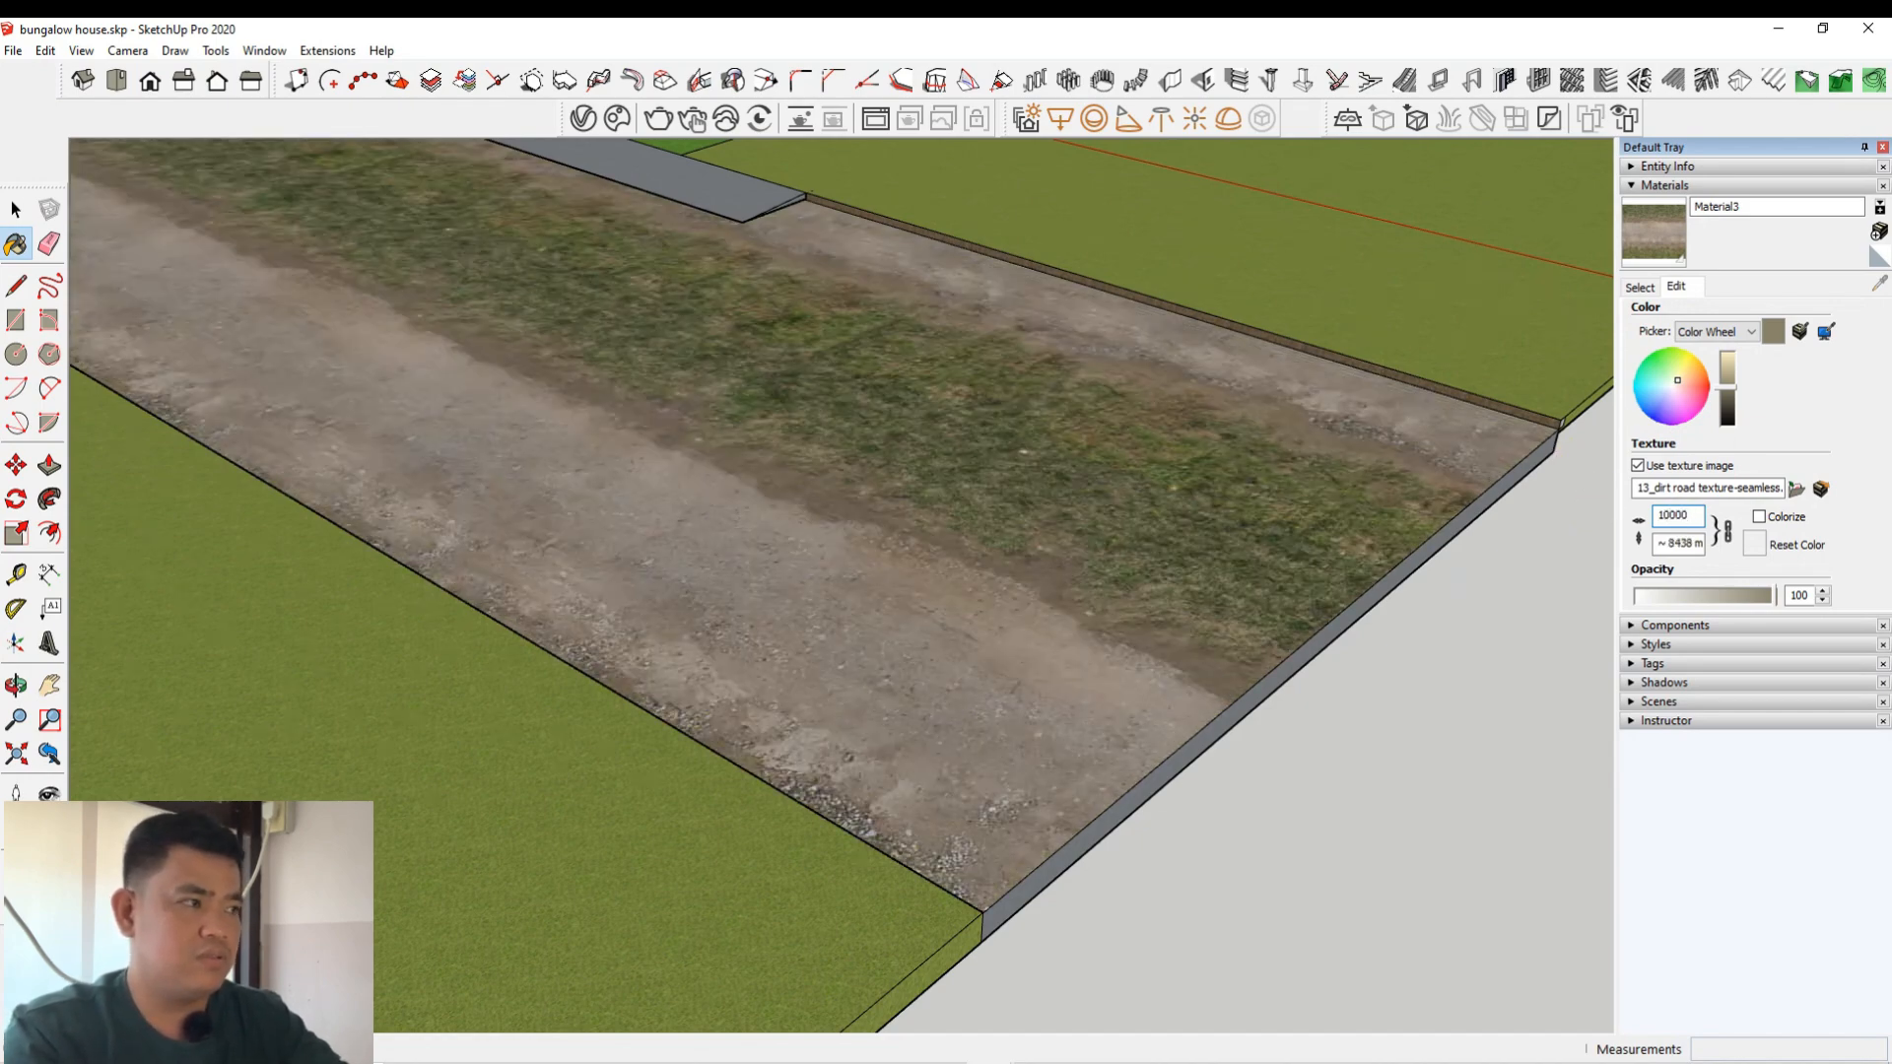
scroll(772, 536, down, 6)
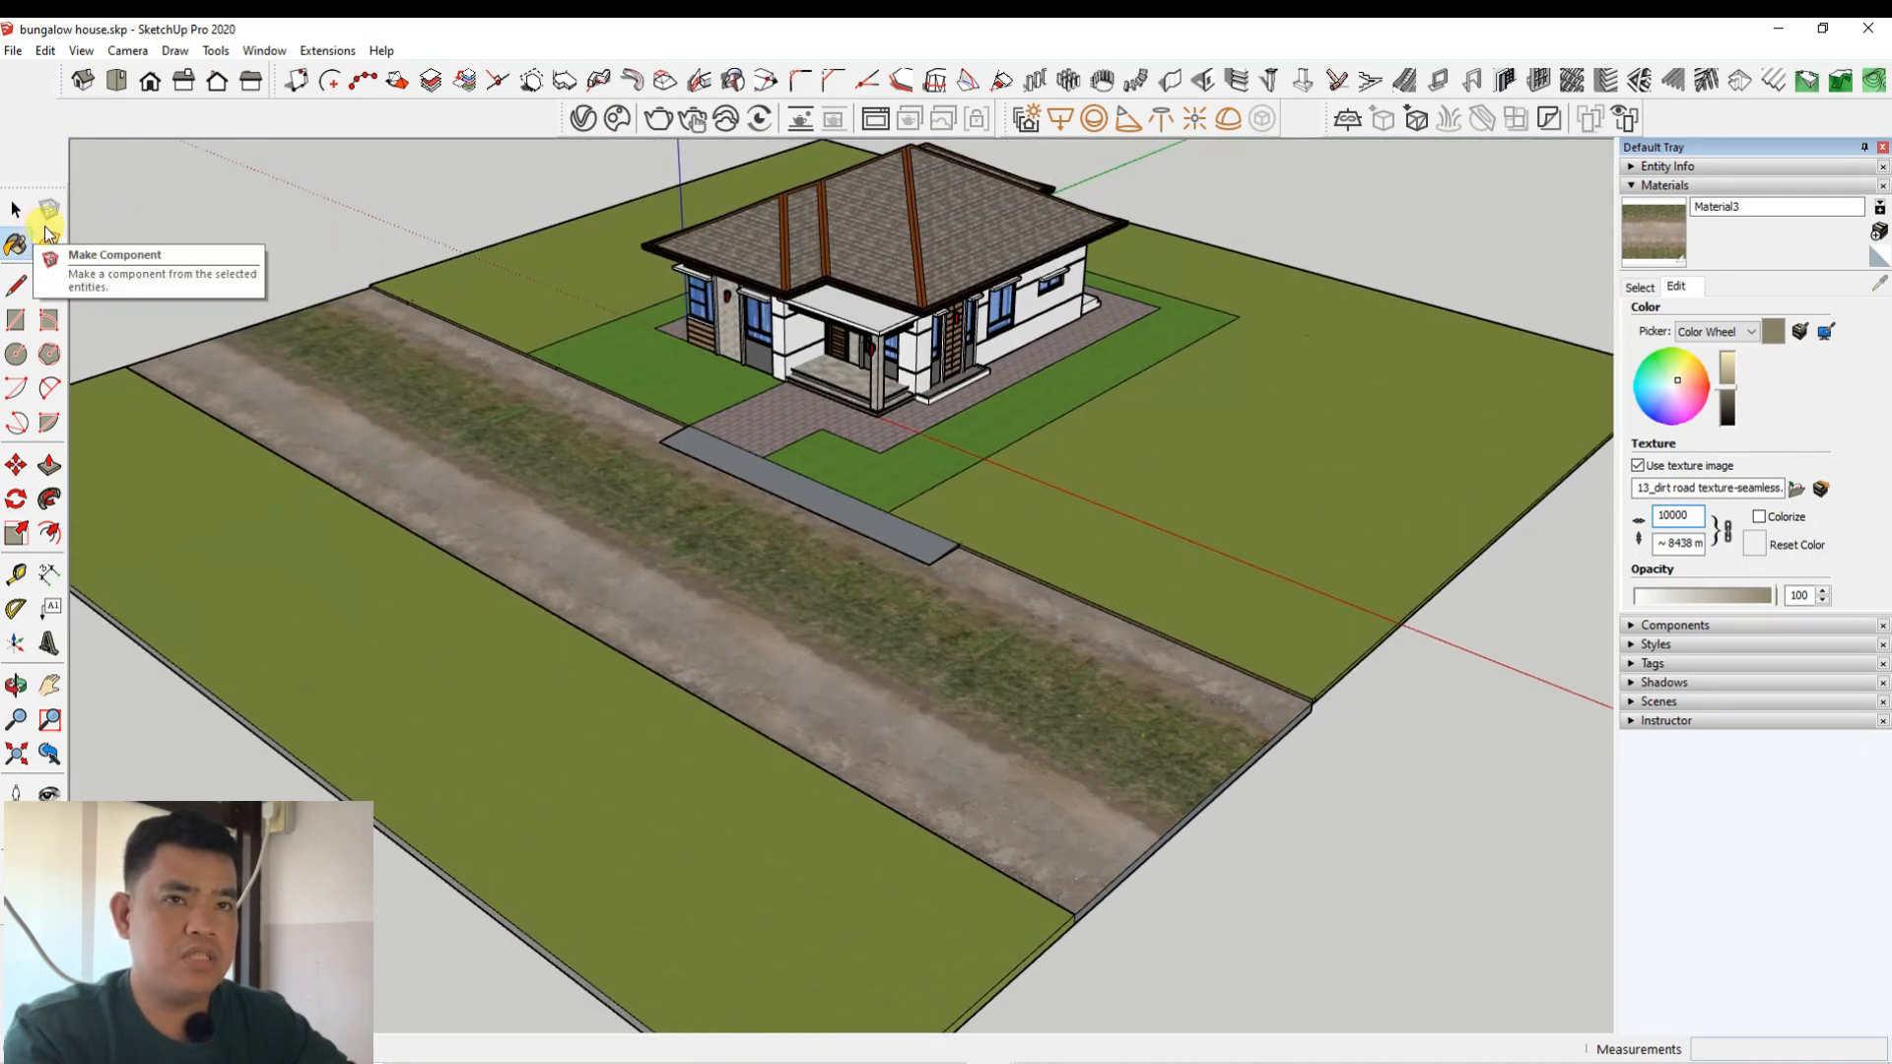
Step: Leave the Paint Bucket tool and examine how the dirt and grass bands of the texture lie along the road
click(13, 210)
scroll(570, 472, up, 3)
scroll(624, 494, down, 2)
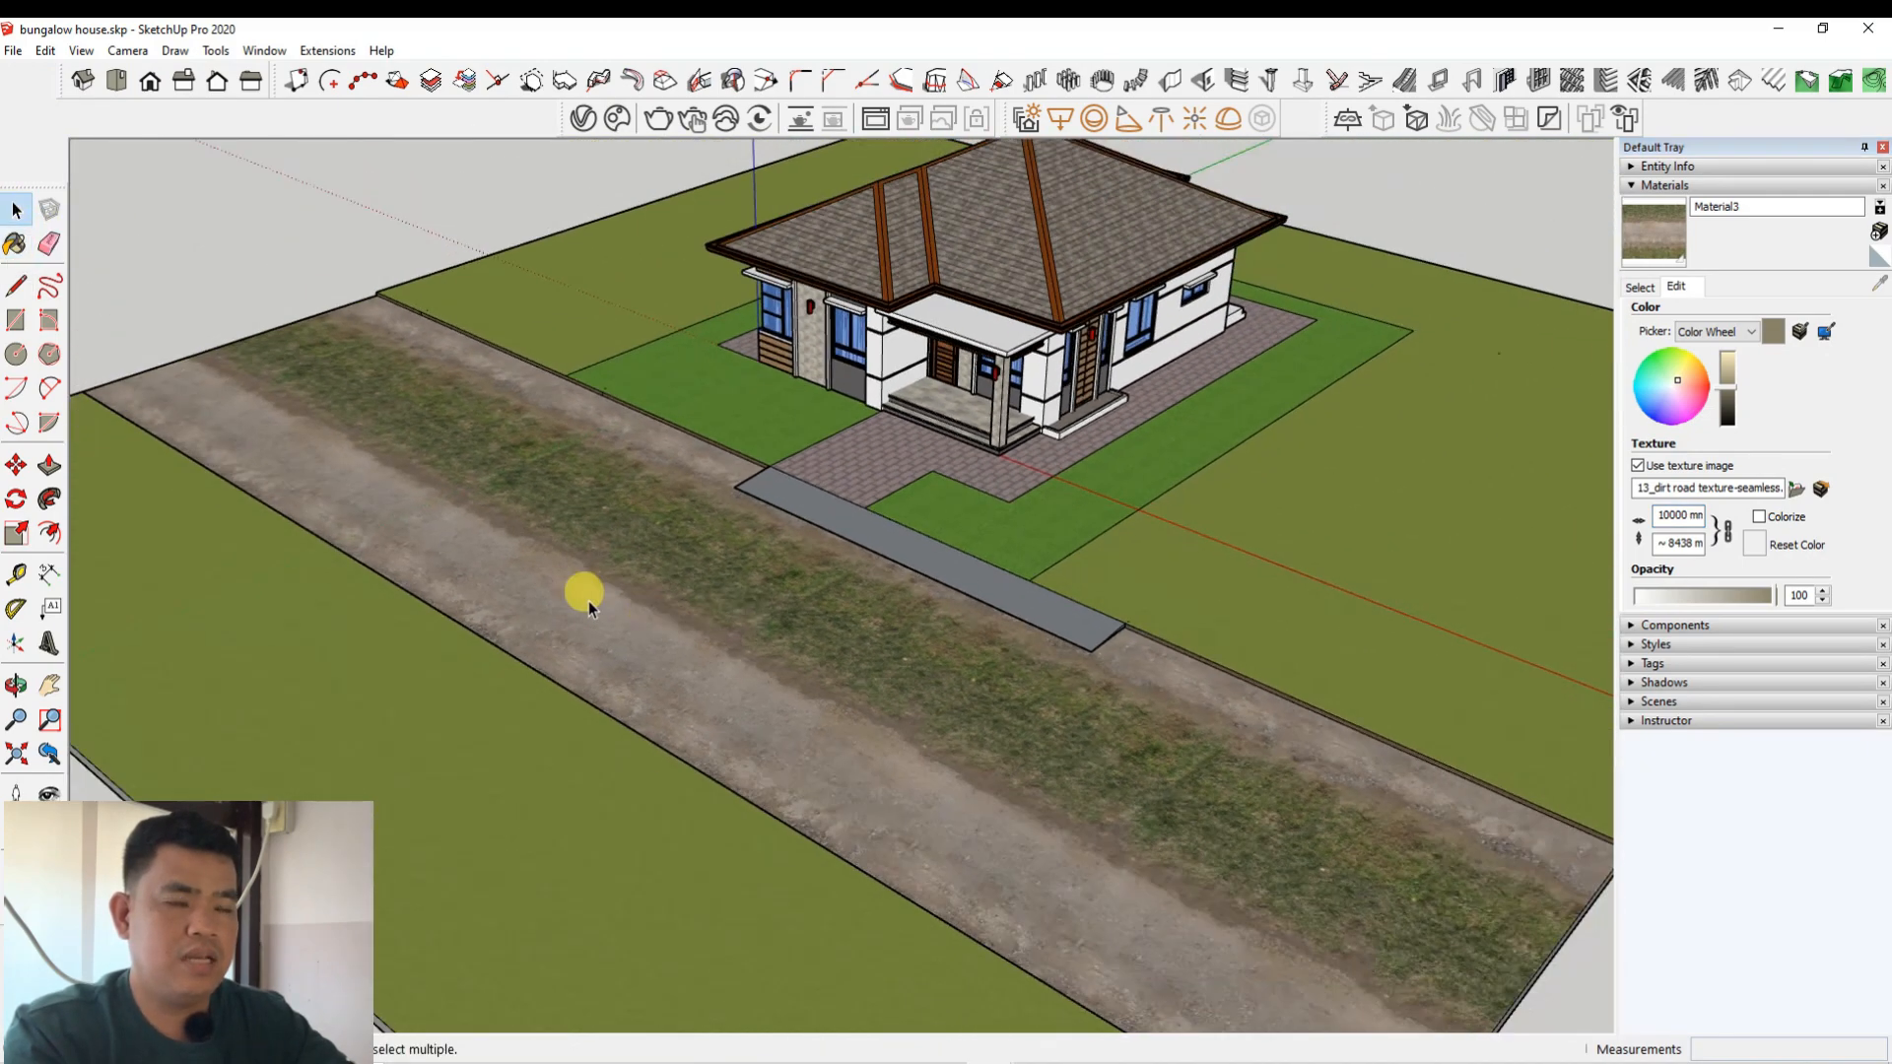
scroll(599, 532, down, 3)
mouse_move(769, 618)
middle_down()
mouse_move(897, 587)
mouse_move(744, 626)
mouse_move(712, 613)
middle_up()
scroll(728, 624, down, 2)
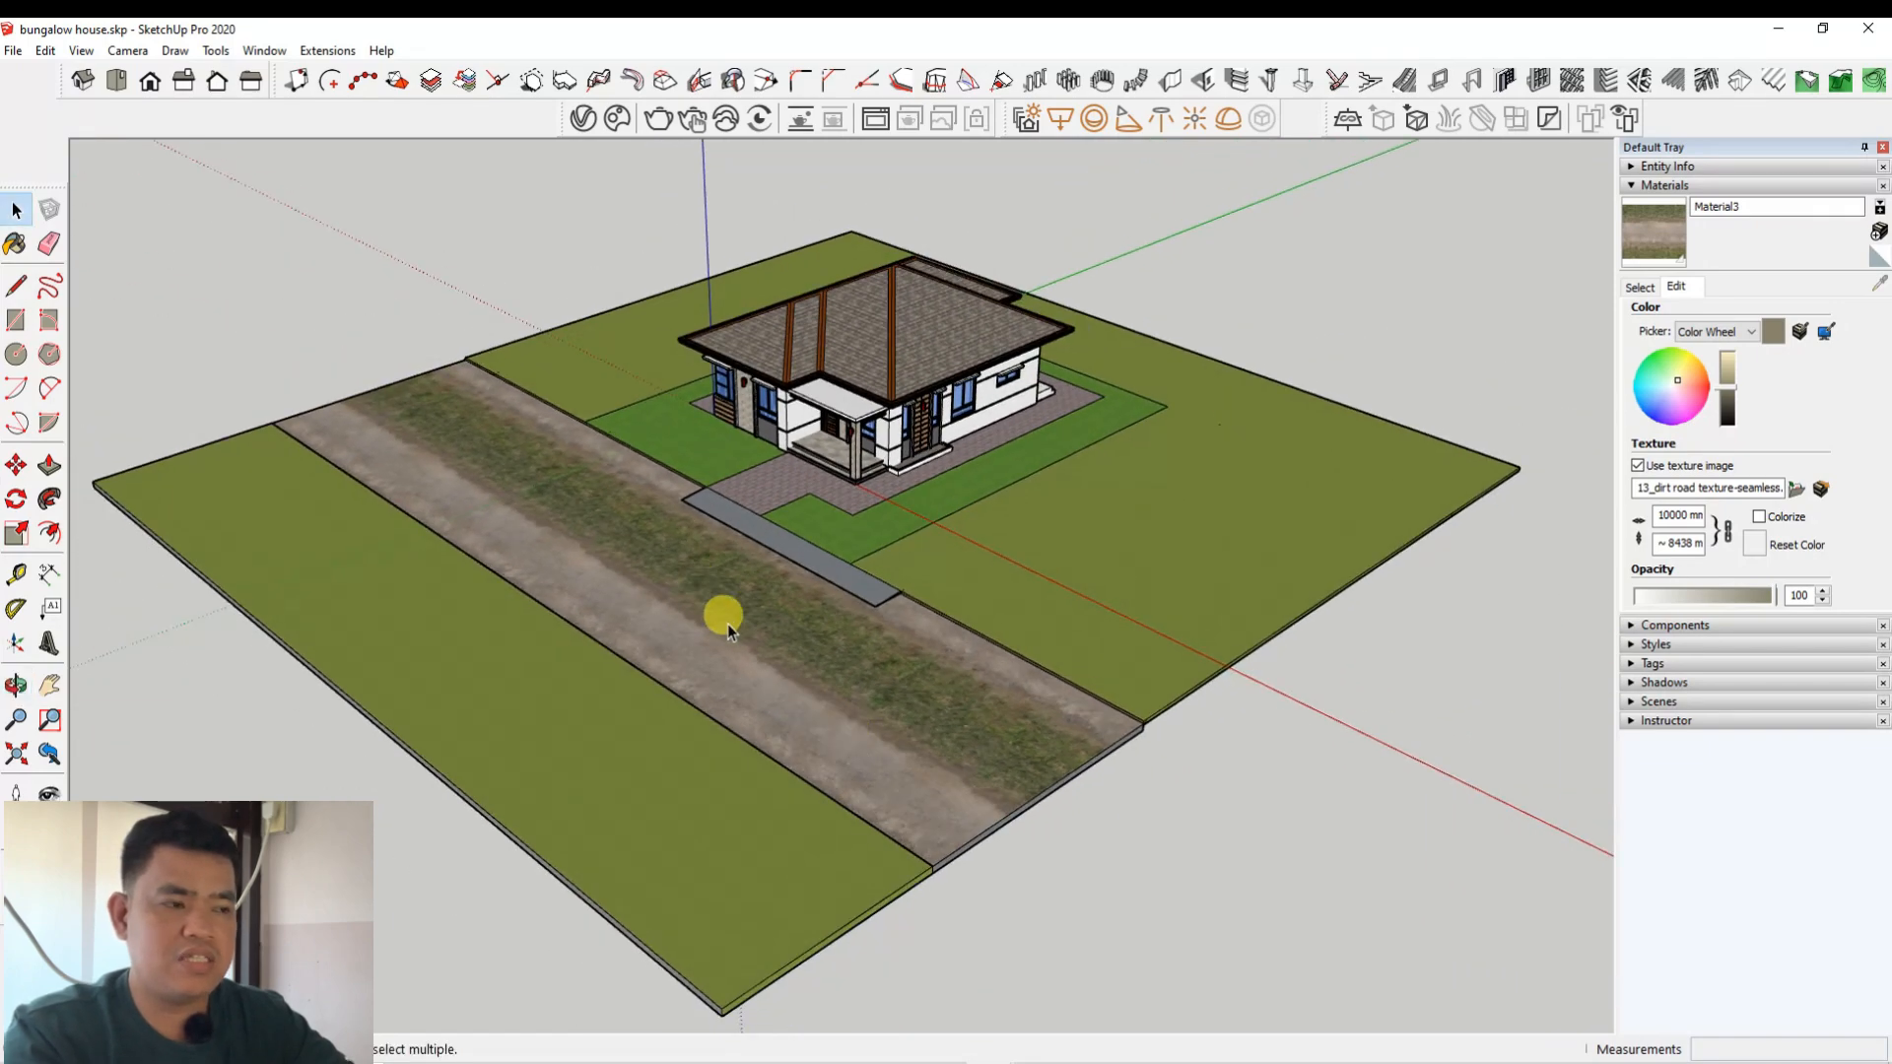
scroll(973, 824, up, 2)
scroll(608, 626, up, 3)
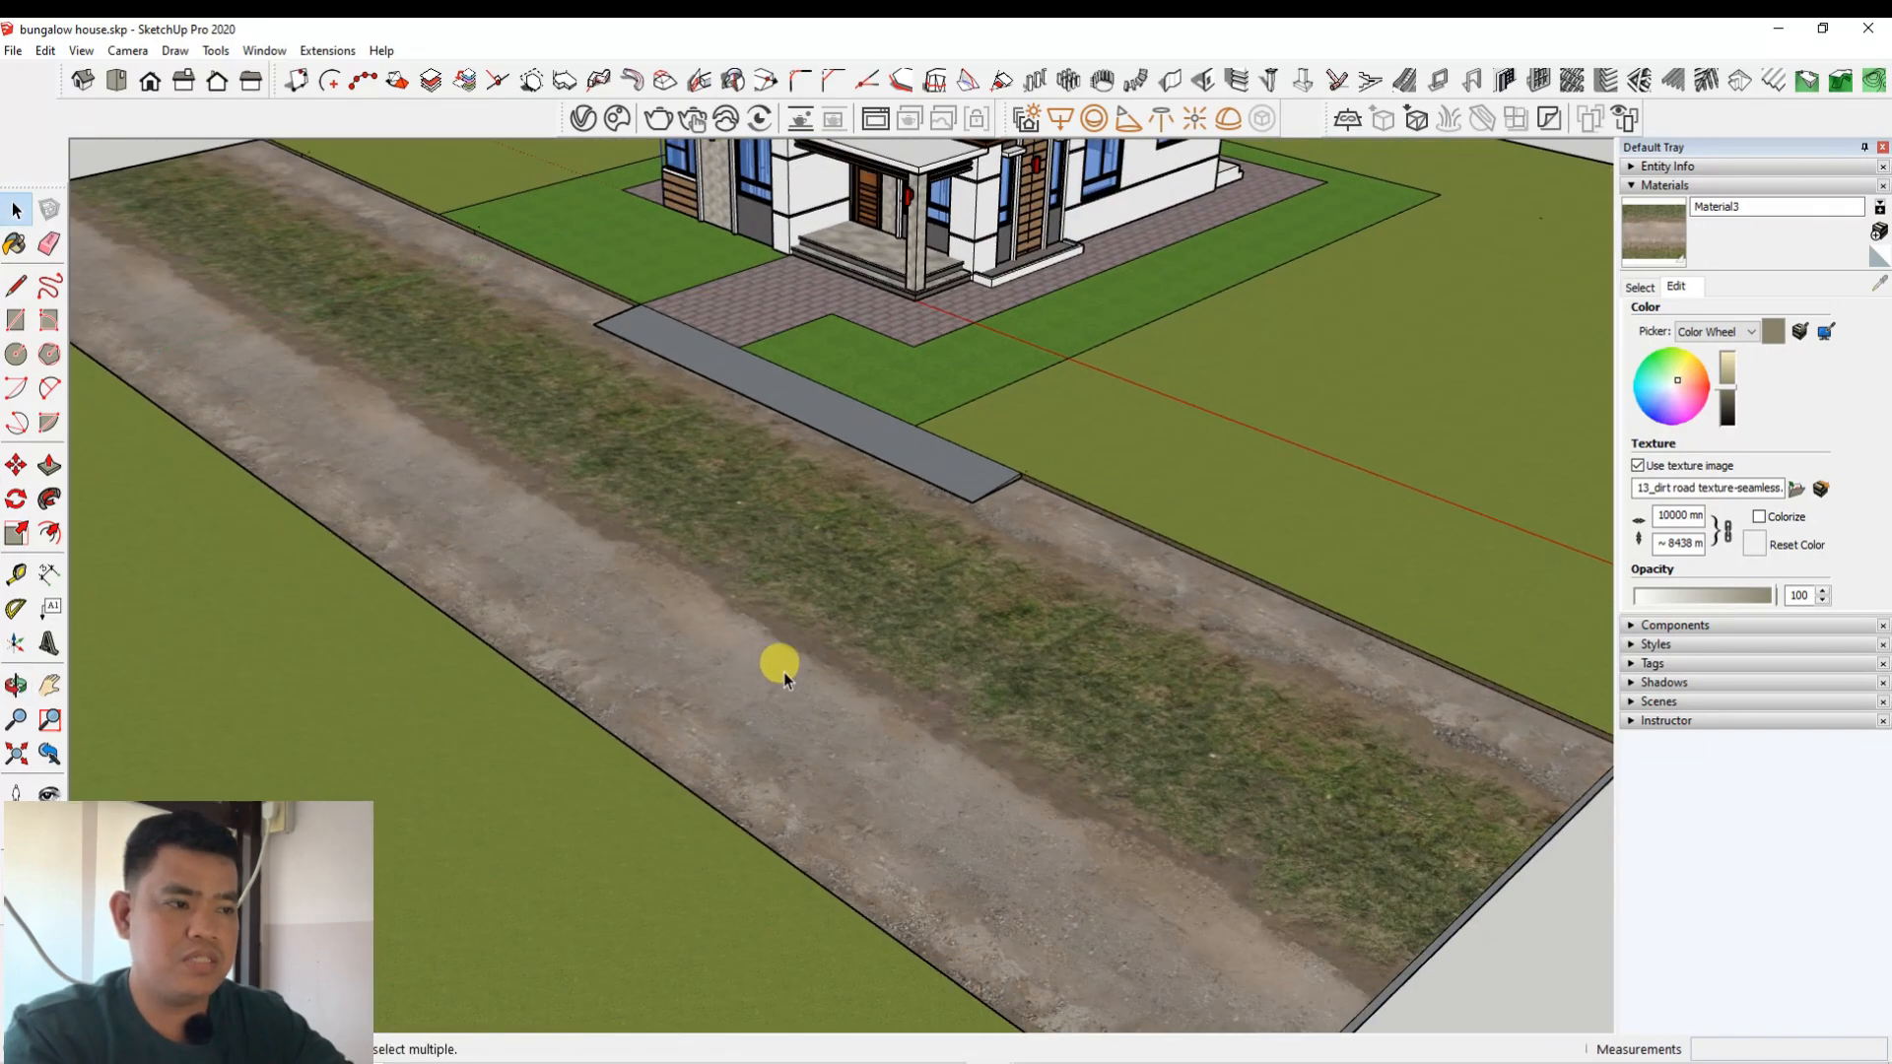
Step: Select the road face in front of the house and start positioning its dirt road texture
click(790, 589)
scroll(790, 552, down, 1)
scroll(1144, 966, up, 5)
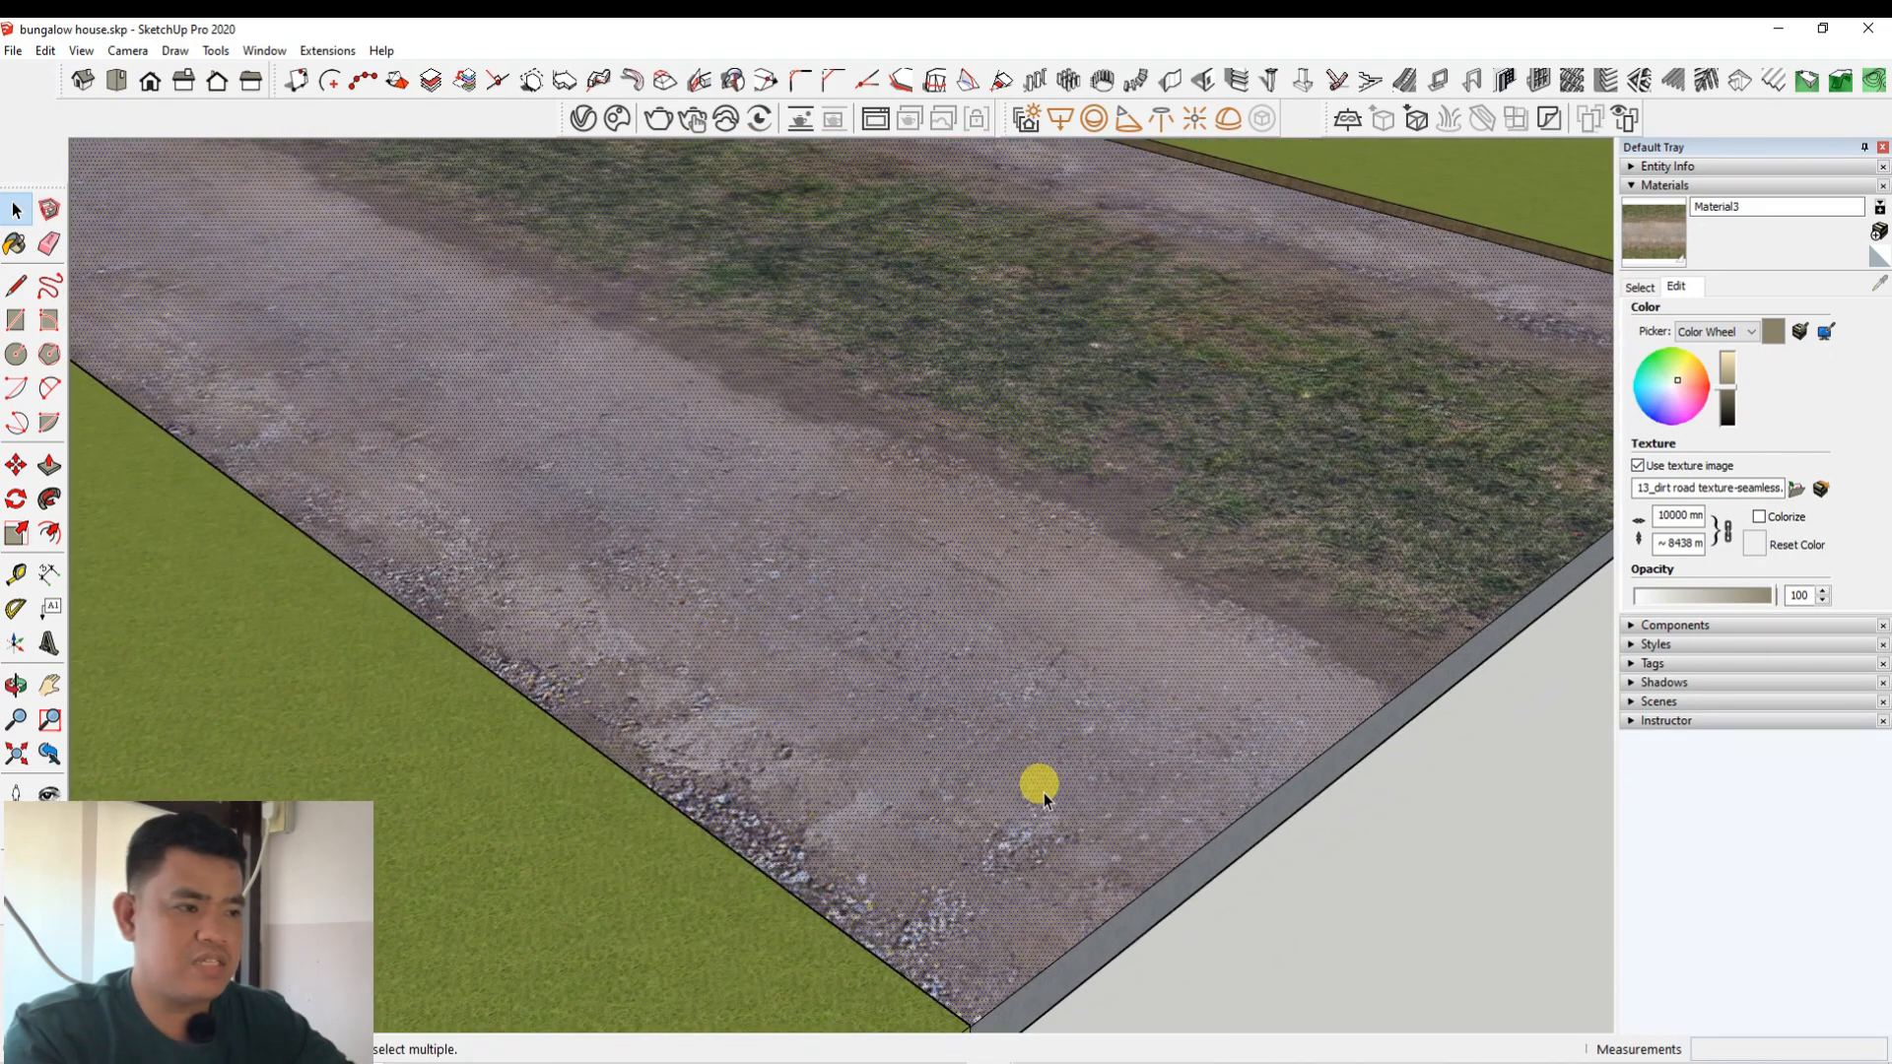
scroll(1116, 900, down, 4)
scroll(889, 720, up, 2)
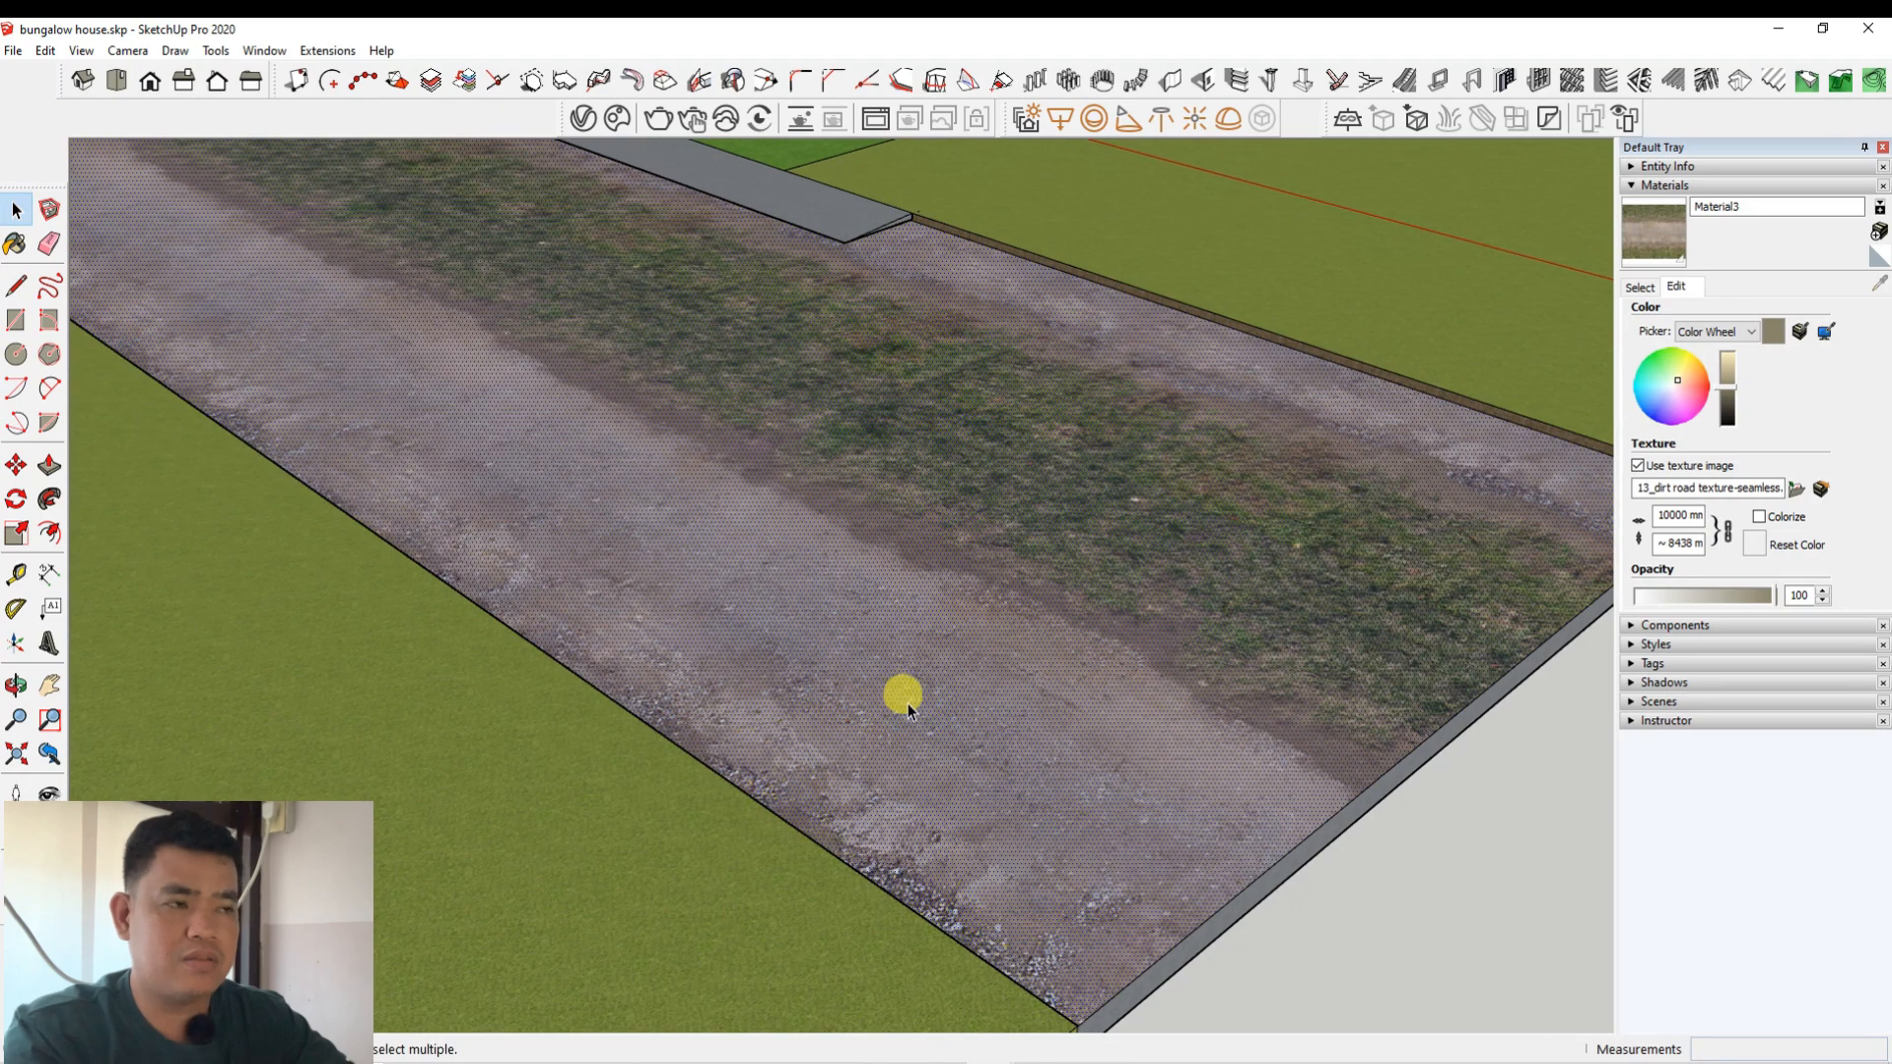
scroll(981, 719, down, 2)
scroll(1043, 743, down, 3)
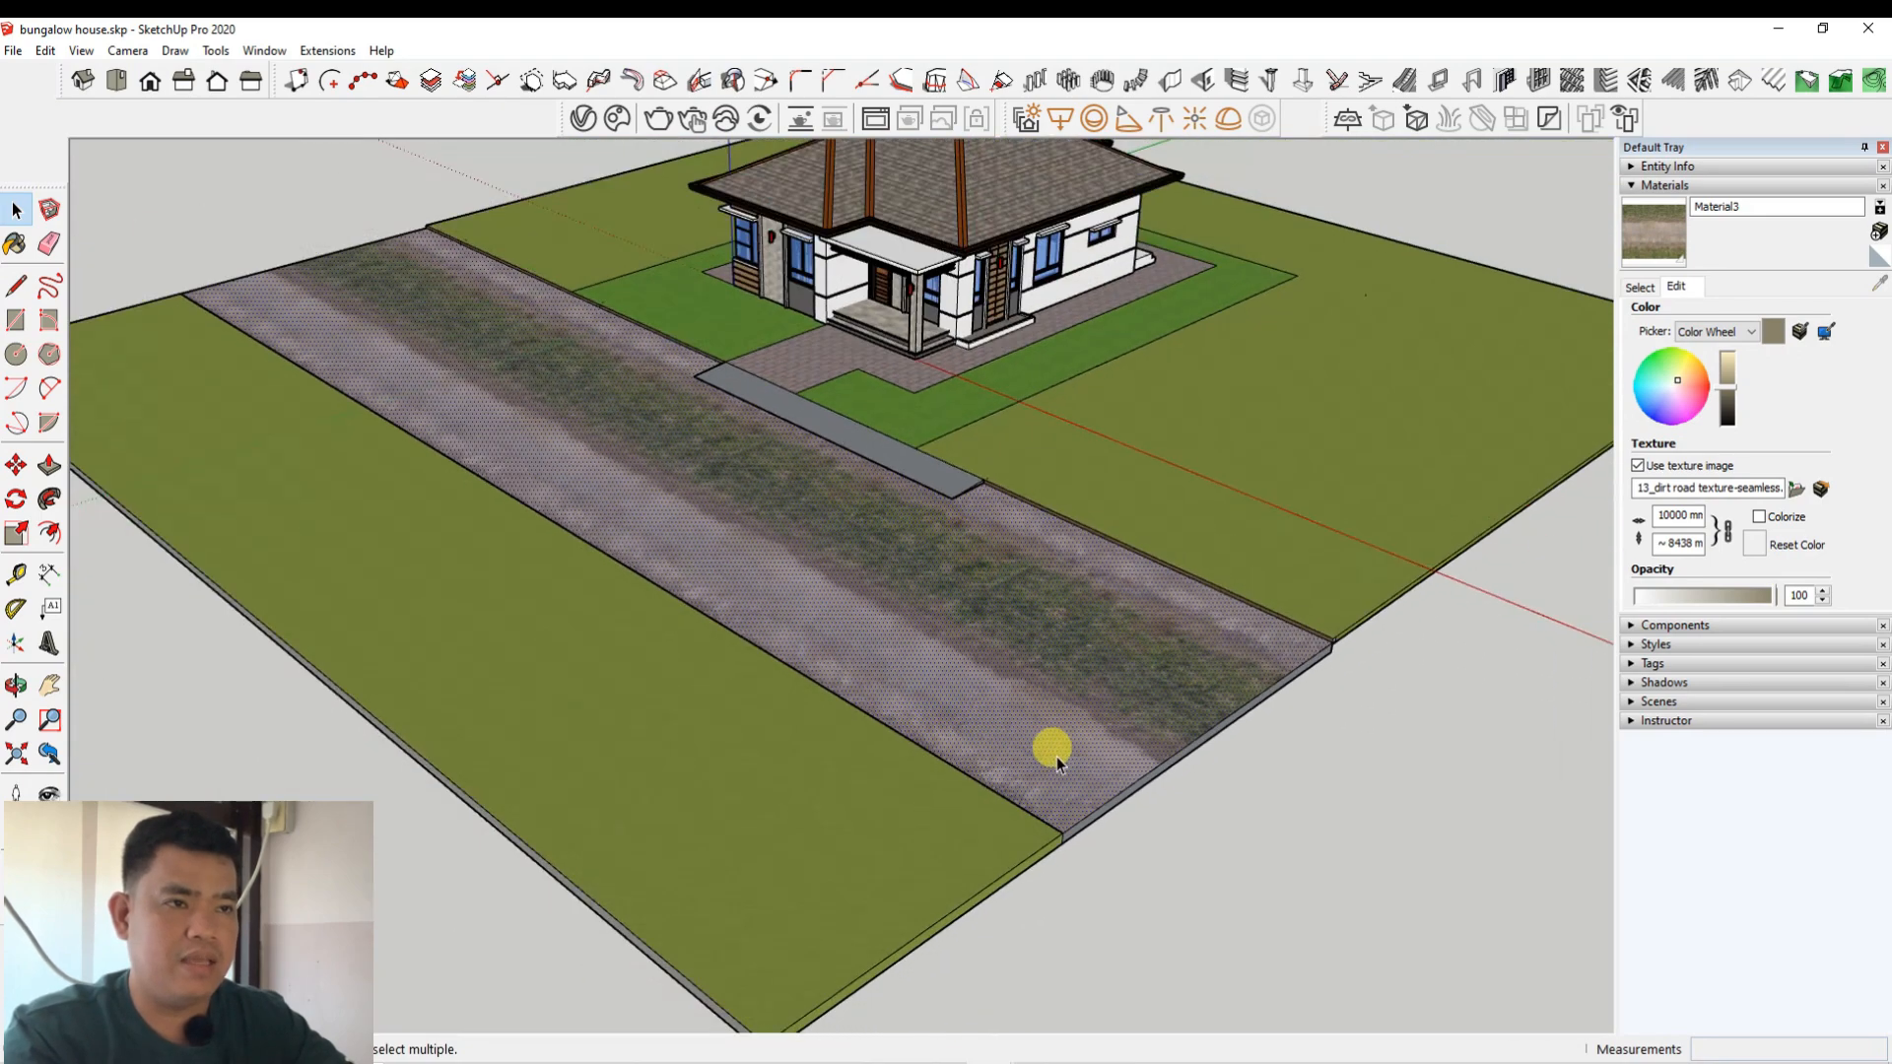
scroll(853, 544, up, 4)
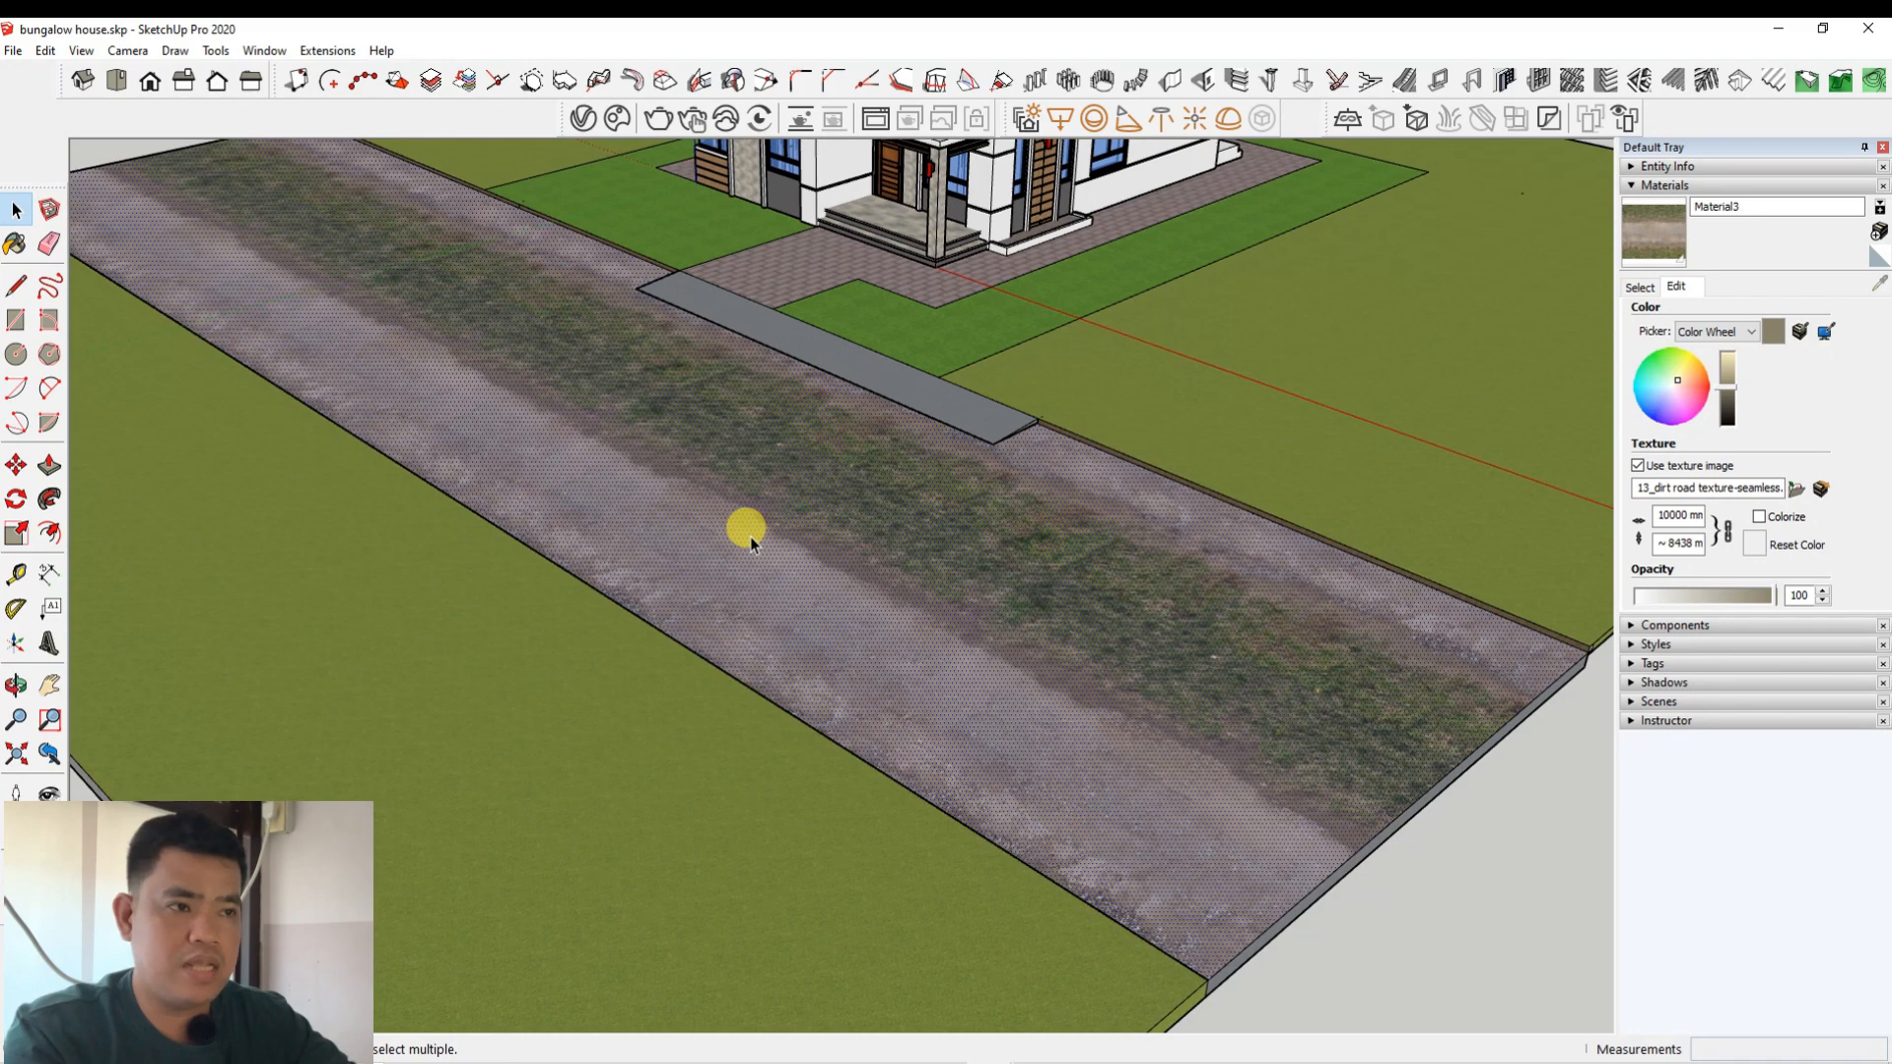
right_click(751, 544)
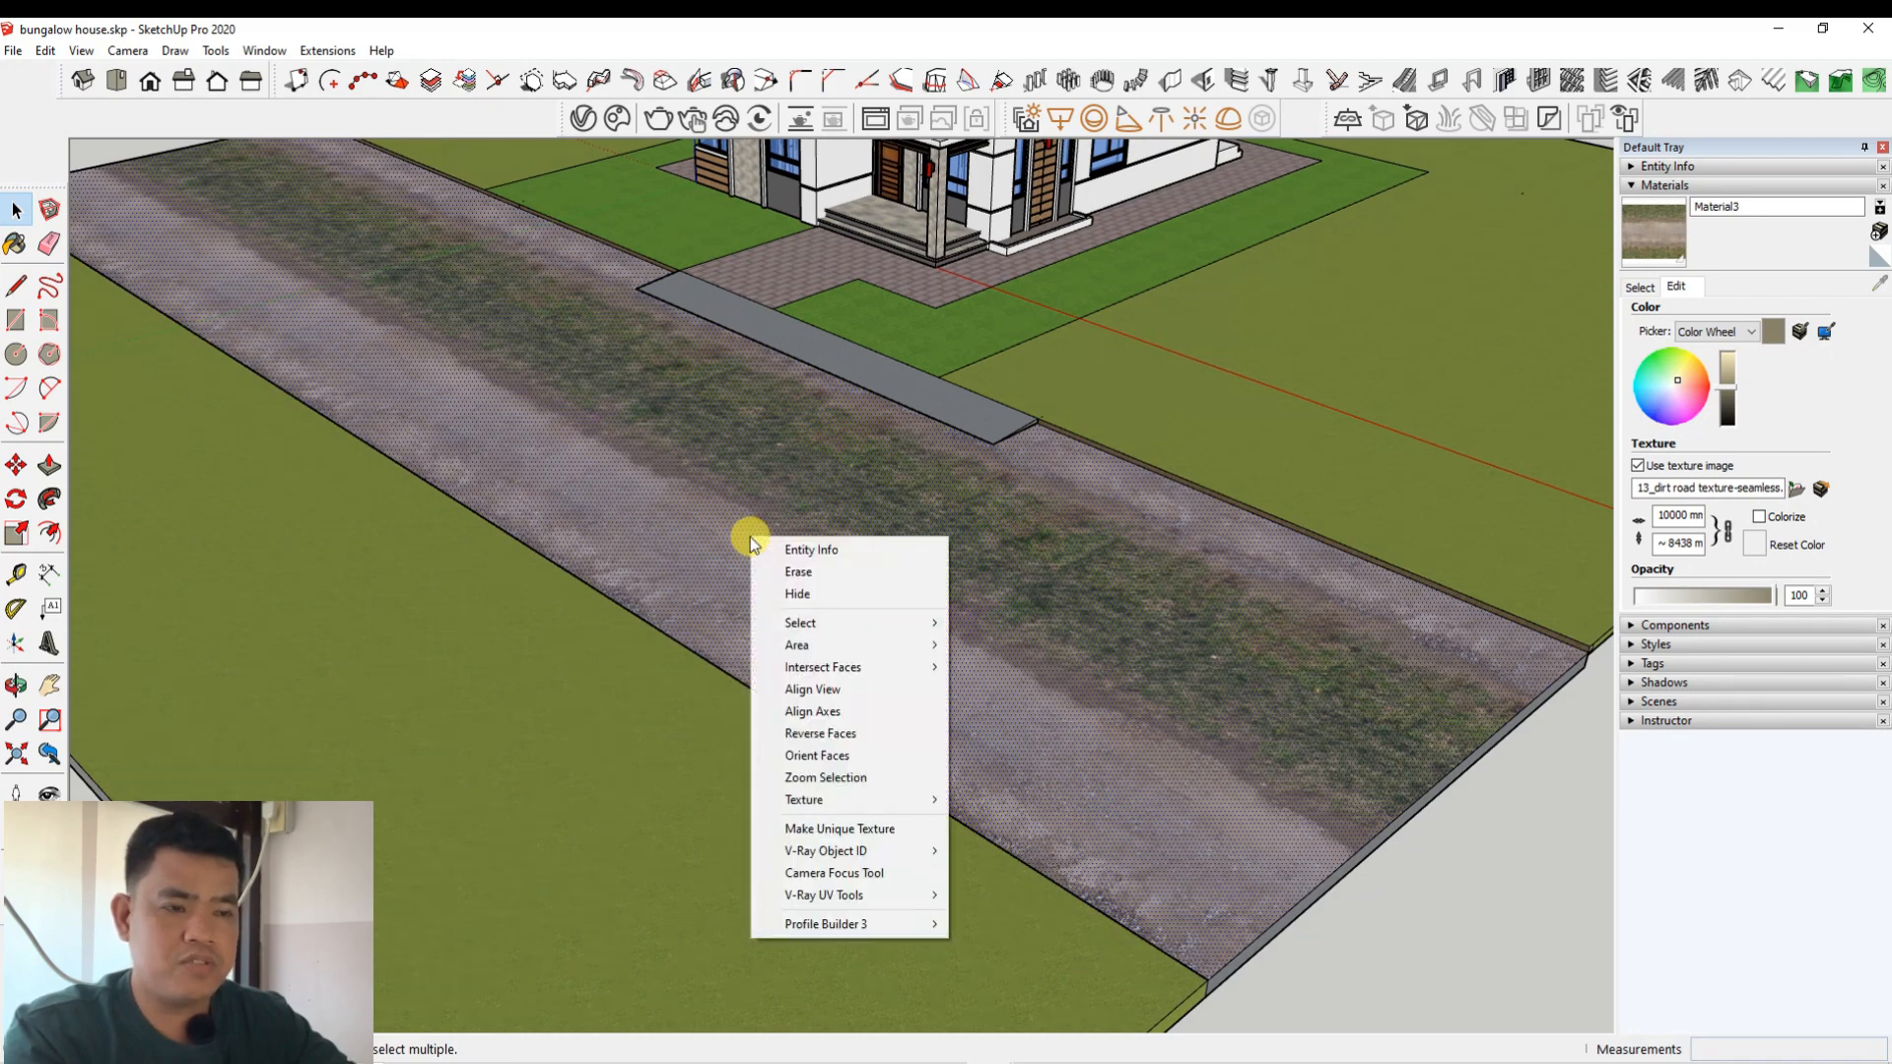
mouse_move(843, 800)
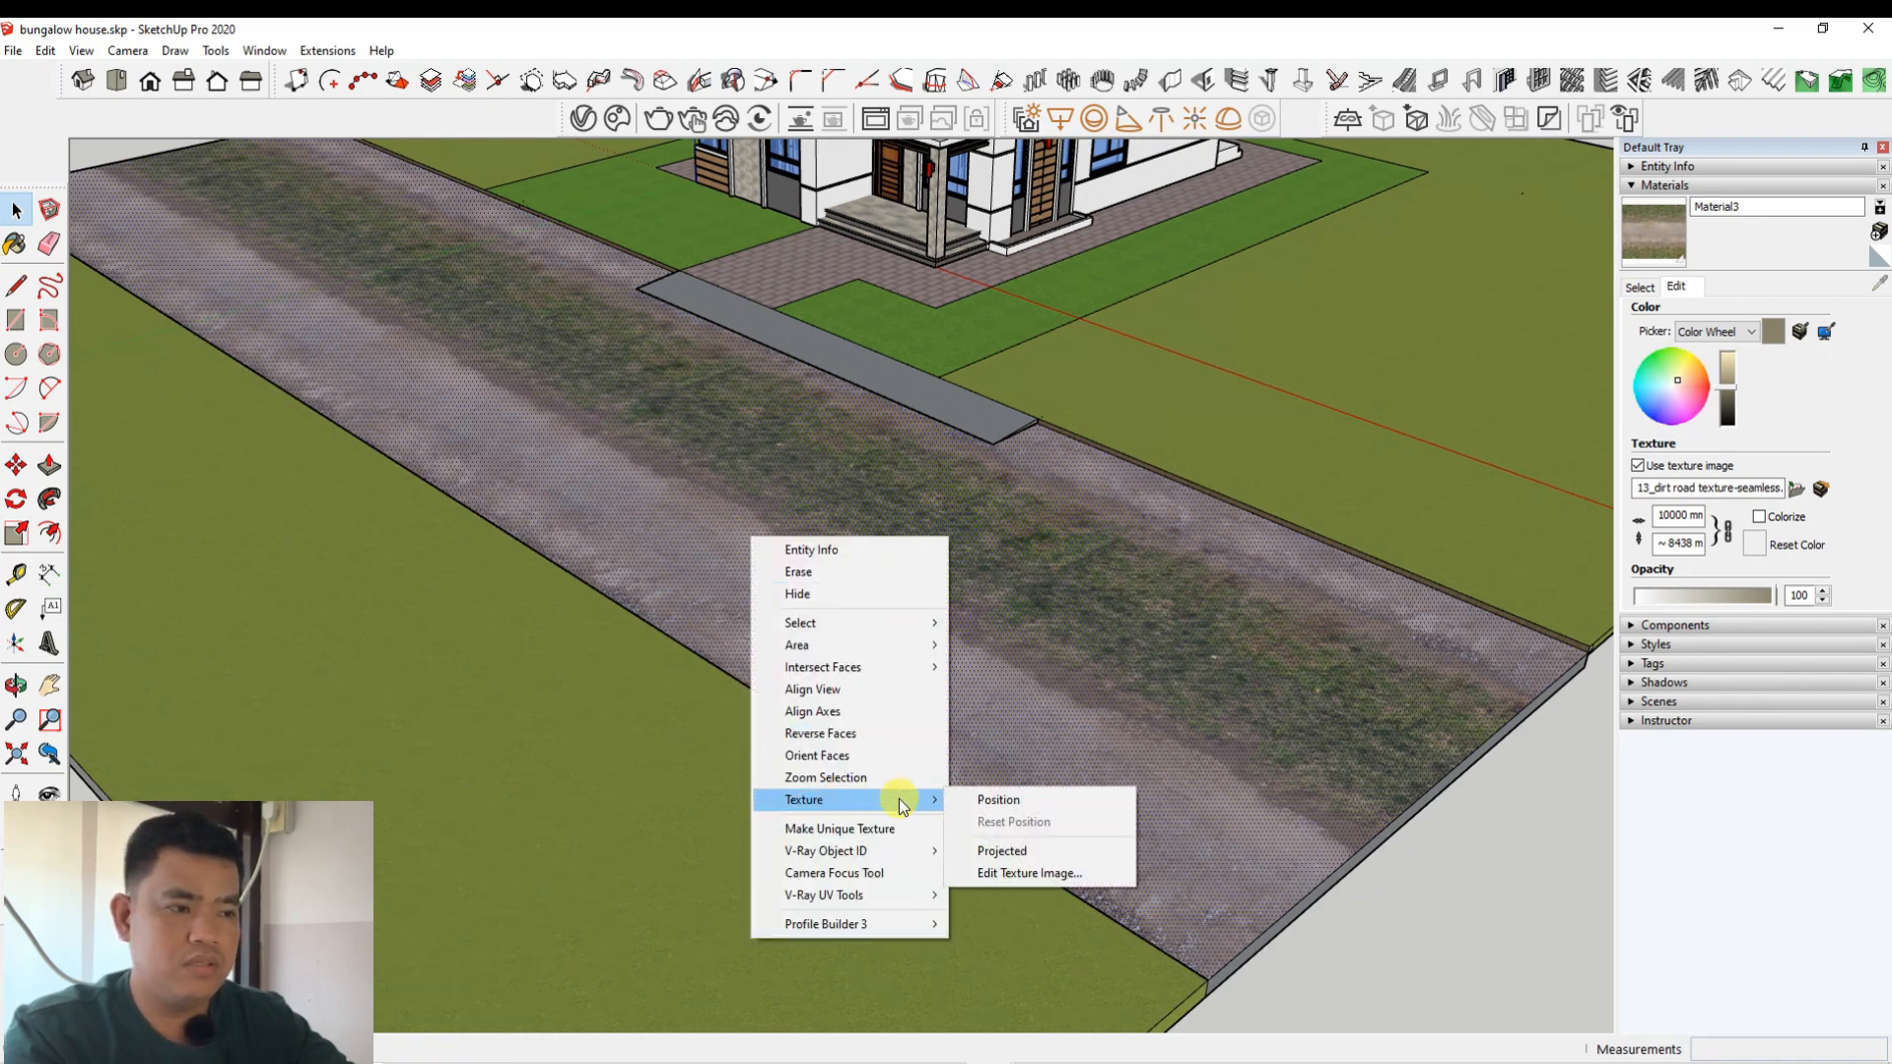
click(998, 800)
Step: Shift the texture's origin onto the road's near edge and enlarge the texture toward the road's end corner
scroll(1007, 800, down, 3)
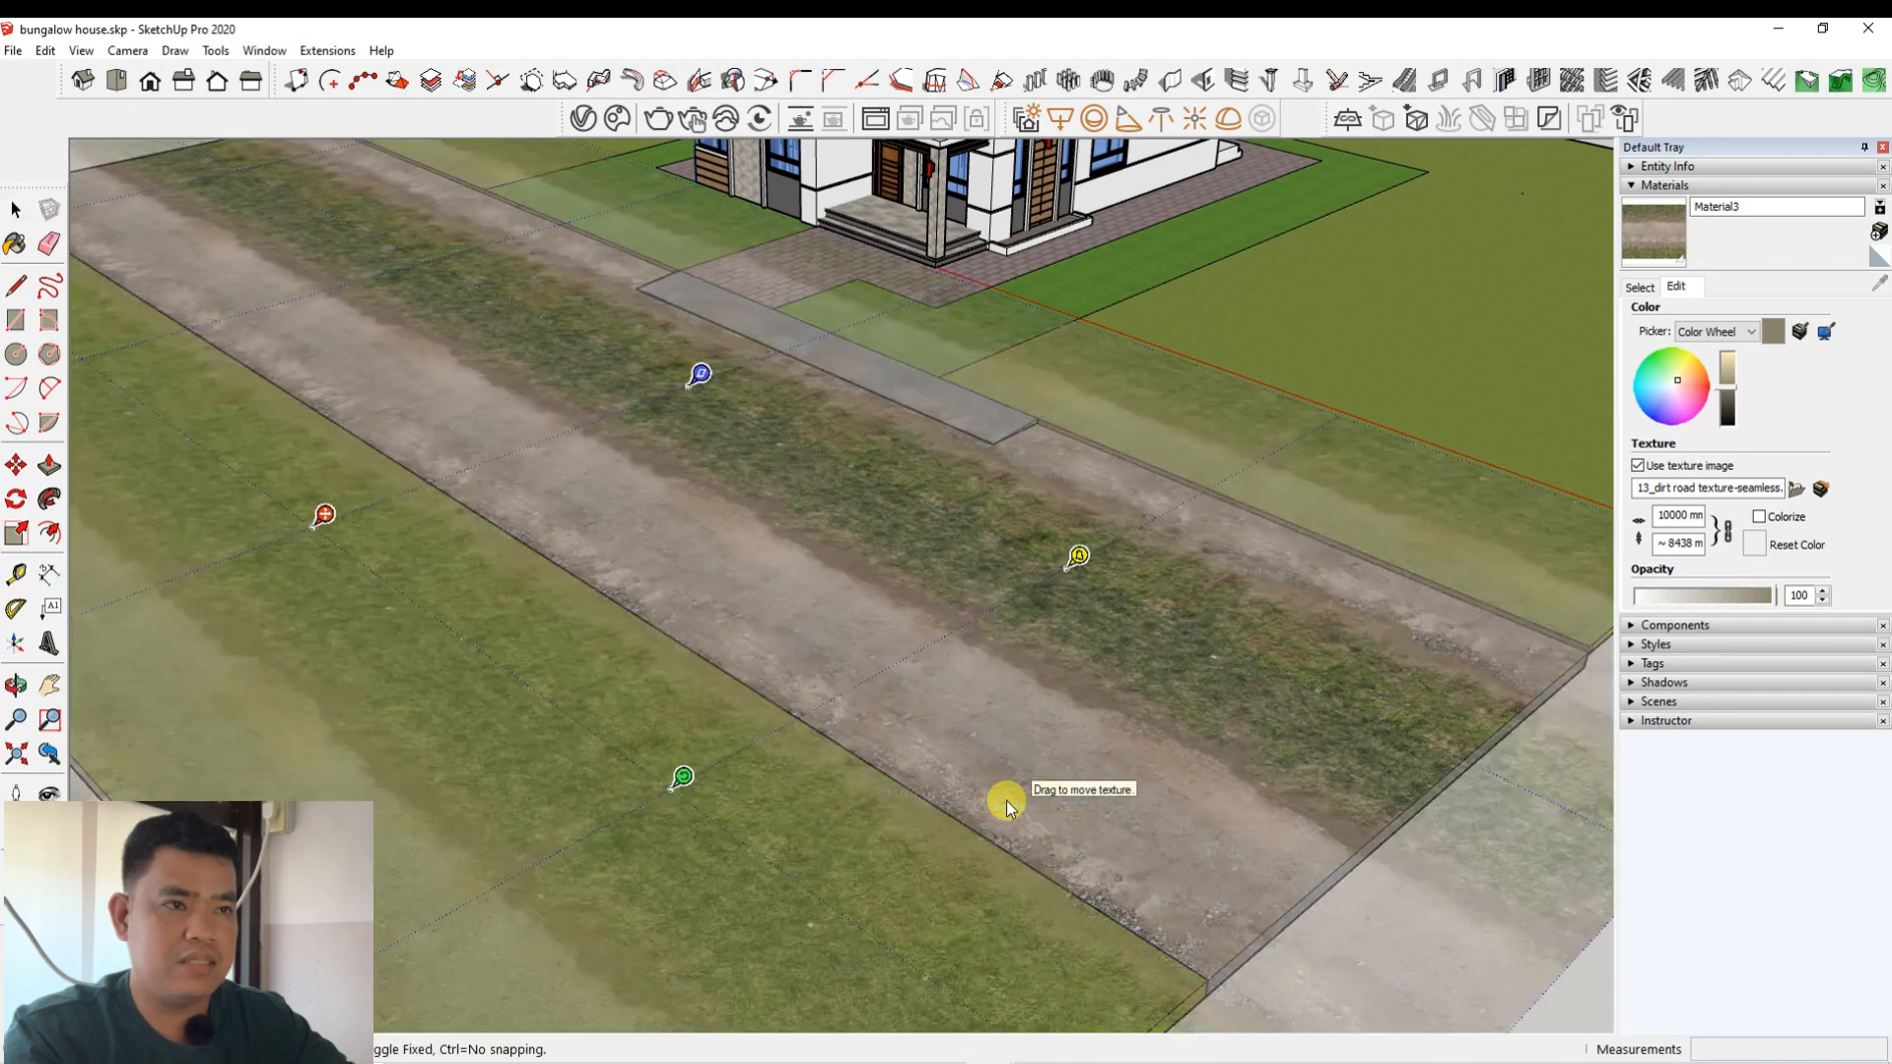
scroll(1019, 607, down, 3)
scroll(586, 598, up, 3)
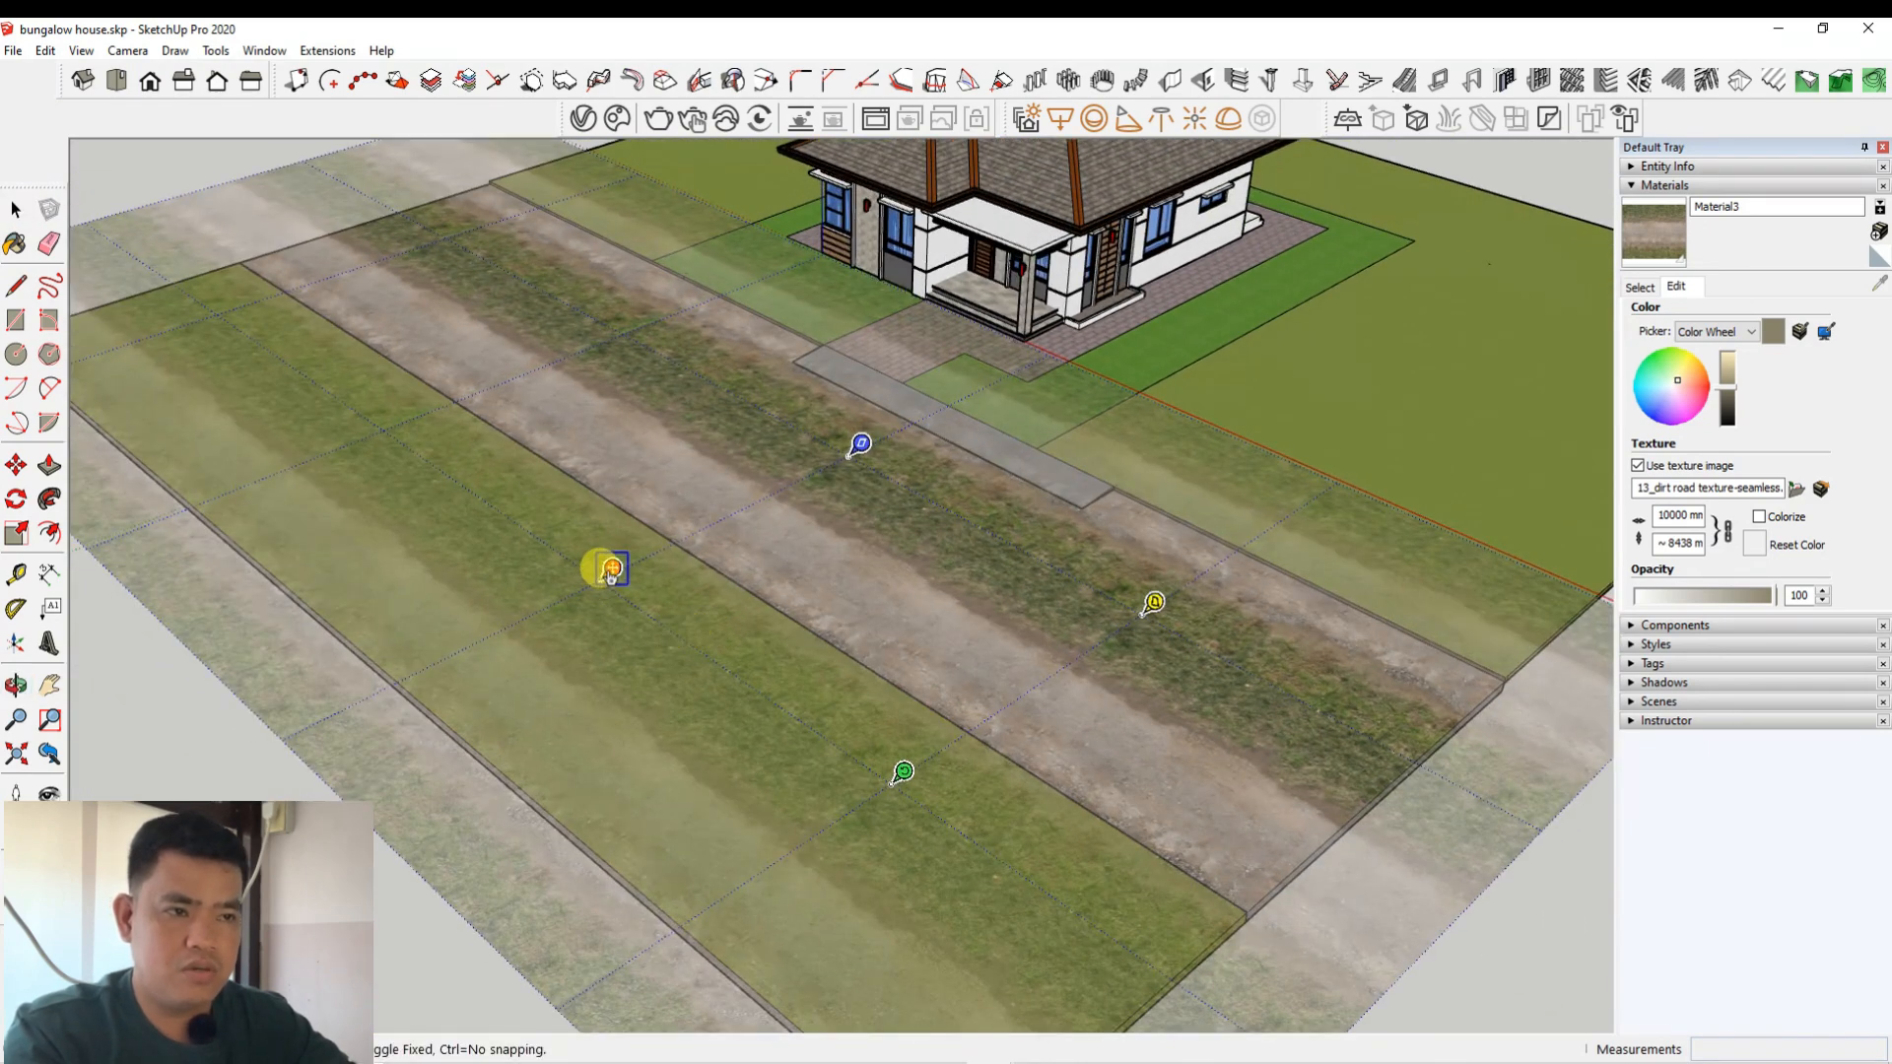
drag(611, 569, 633, 533)
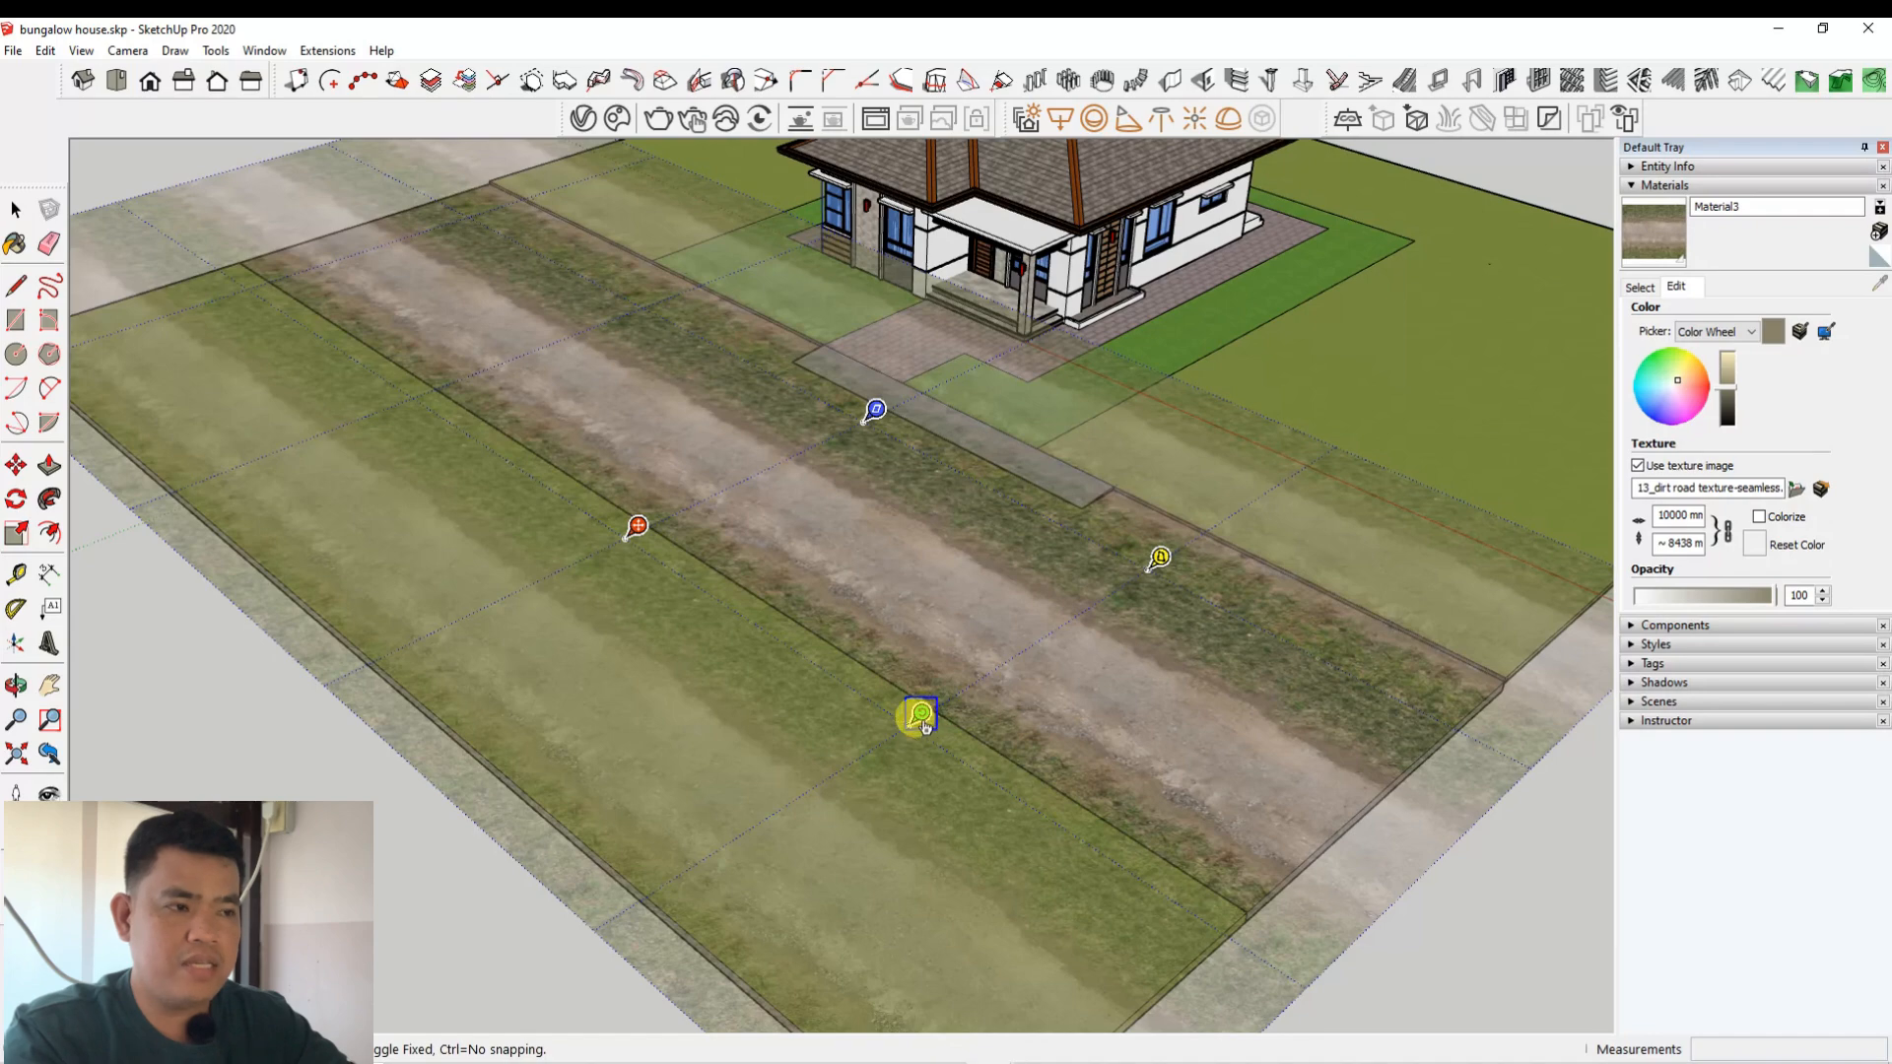
drag(918, 719, 1178, 885)
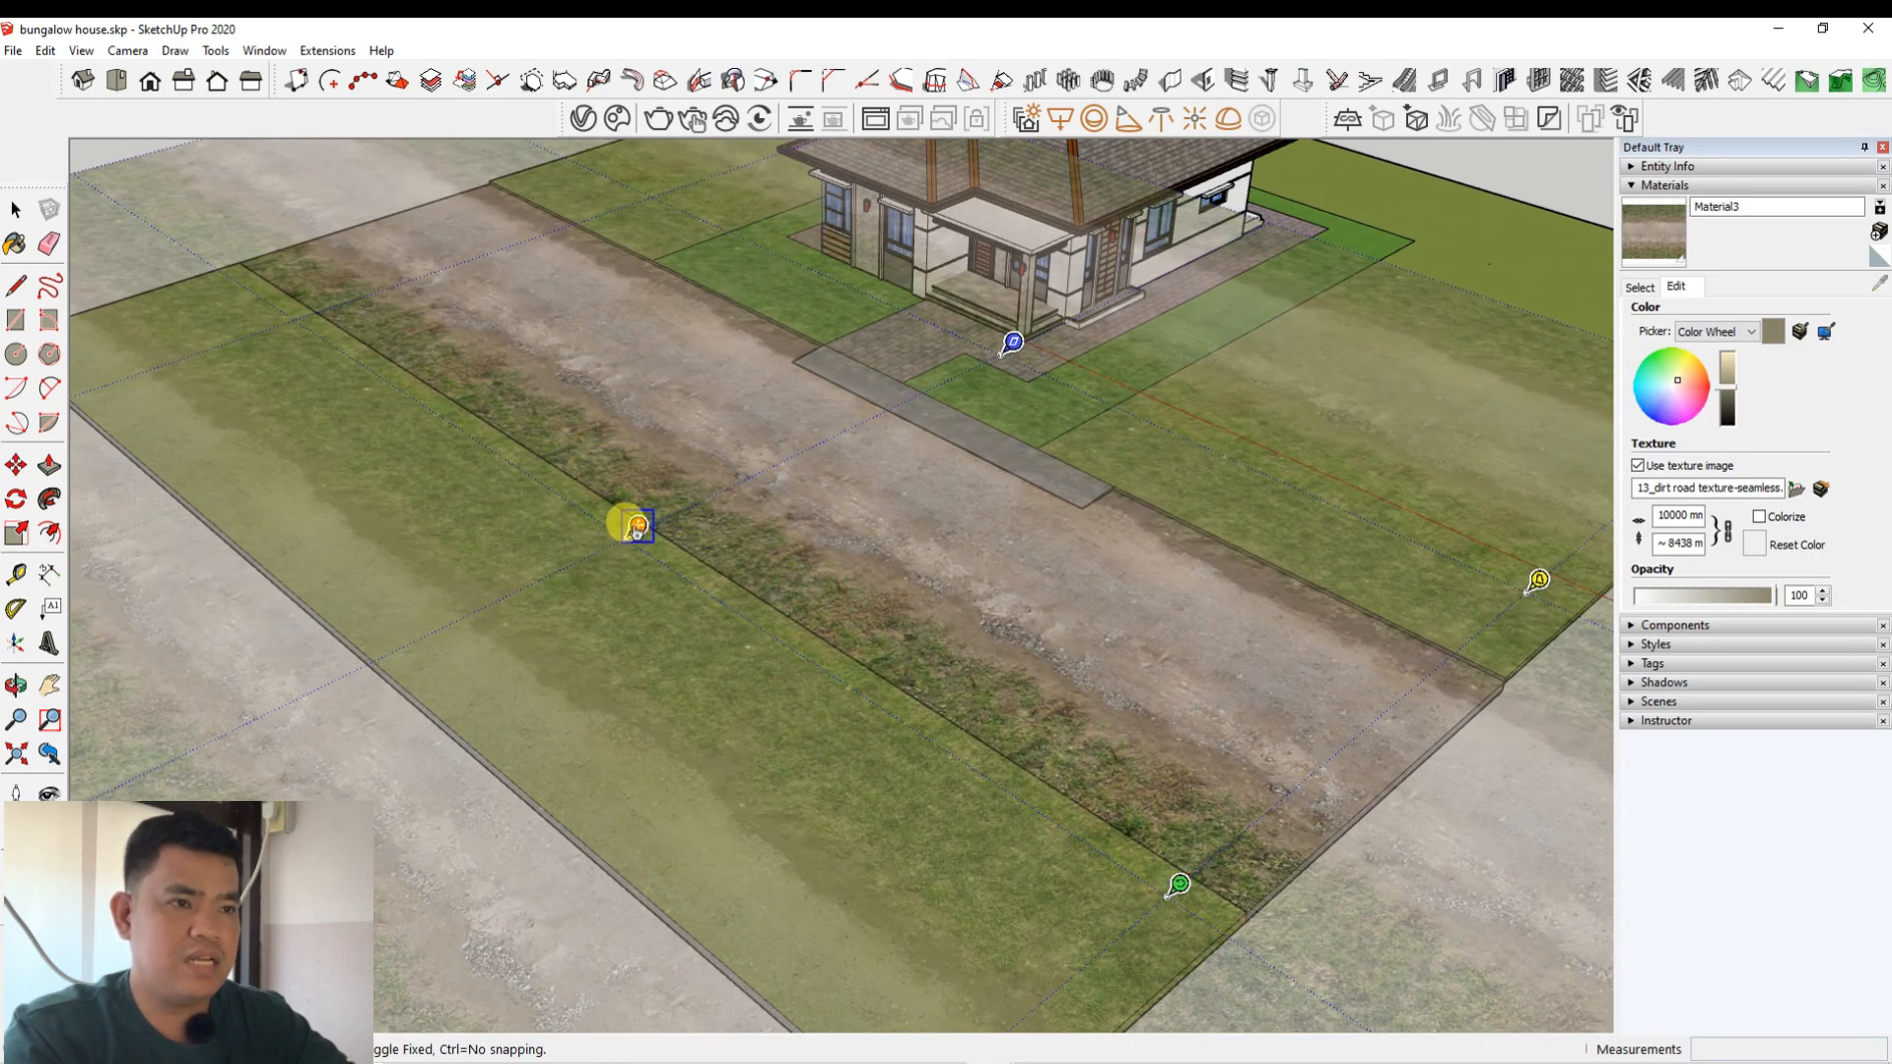
Step: Fine-tune the texture's offset, scale and shear so the dirt track fills the road with grass along both edges, and finish positioning
drag(627, 532, 579, 538)
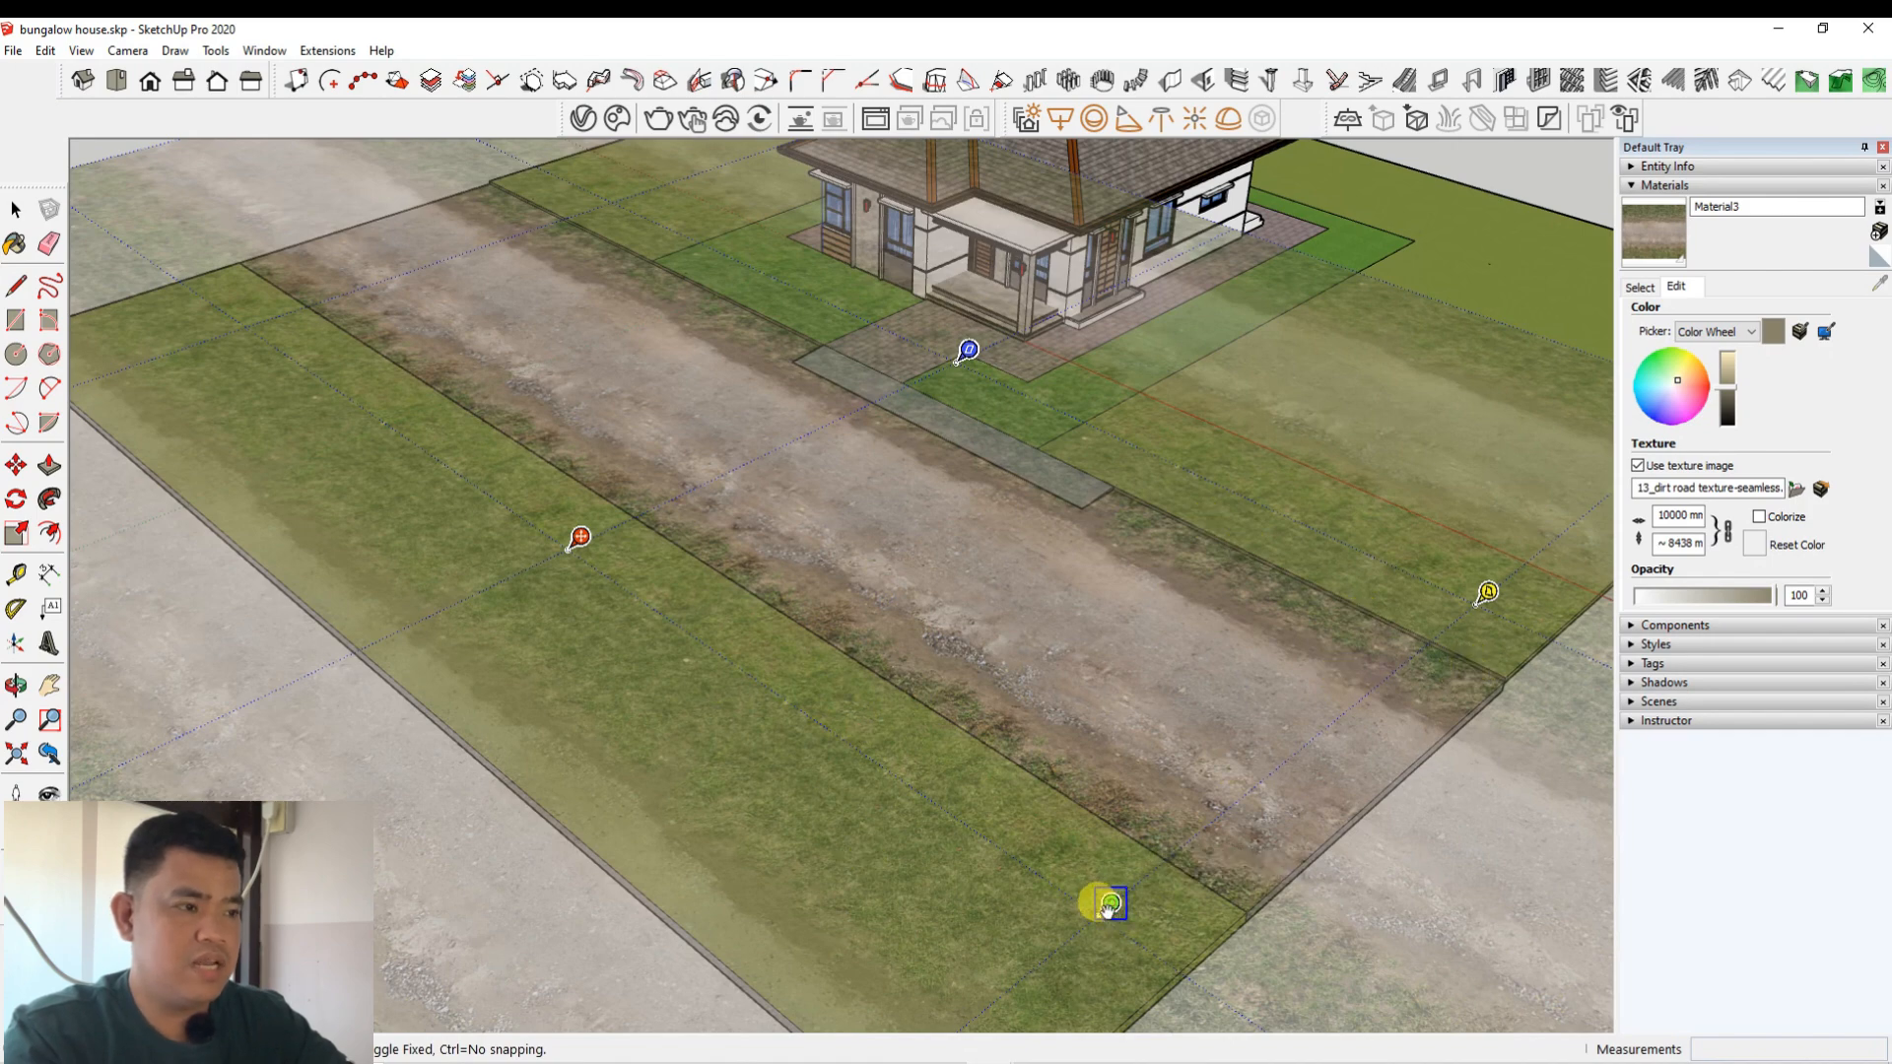
drag(1109, 907, 1136, 922)
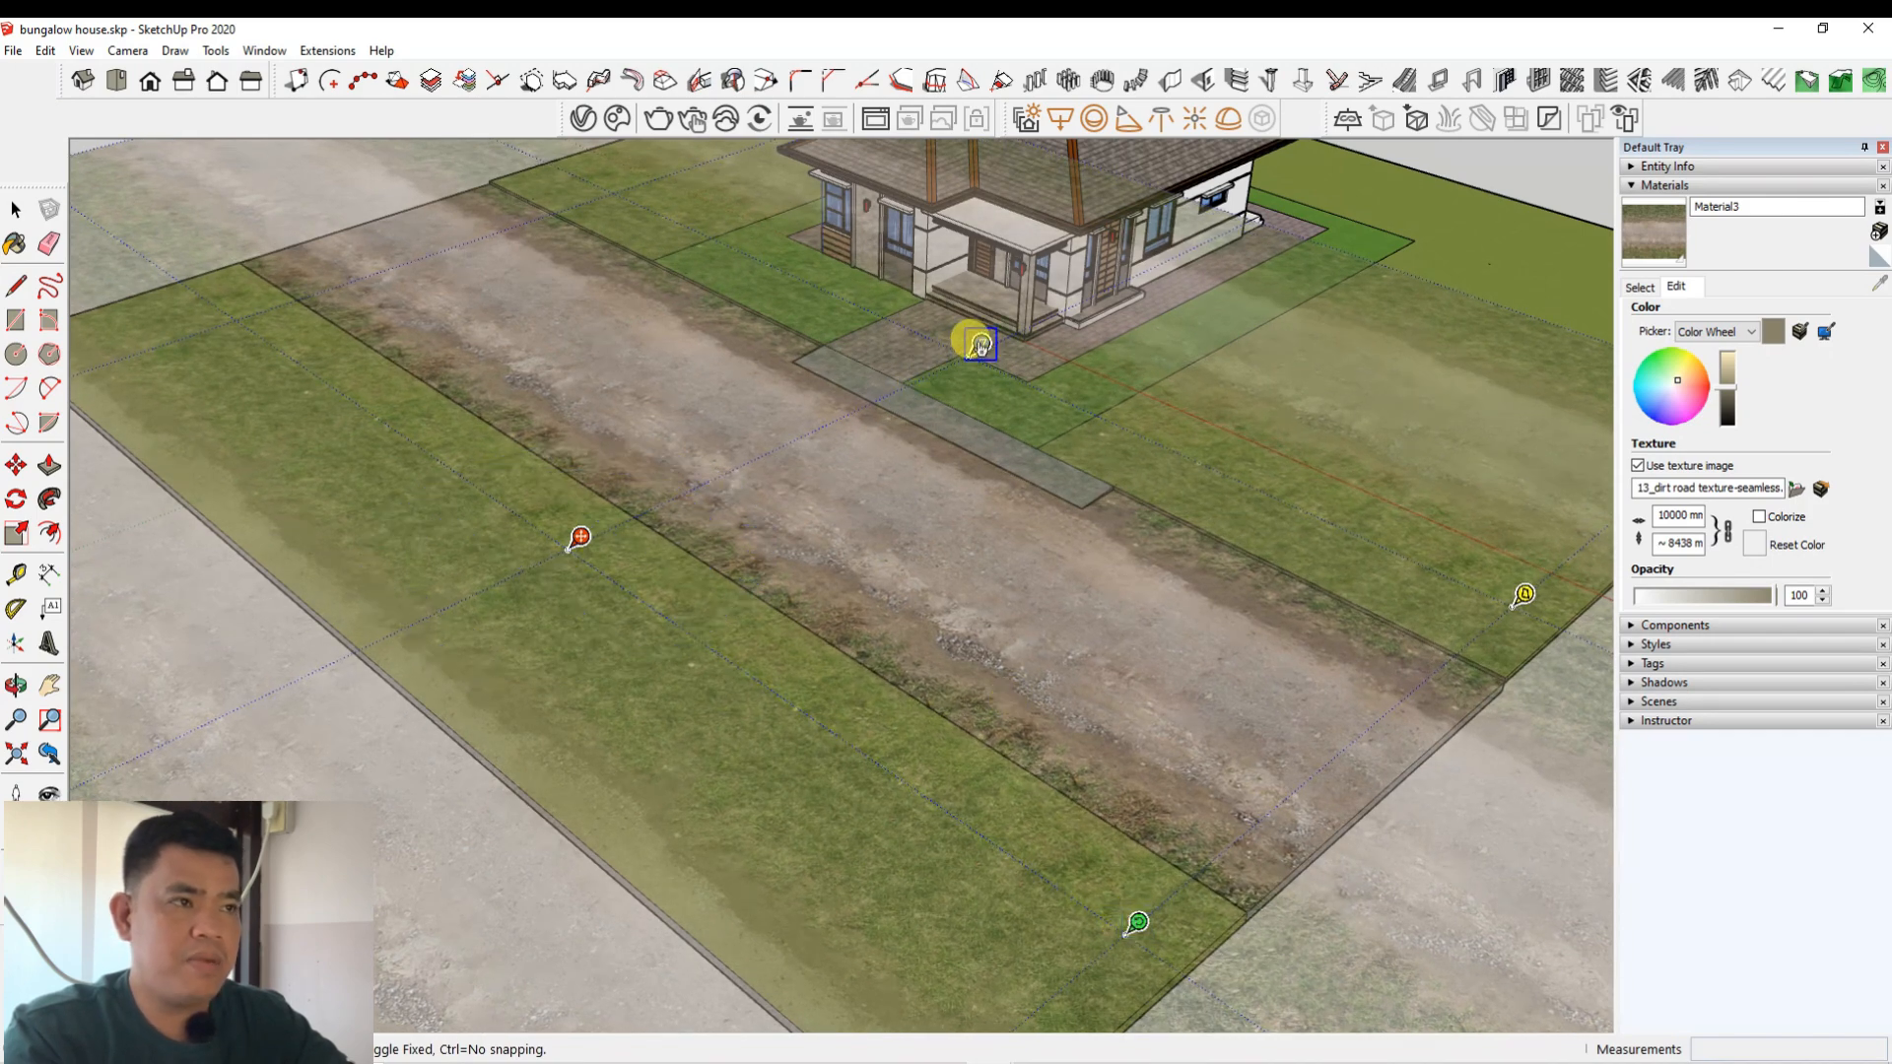
mouse_move(980, 344)
mouse_down()
mouse_move(1029, 305)
mouse_move(798, 430)
mouse_move(1003, 333)
mouse_up()
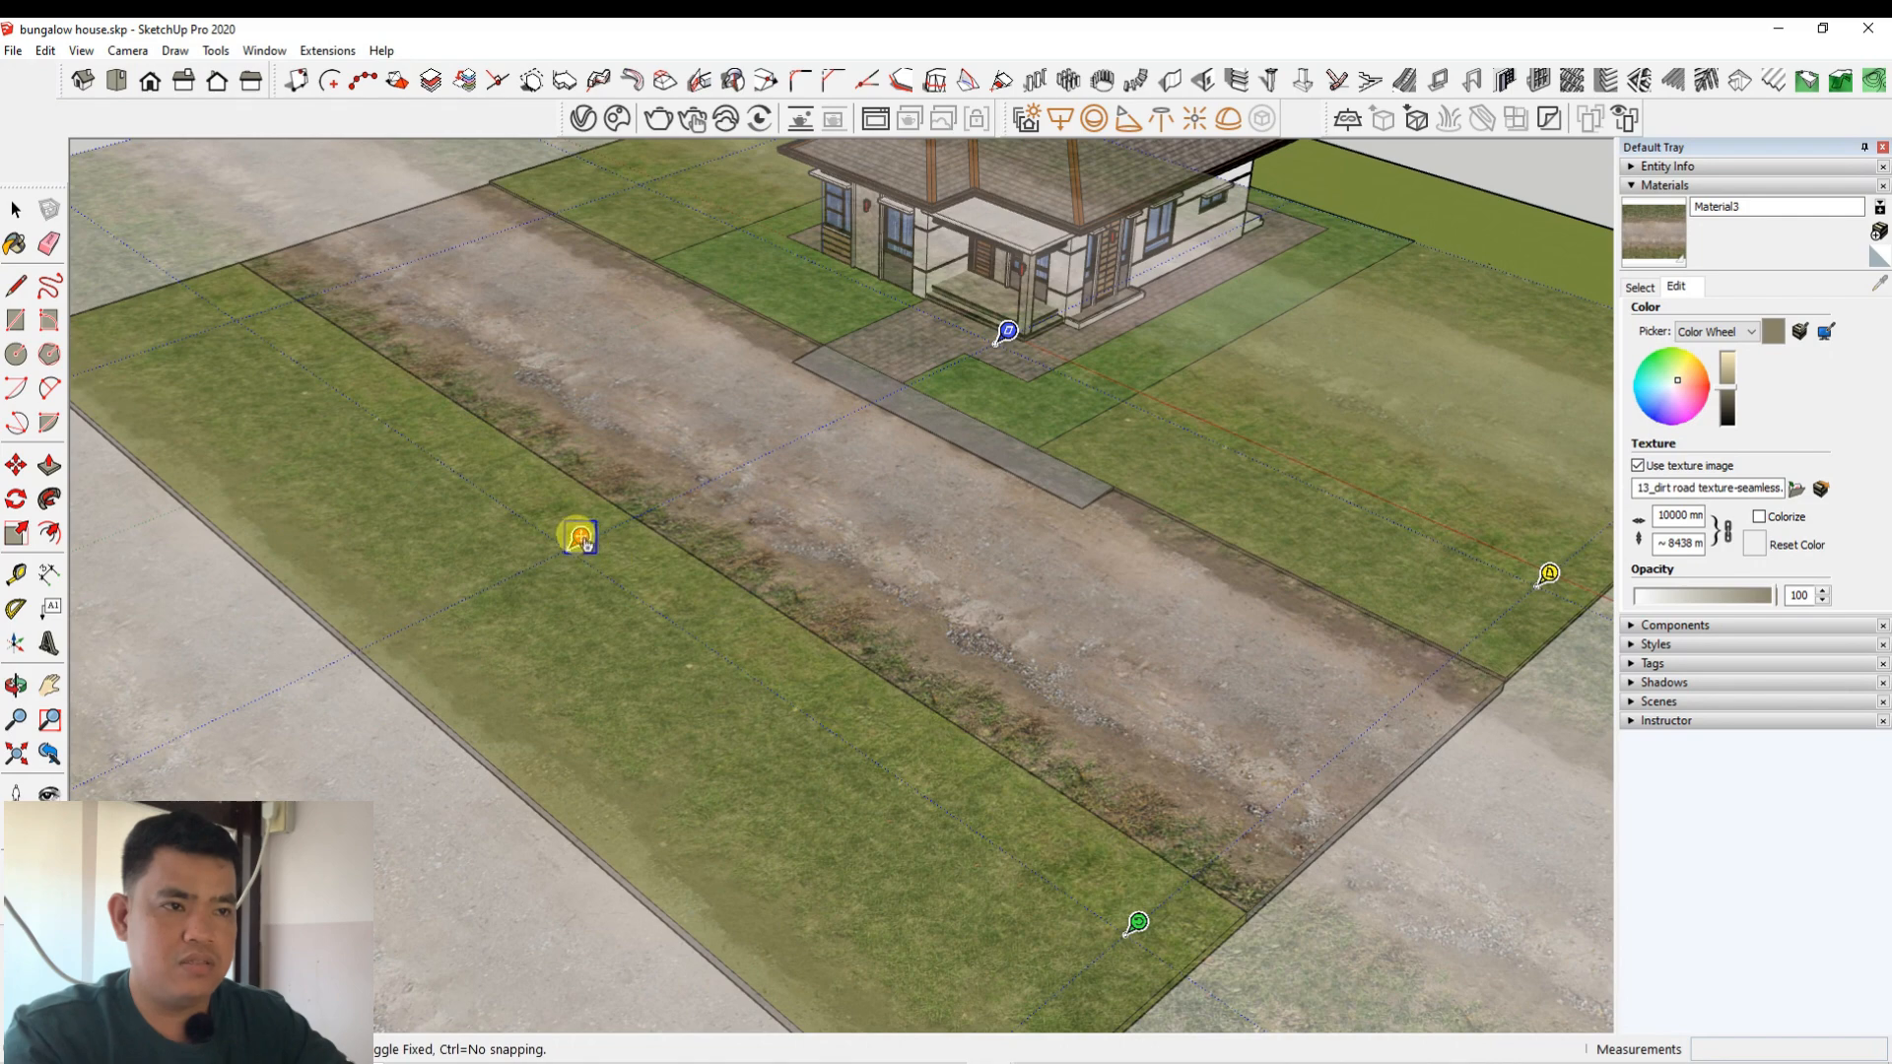
drag(576, 534, 562, 542)
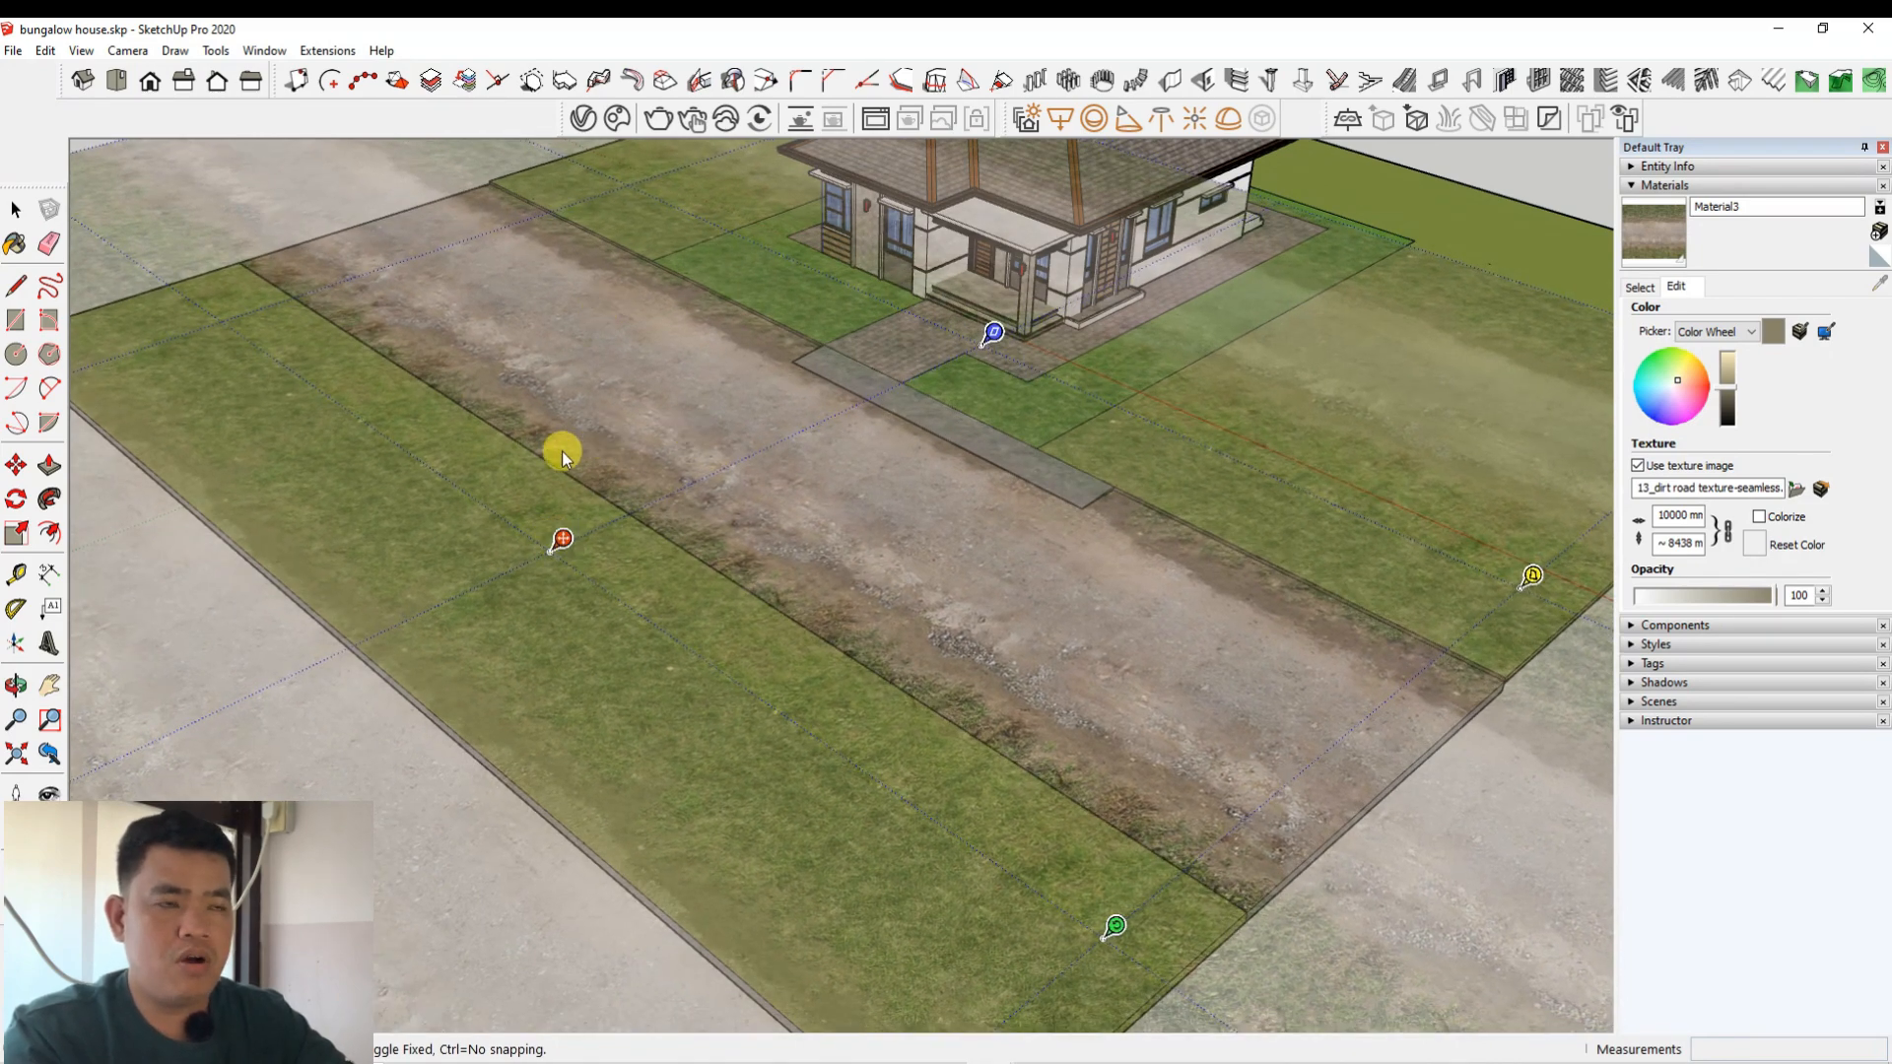
scroll(621, 601, down, 2)
scroll(663, 667, down, 1)
scroll(552, 453, up, 2)
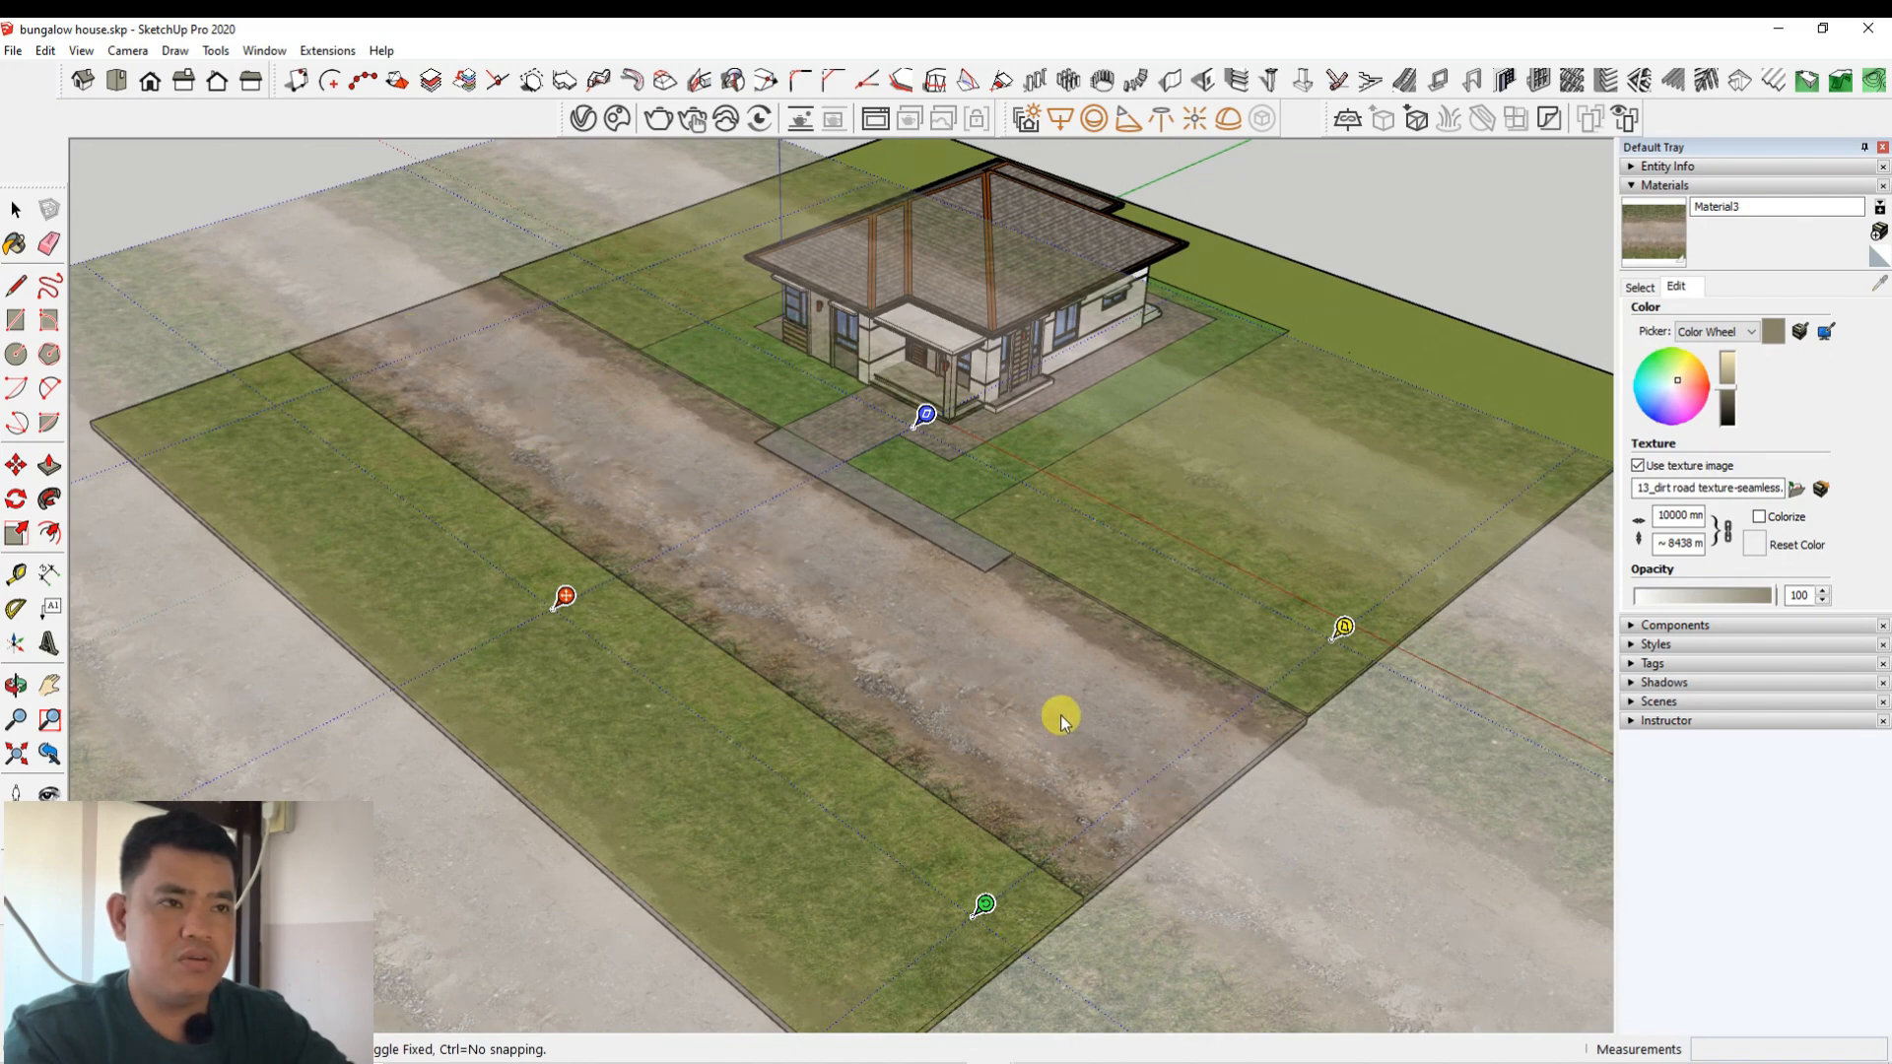
click(17, 210)
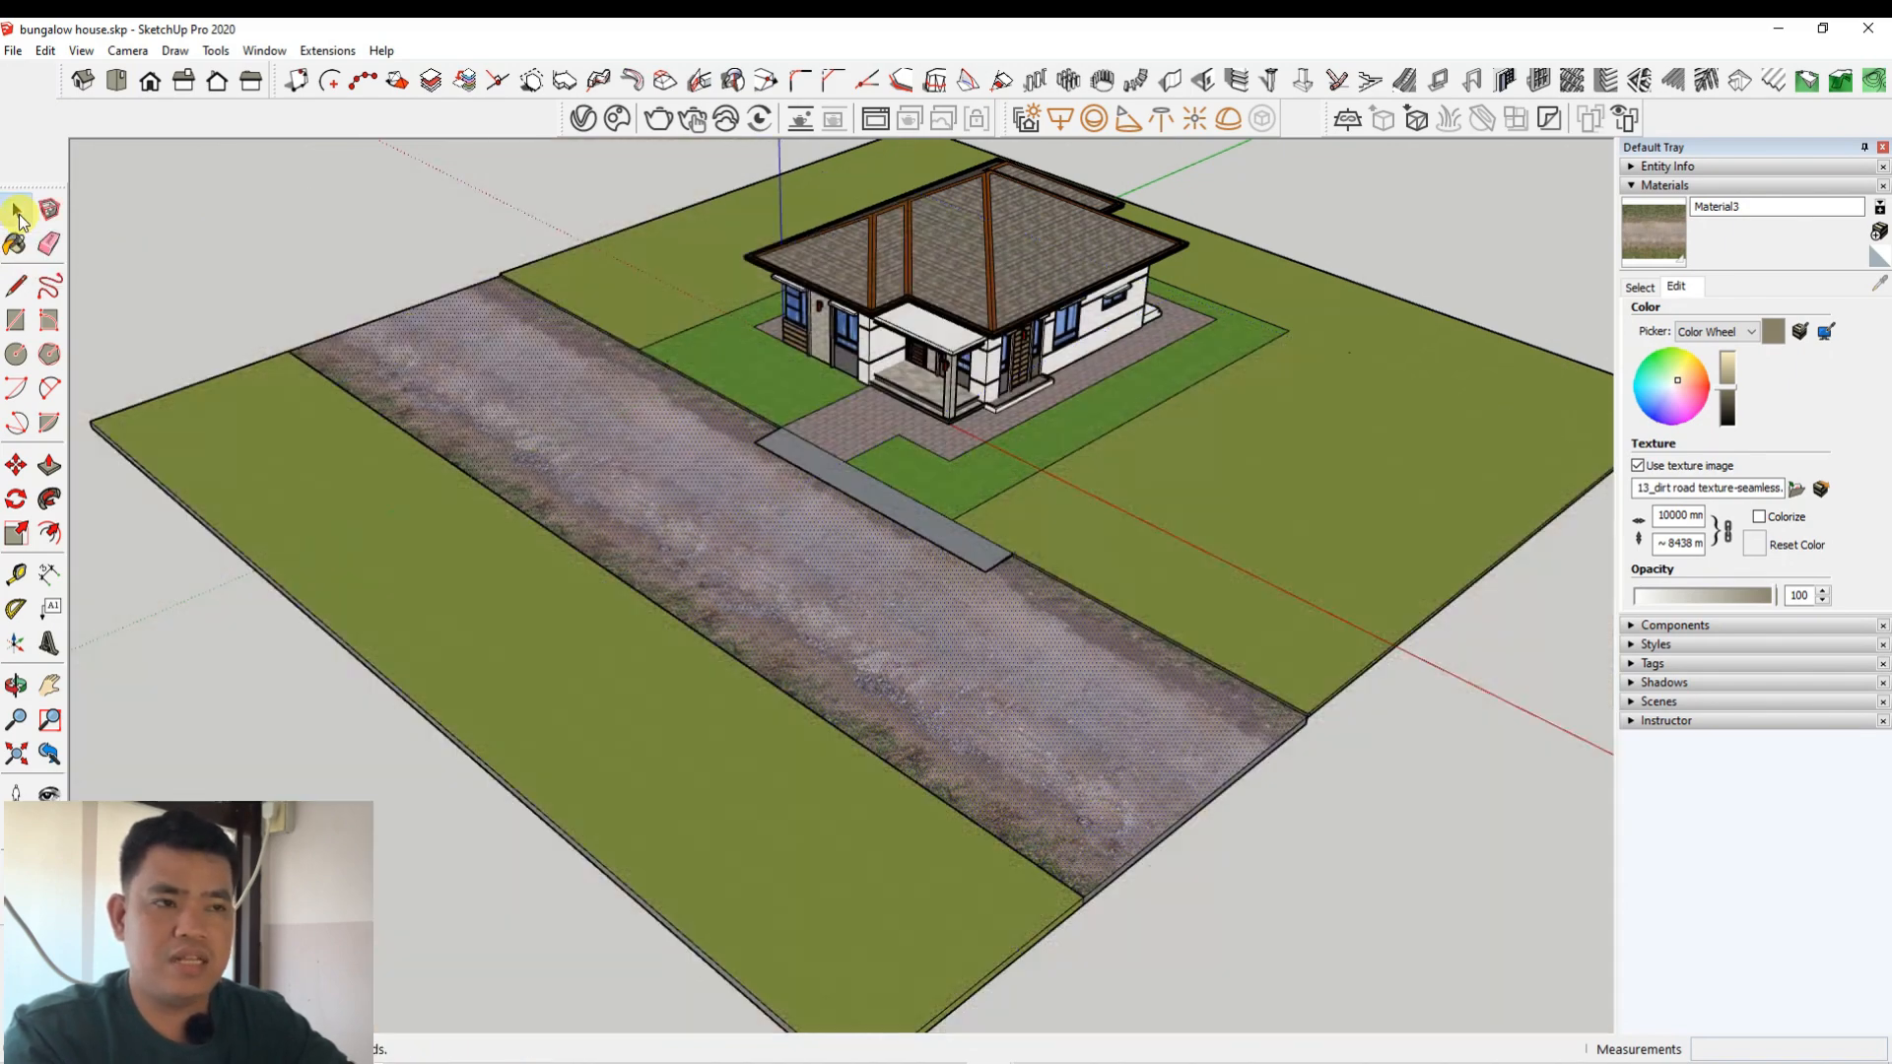
Step: Paint the sloped driveway strip between the road and the paved entrance with the dirt road material
middle_drag(616, 514, 505, 558)
middle_drag(453, 499, 680, 480)
scroll(1041, 571, up, 2)
scroll(934, 601, up, 5)
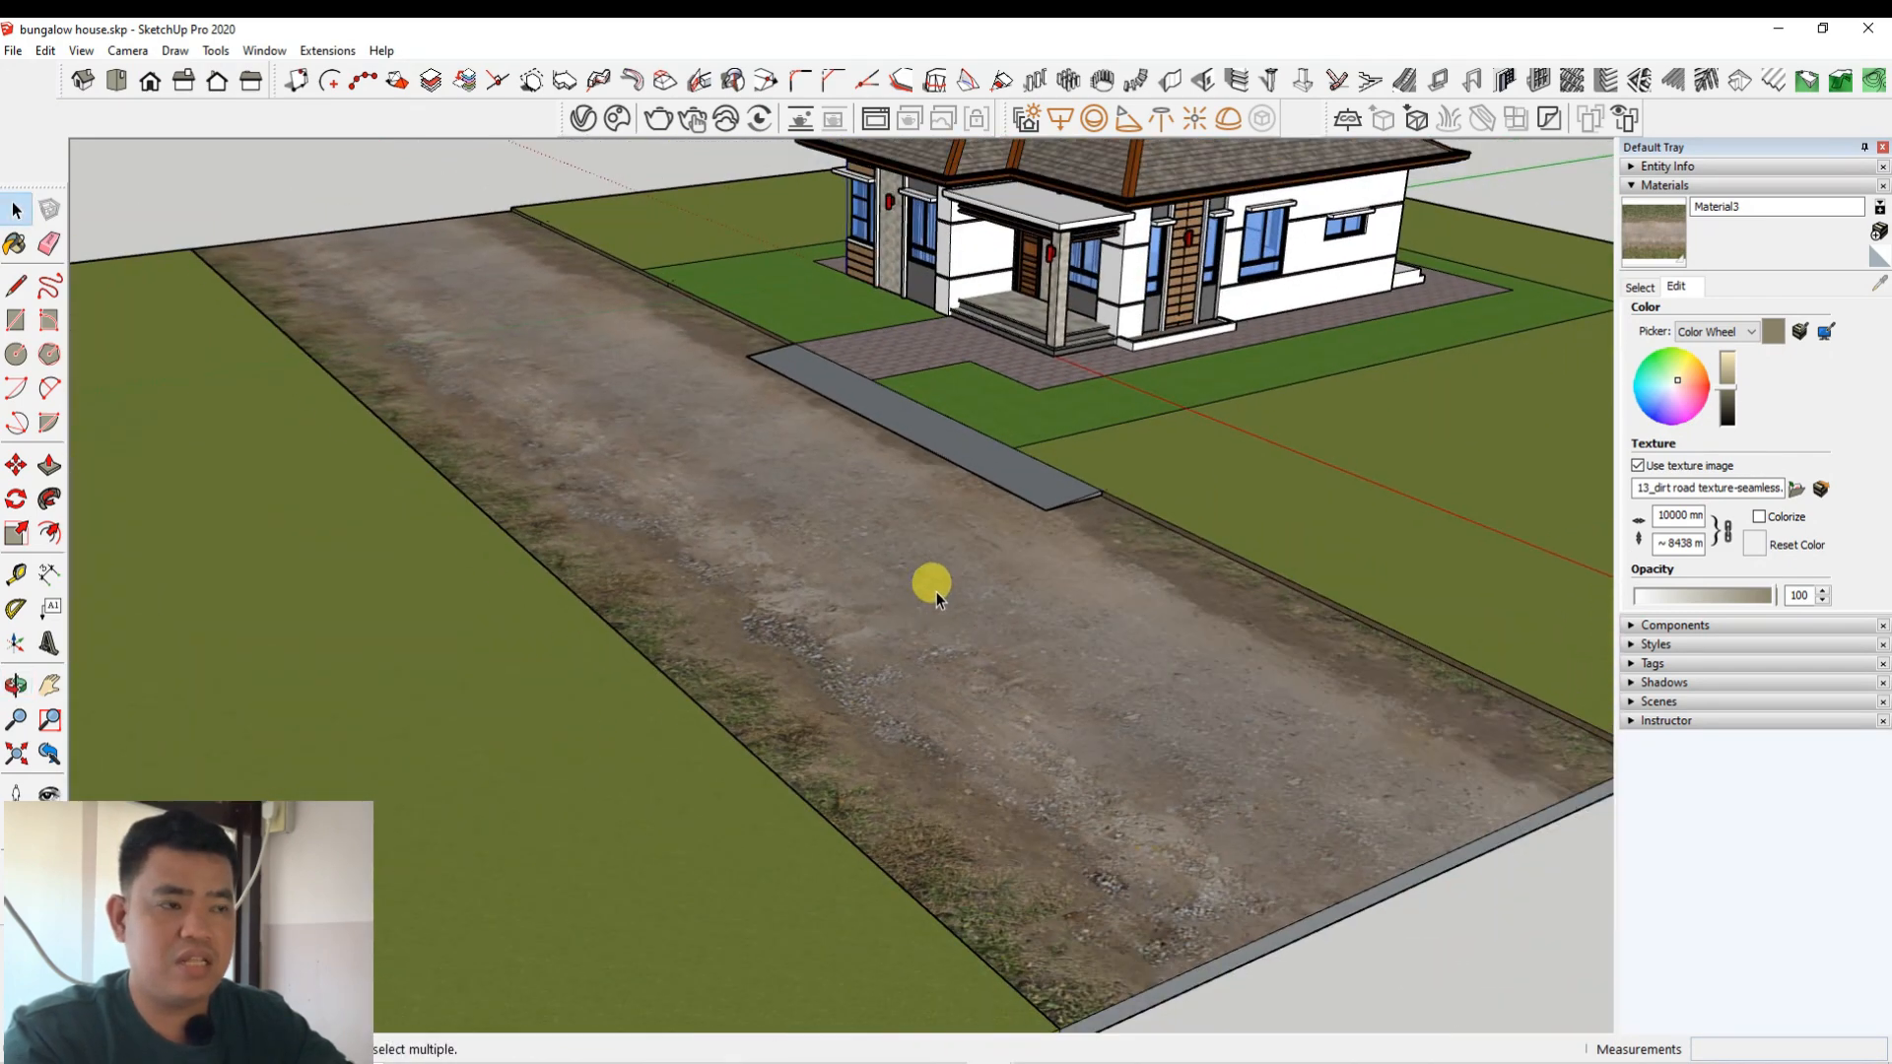
middle_drag(1021, 465, 755, 461)
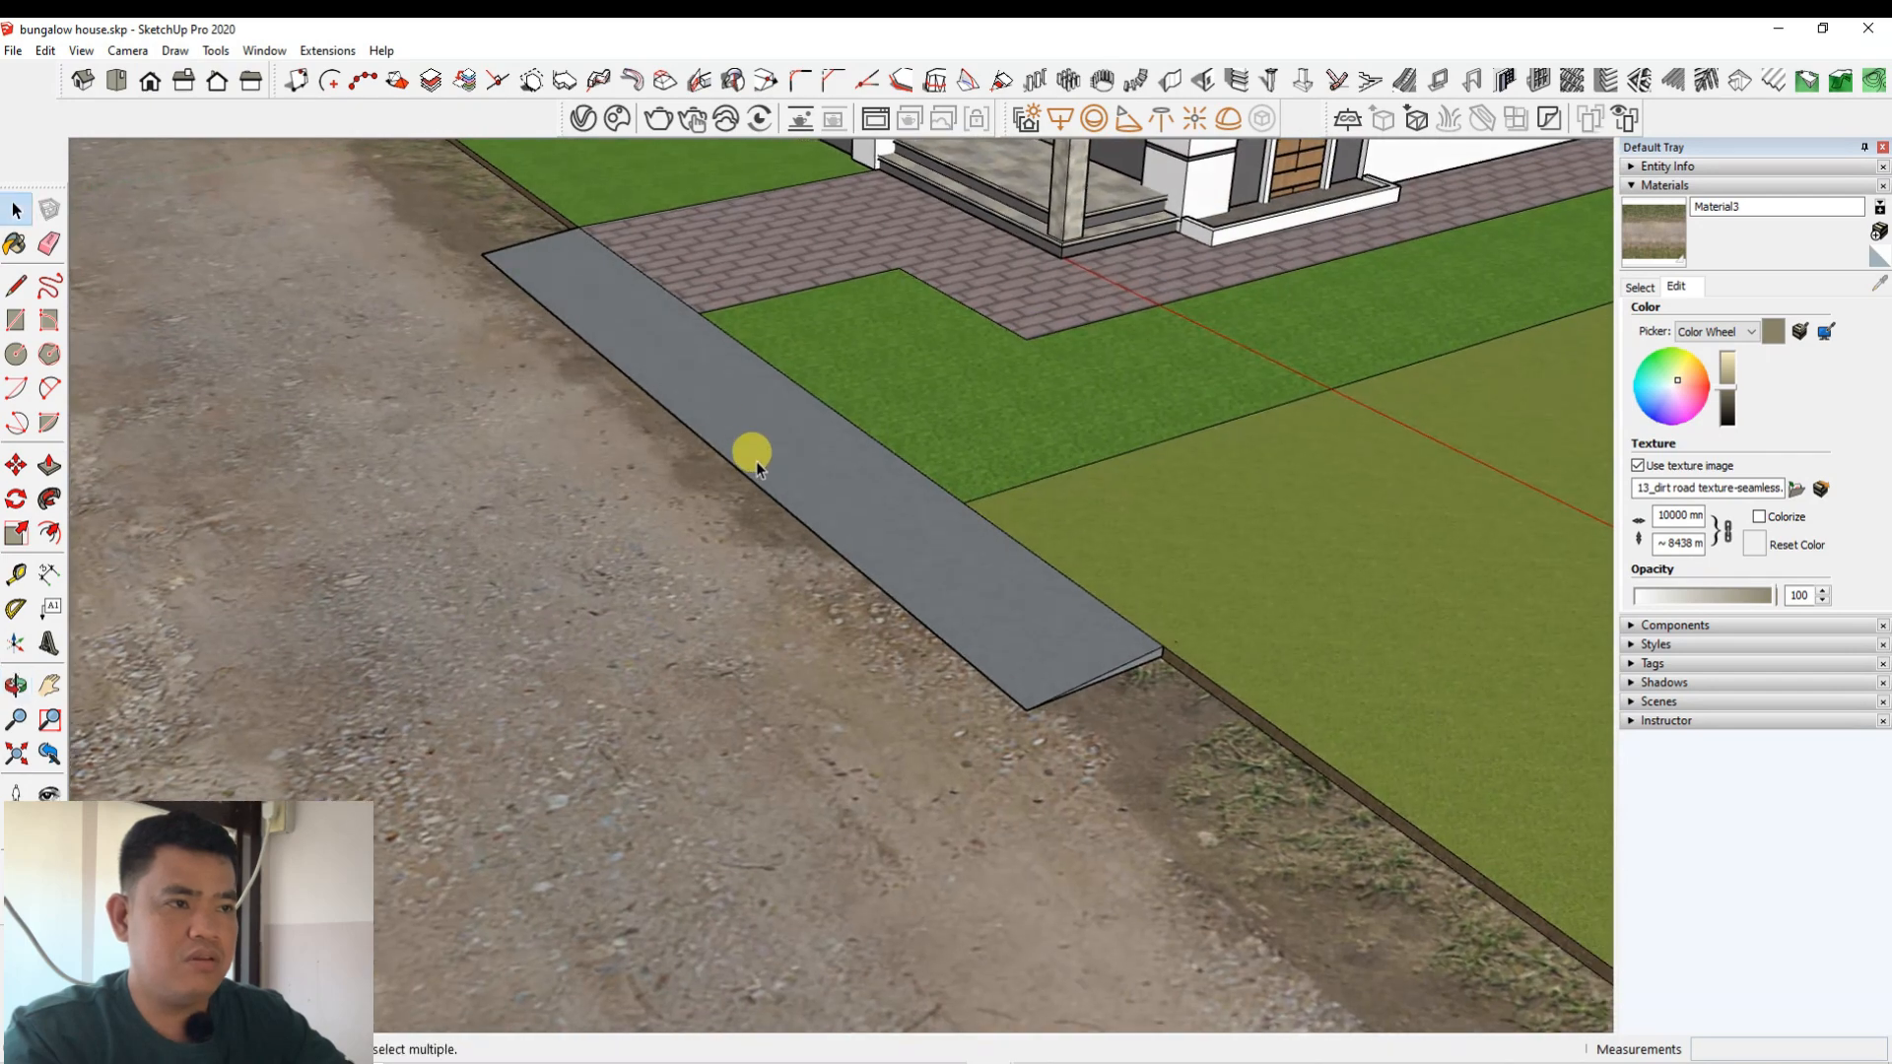
key(b)
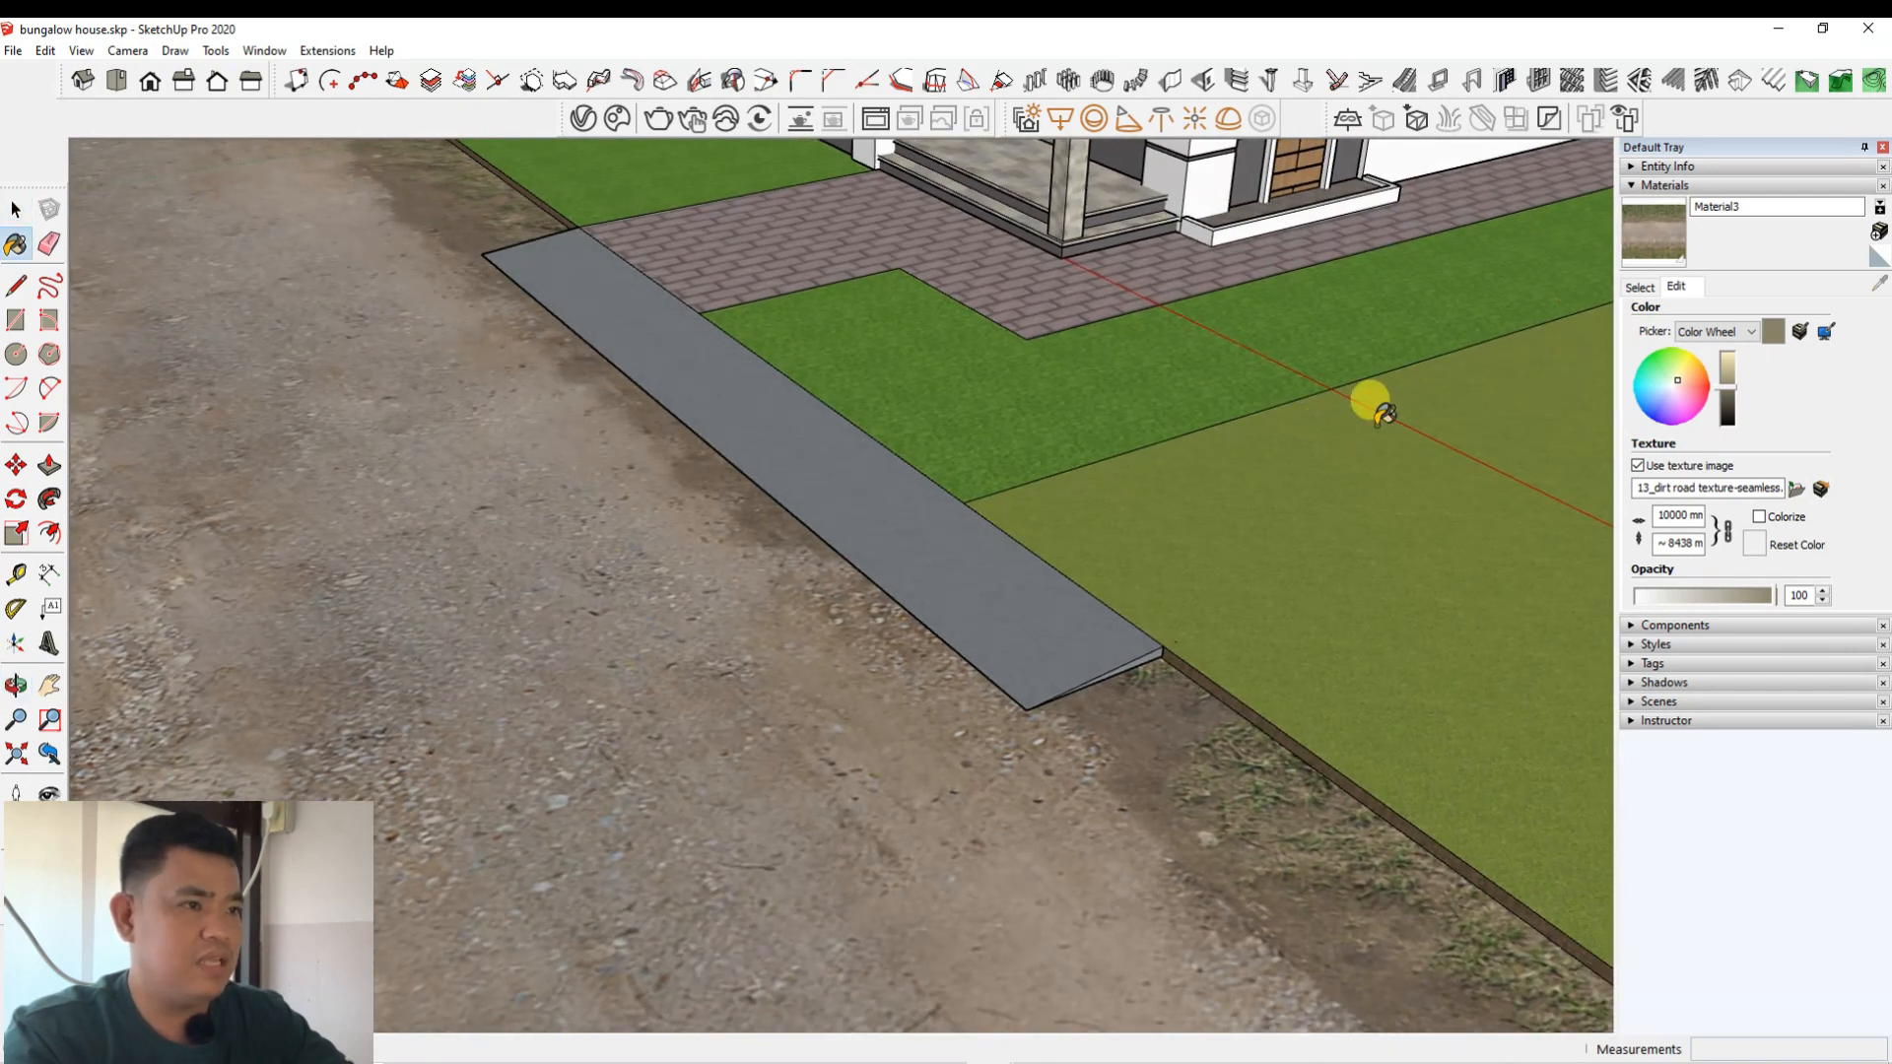
click(1657, 227)
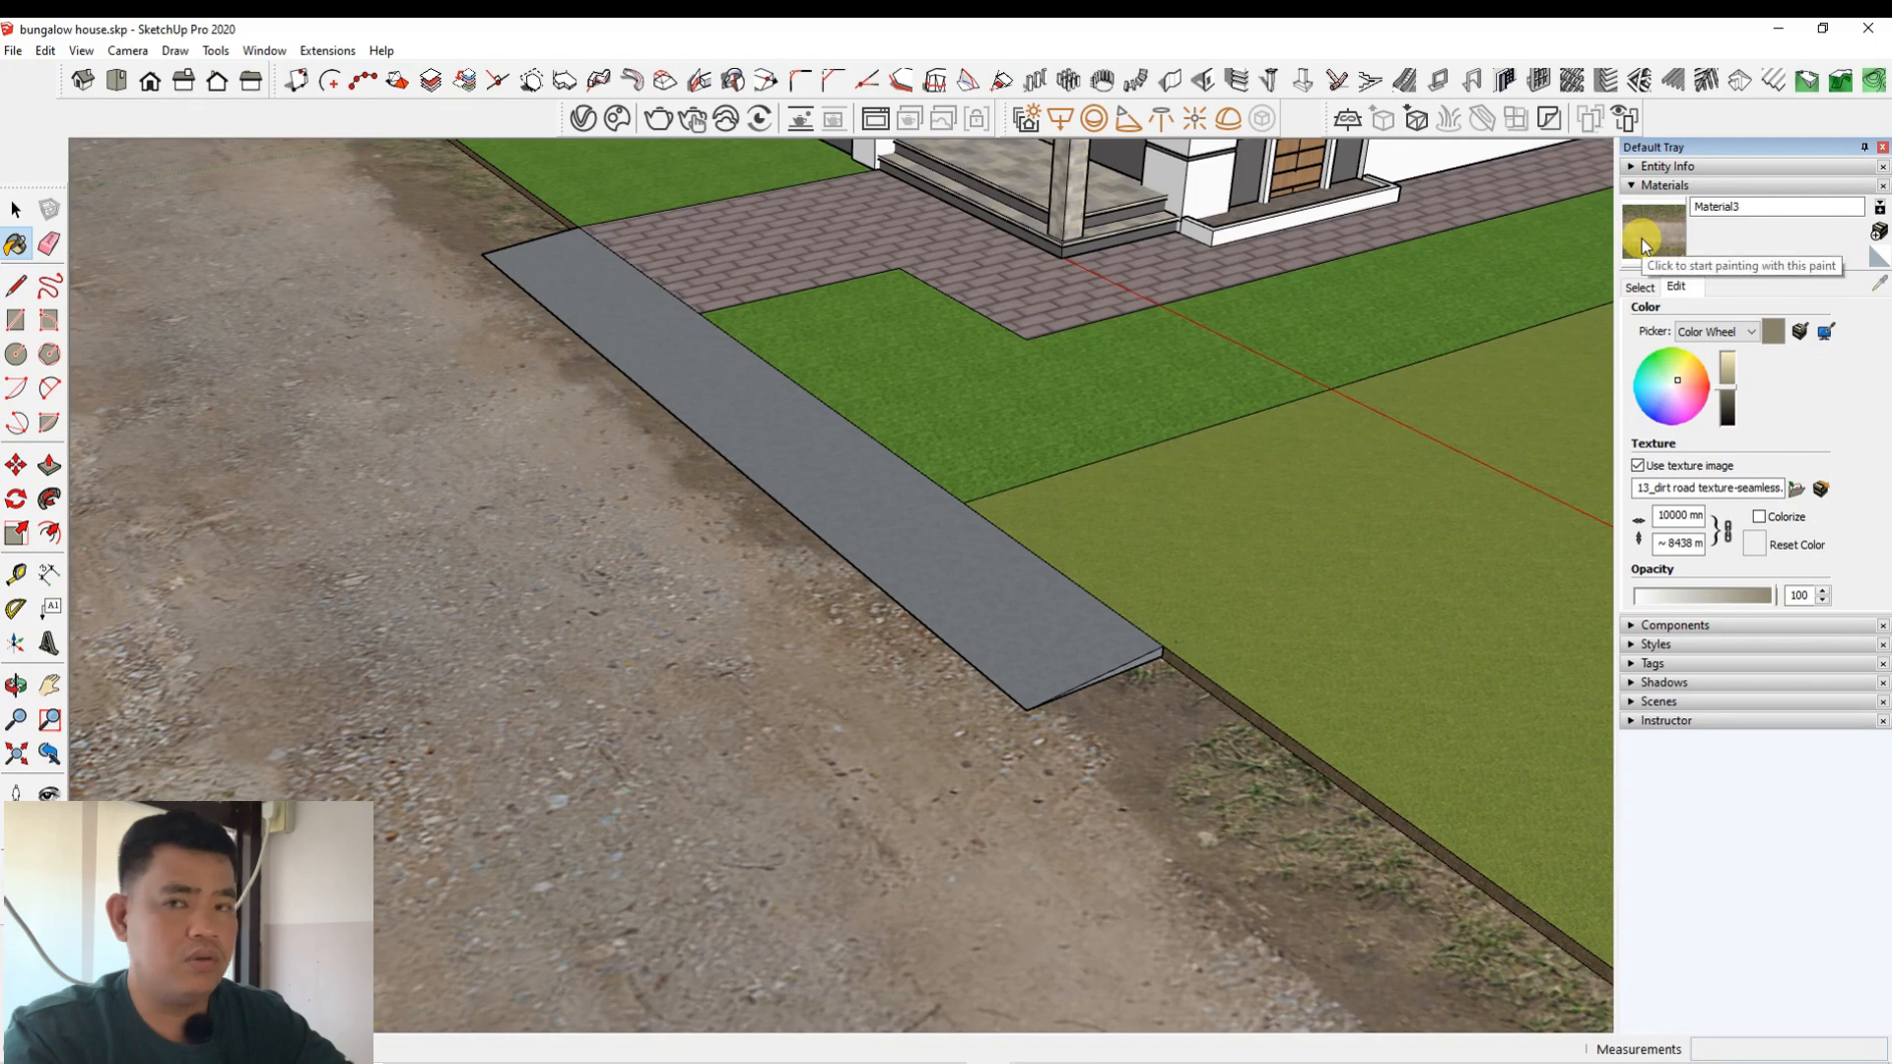
click(874, 494)
scroll(1131, 679, up, 3)
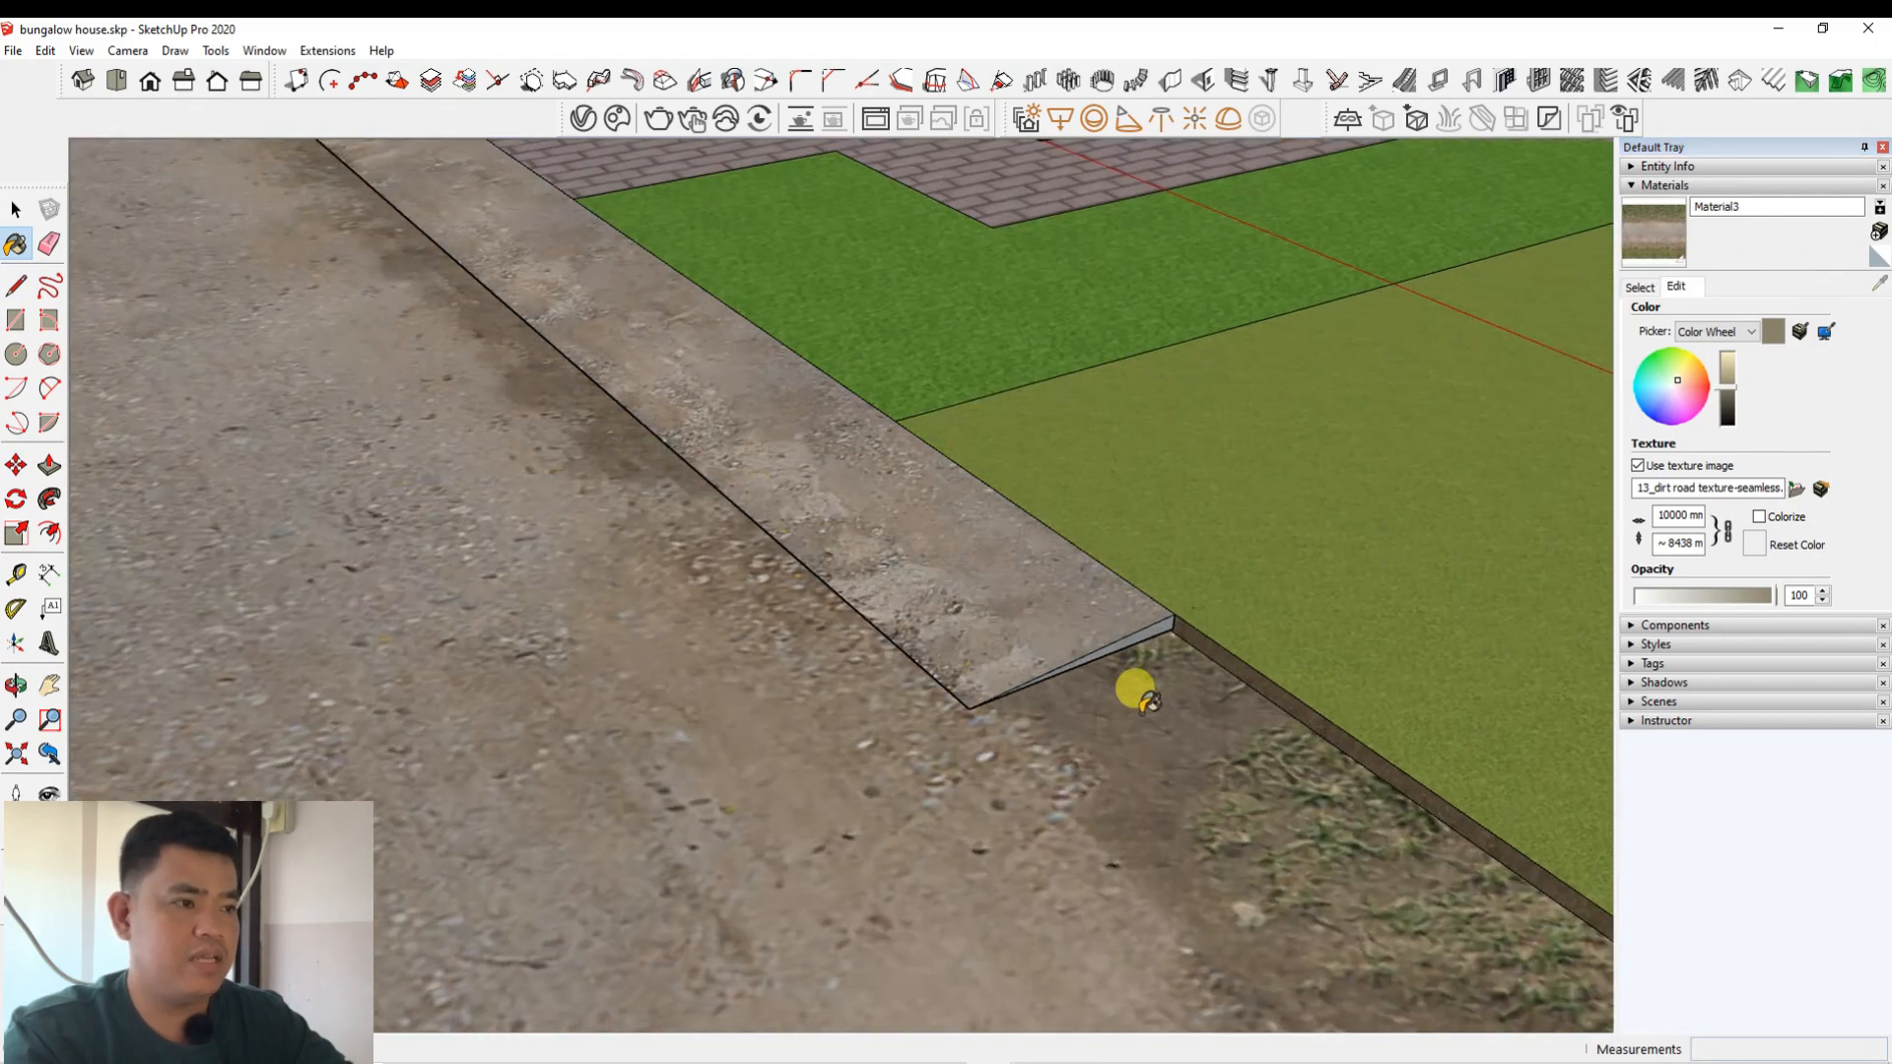
Step: Examine both ends of the painted driveway strip and the whole road, and leave the Paint Bucket tool
scroll(1151, 613, down, 3)
middle_drag(1047, 676, 1554, 498)
scroll(865, 494, up, 5)
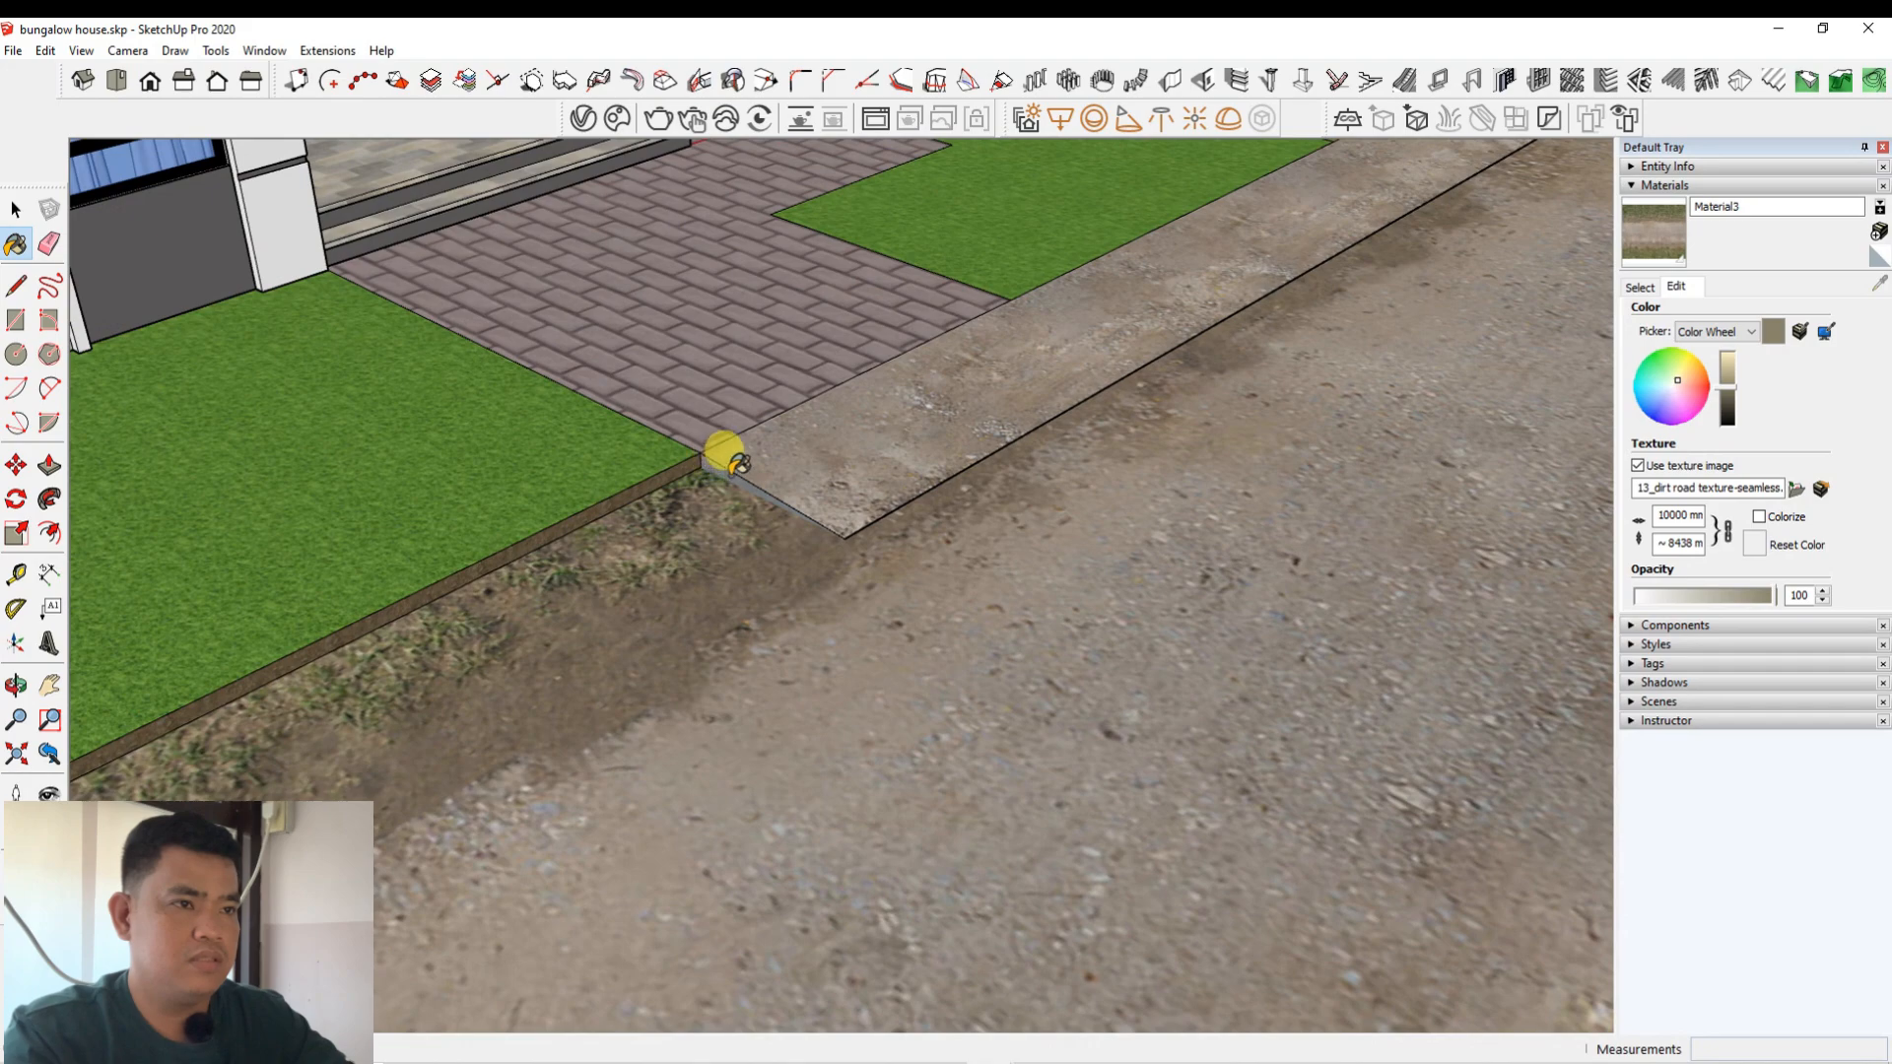
scroll(736, 463, down, 4)
middle_drag(955, 549, 805, 301)
scroll(820, 508, down, 3)
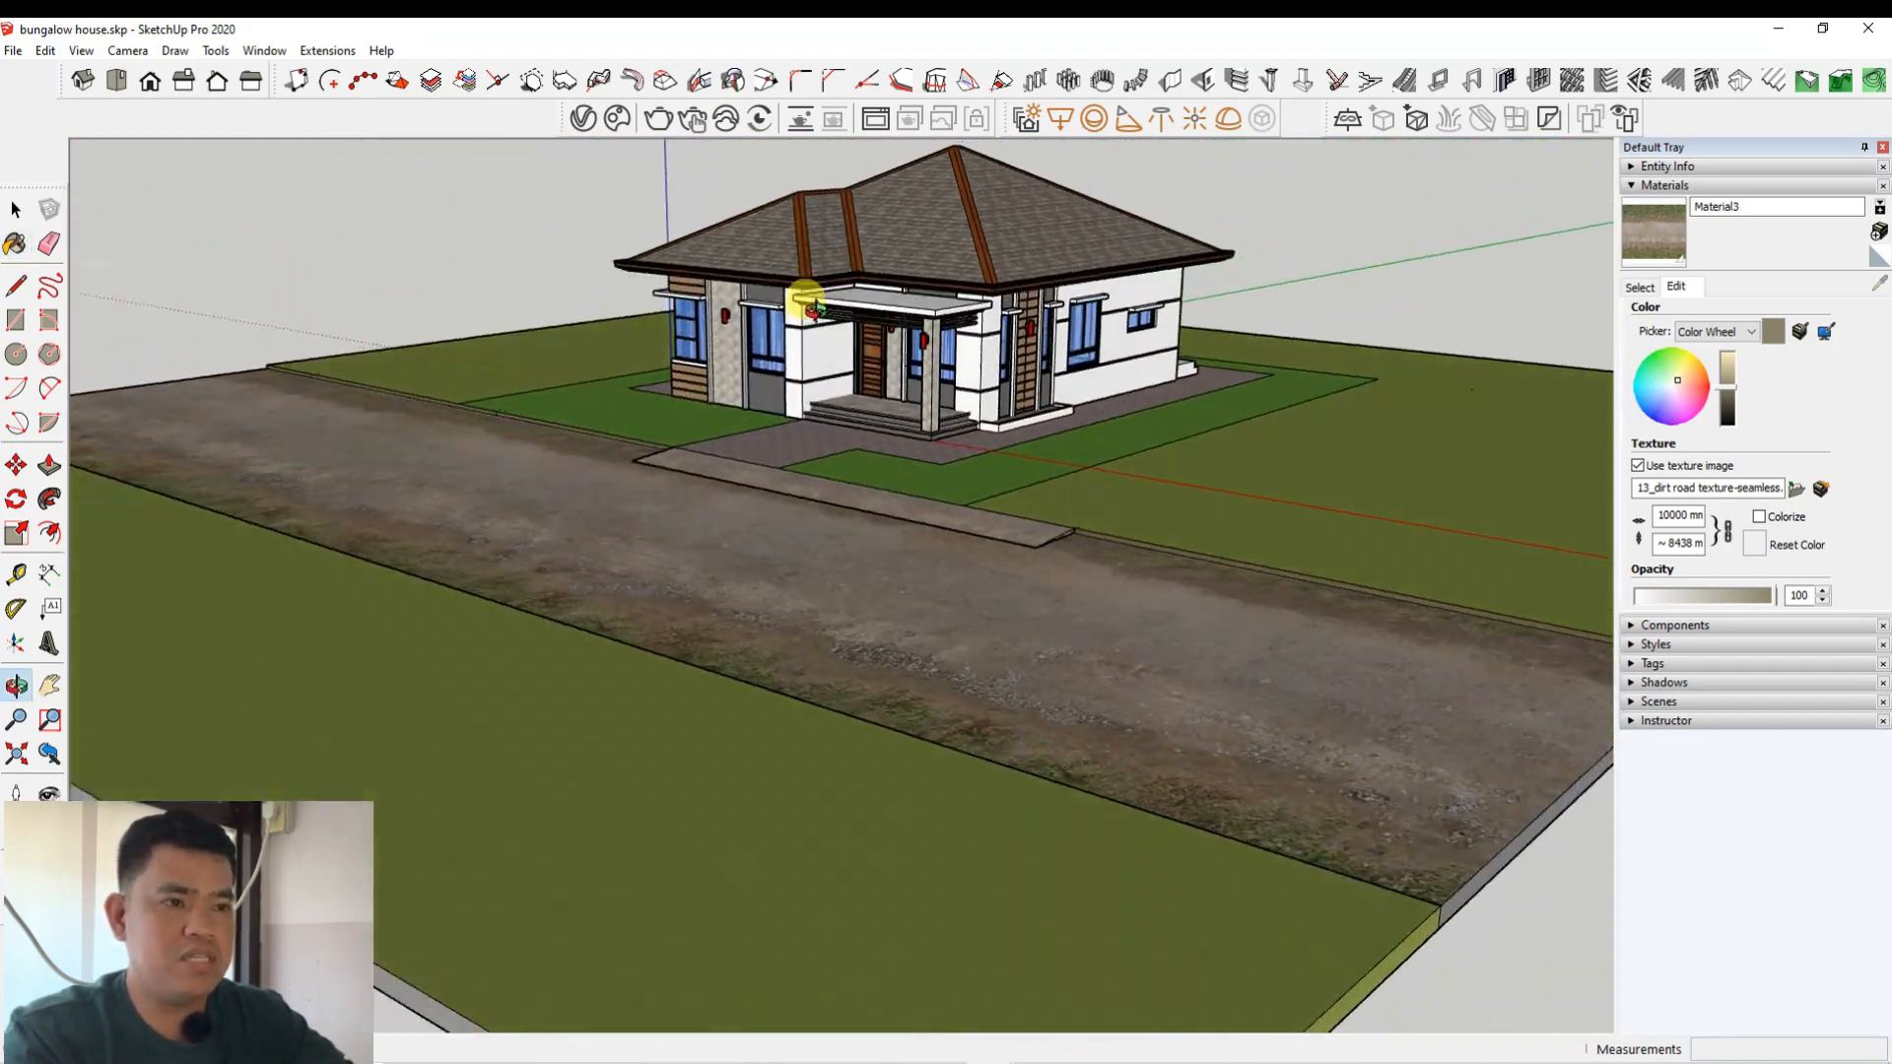
scroll(806, 300, up, 3)
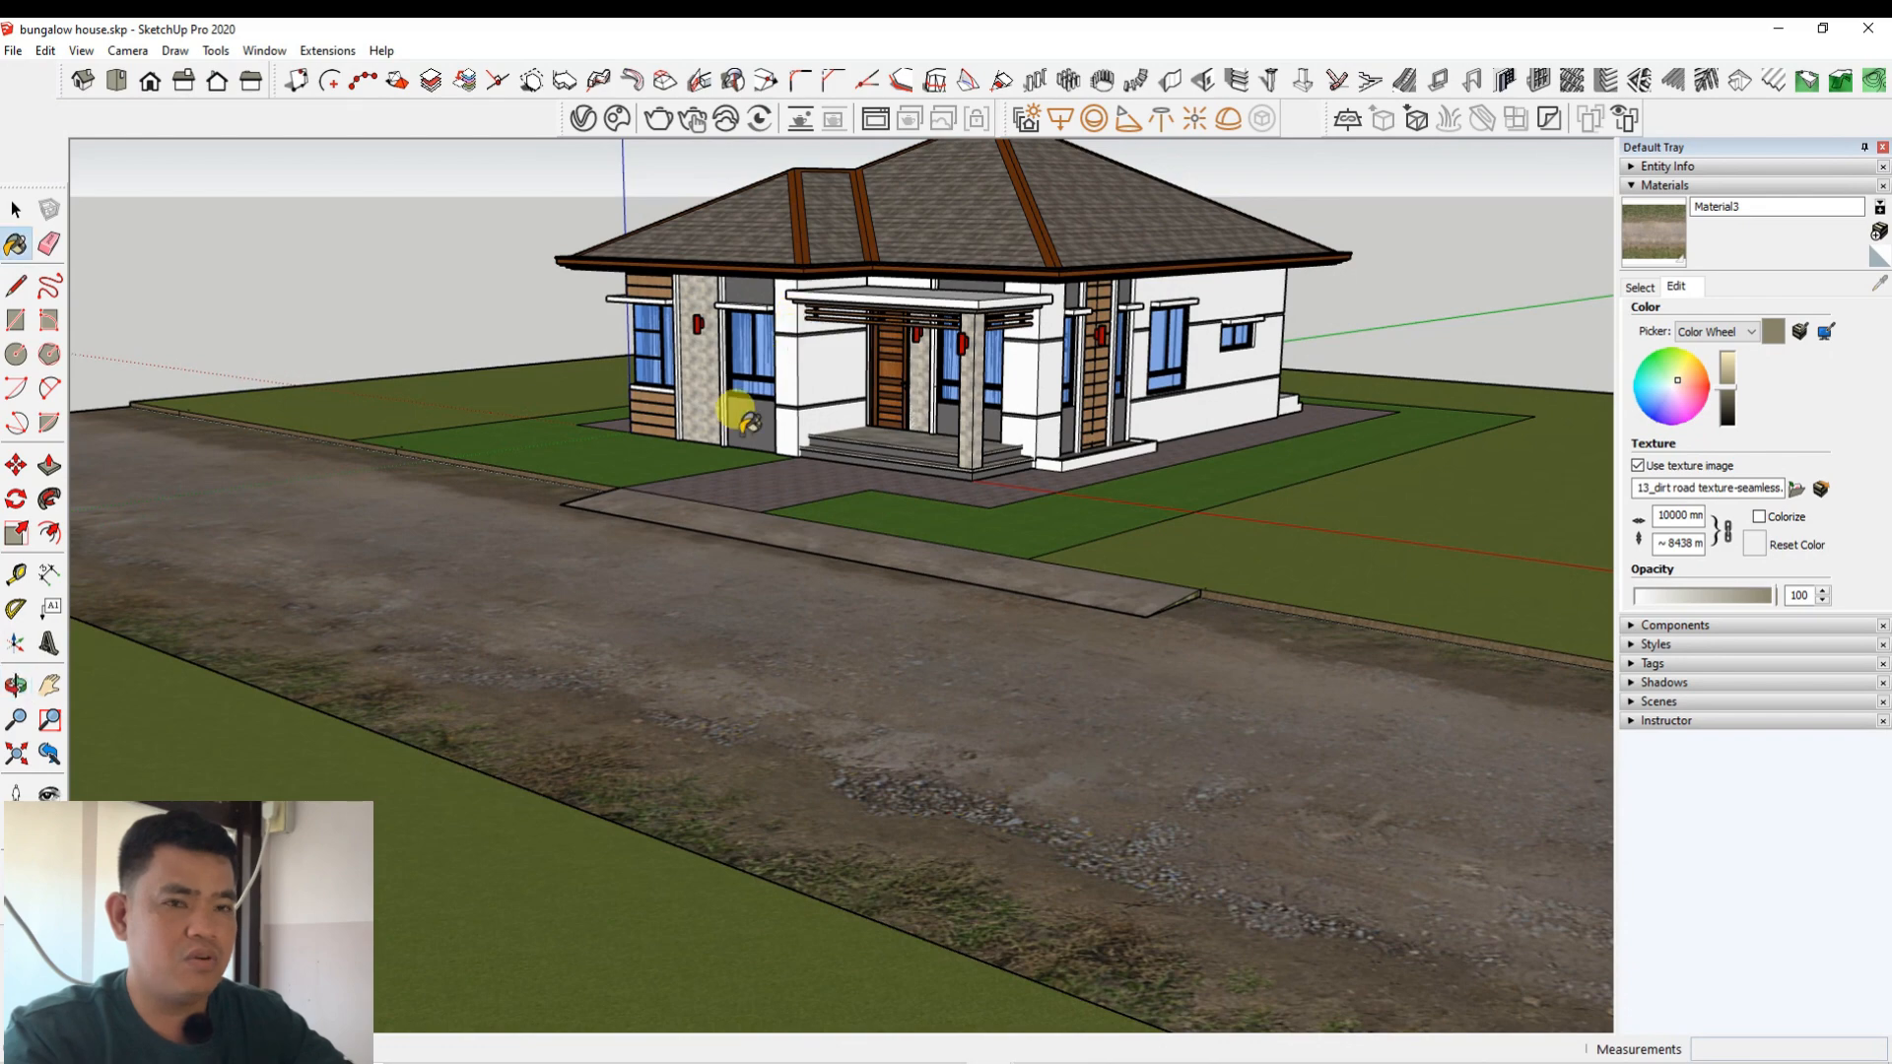
scroll(719, 678, down, 3)
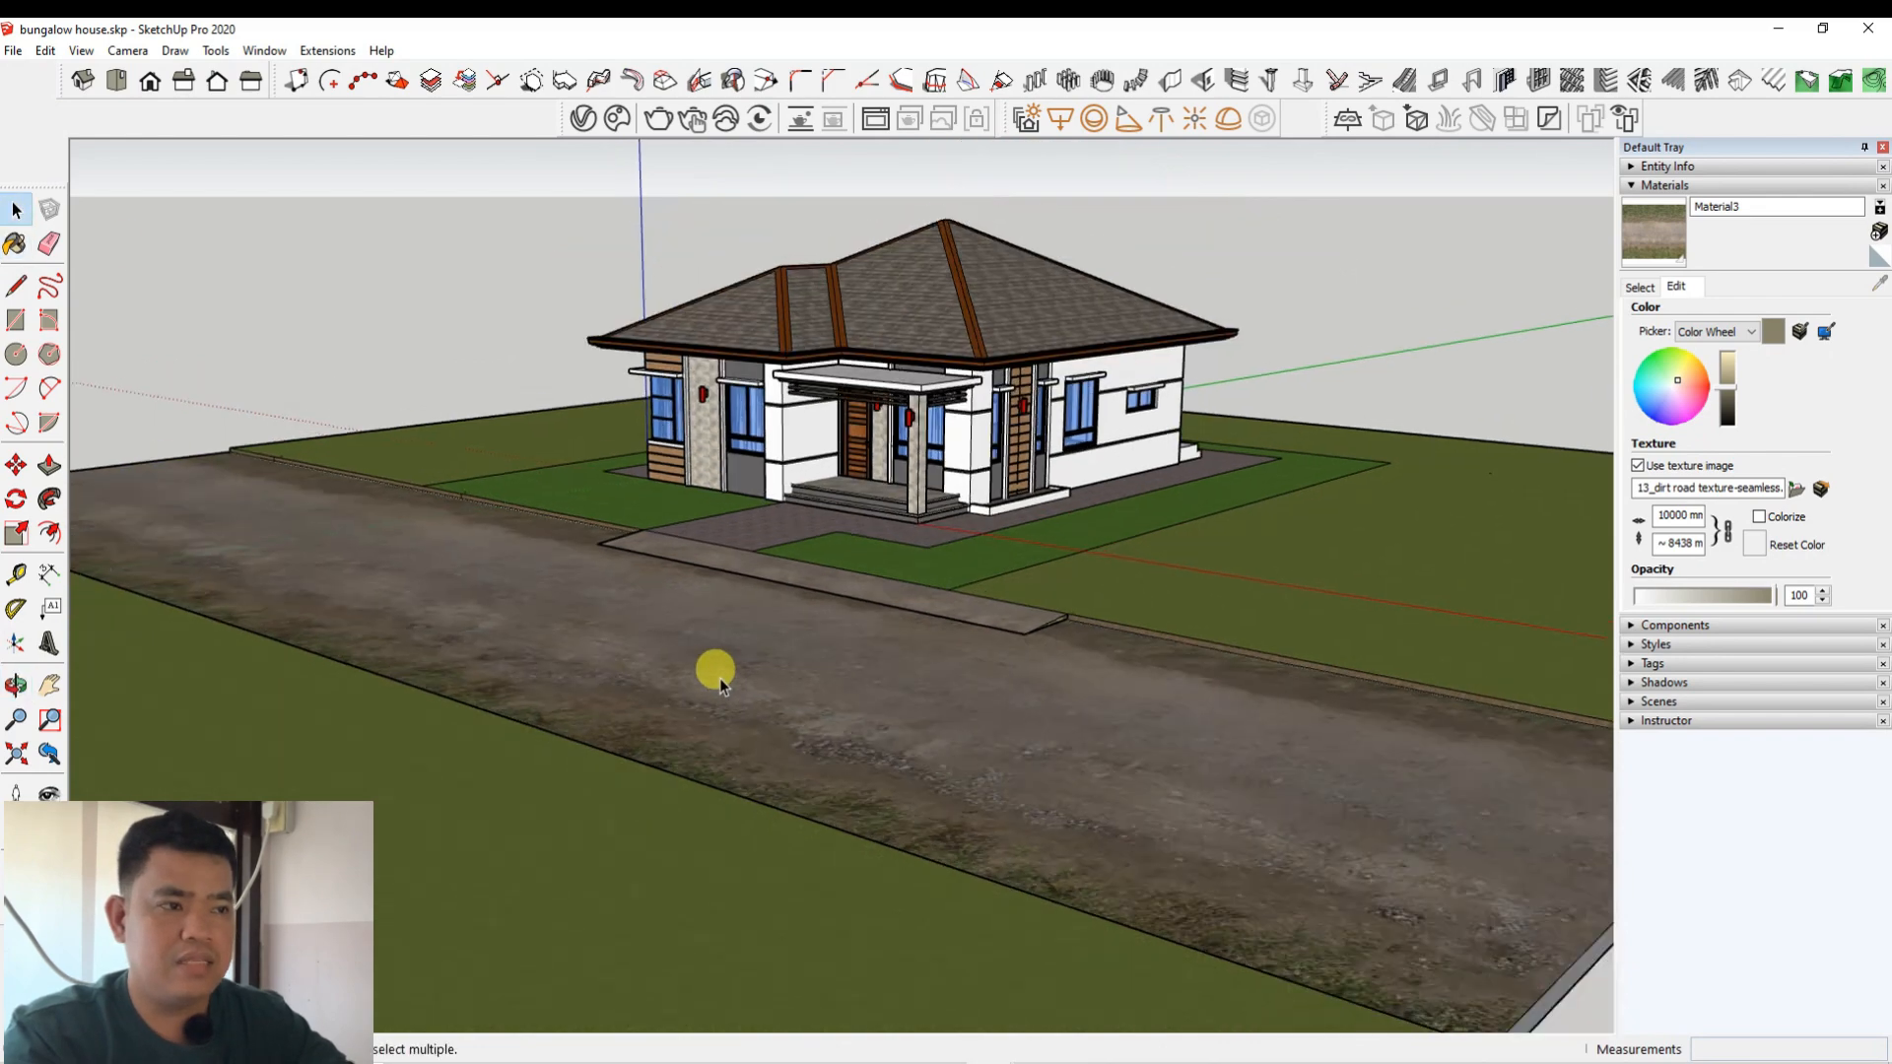
scroll(530, 577, down, 2)
scroll(594, 522, down, 2)
middle_drag(593, 522, 704, 745)
key(space)
scroll(694, 778, down, 3)
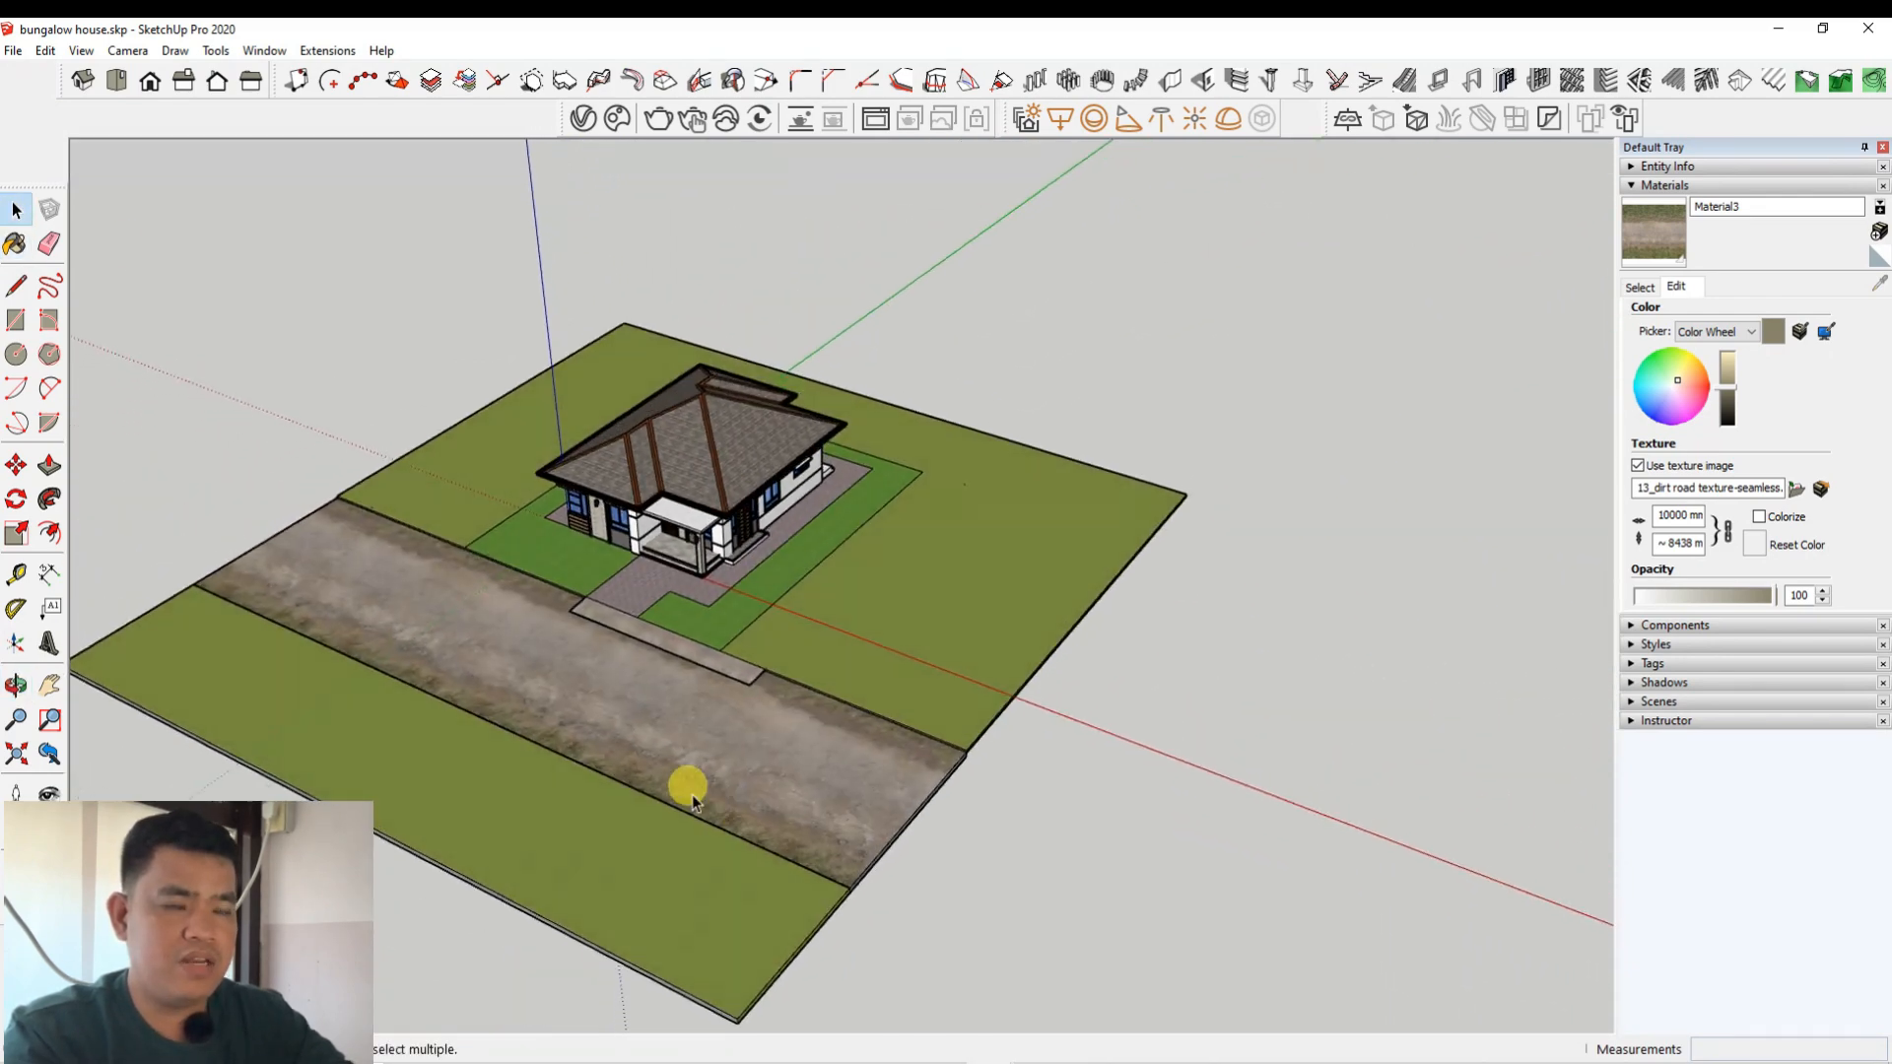
Step: Copy the textured road face to the empty area beside the lot, near the red axis
scroll(718, 781, up, 4)
click(696, 613)
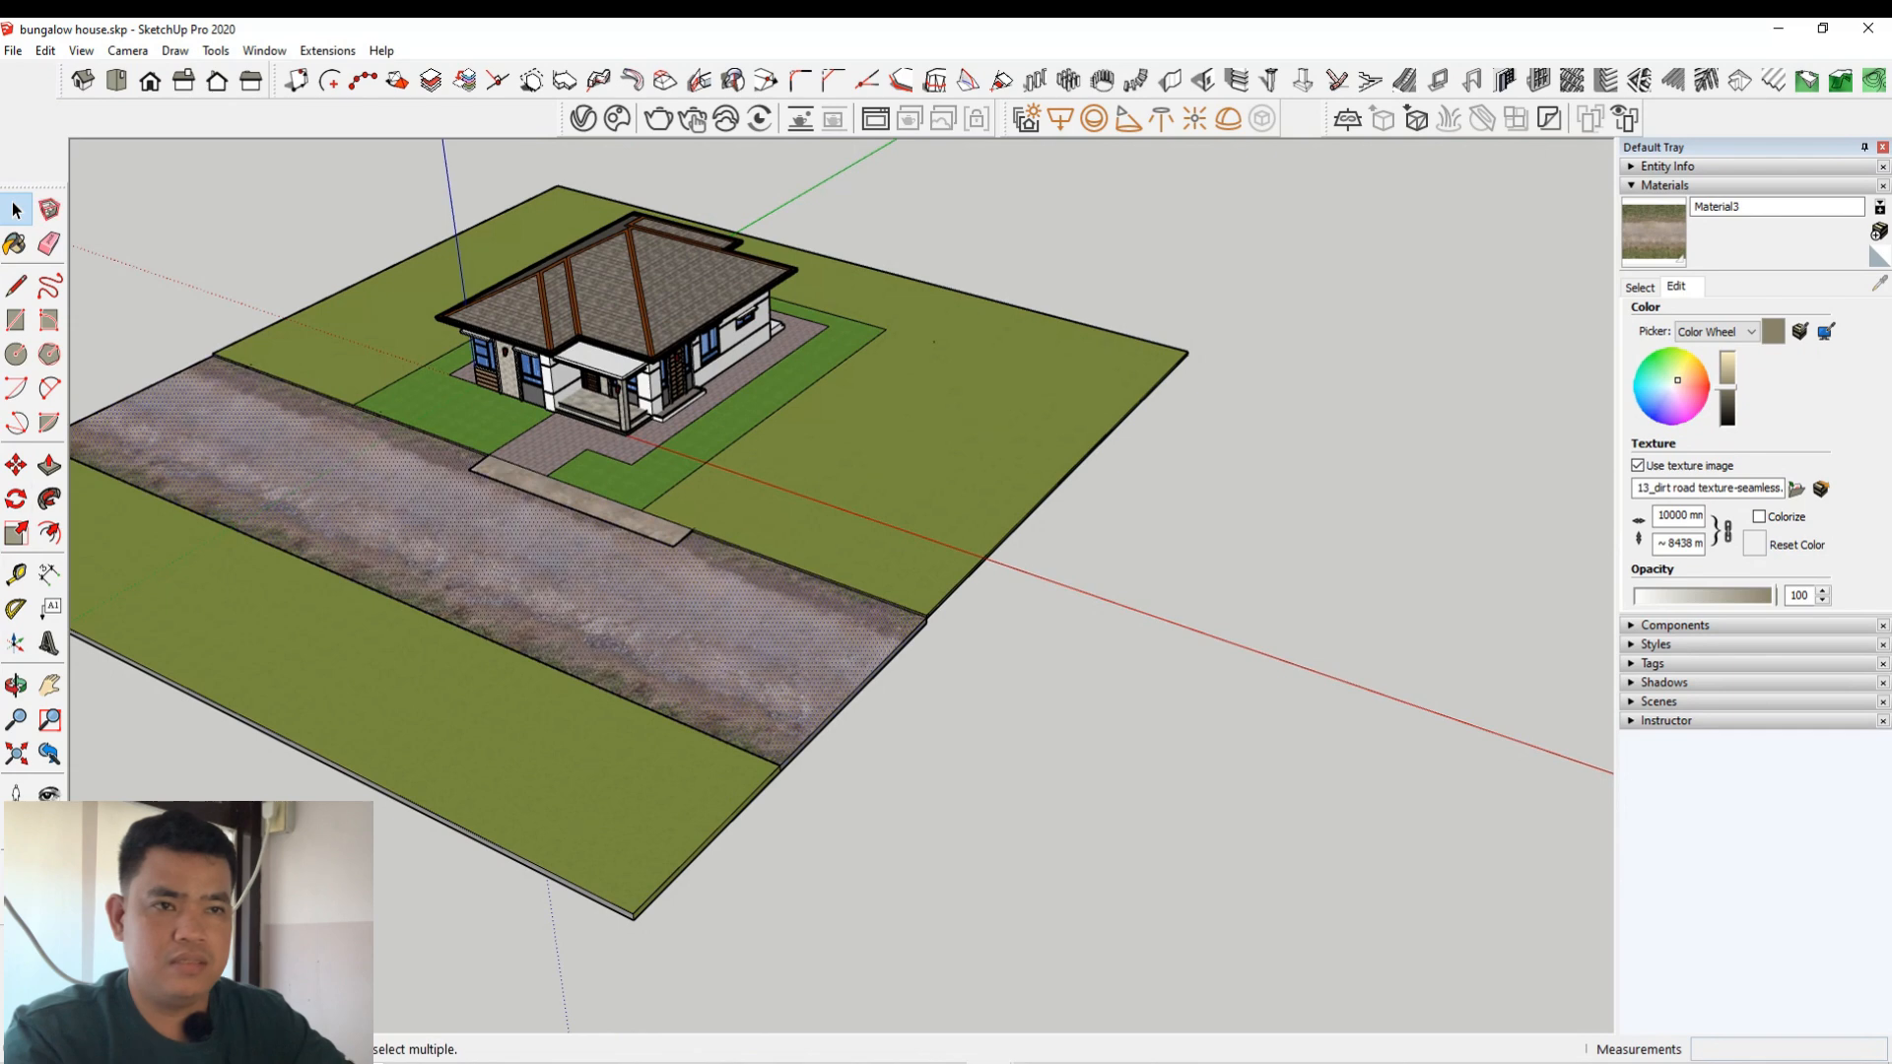
click(13, 467)
click(412, 537)
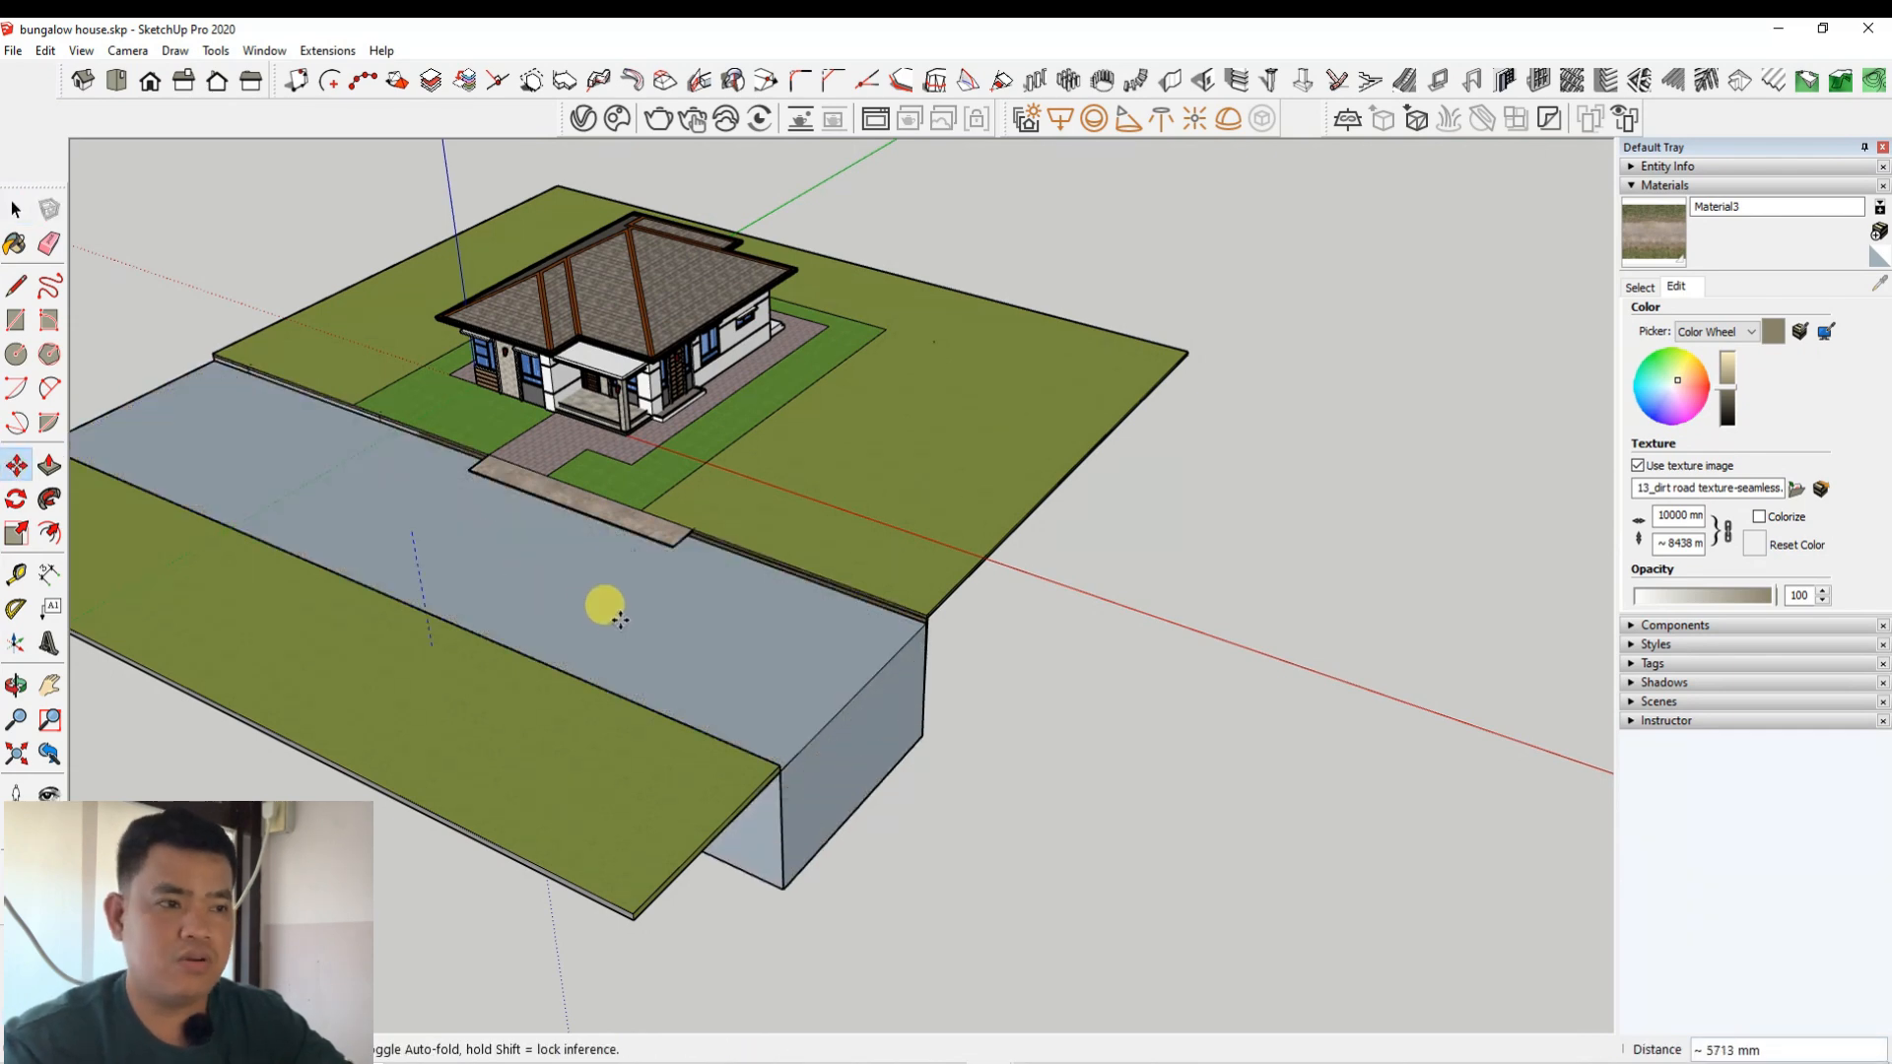
scroll(752, 578, down, 2)
scroll(389, 350, down, 3)
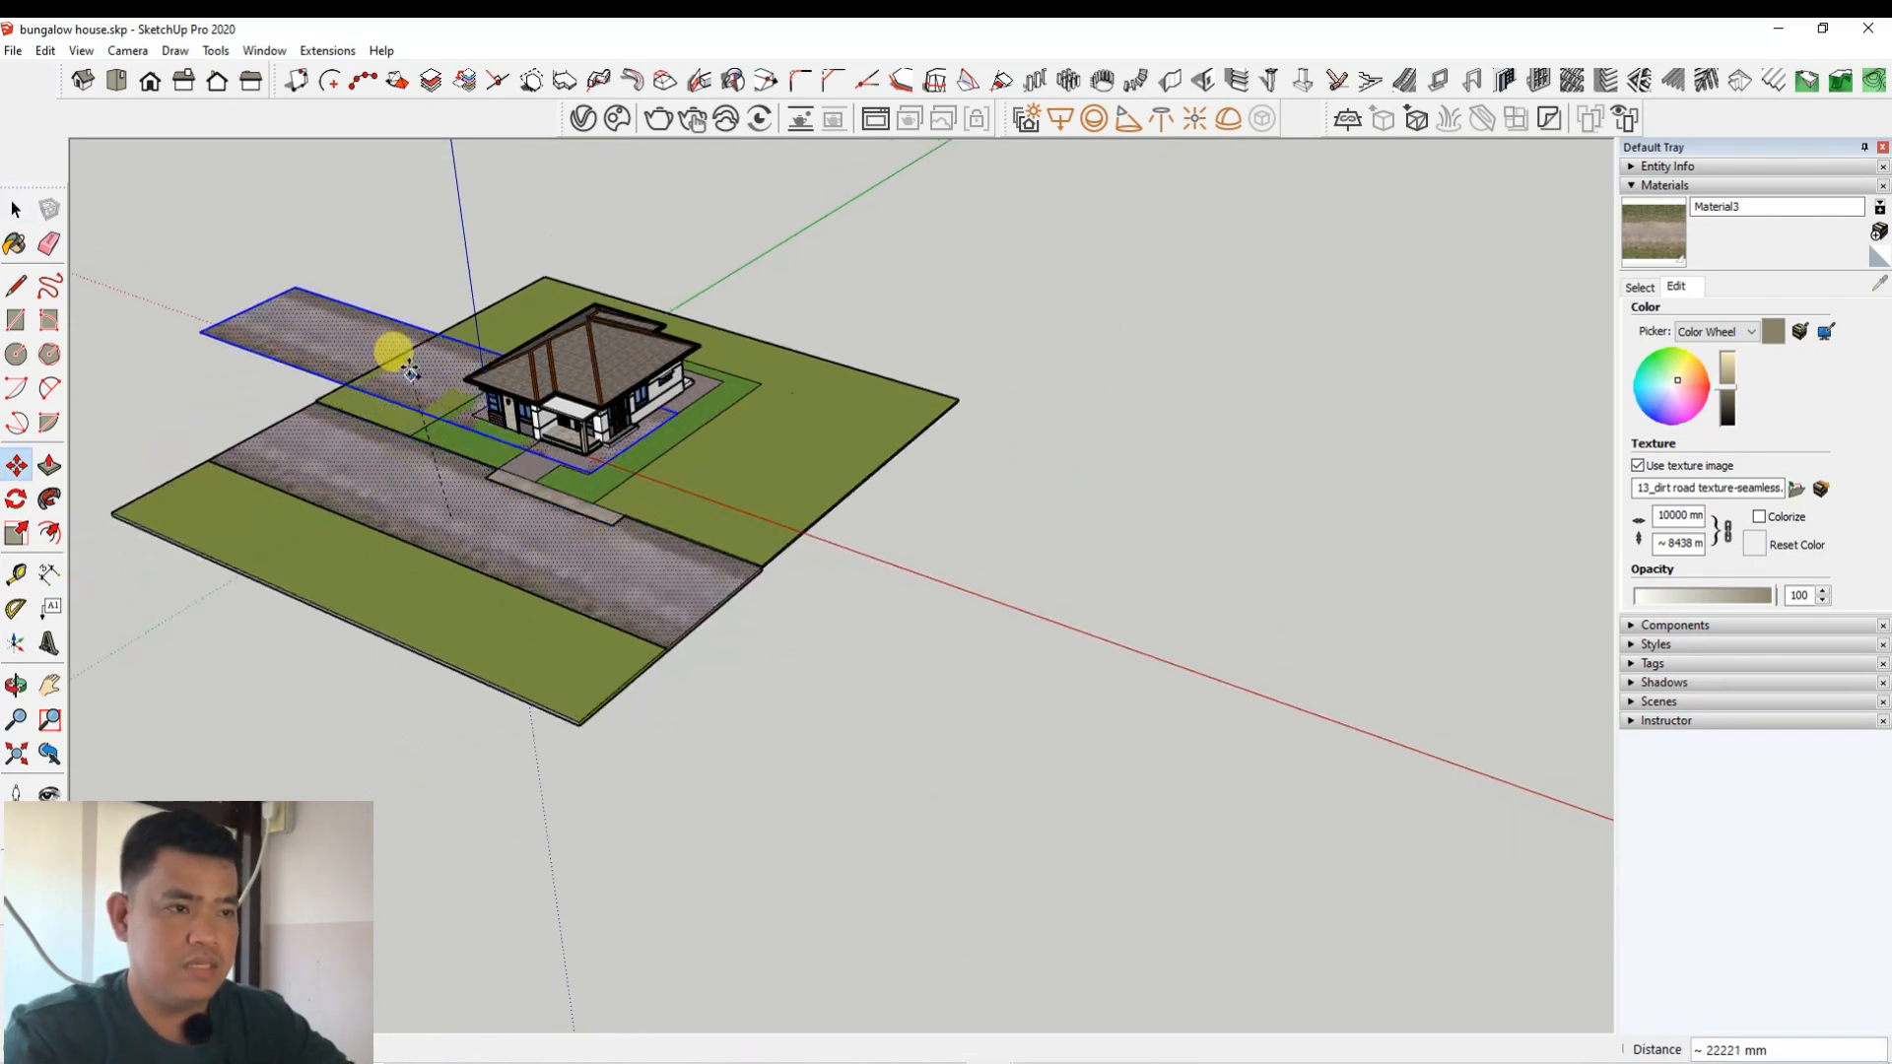
click(1029, 673)
scroll(1256, 734, up, 3)
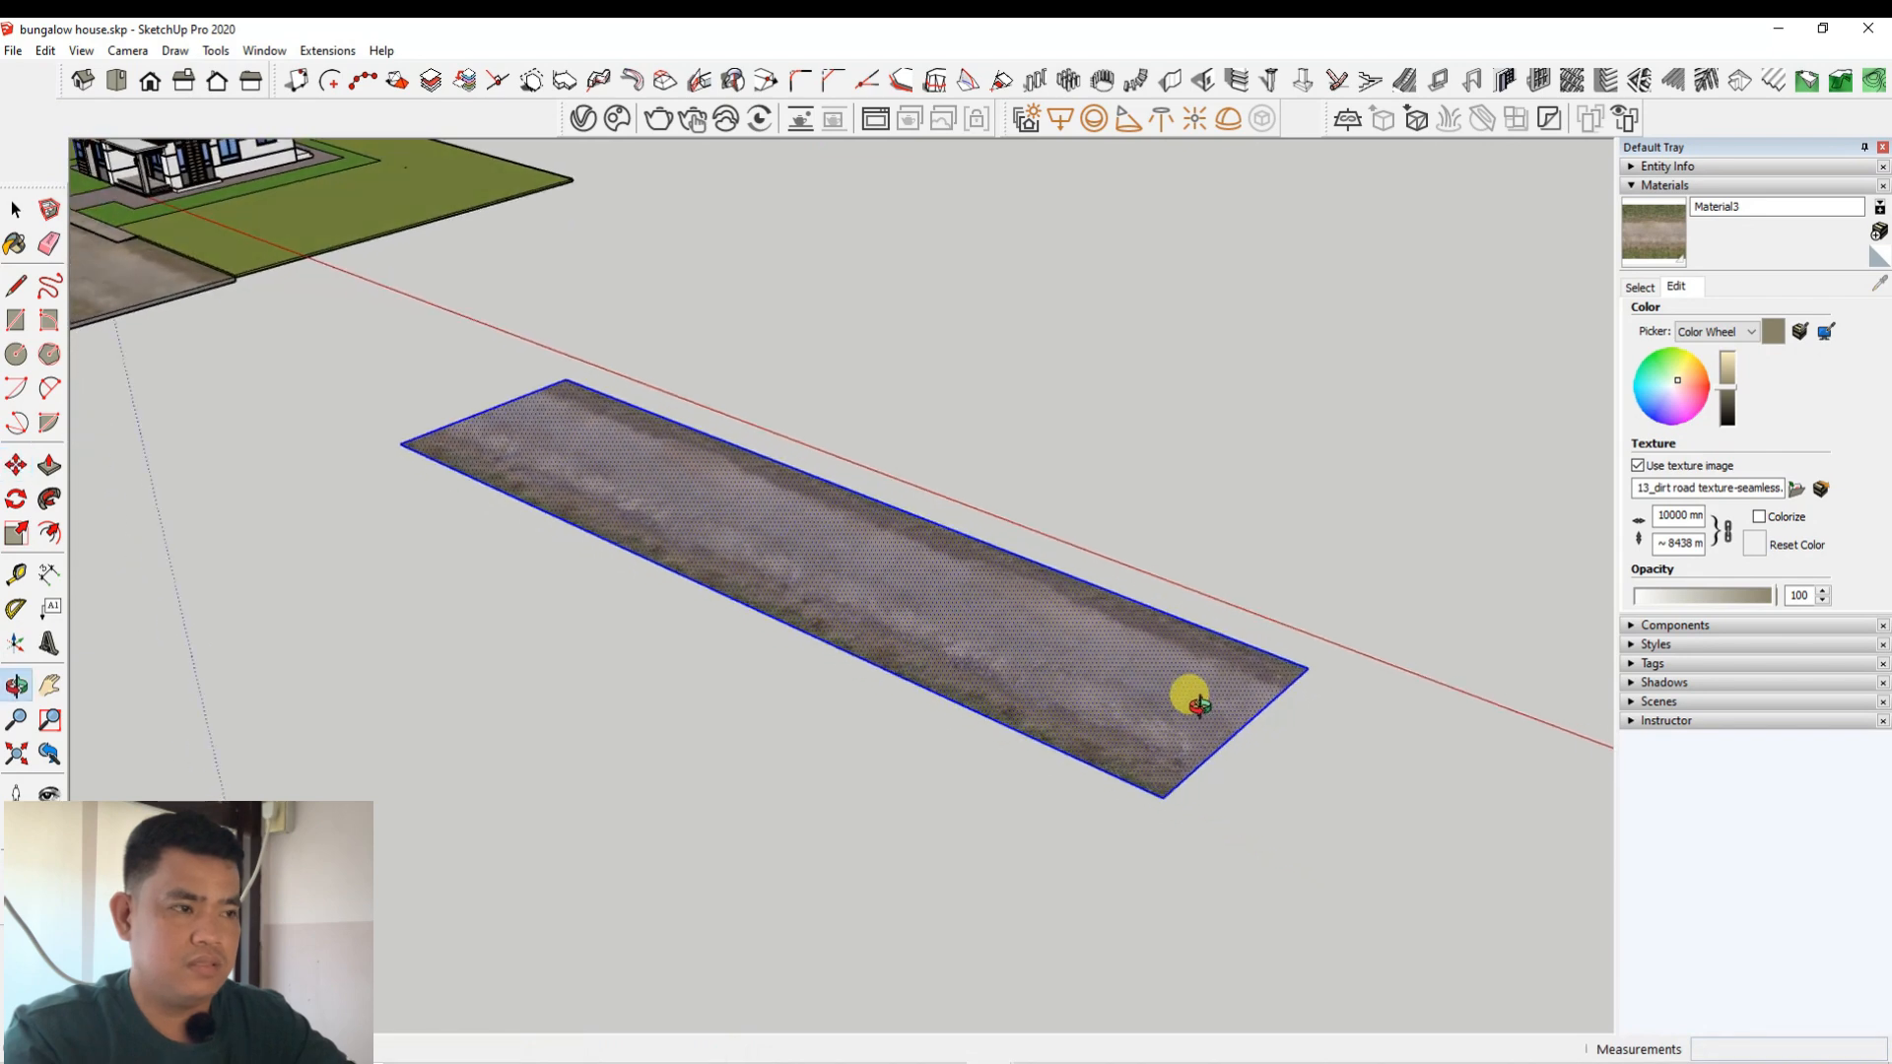
scroll(985, 662, down, 3)
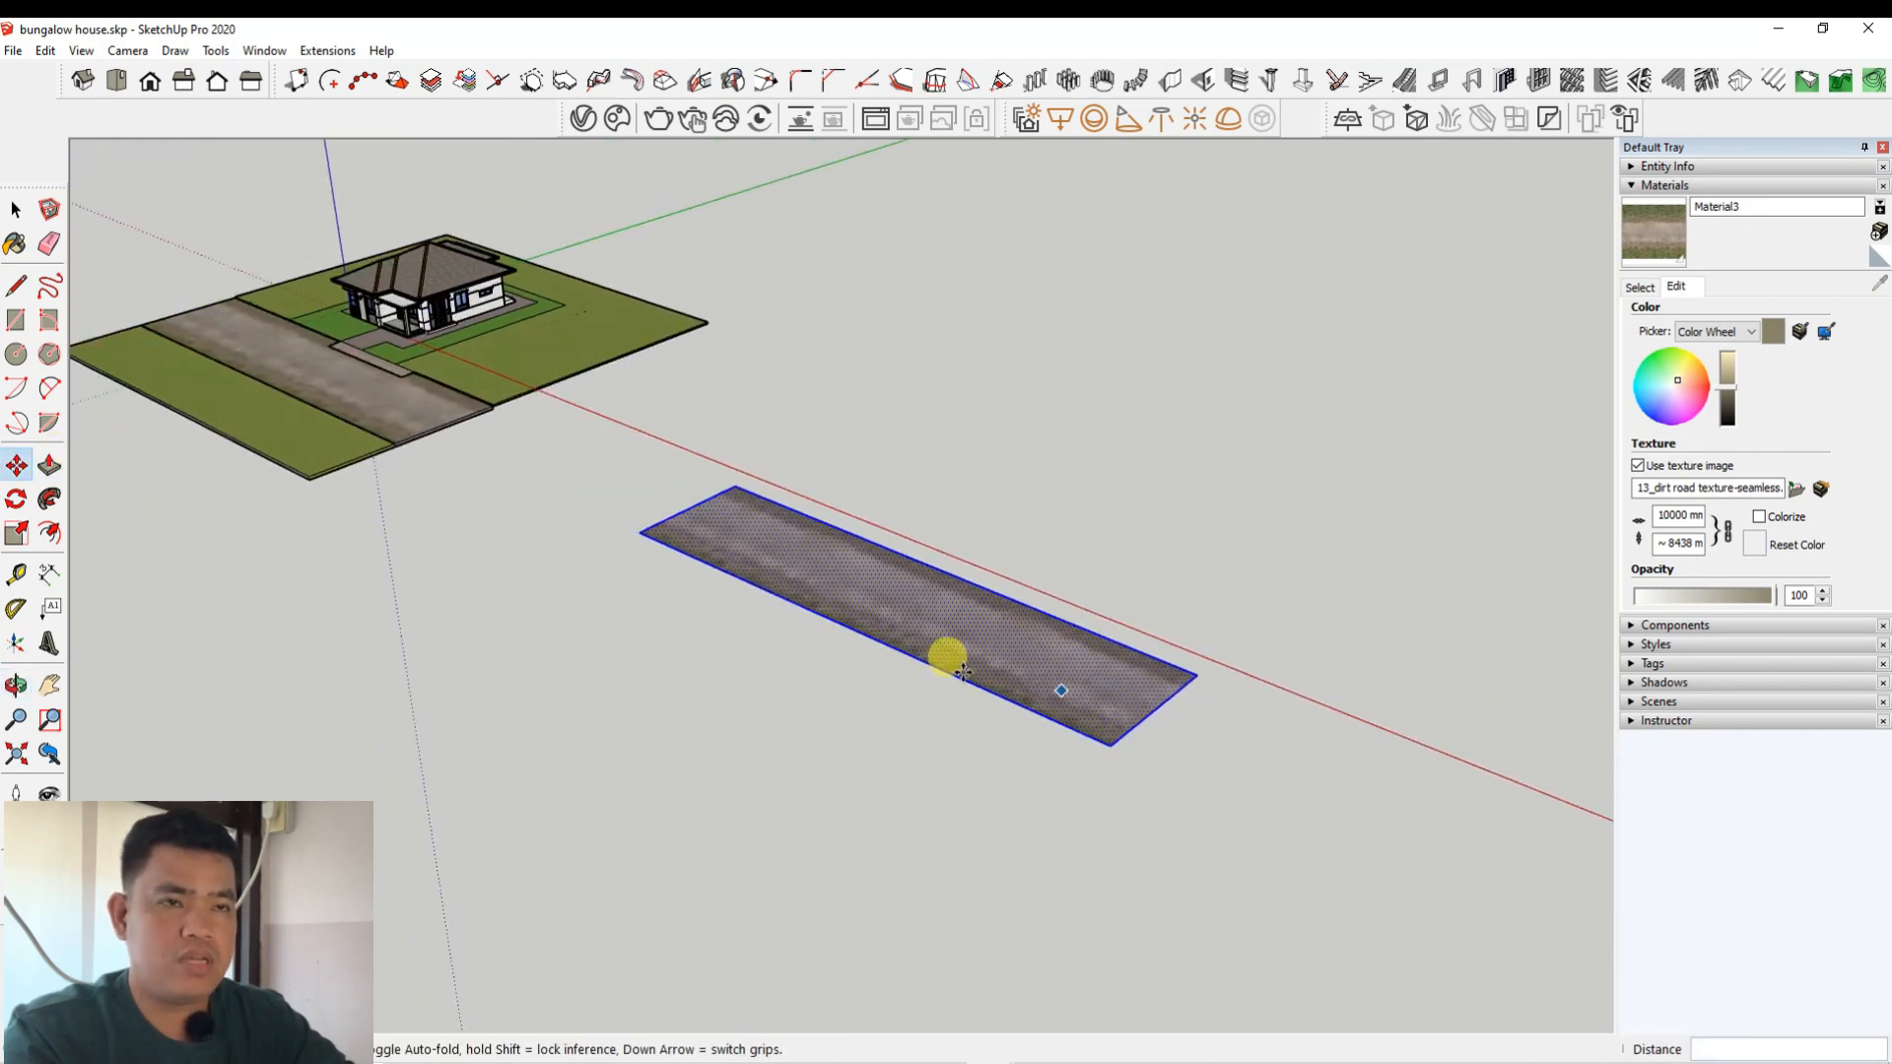
Step: Push/Pull the copied road face into a slab about 500 mm thick
scroll(359, 367, up, 2)
click(46, 500)
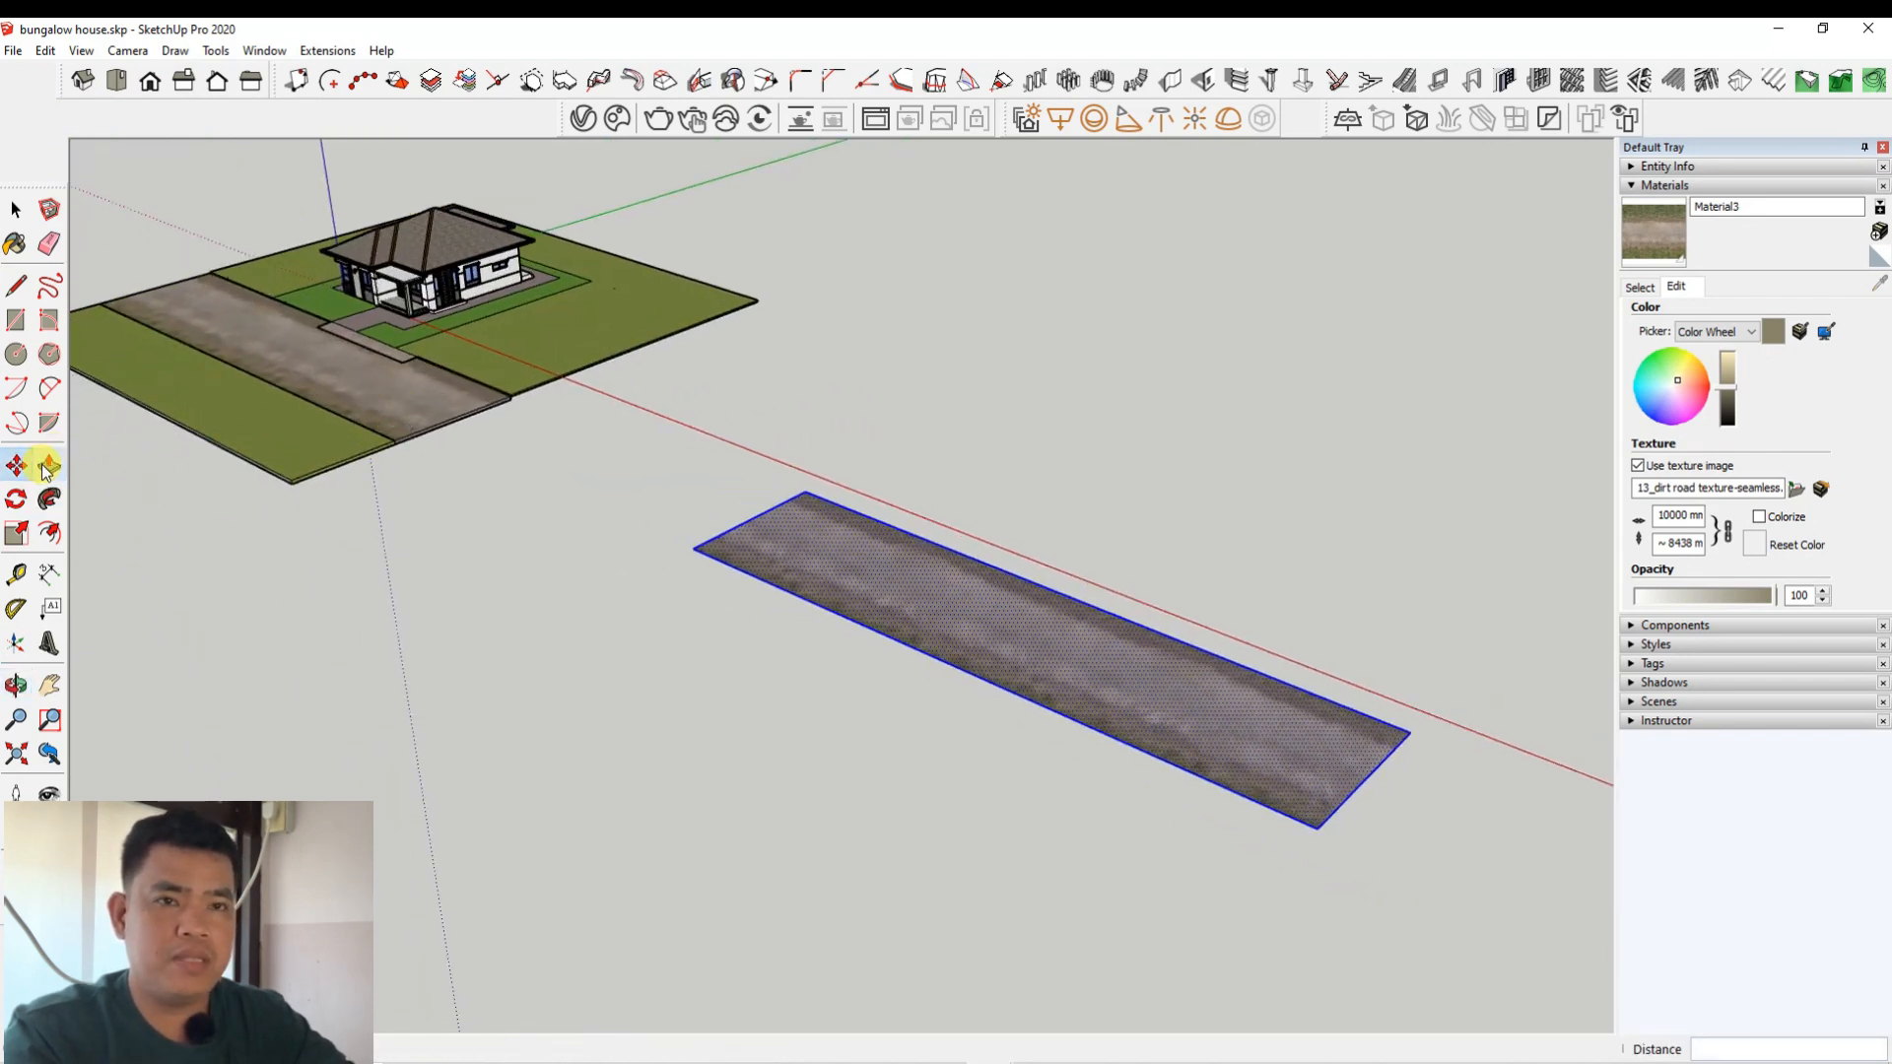
click(45, 470)
scroll(1005, 654, up, 2)
click(1007, 658)
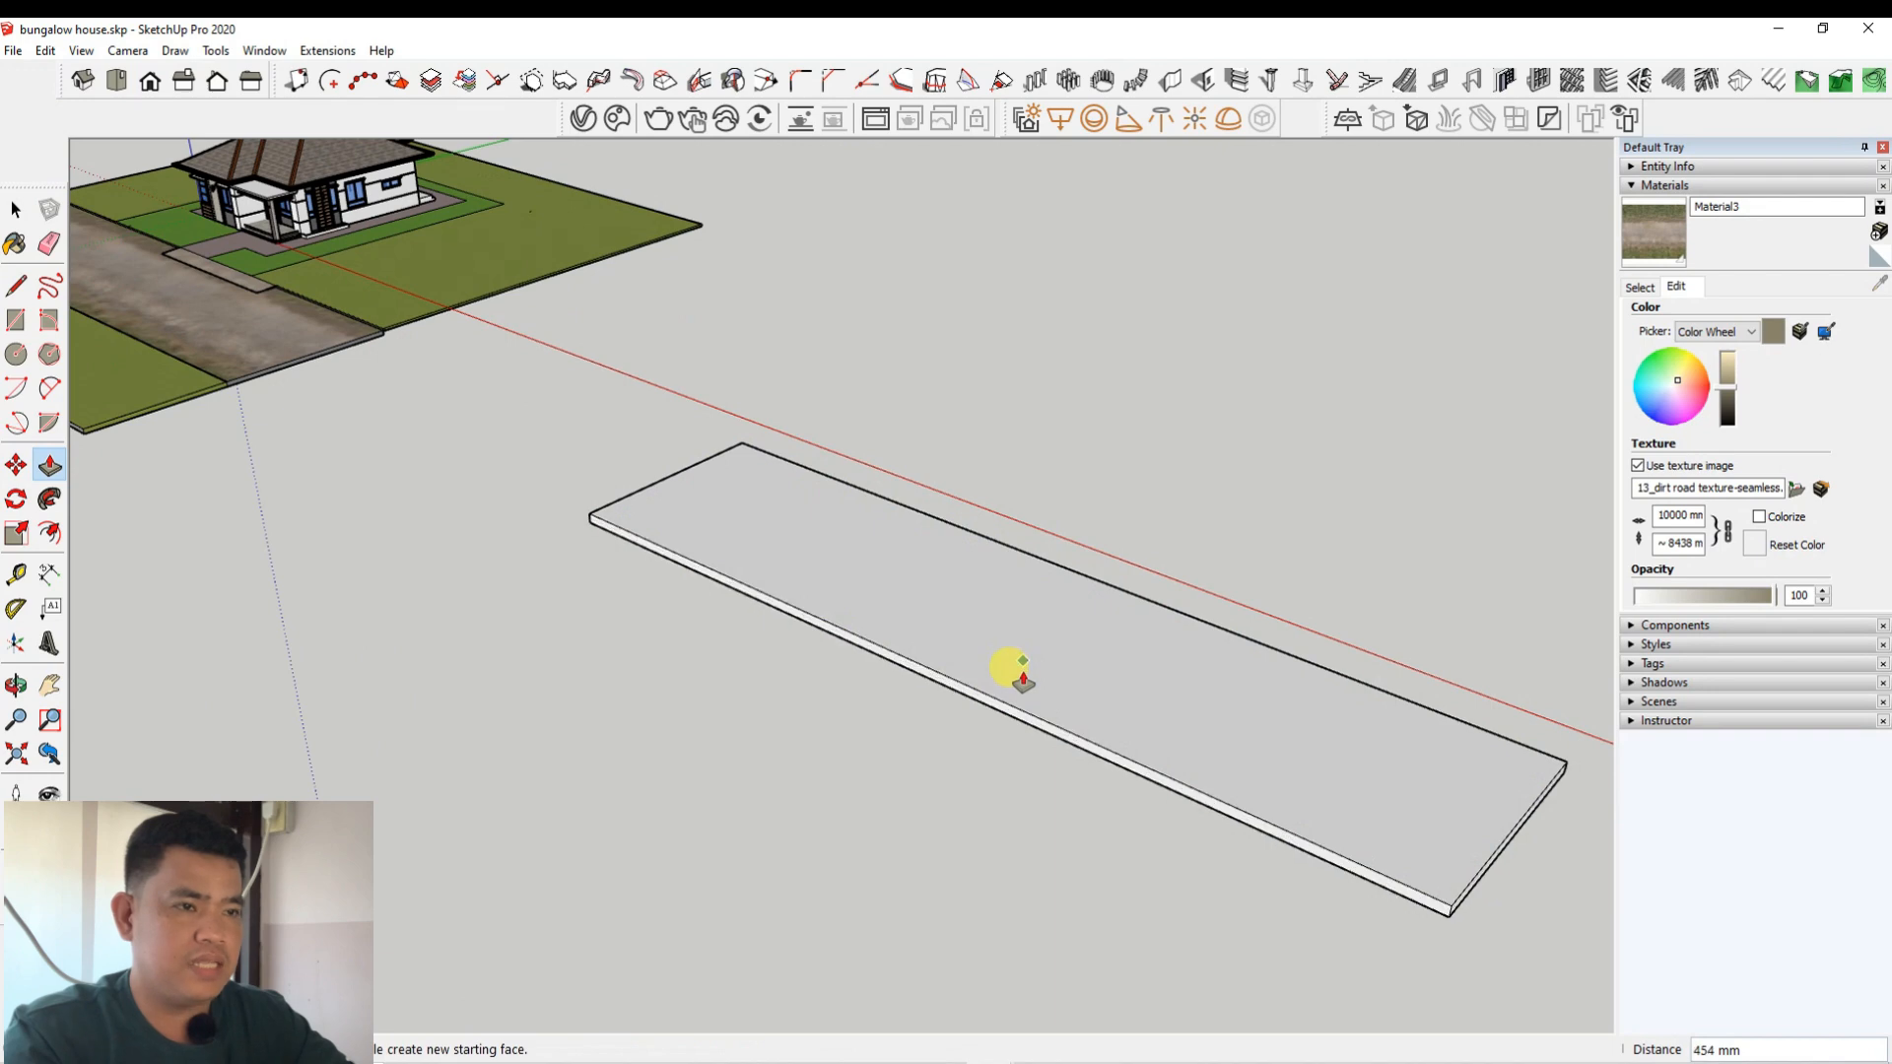
click(1009, 667)
scroll(785, 651, down, 2)
middle_drag(785, 651, 1125, 773)
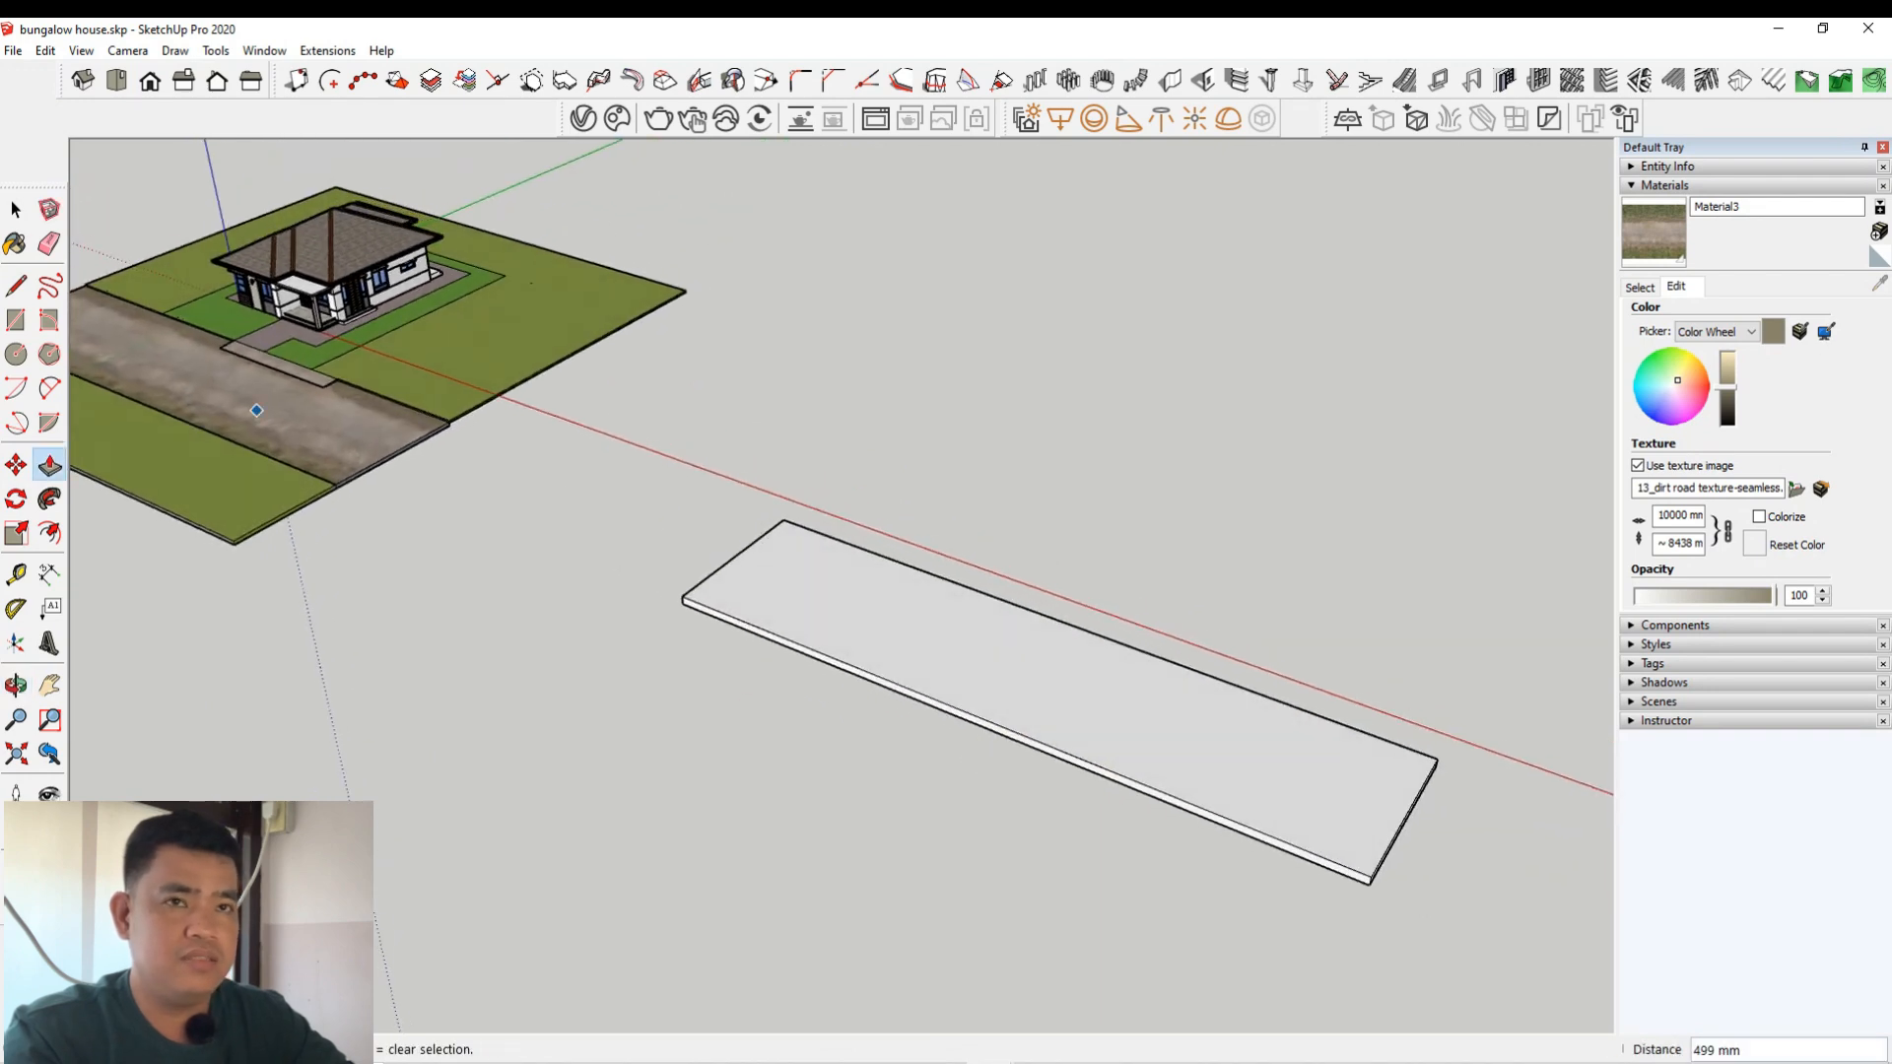
Step: Select all edges and faces of the copied road slab and make them a group
click(16, 209)
scroll(738, 536, down, 2)
drag(577, 481, 1419, 824)
scroll(1099, 755, up, 1)
right_click(968, 631)
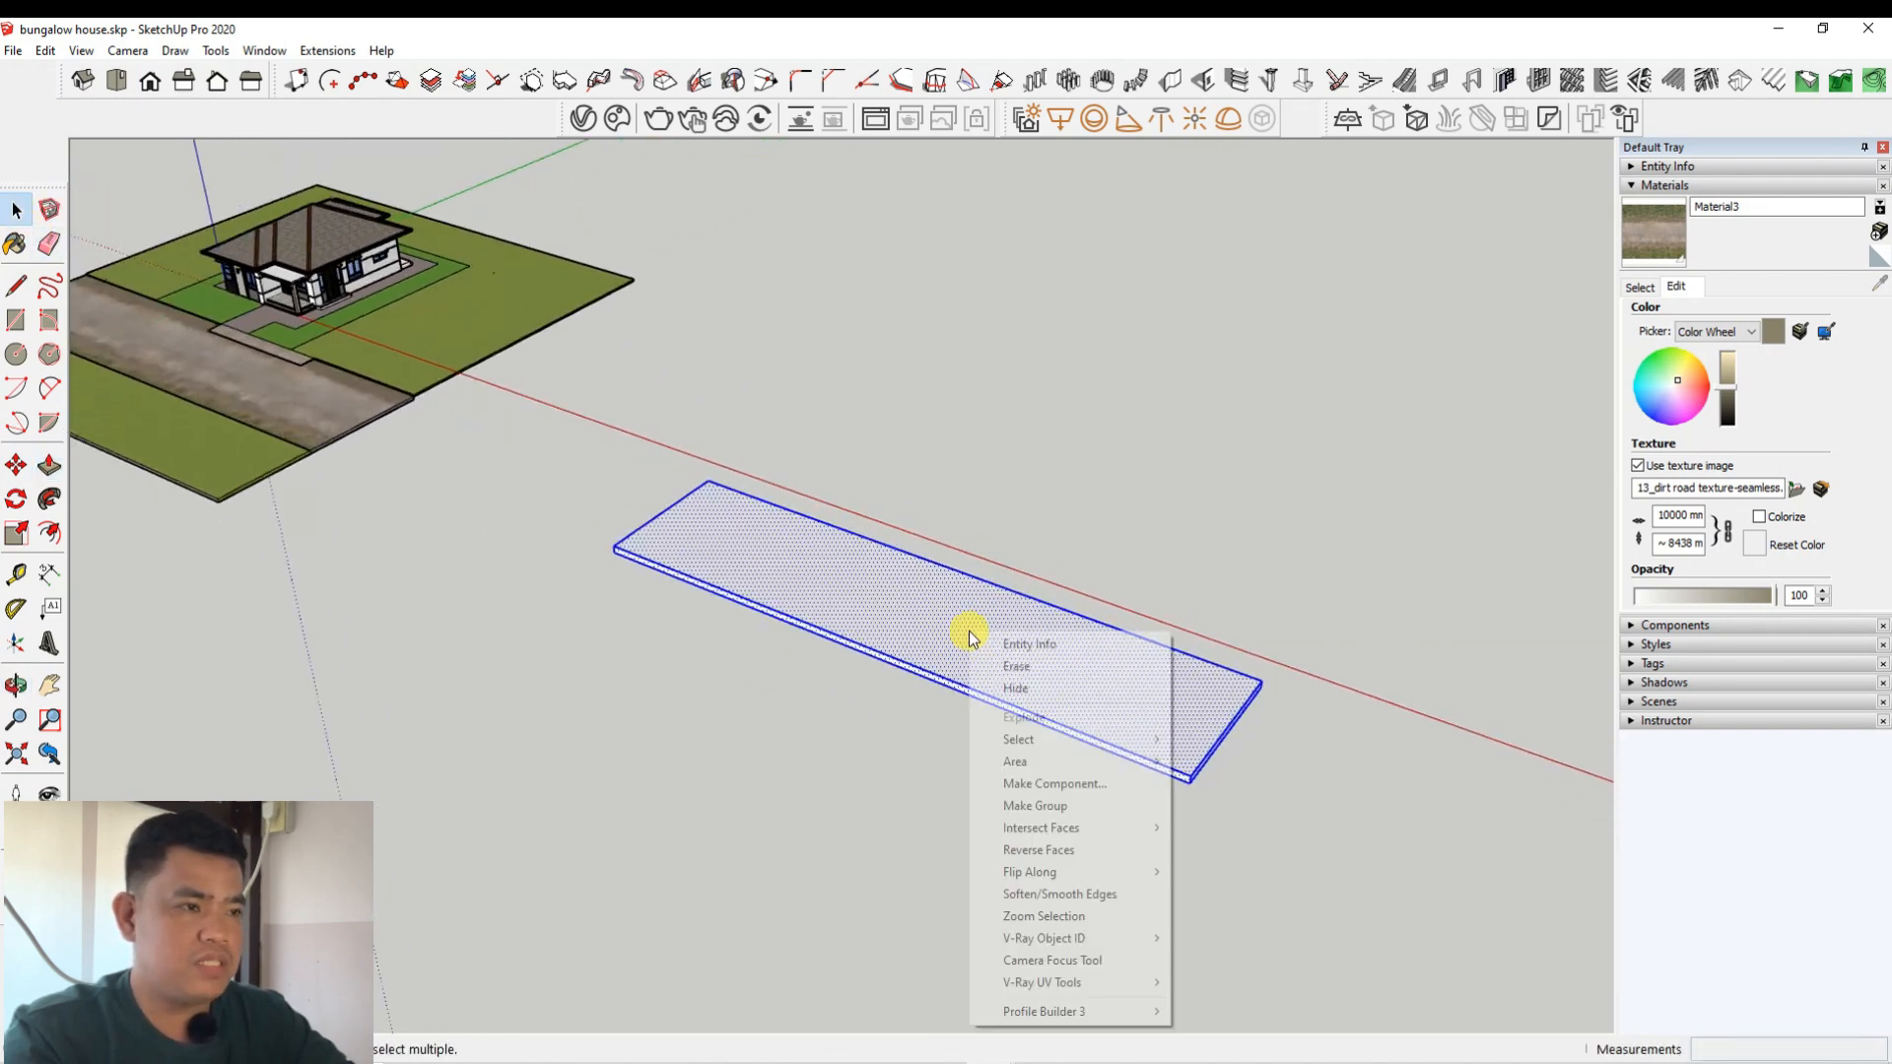
click(1027, 808)
scroll(285, 458, up, 2)
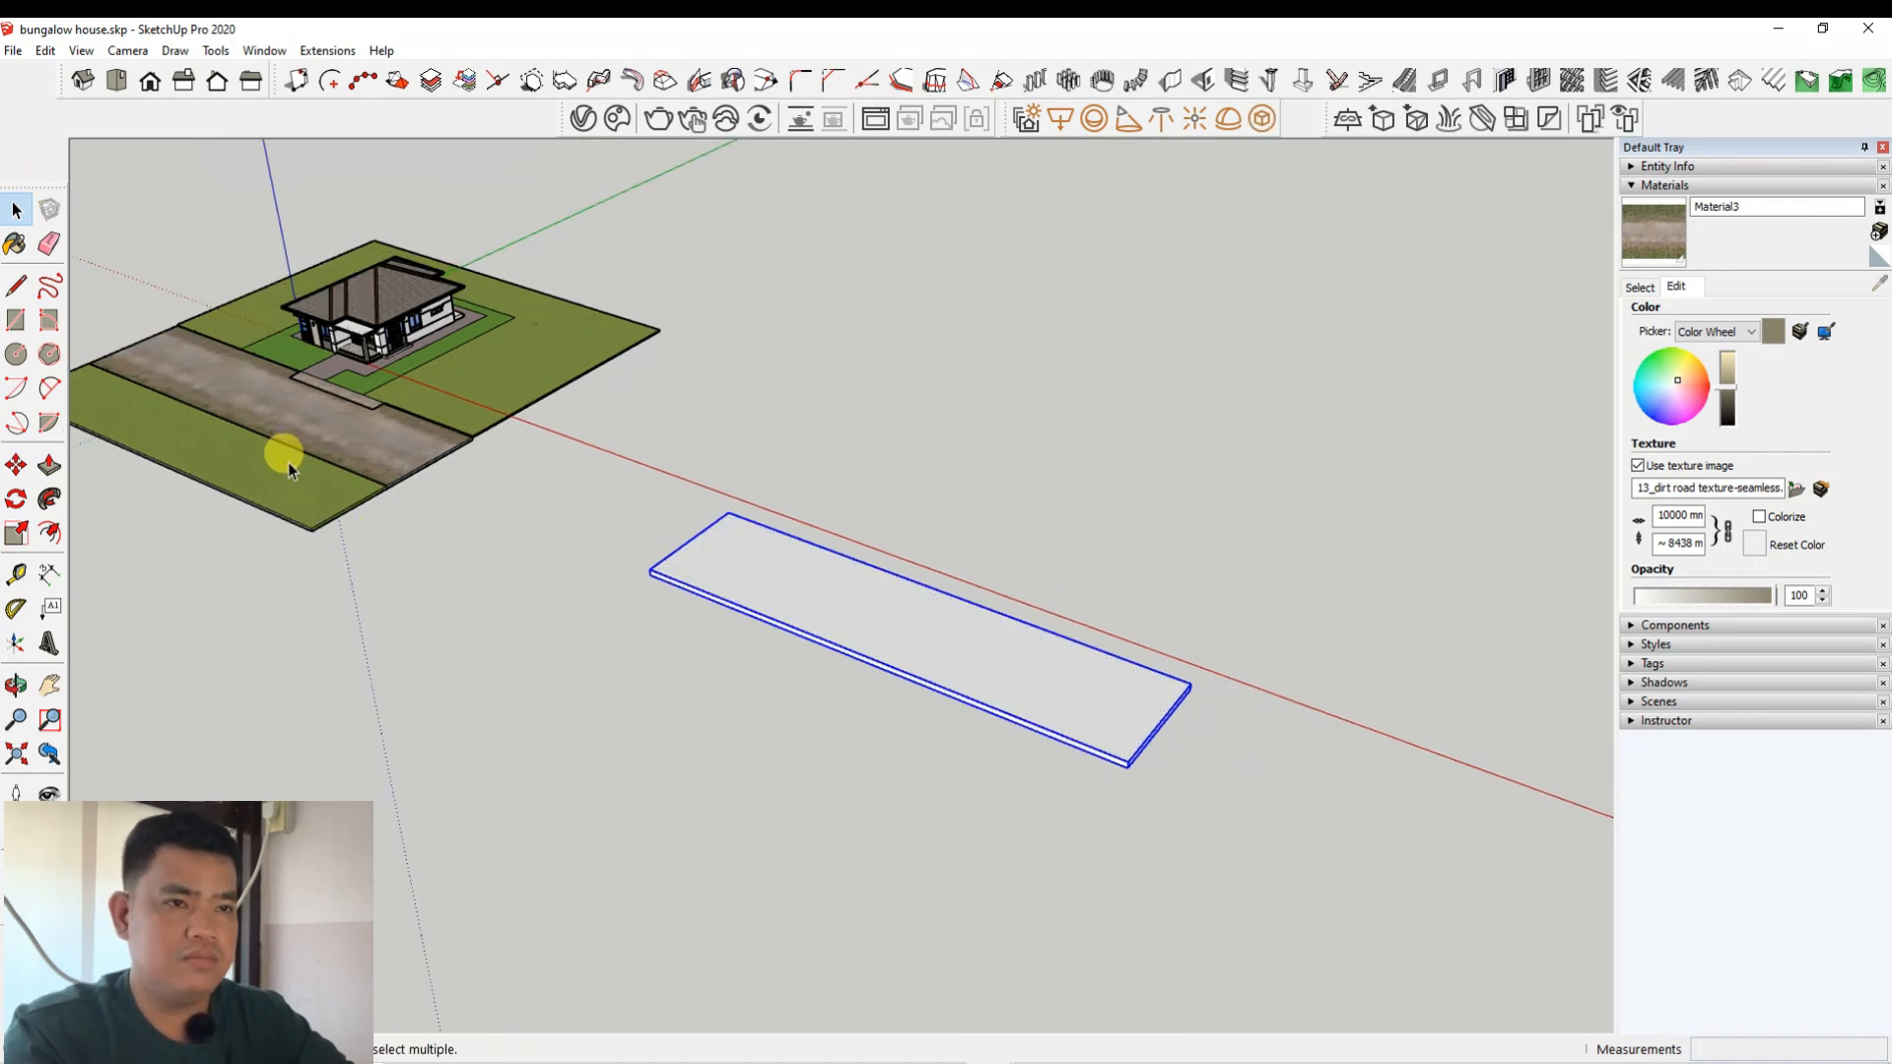
Step: Paint the whole slab group with the dirt road material
scroll(538, 500, down, 2)
scroll(1013, 646, up, 2)
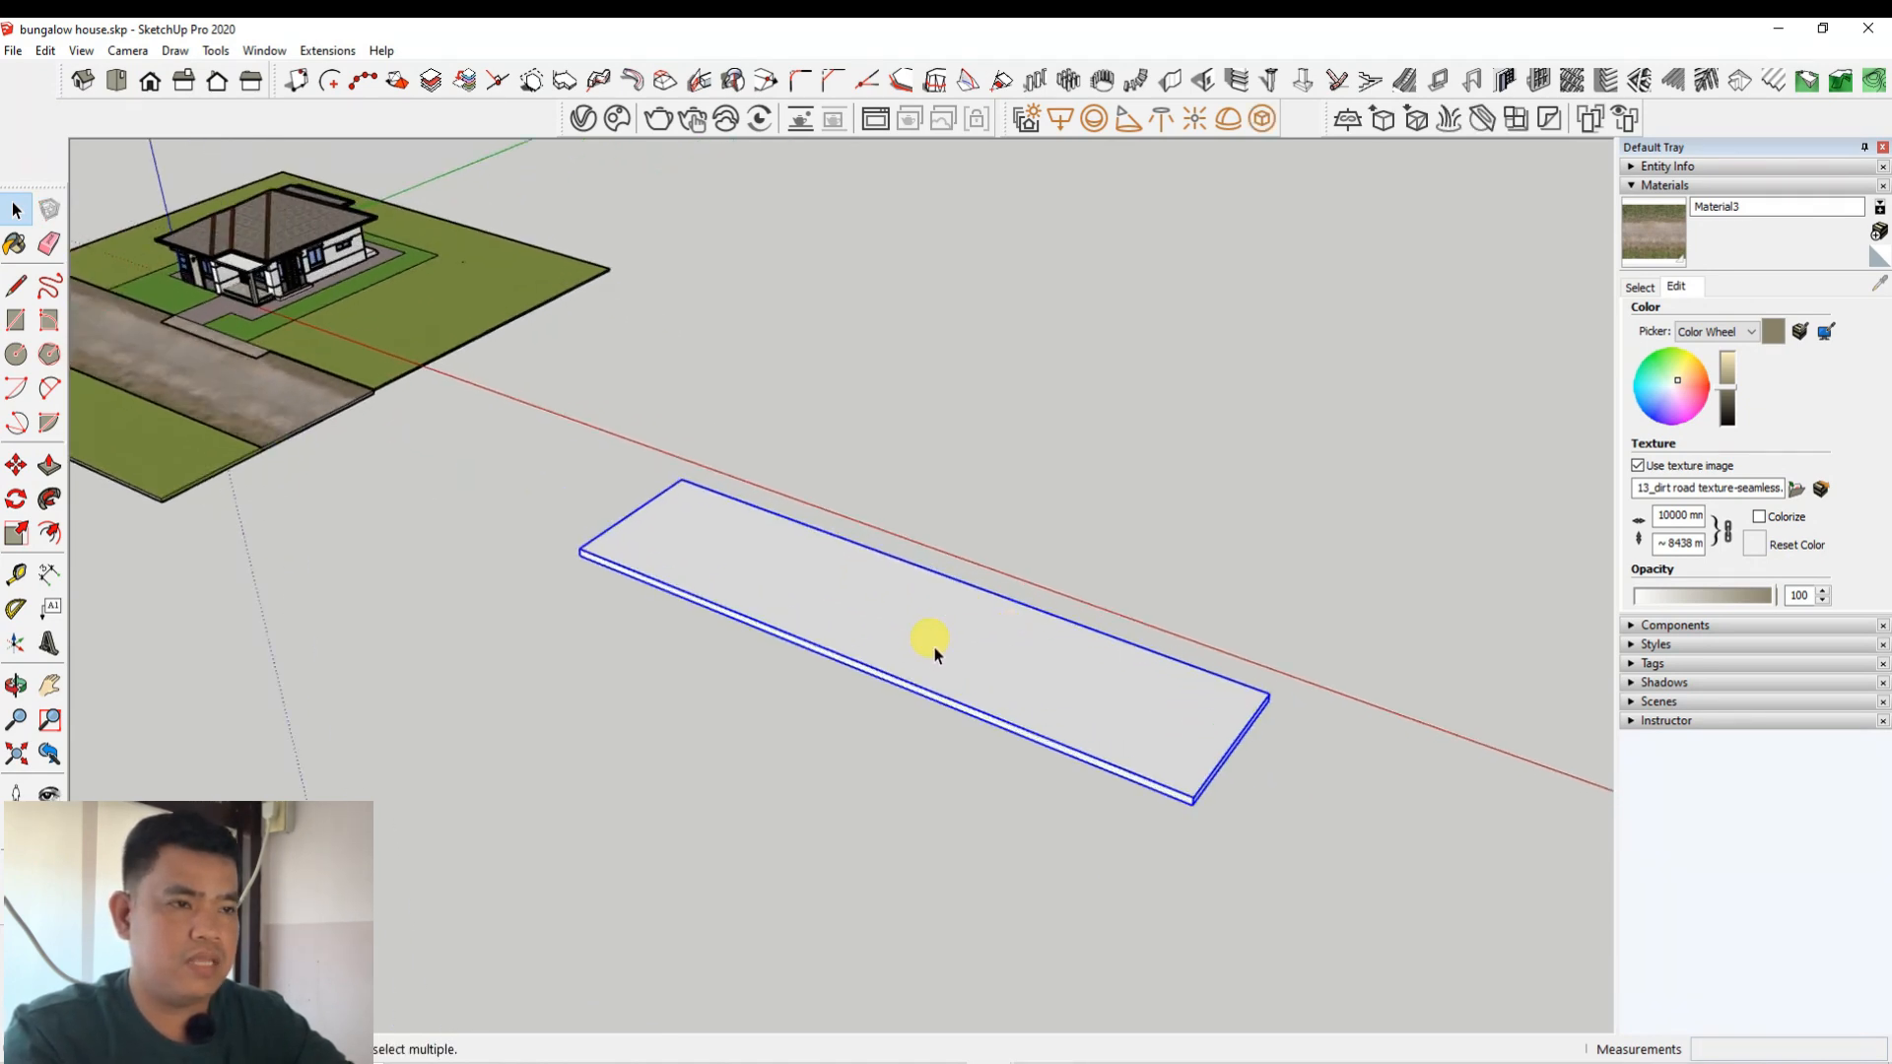
scroll(931, 645, up, 1)
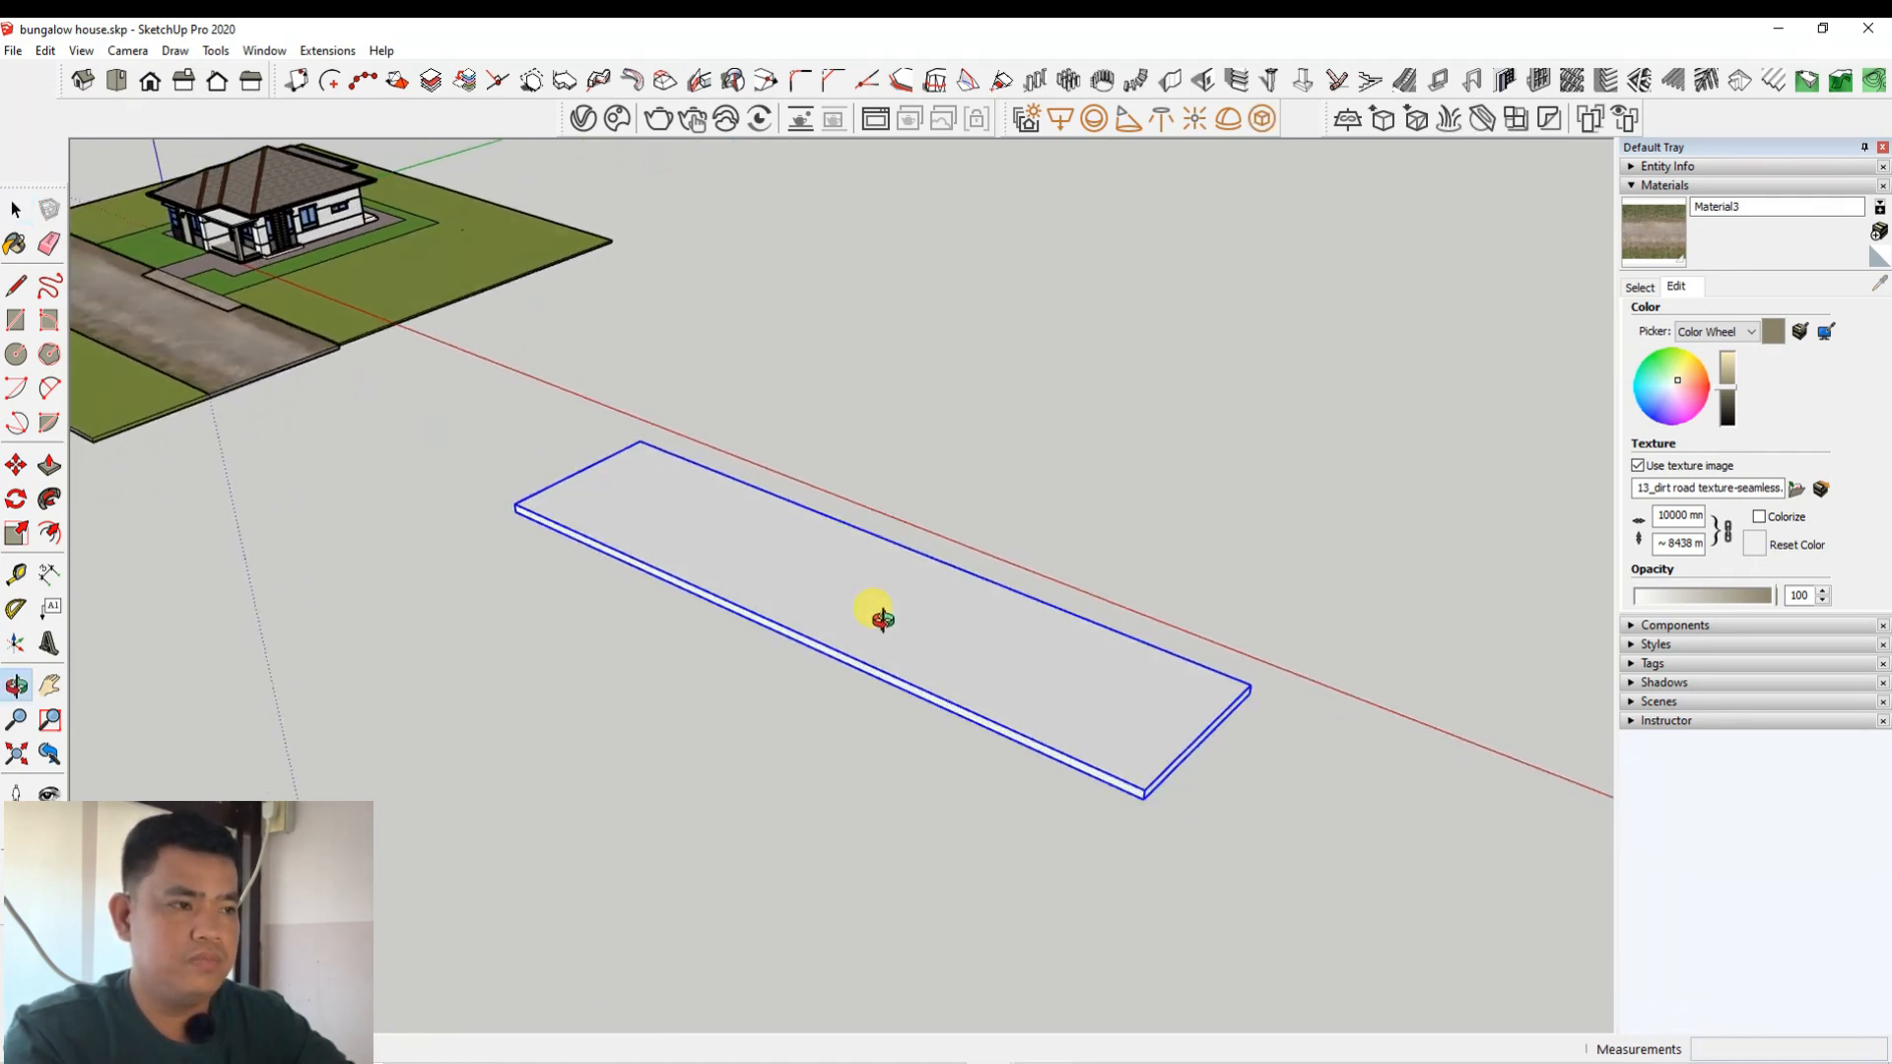
click(1653, 226)
click(914, 572)
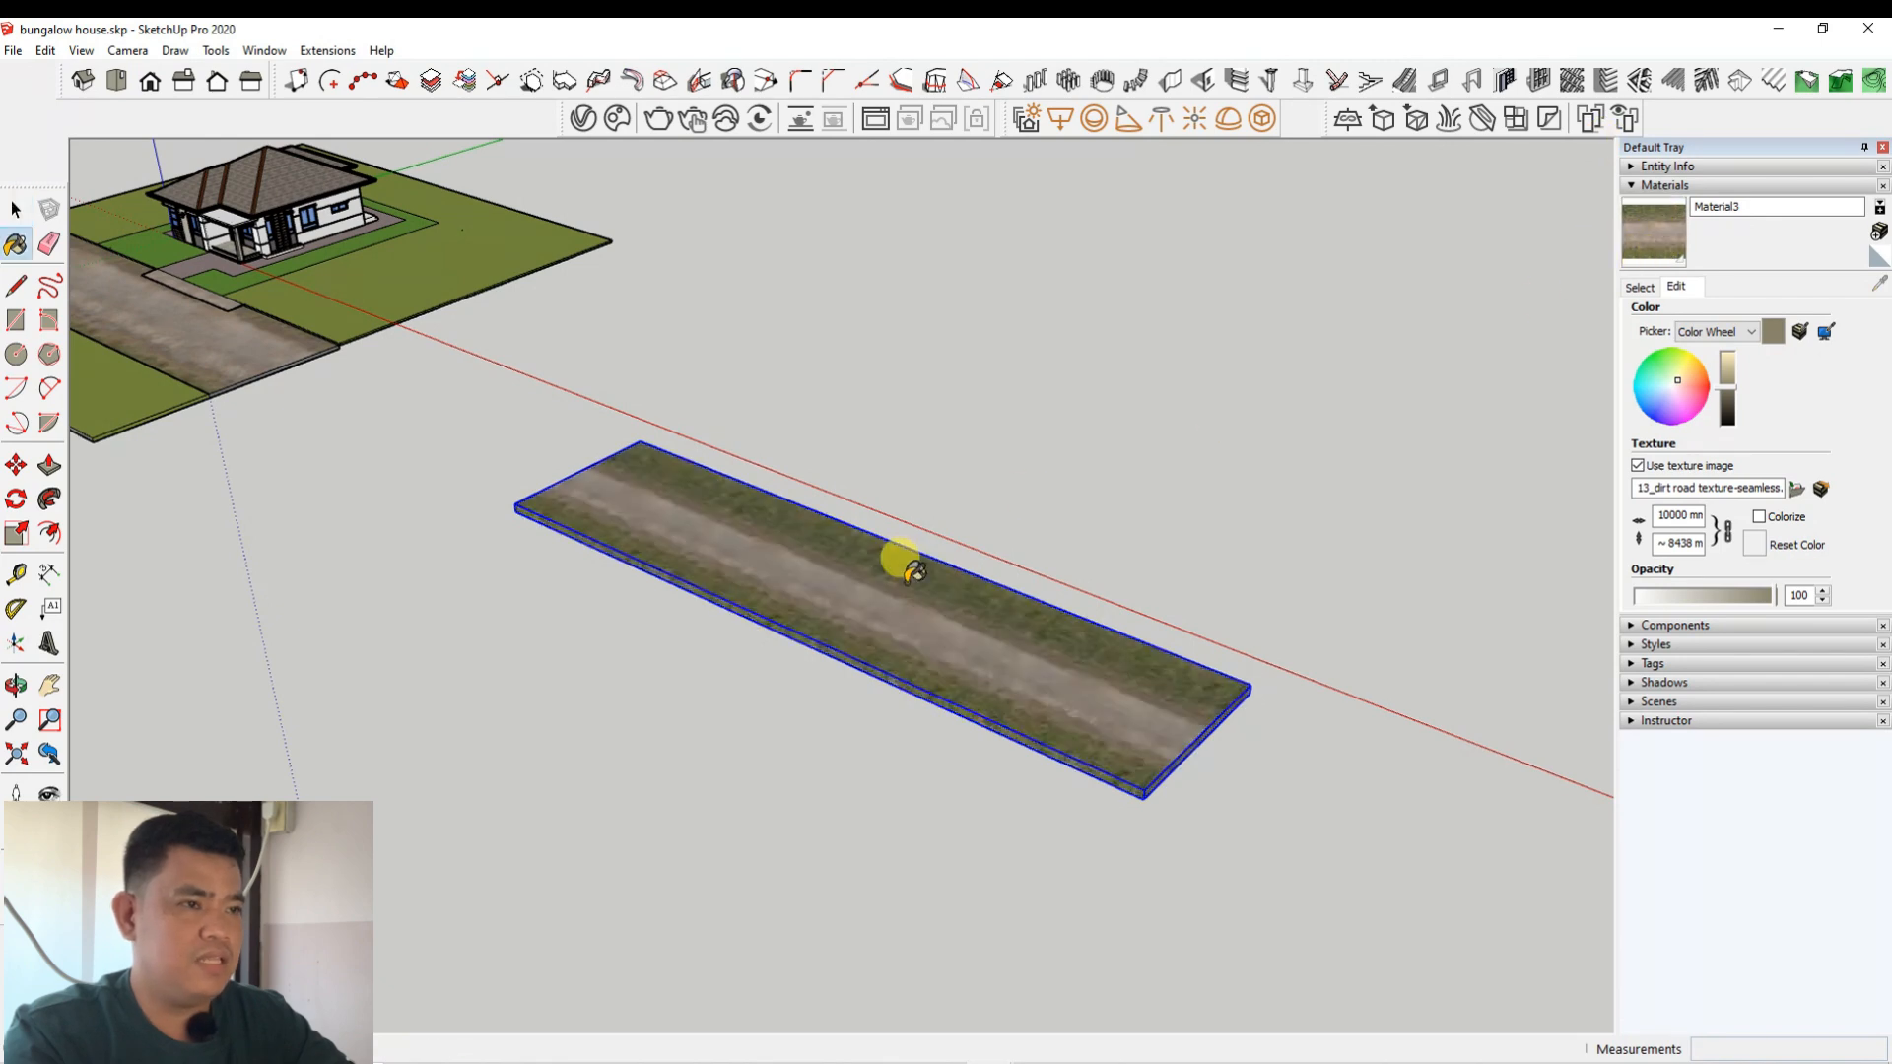
scroll(1048, 709, down, 2)
scroll(474, 540, up, 2)
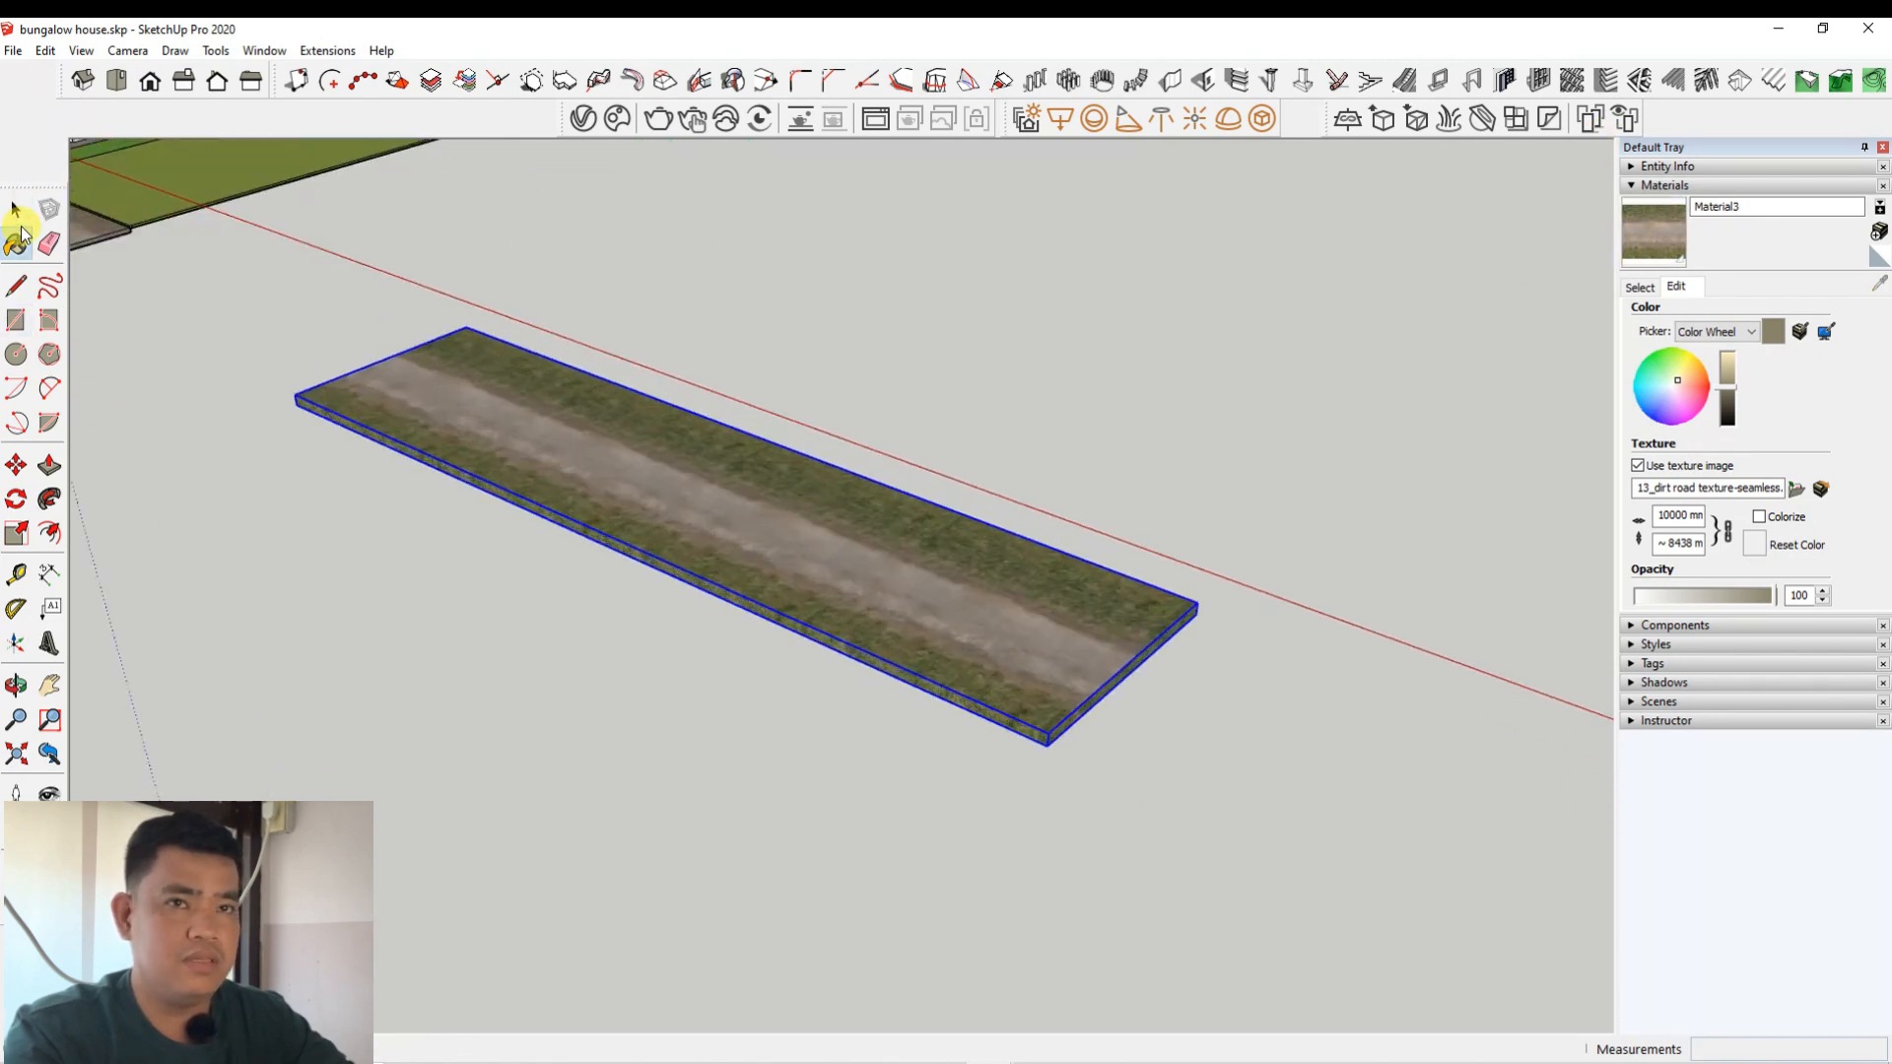
Step: Check whether the painted slab group and the top face inside it offer texture positioning commands
right_click(861, 557)
click(819, 512)
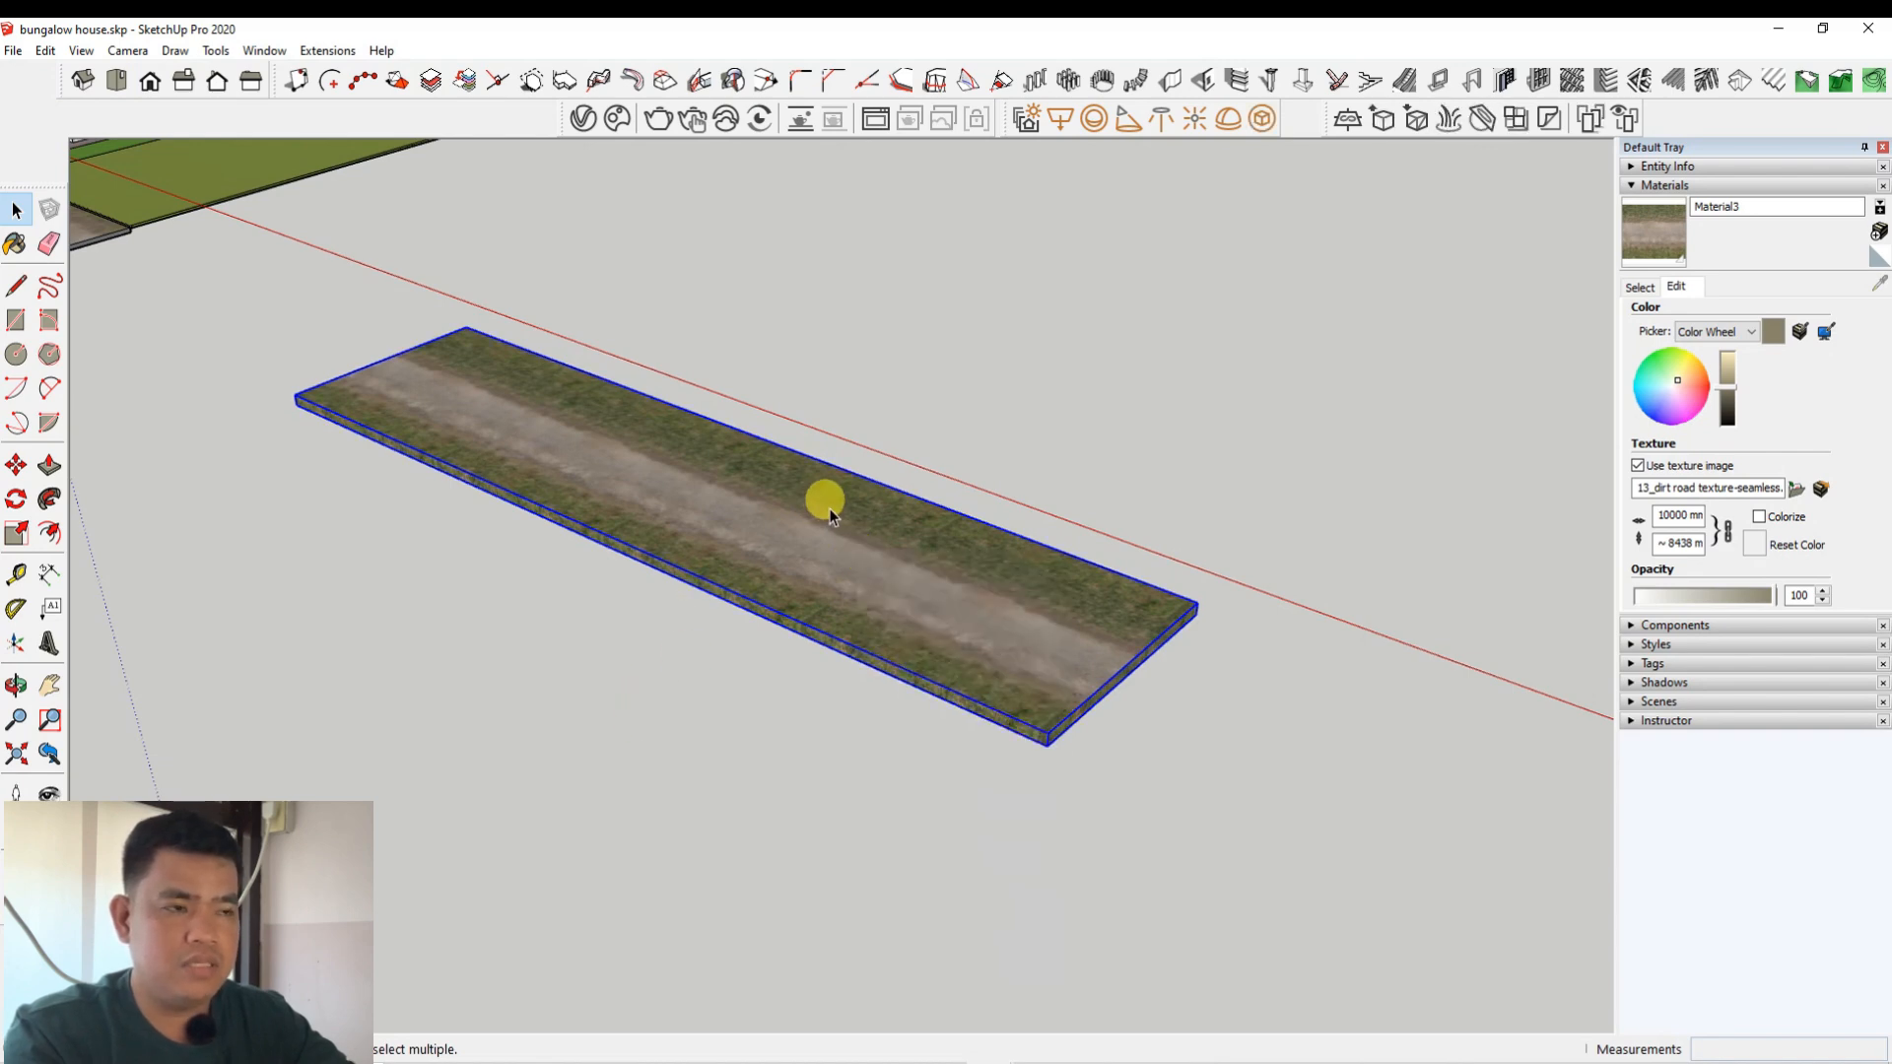
right_click(829, 507)
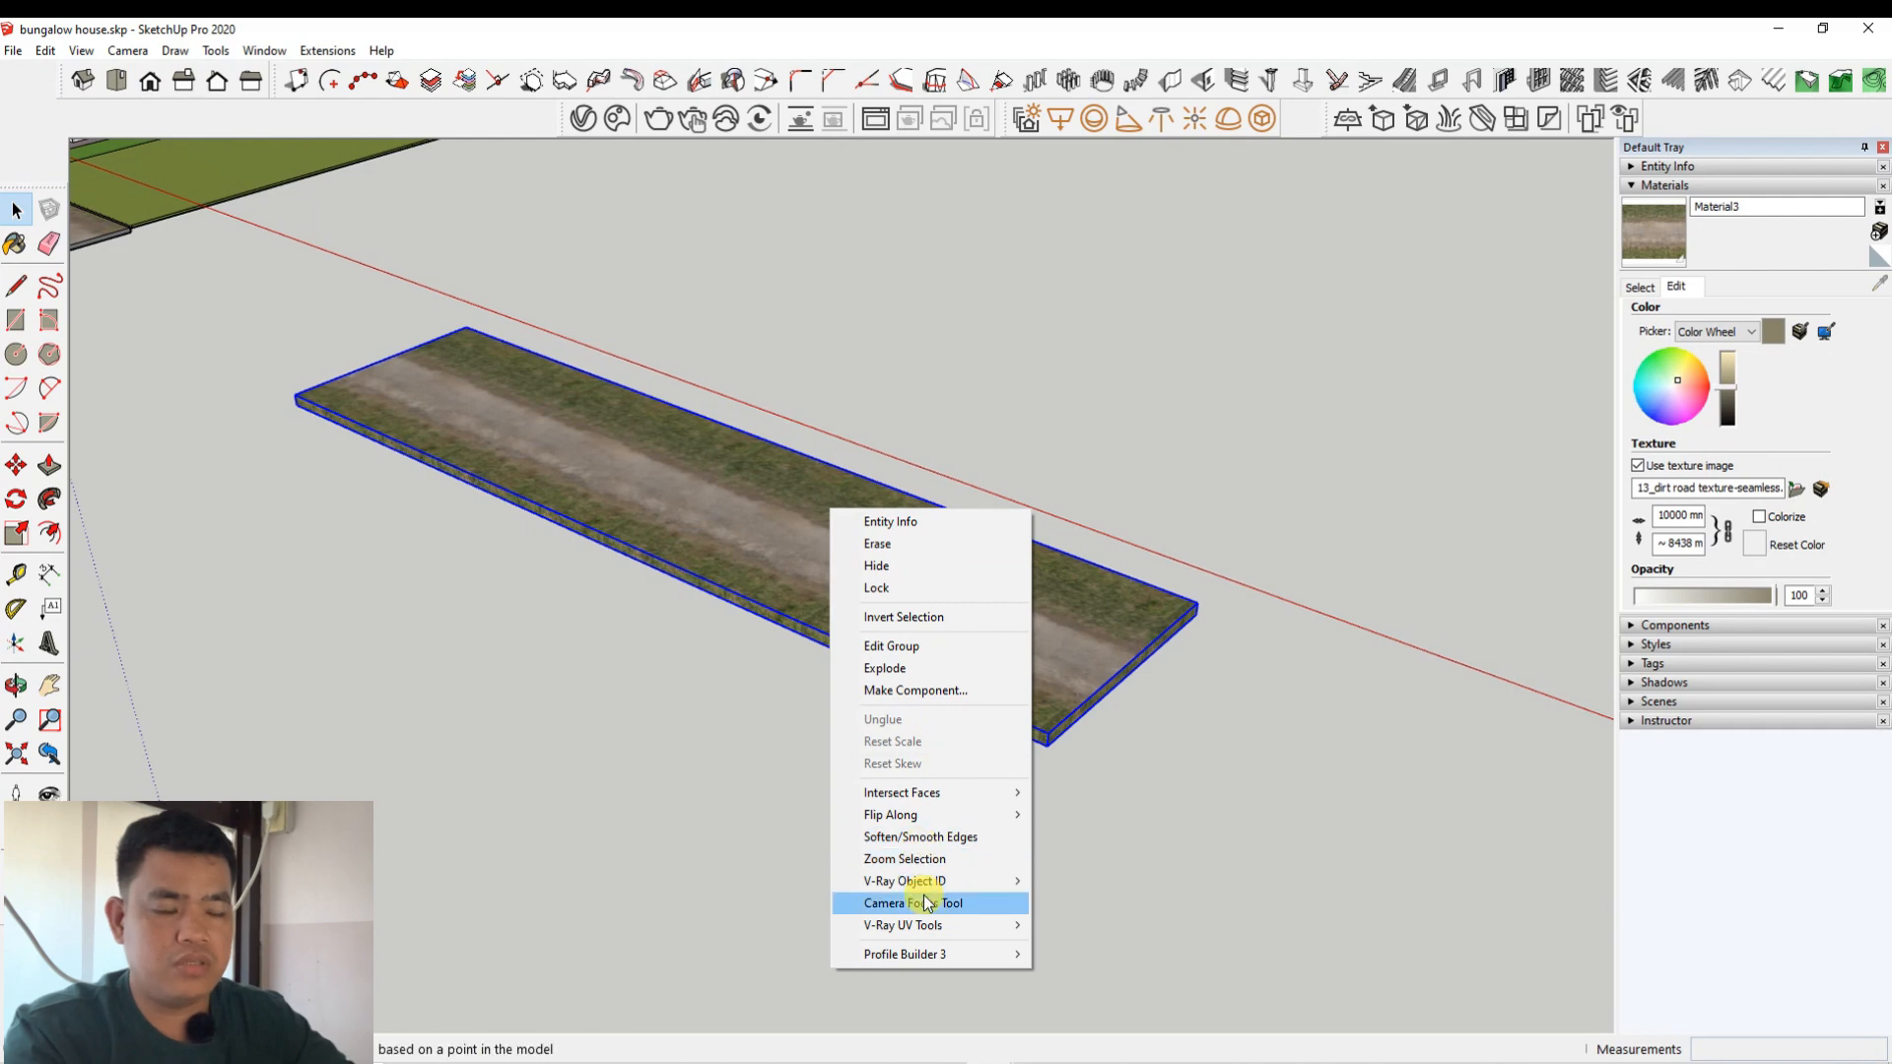
click(589, 518)
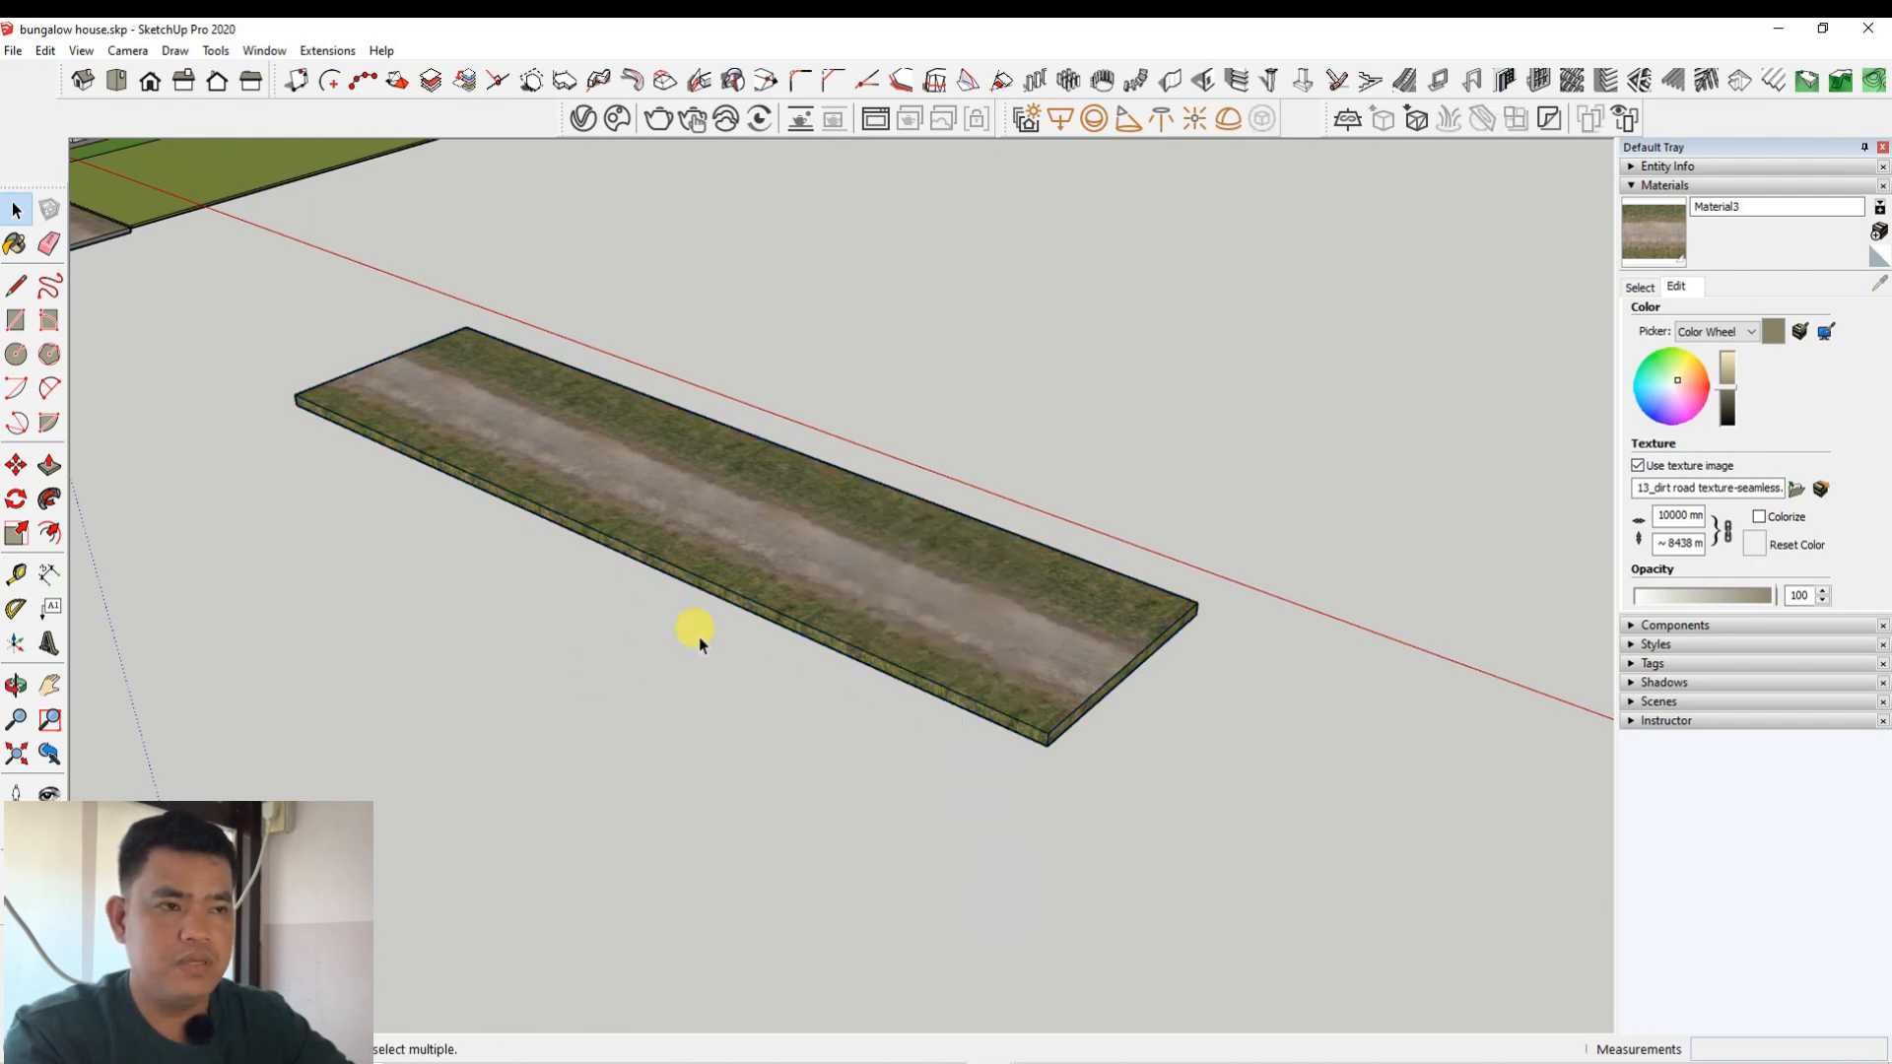
double_click(778, 565)
scroll(847, 550, up, 1)
scroll(847, 555, up, 1)
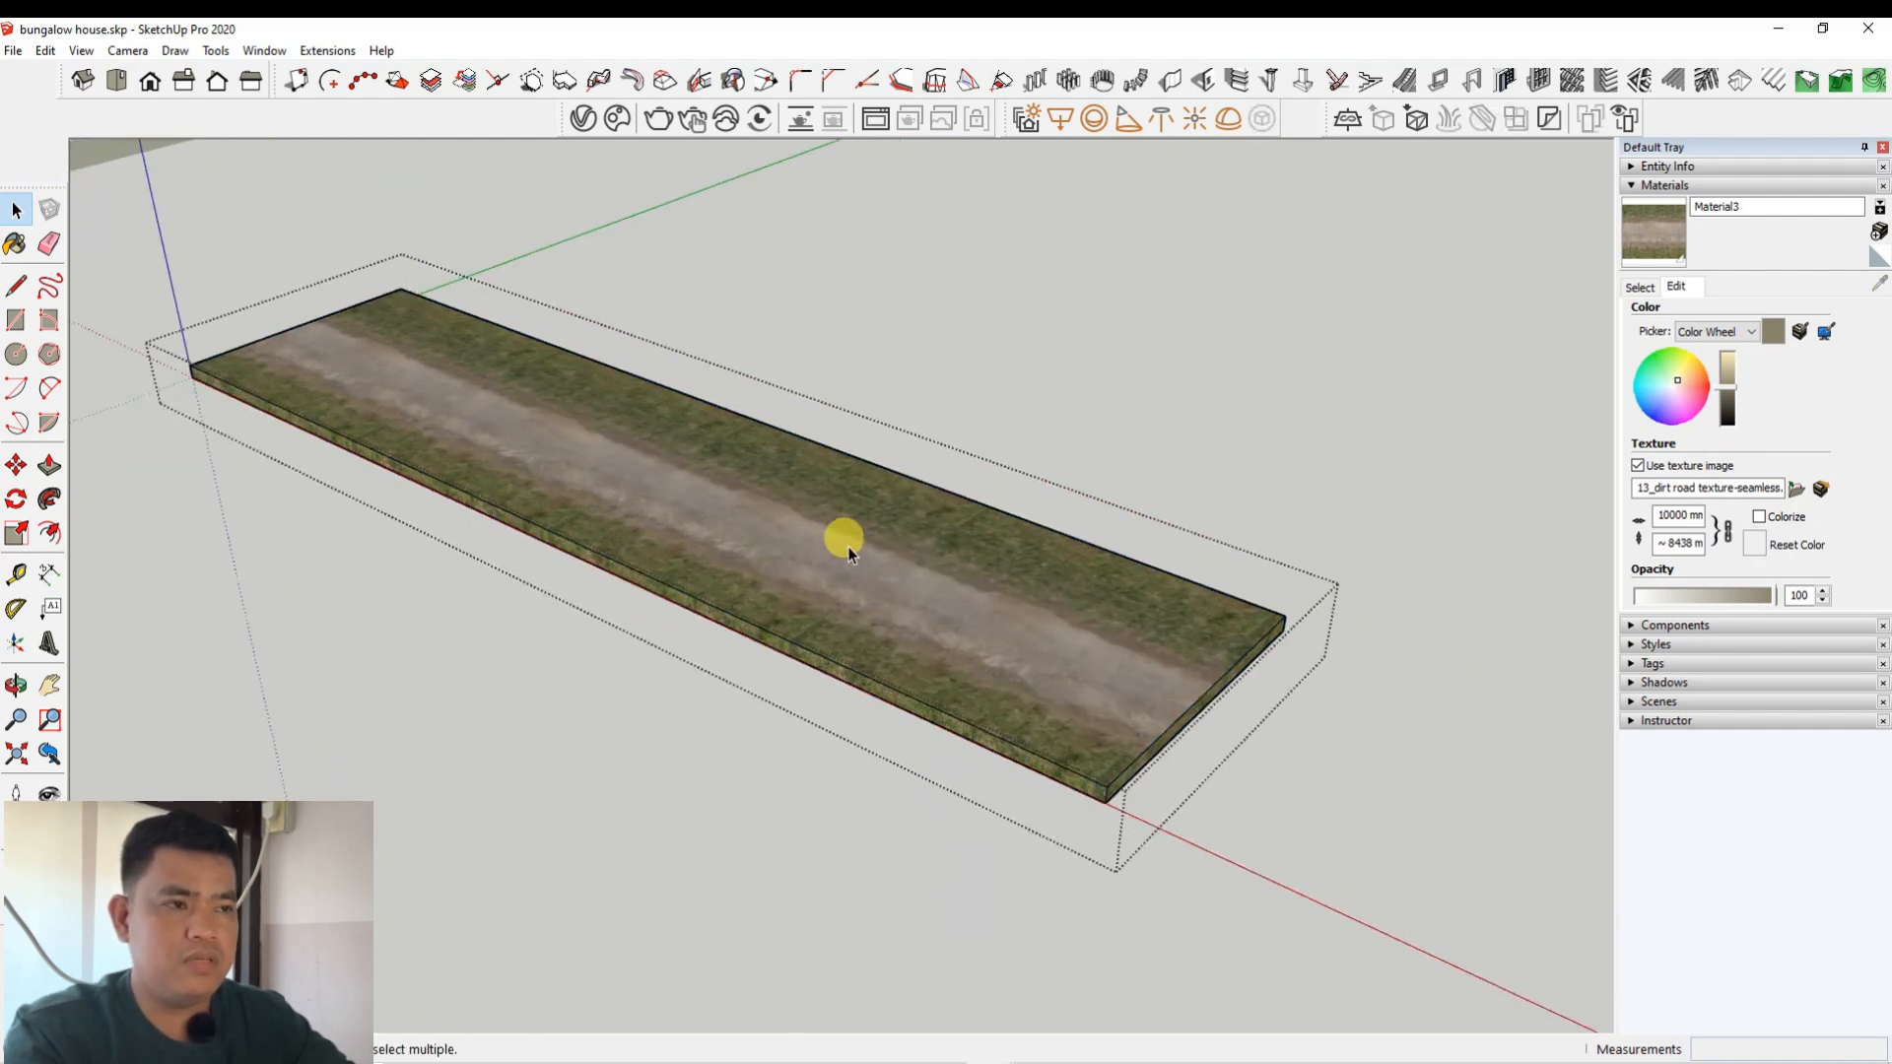
click(776, 513)
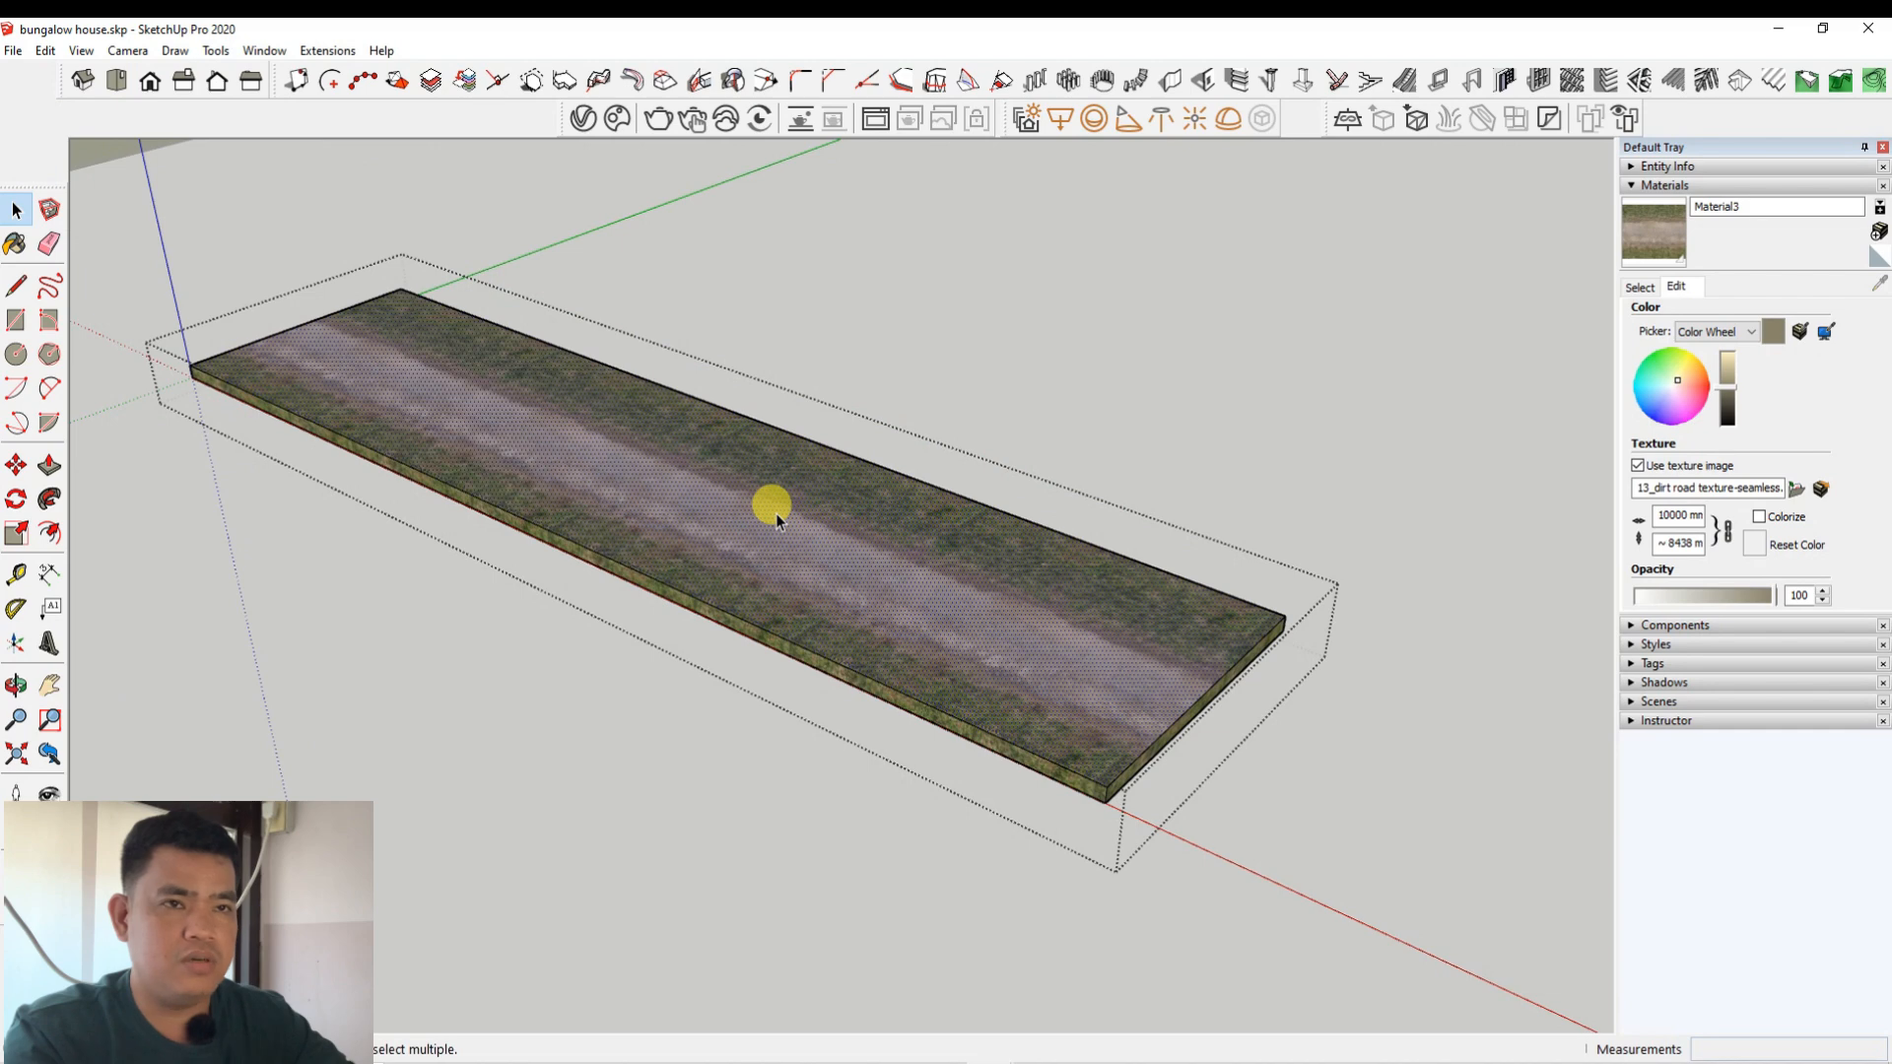
right_click(772, 517)
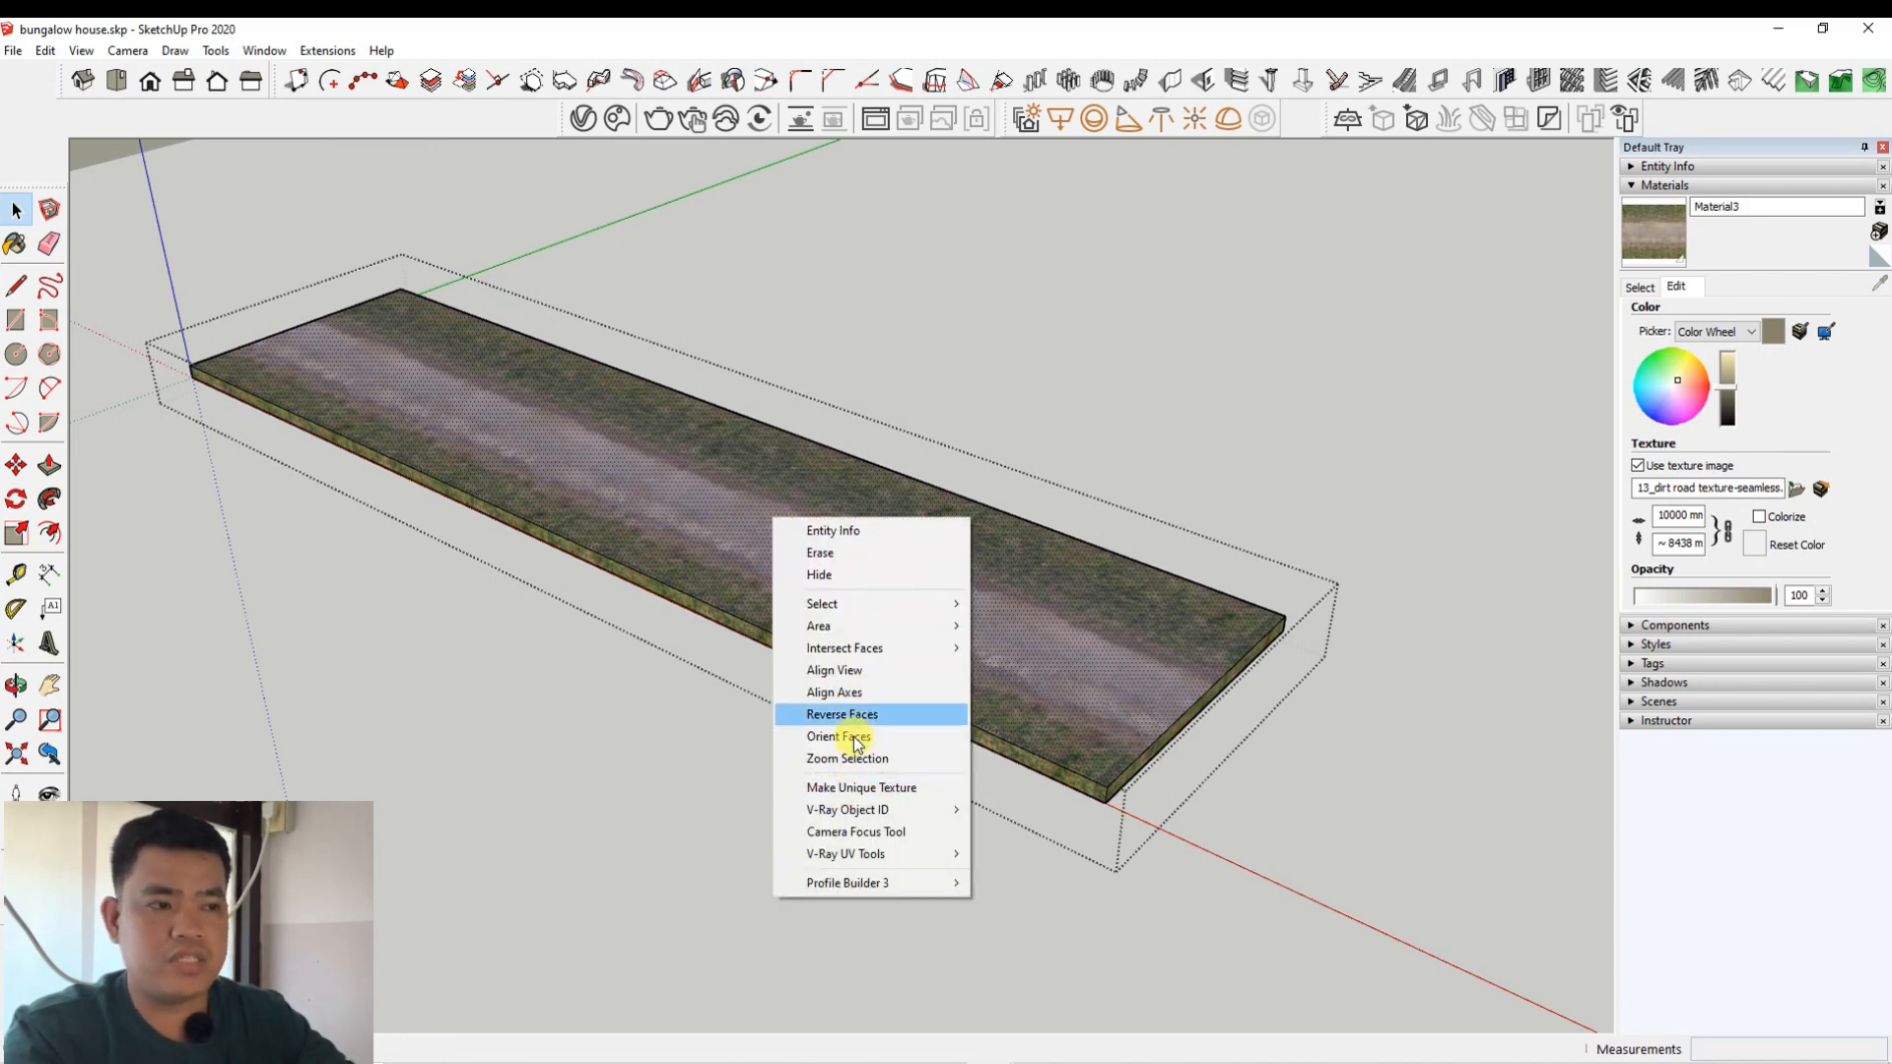
click(642, 659)
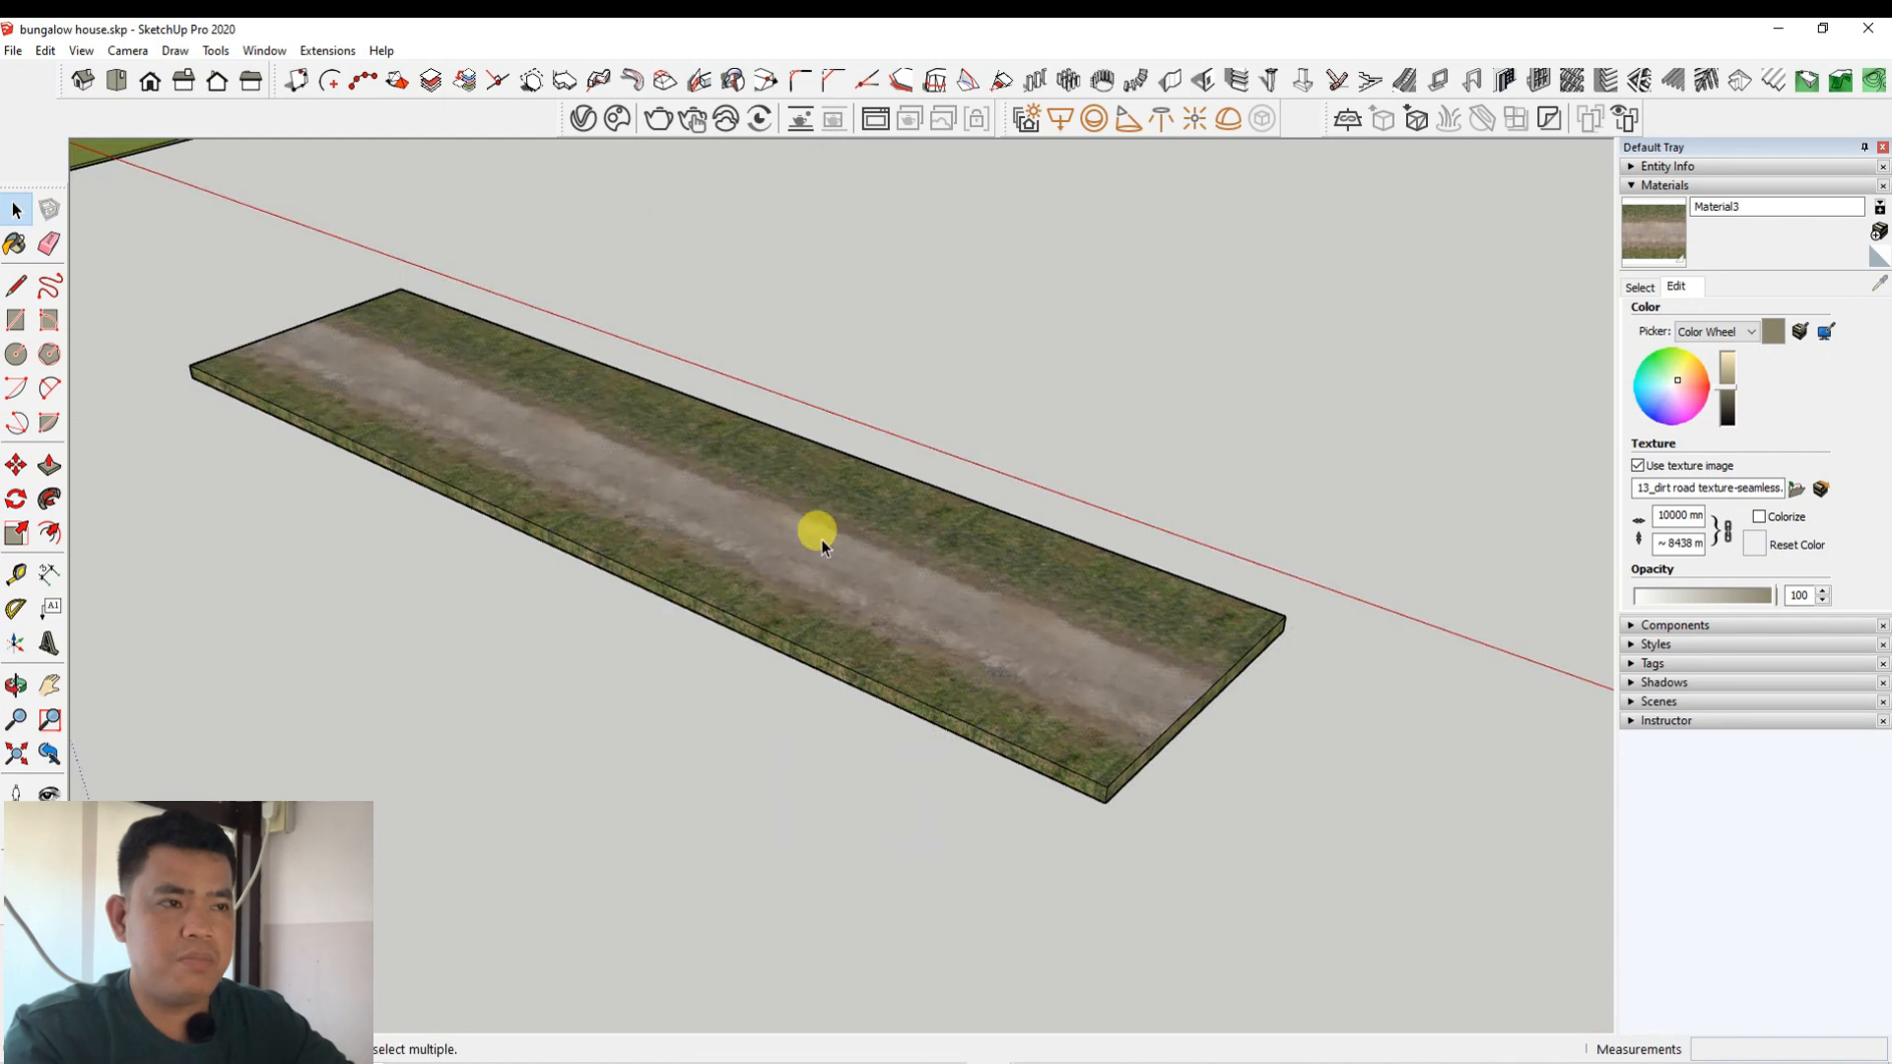
Step: Open the slab group for editing and paint its top face directly with the dirt road material
double_click(966, 564)
click(806, 581)
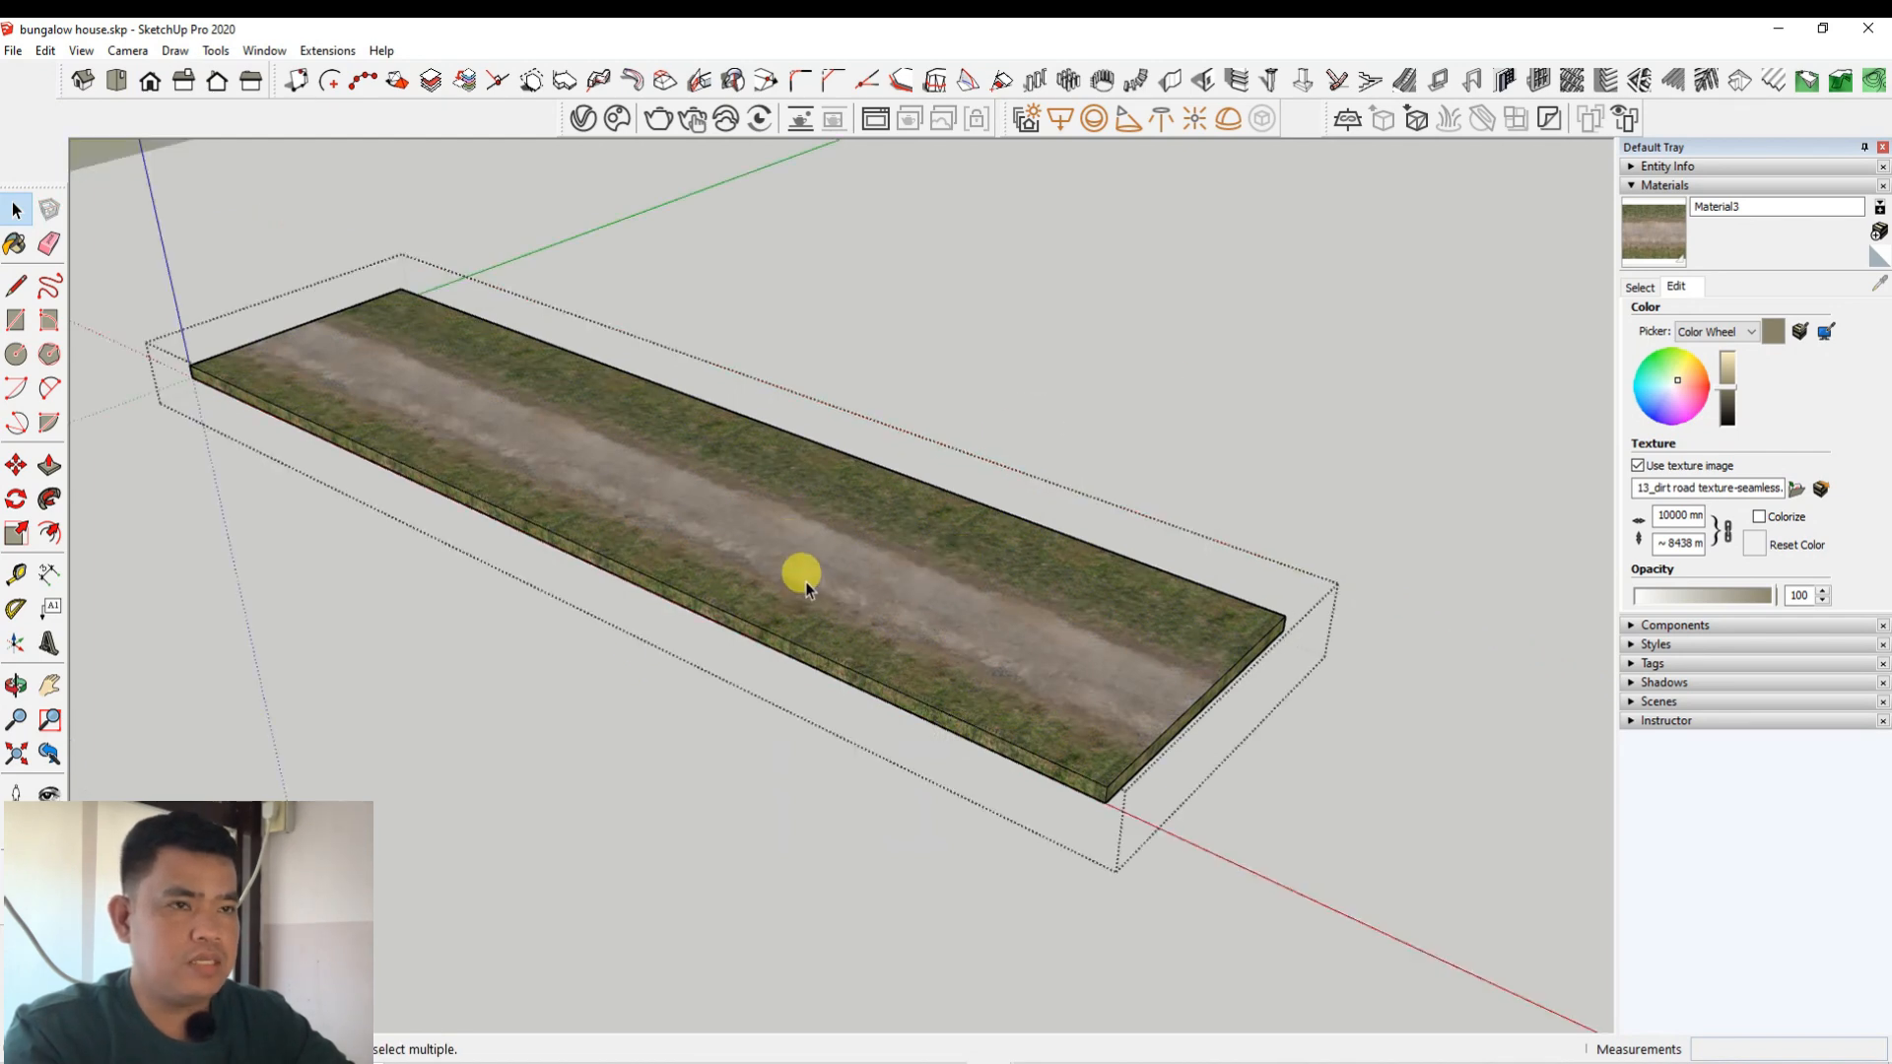
click(1663, 236)
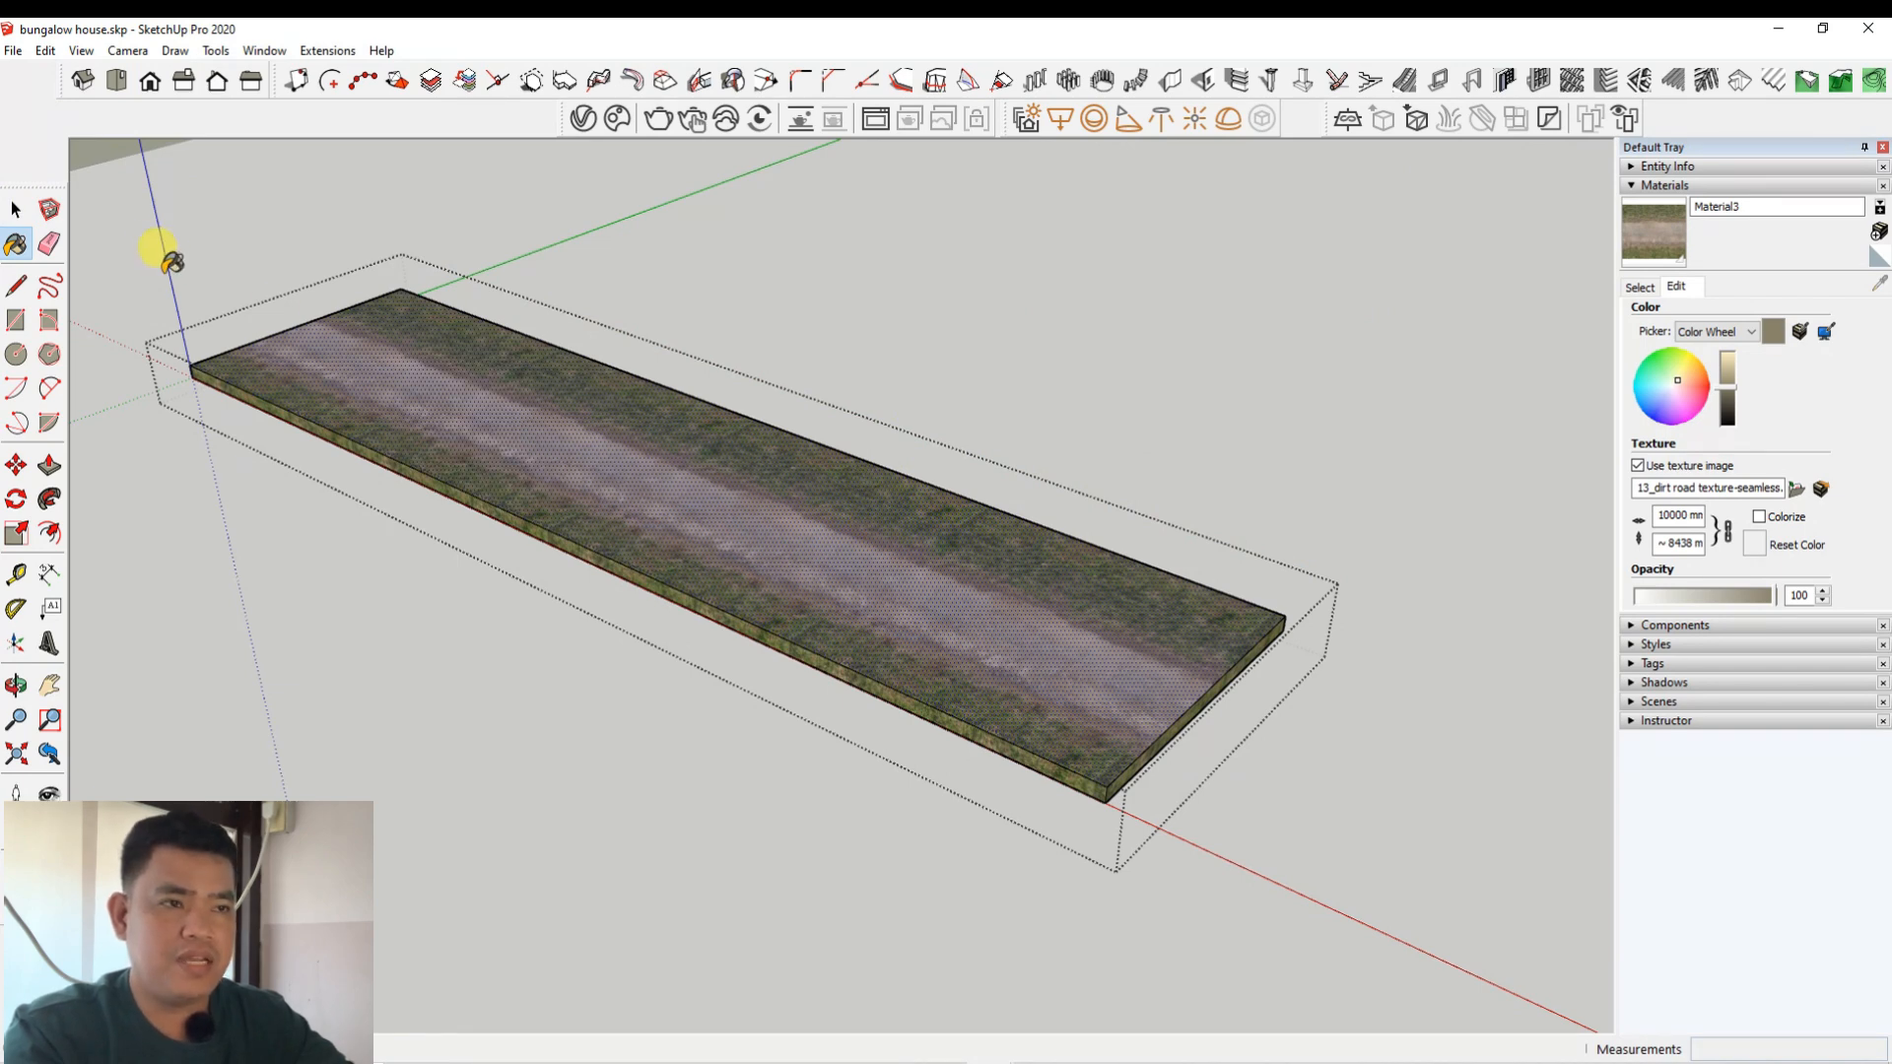
click(16, 209)
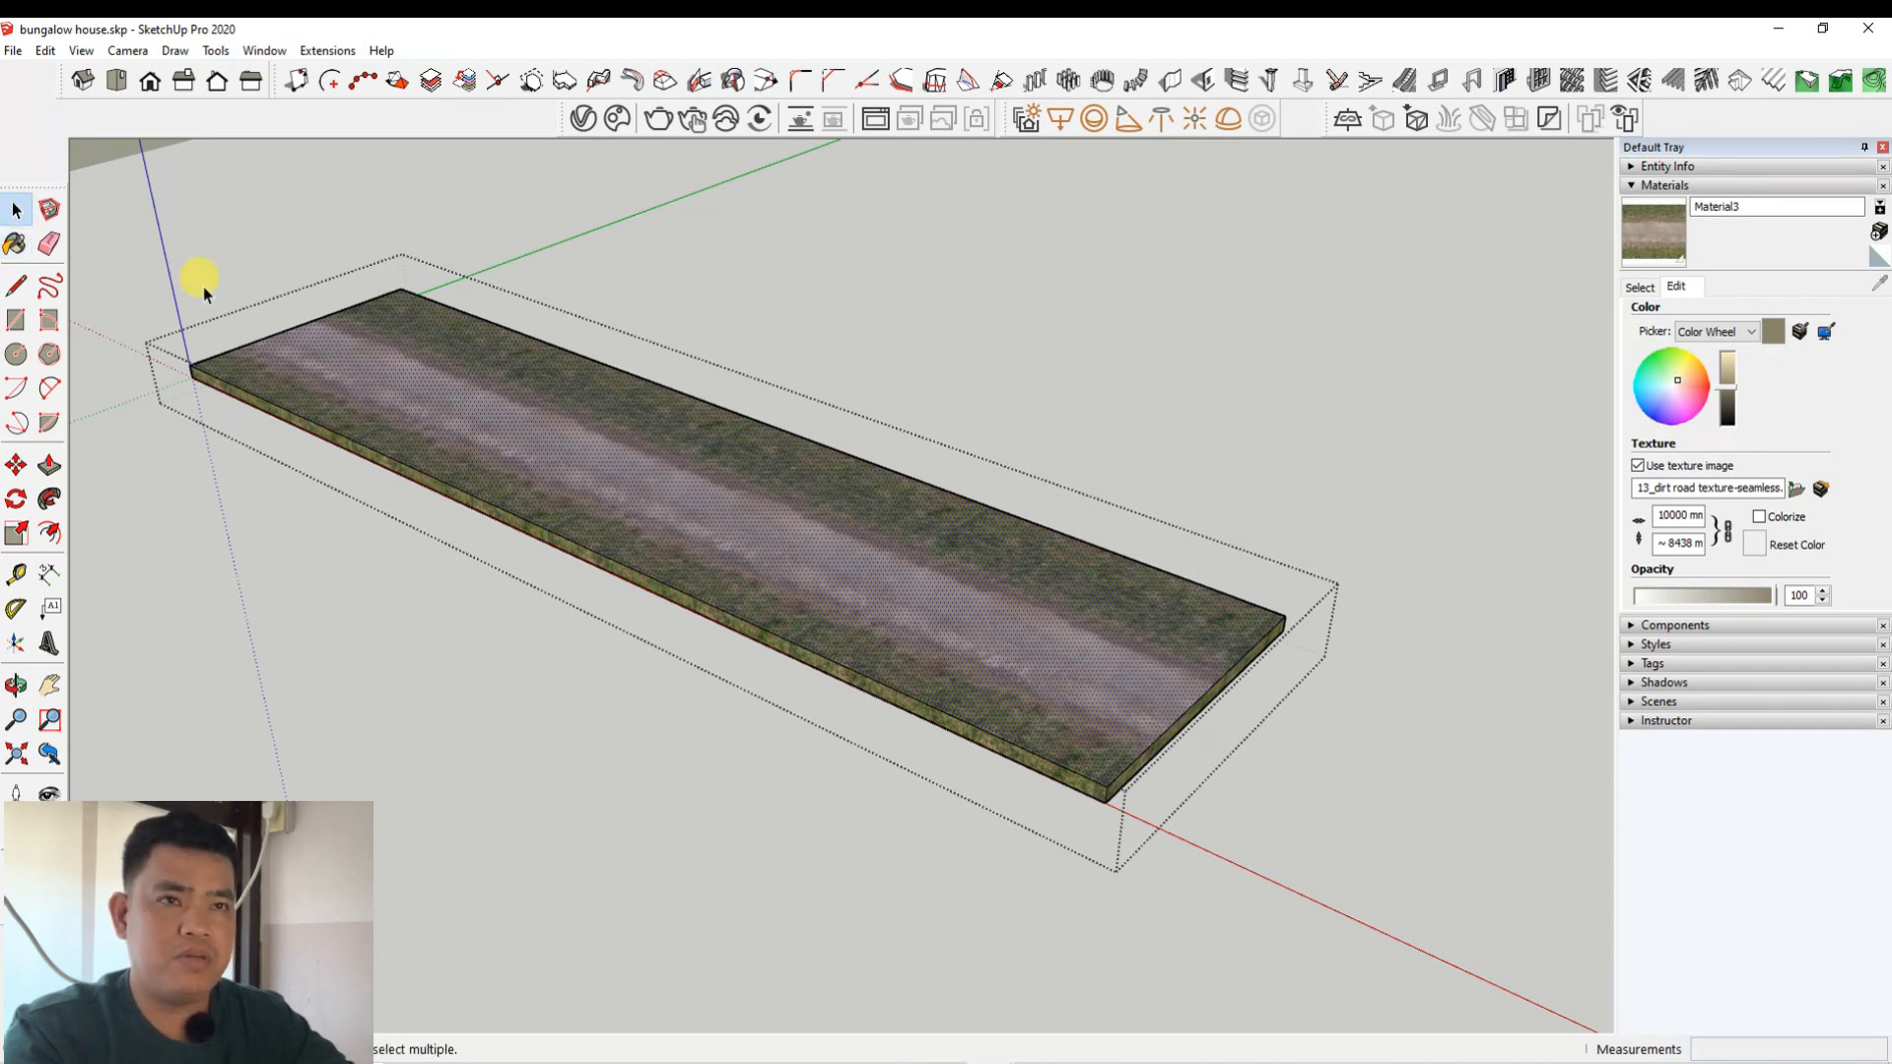
Step: Start Texture Position on the slab's top face and shift the texture origin to the face's near long edge
right_click(694, 508)
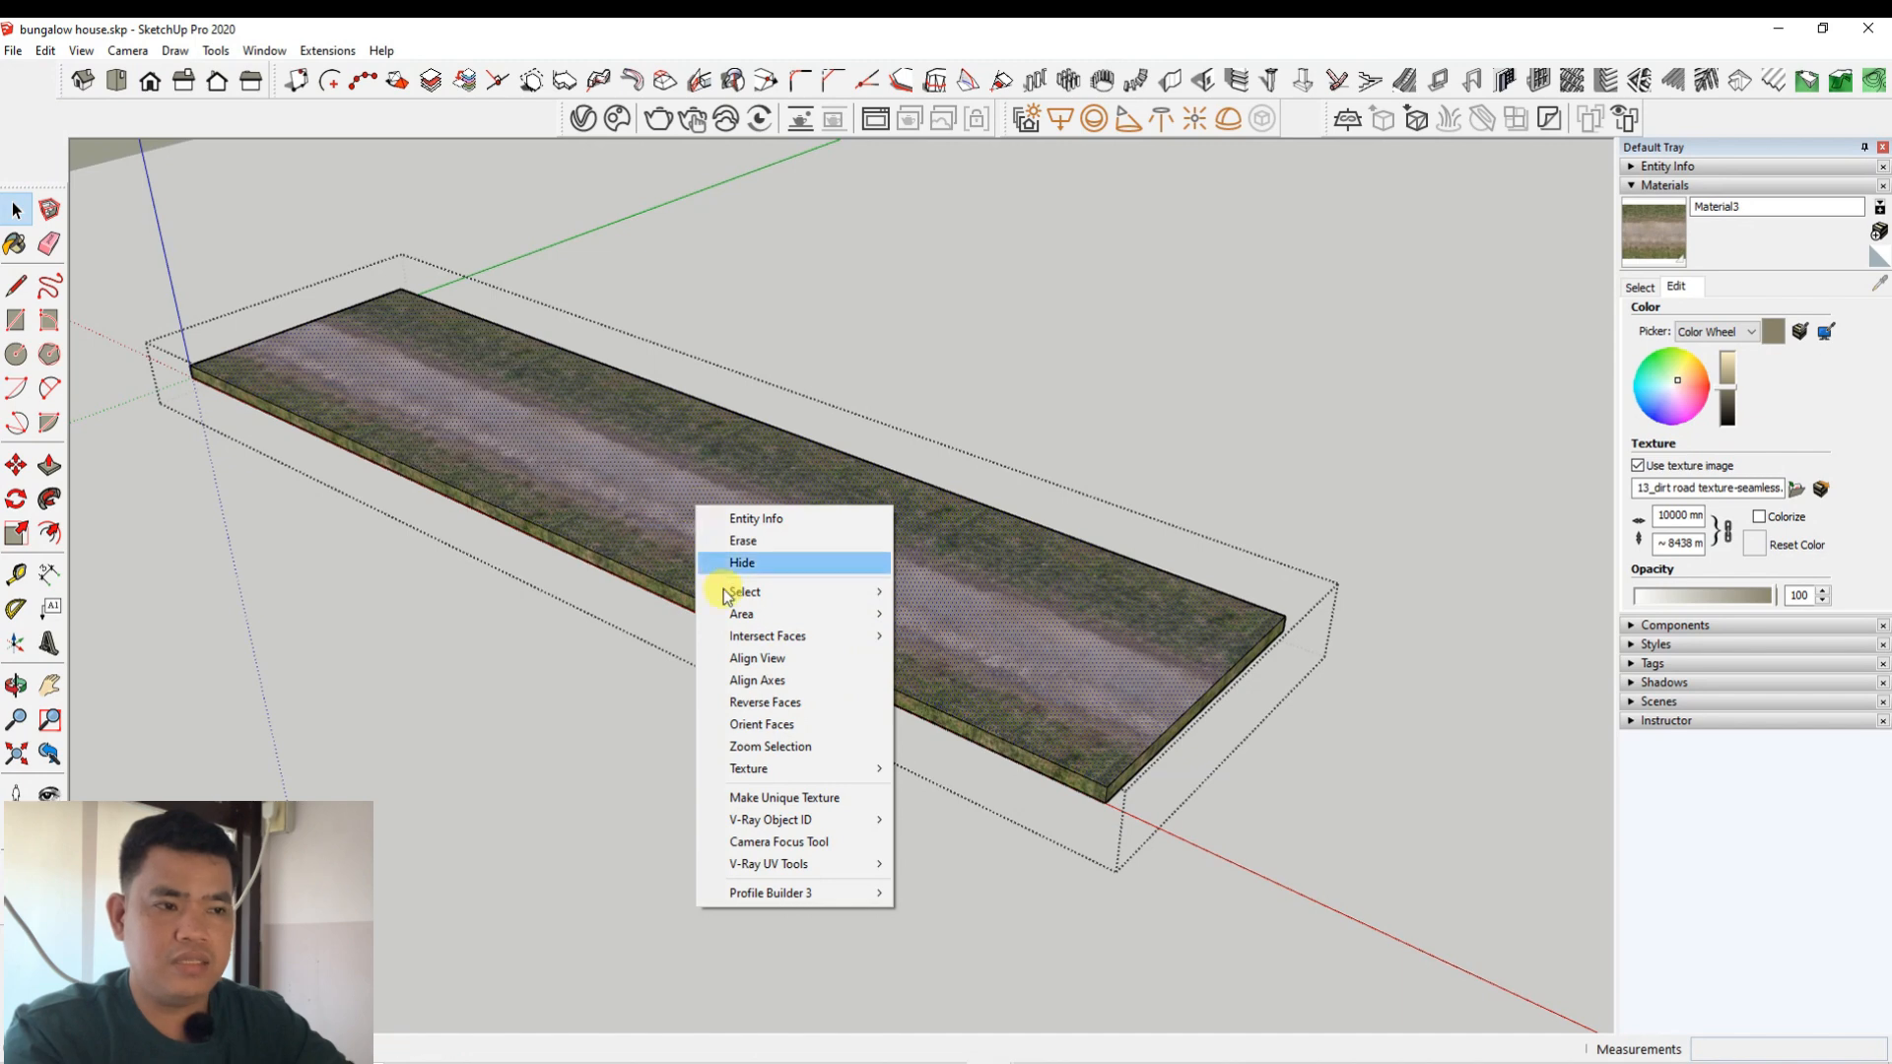
mouse_move(765, 772)
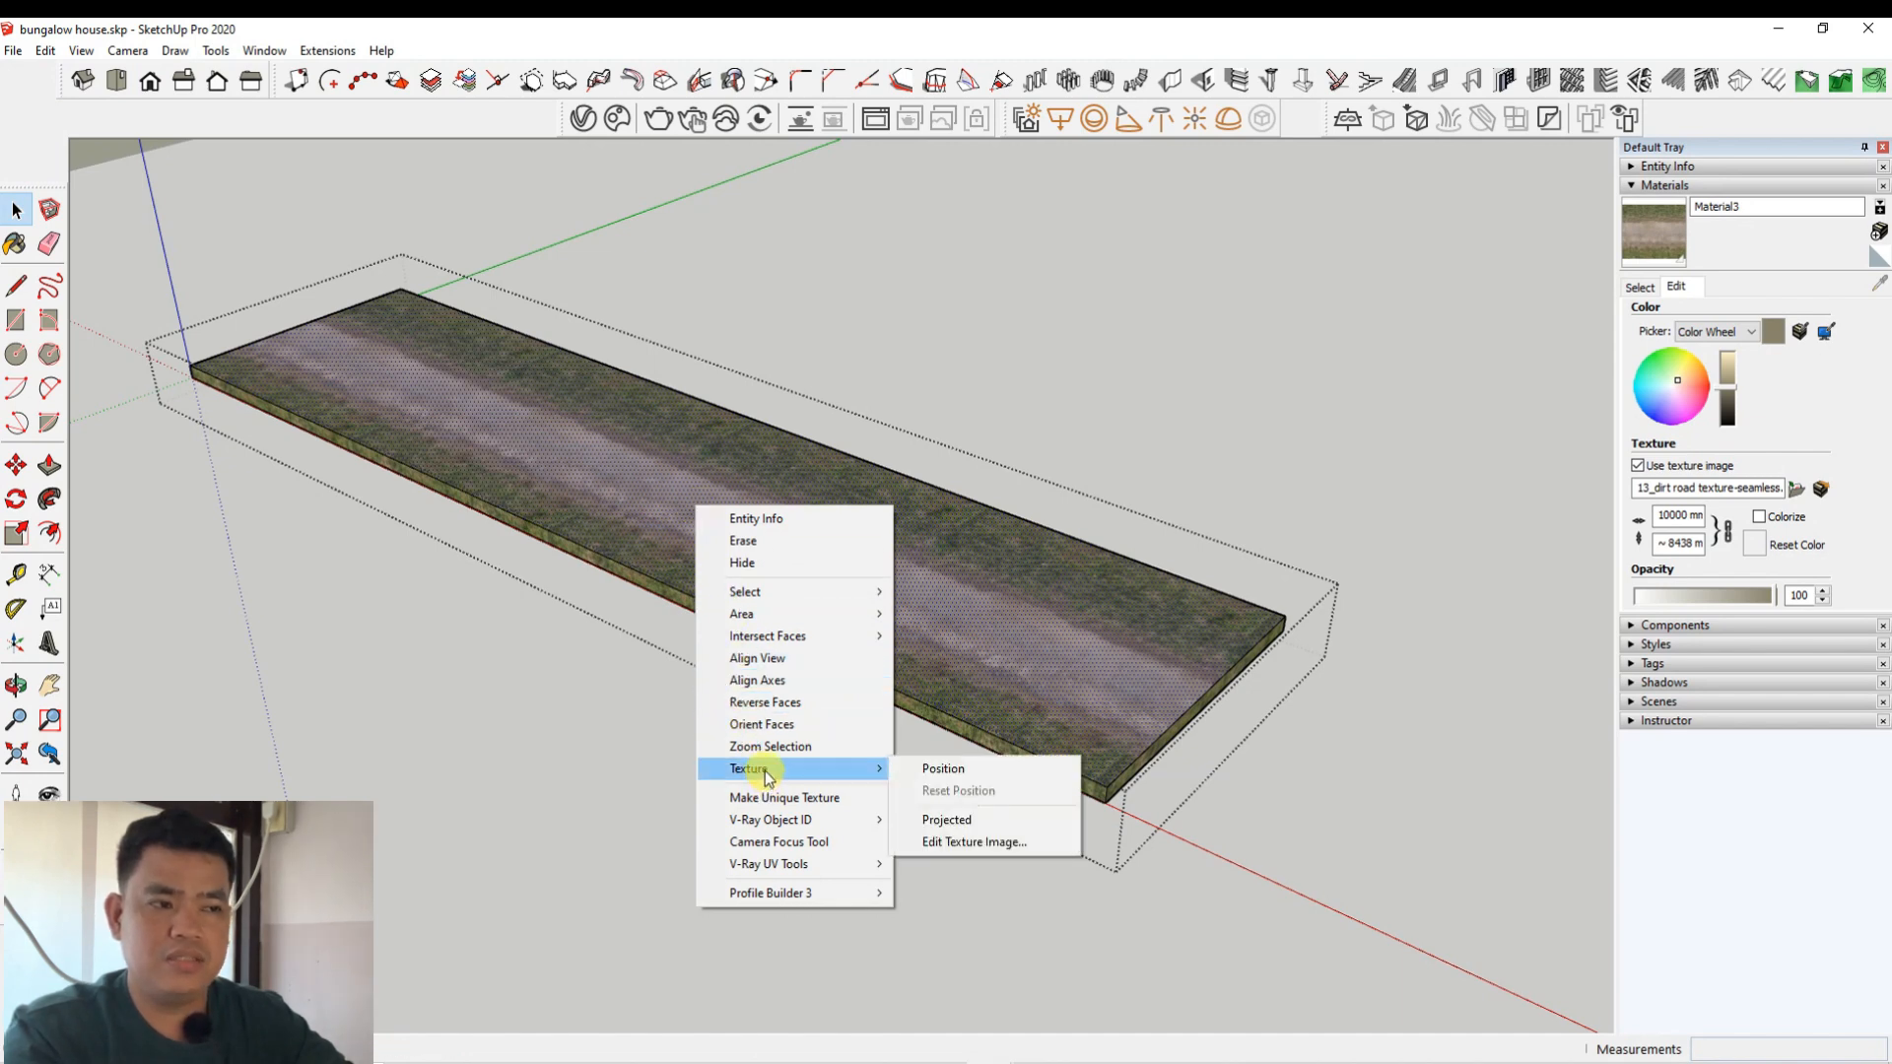
click(947, 774)
scroll(924, 742, down, 1)
scroll(635, 532, up, 1)
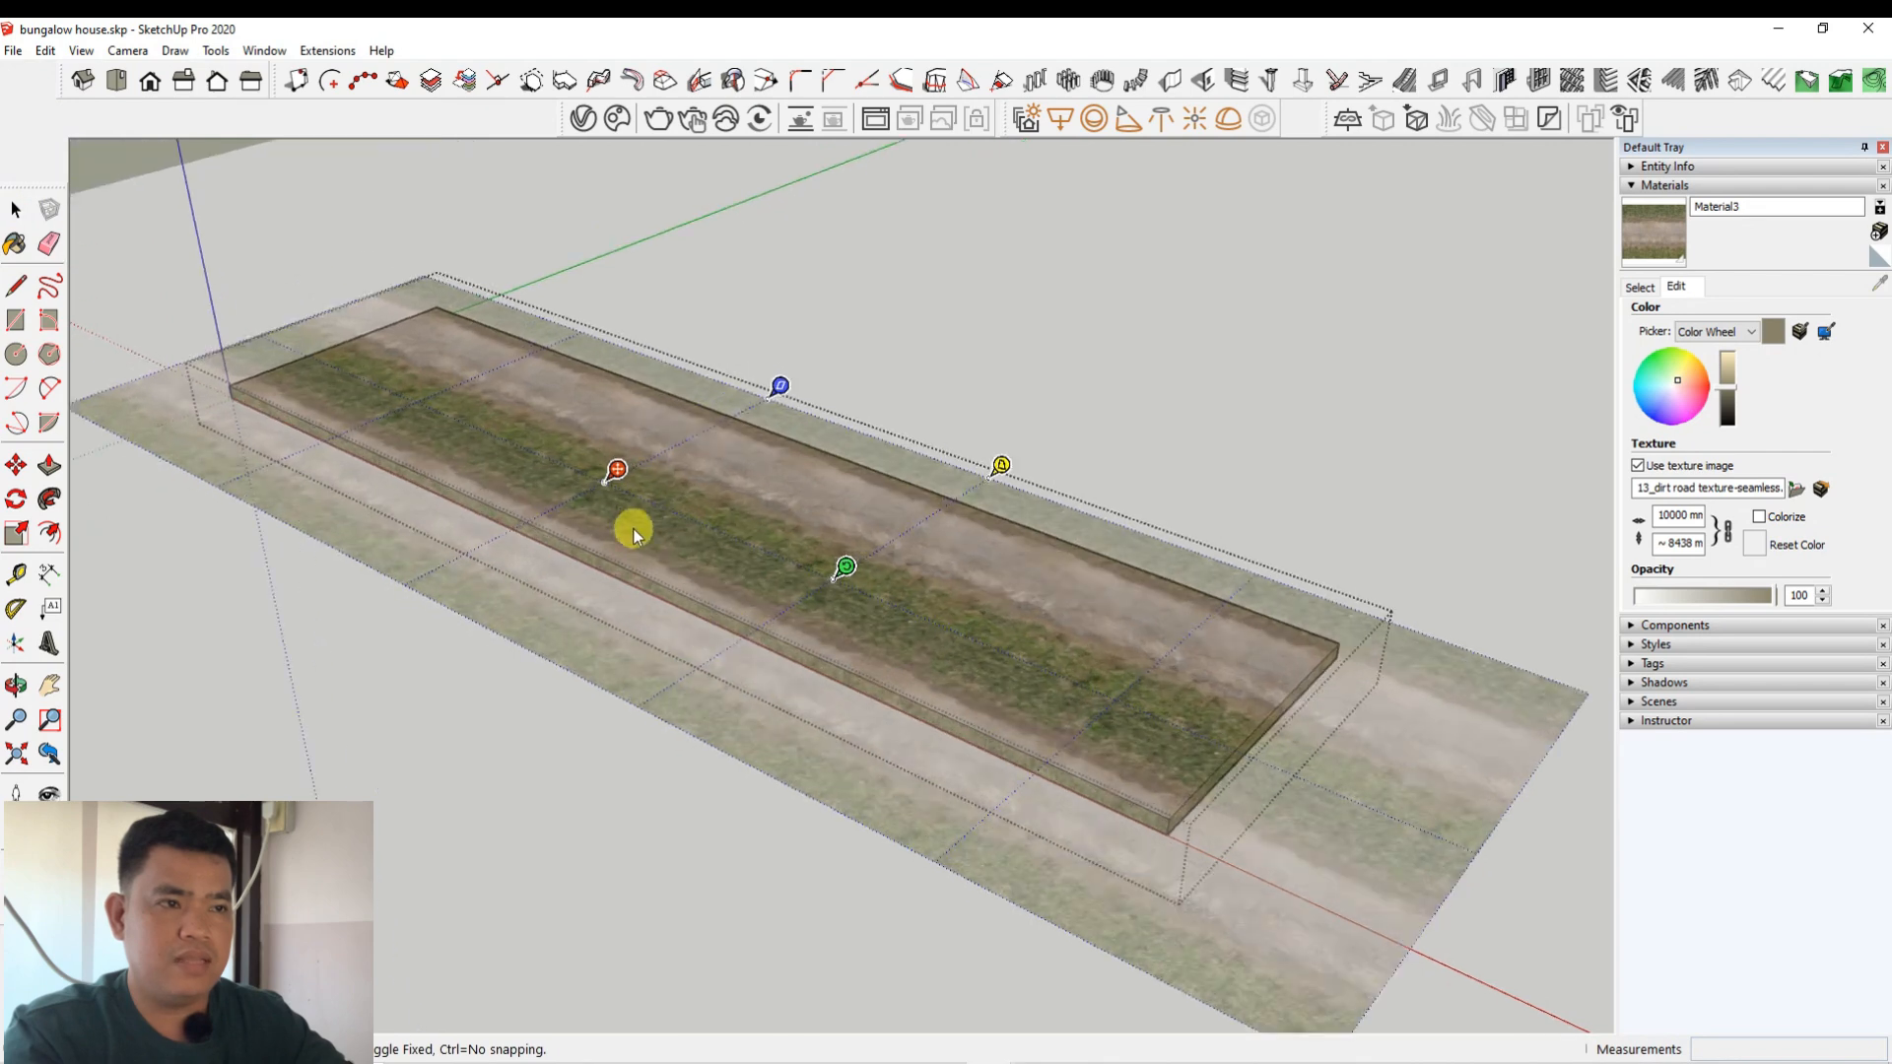
drag(616, 476, 509, 517)
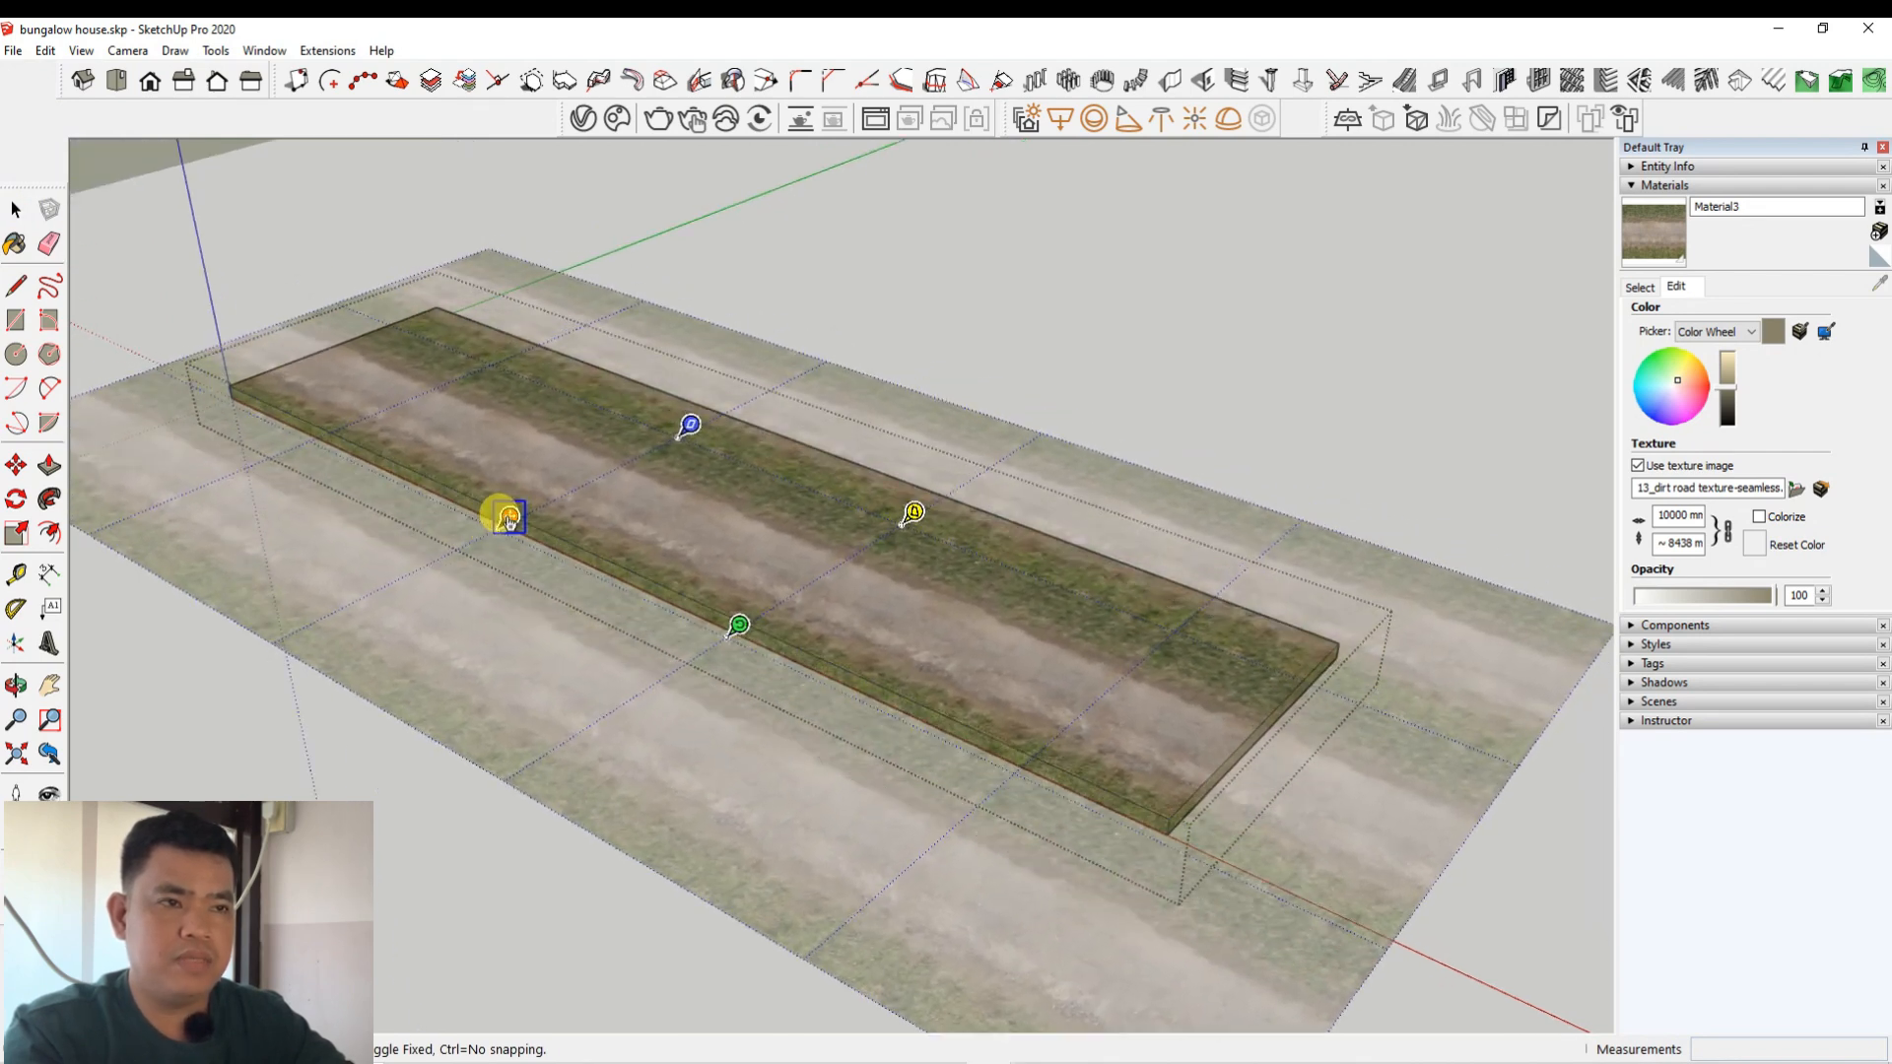
Step: Scale and align the texture with its pins so the dirt track covers most of the slab's width, and finish editing the group
click(689, 424)
drag(688, 426, 774, 390)
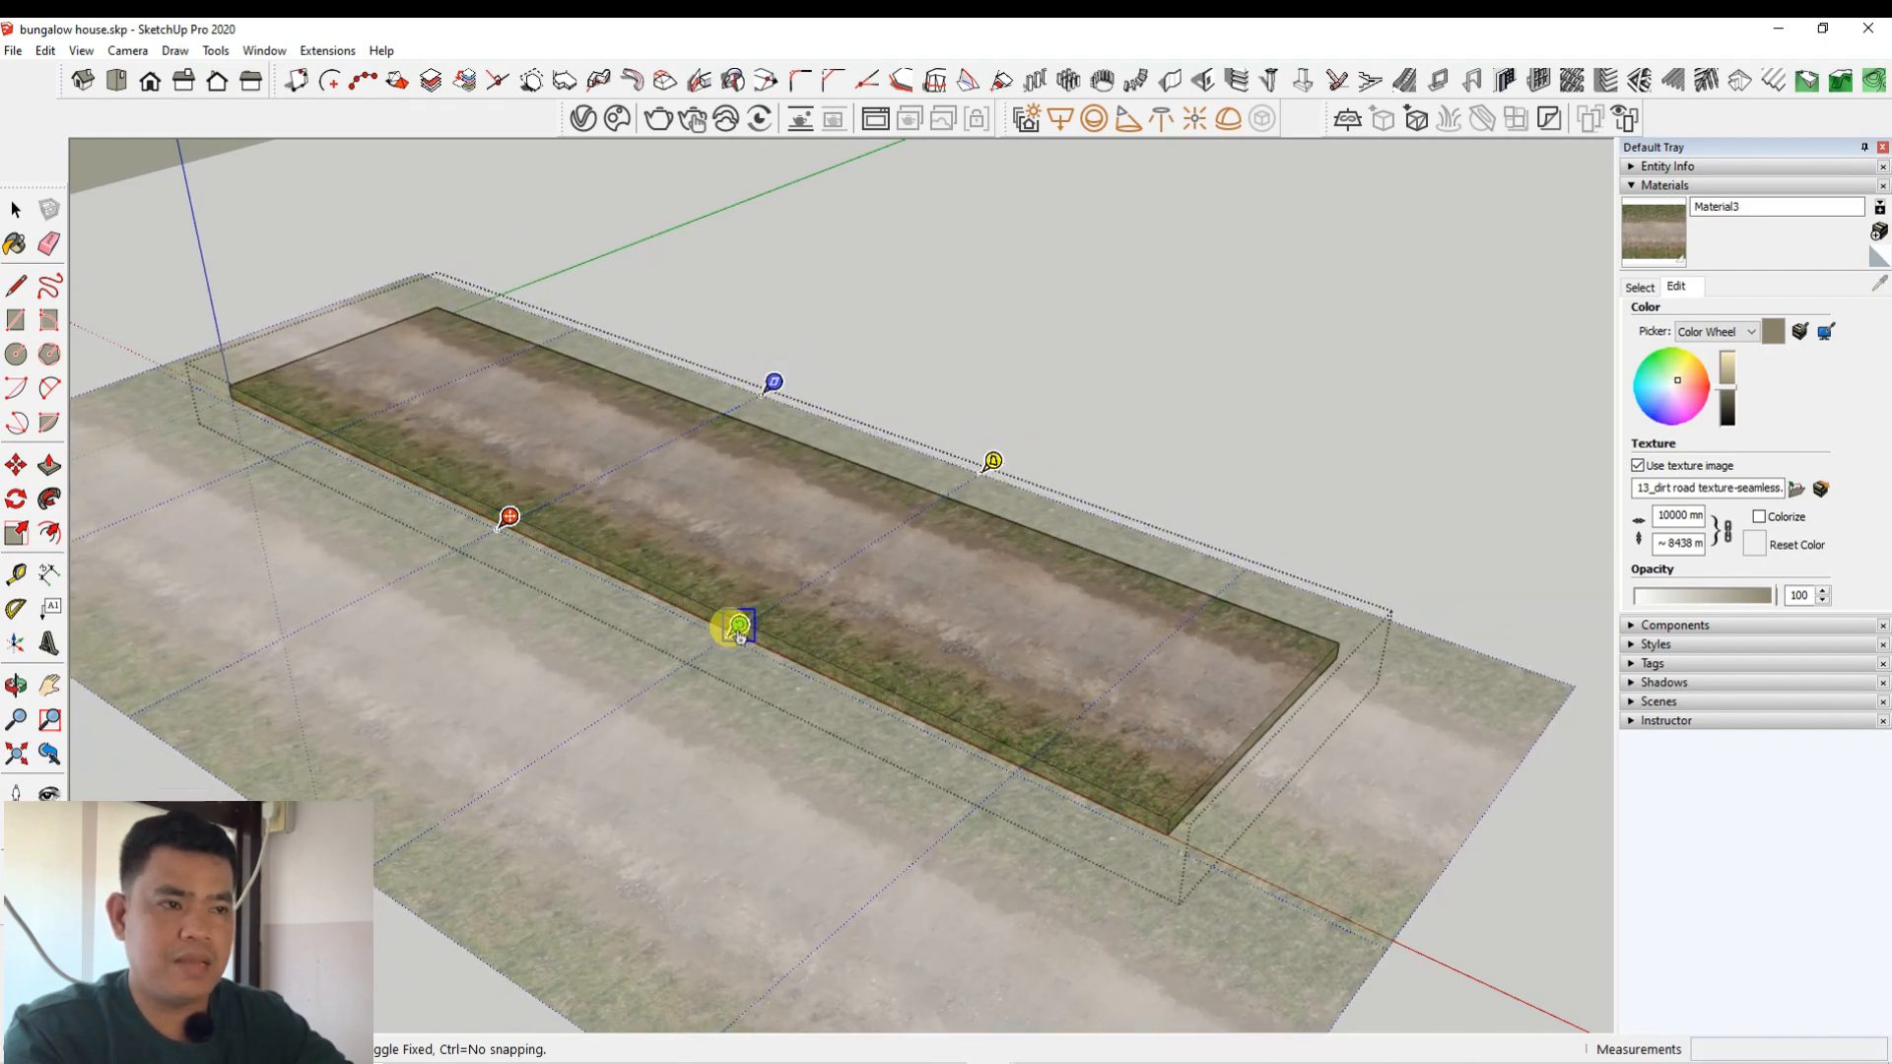
drag(739, 637, 783, 662)
drag(508, 516, 472, 529)
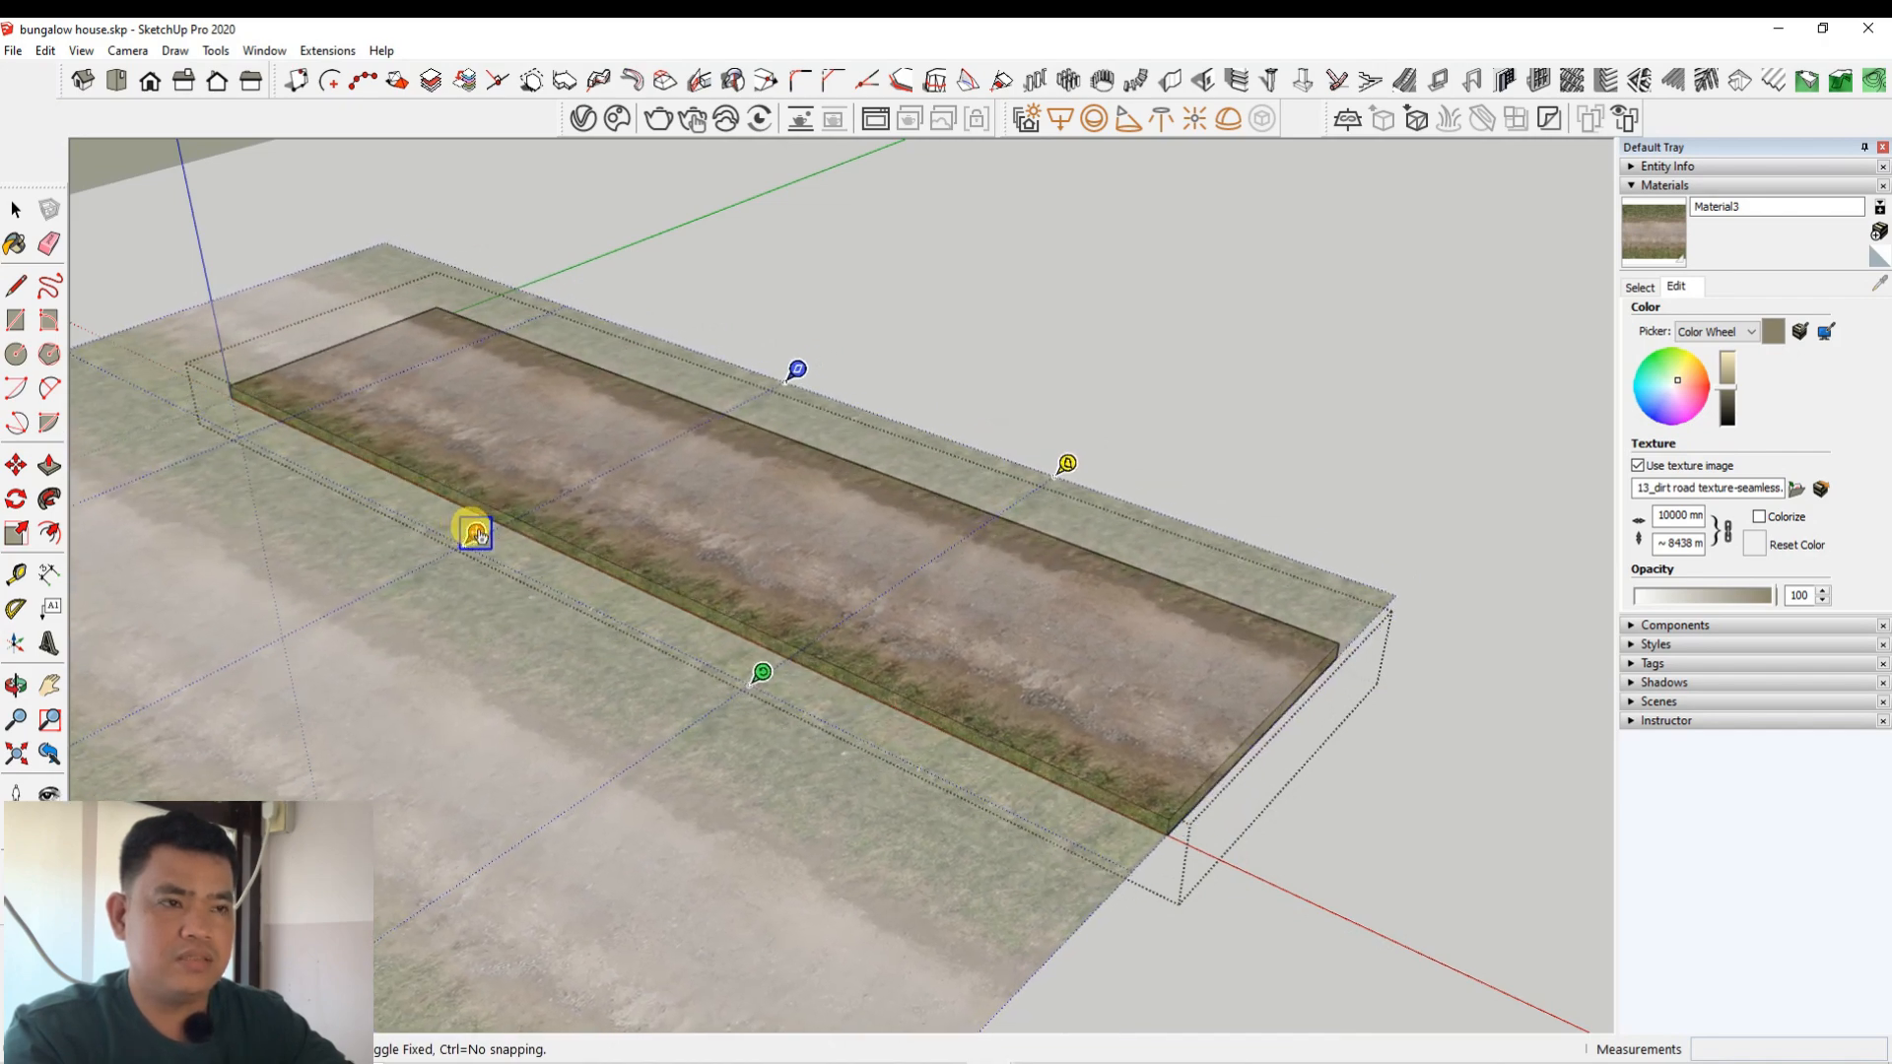
mouse_move(796, 369)
mouse_down()
mouse_move(773, 375)
mouse_move(804, 365)
mouse_up()
scroll(713, 454, down, 4)
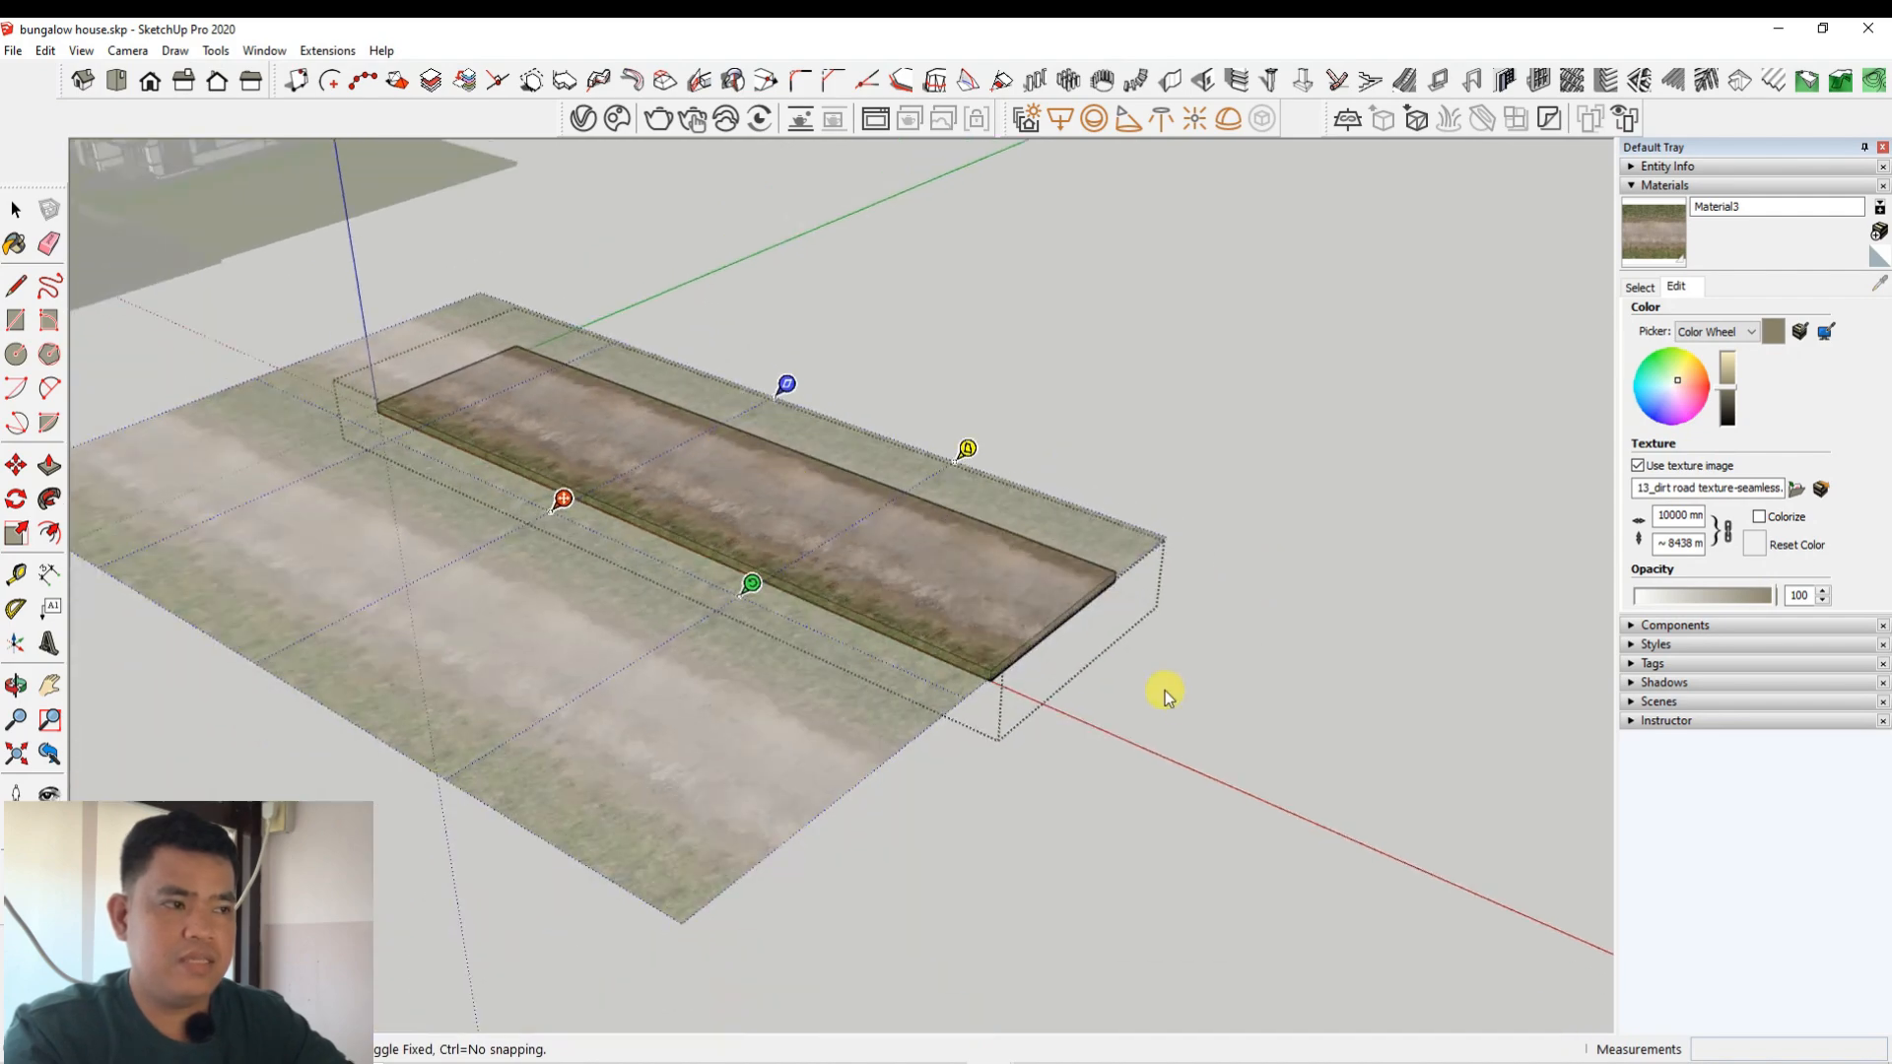
click(1200, 719)
middle_drag(912, 563, 765, 637)
scroll(765, 637, up, 2)
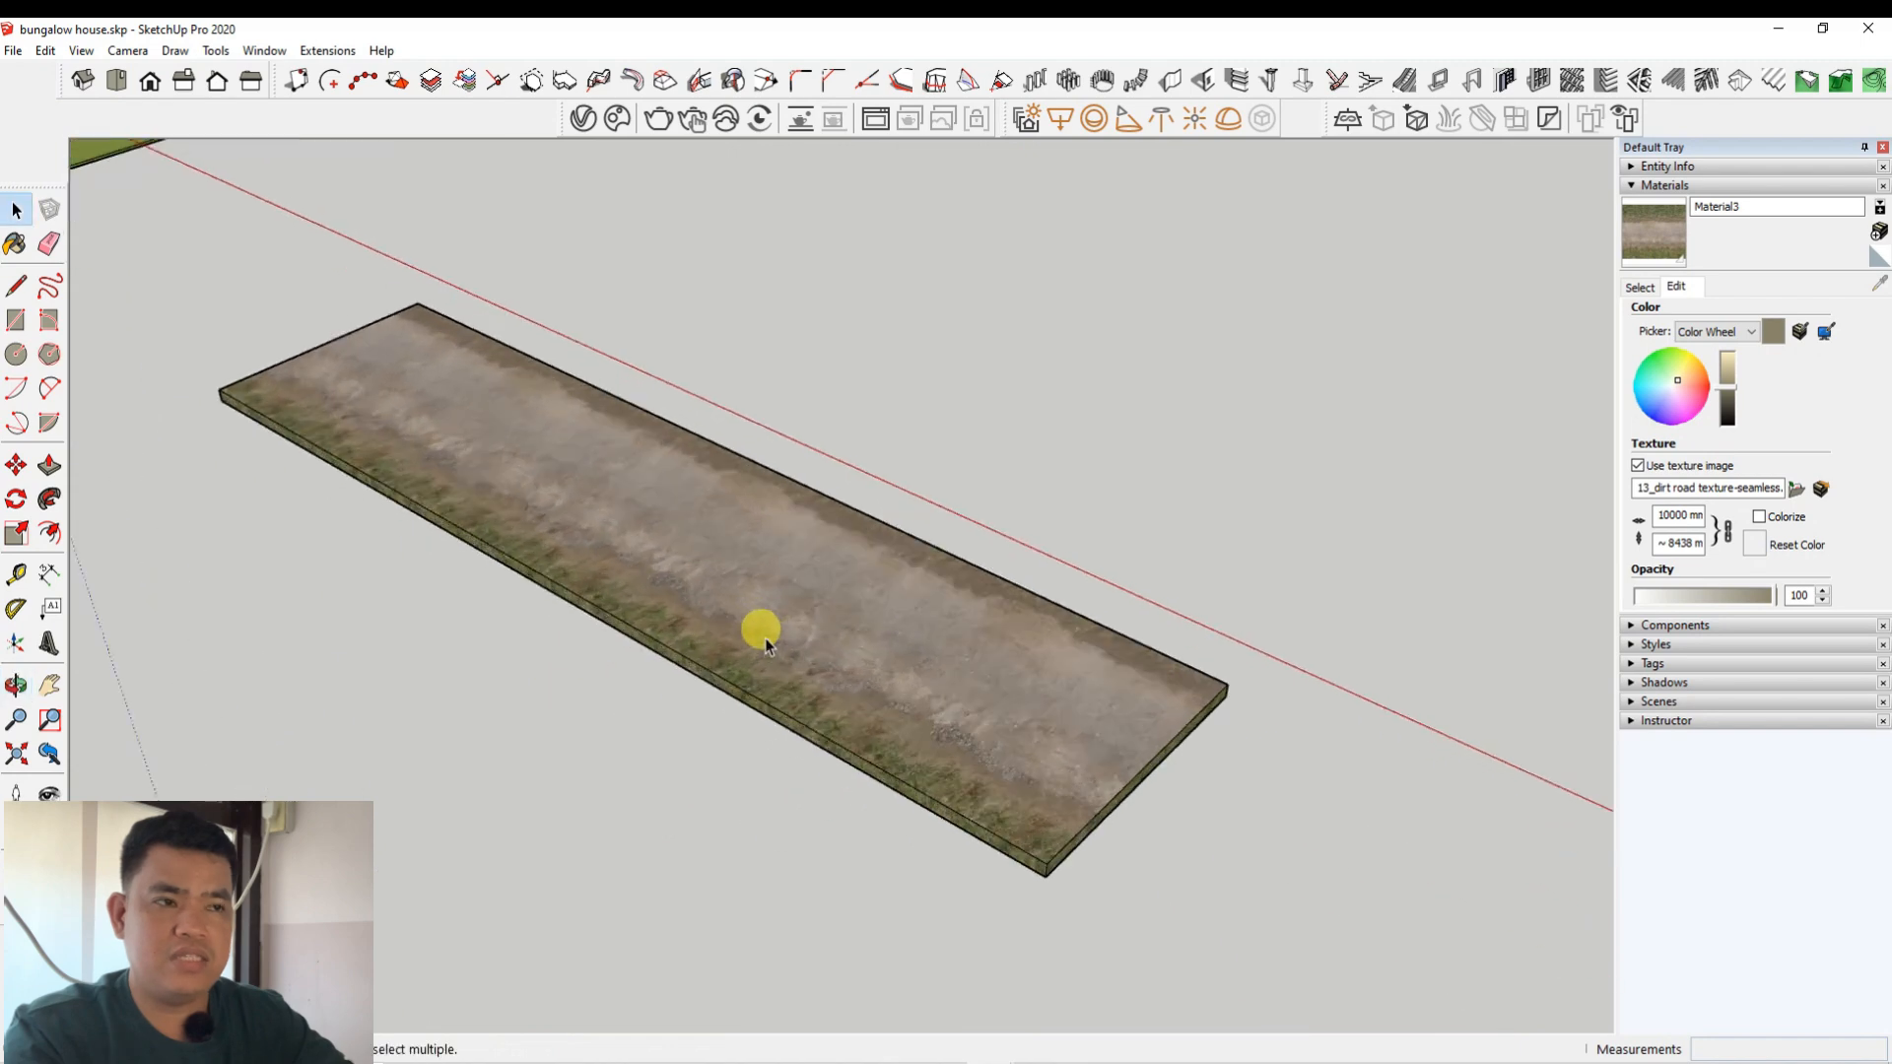
scroll(599, 559, up, 2)
Step: Draw a horizontal rectangle about 48766 by 17572 mm on the far side of the red axis from the textured slab
scroll(690, 560, down, 4)
scroll(763, 541, down, 2)
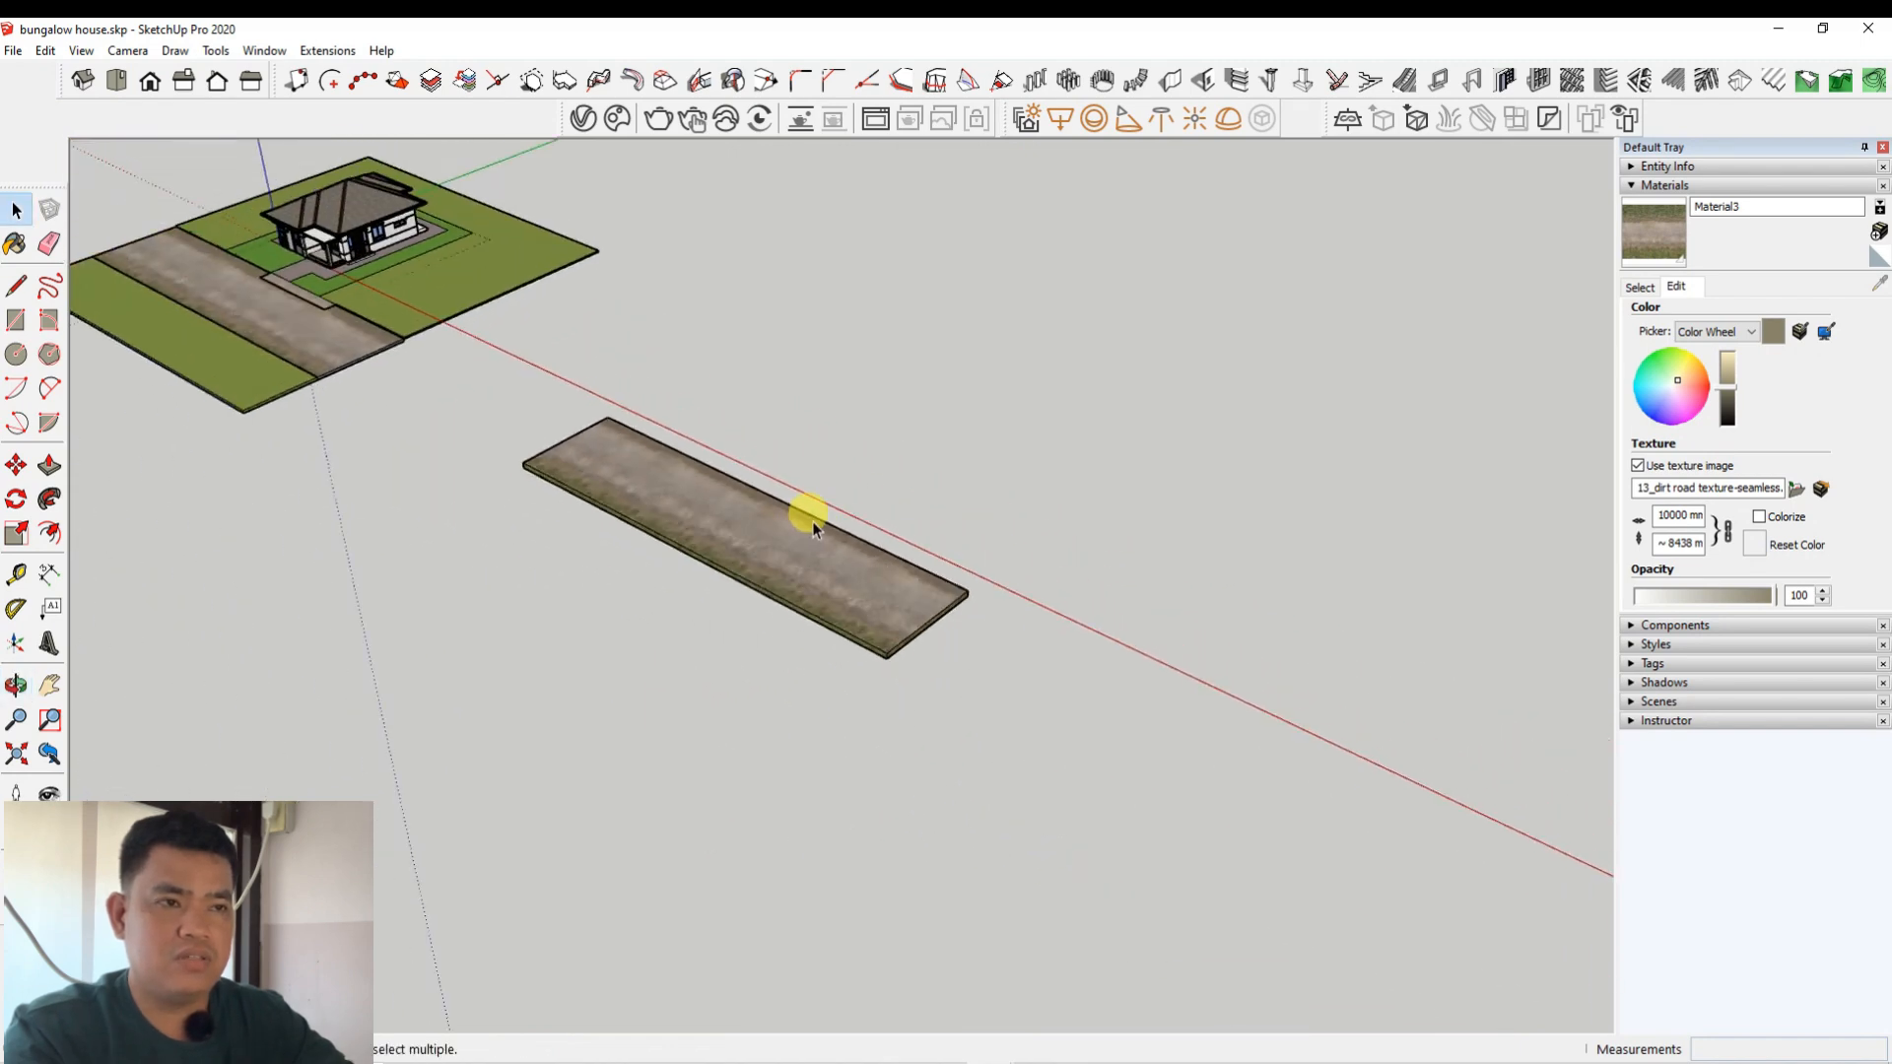
click(16, 320)
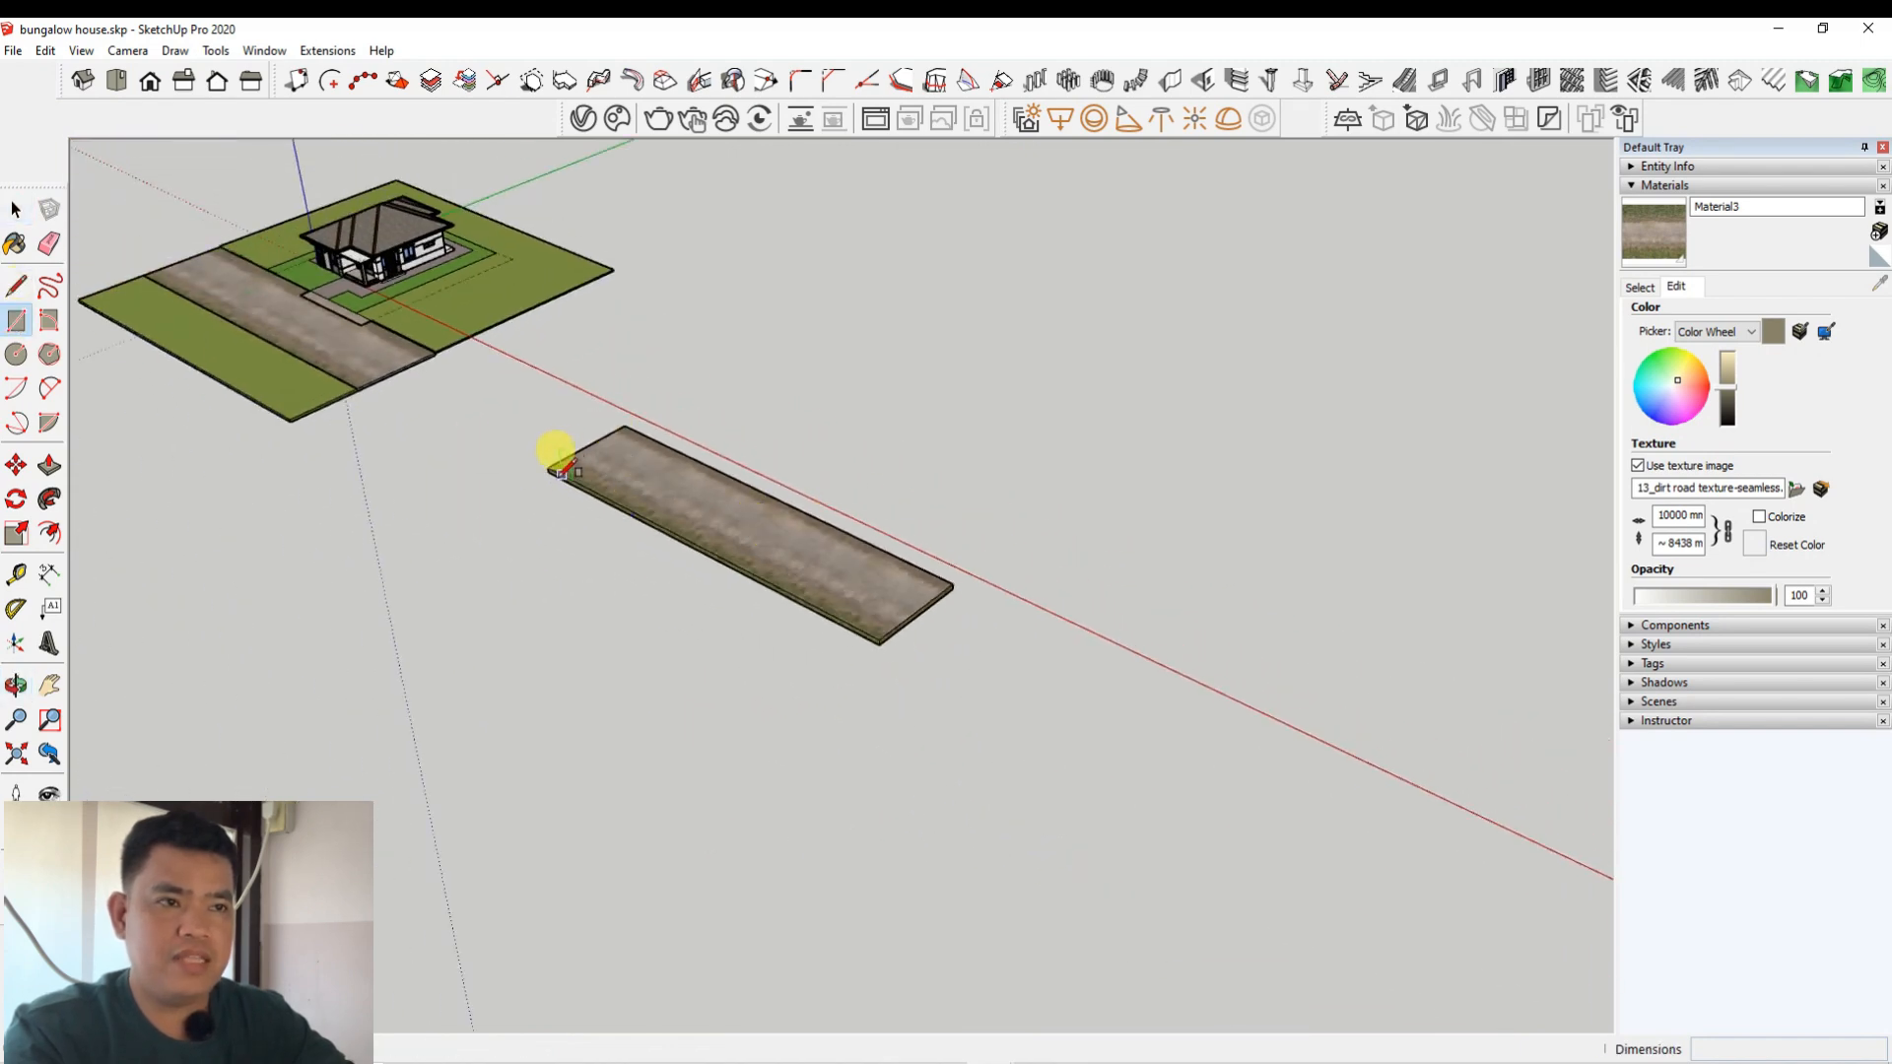
click(725, 373)
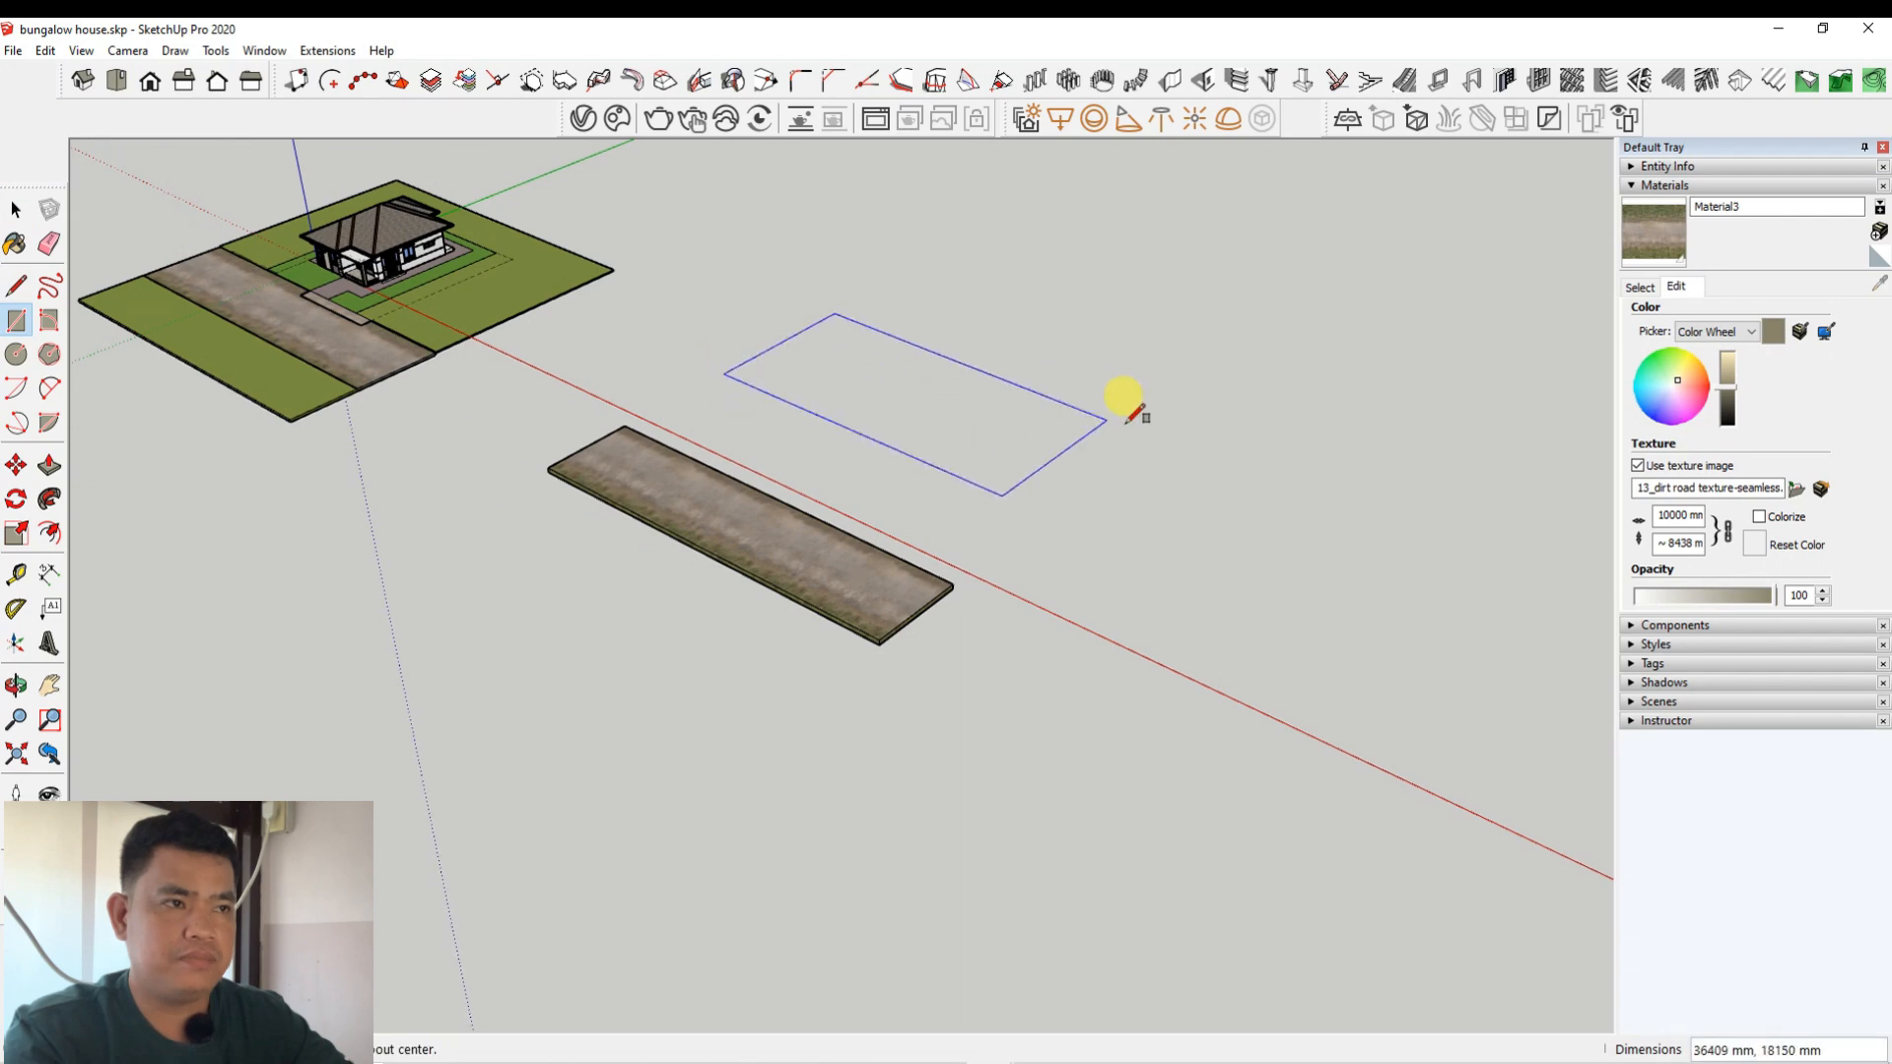
click(1222, 481)
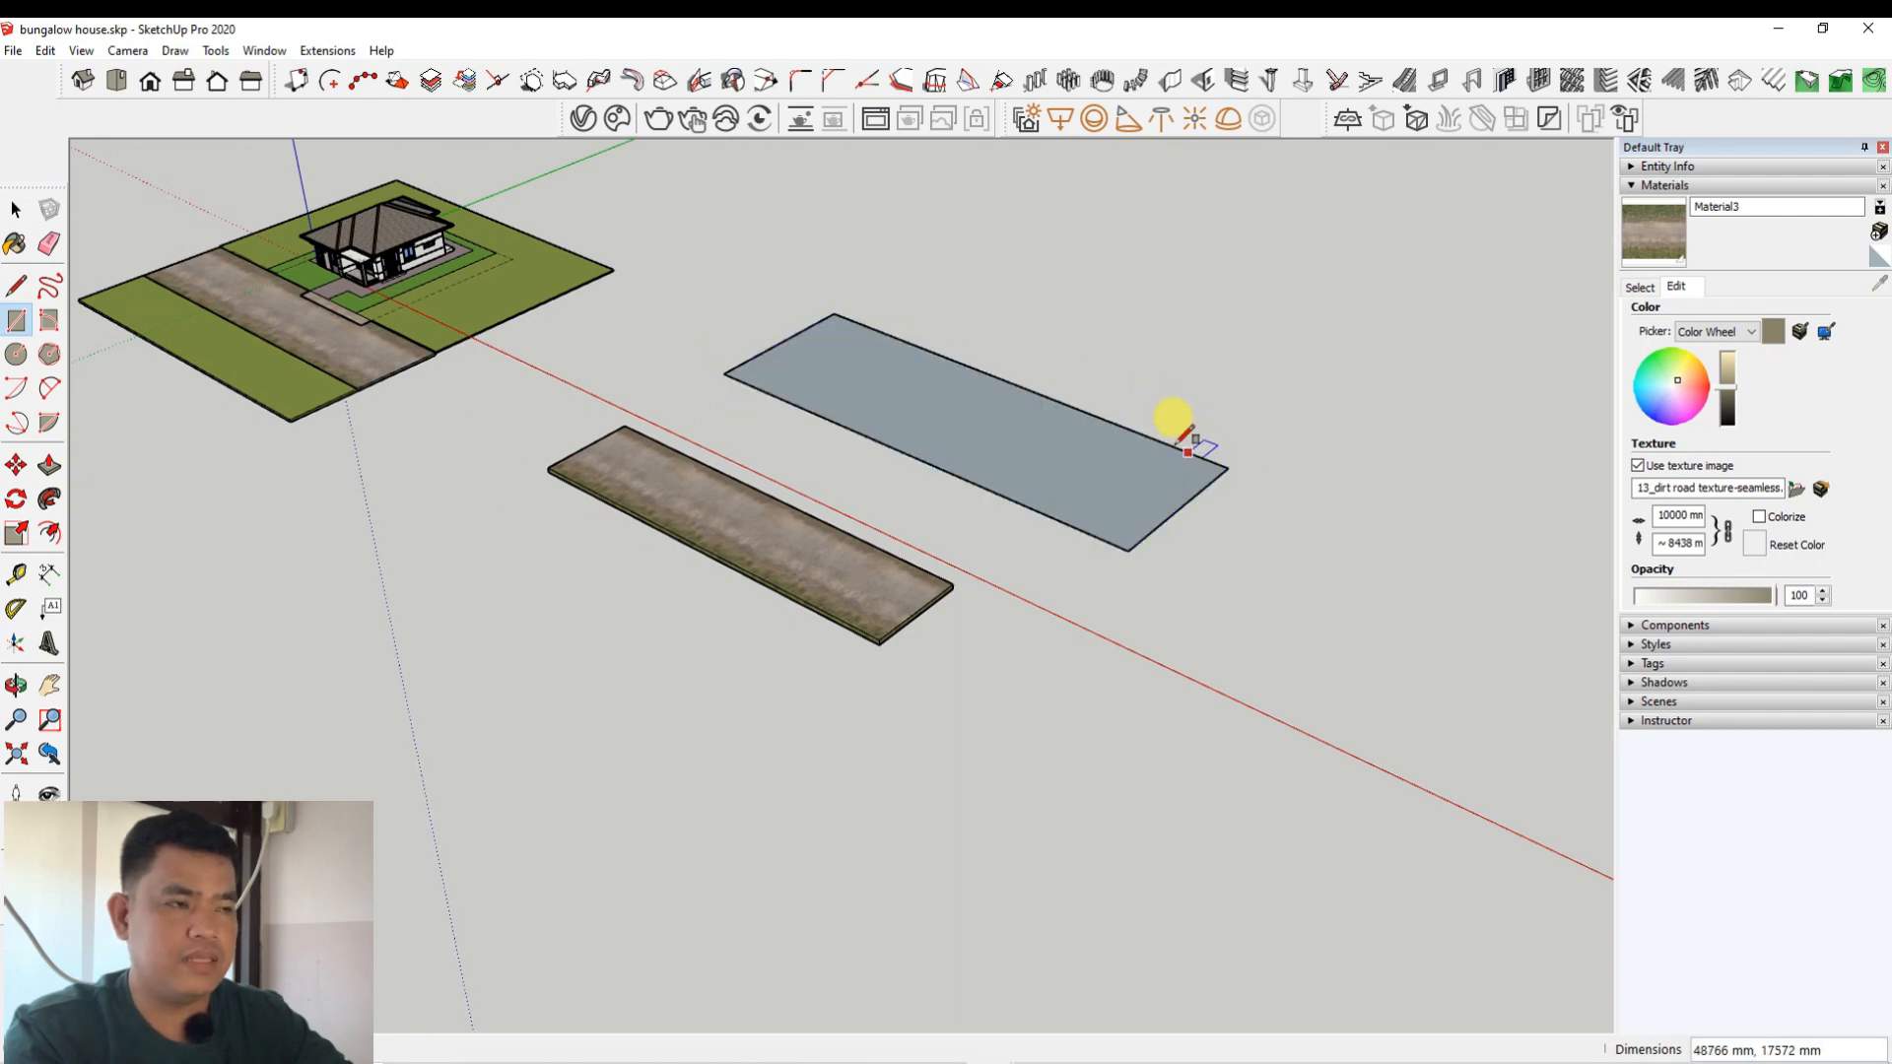
Step: Push/Pull the new rectangle up into a slab about 740 mm thick
scroll(1084, 404, up, 4)
click(51, 467)
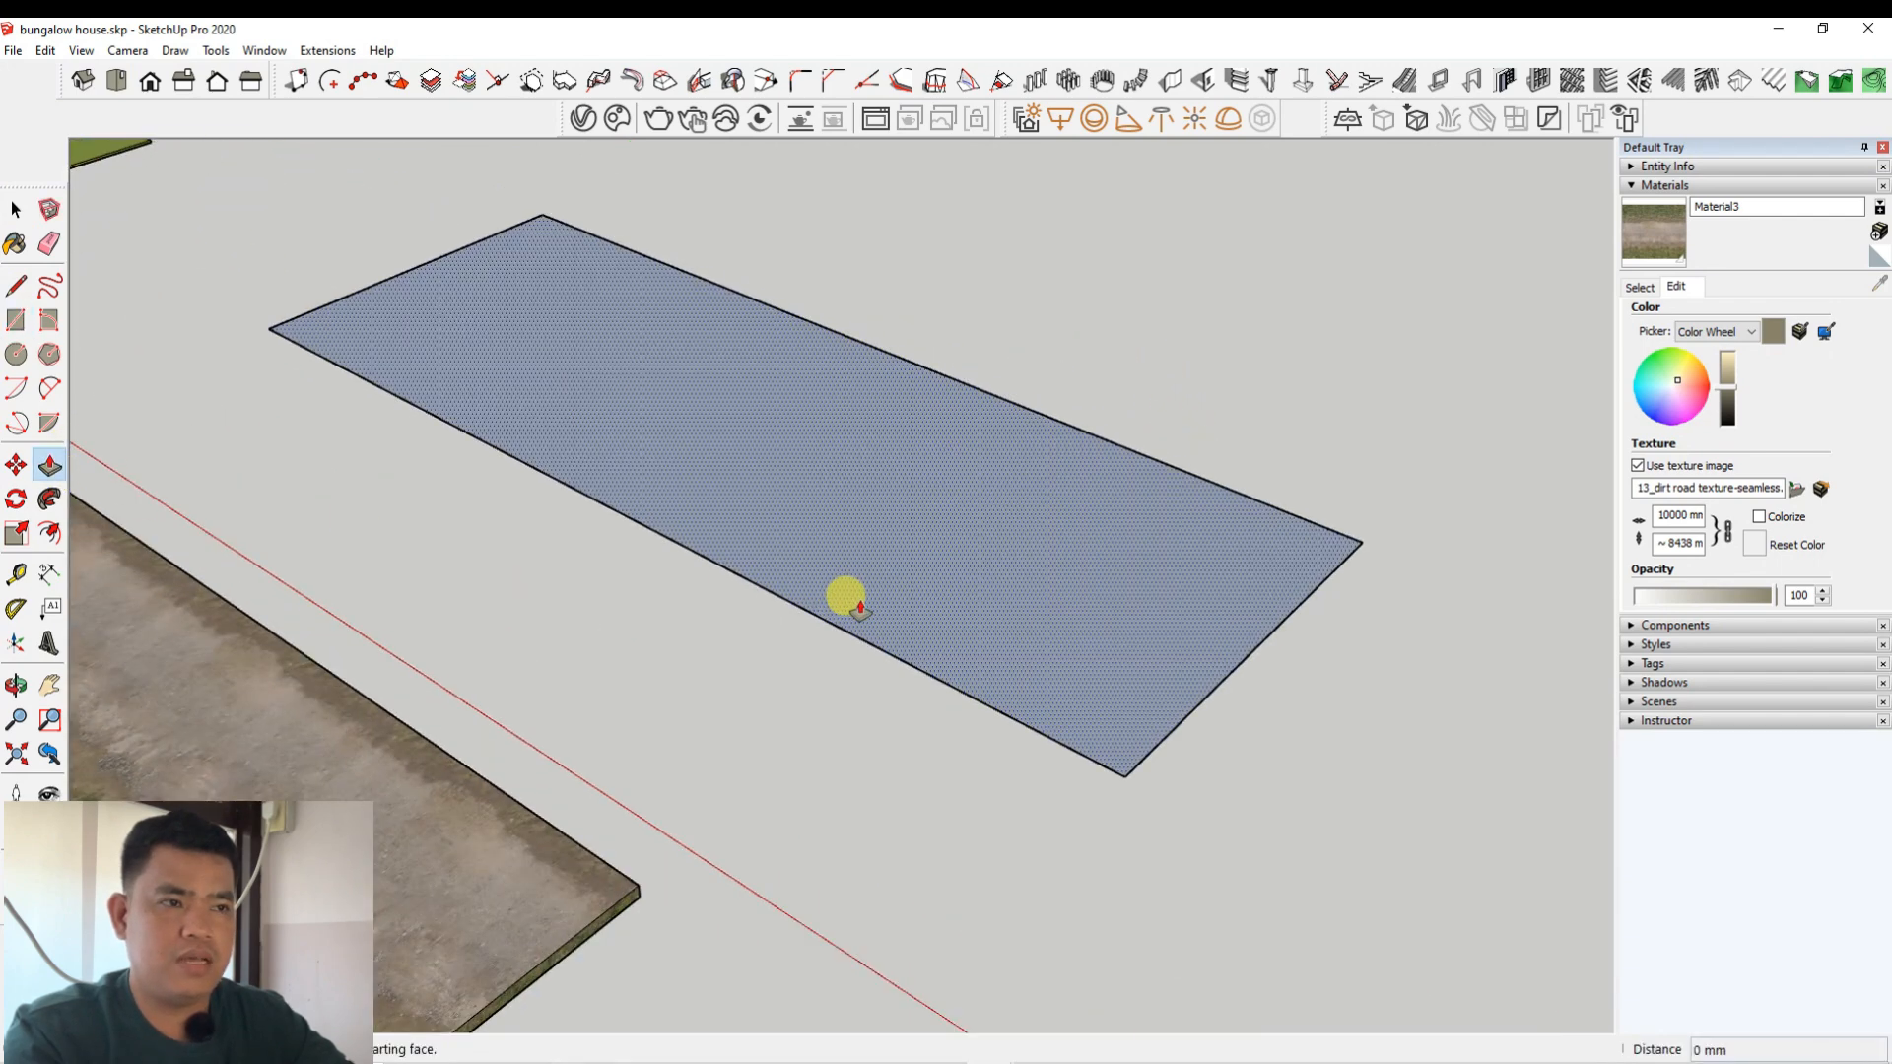
click(844, 600)
scroll(887, 623, down, 3)
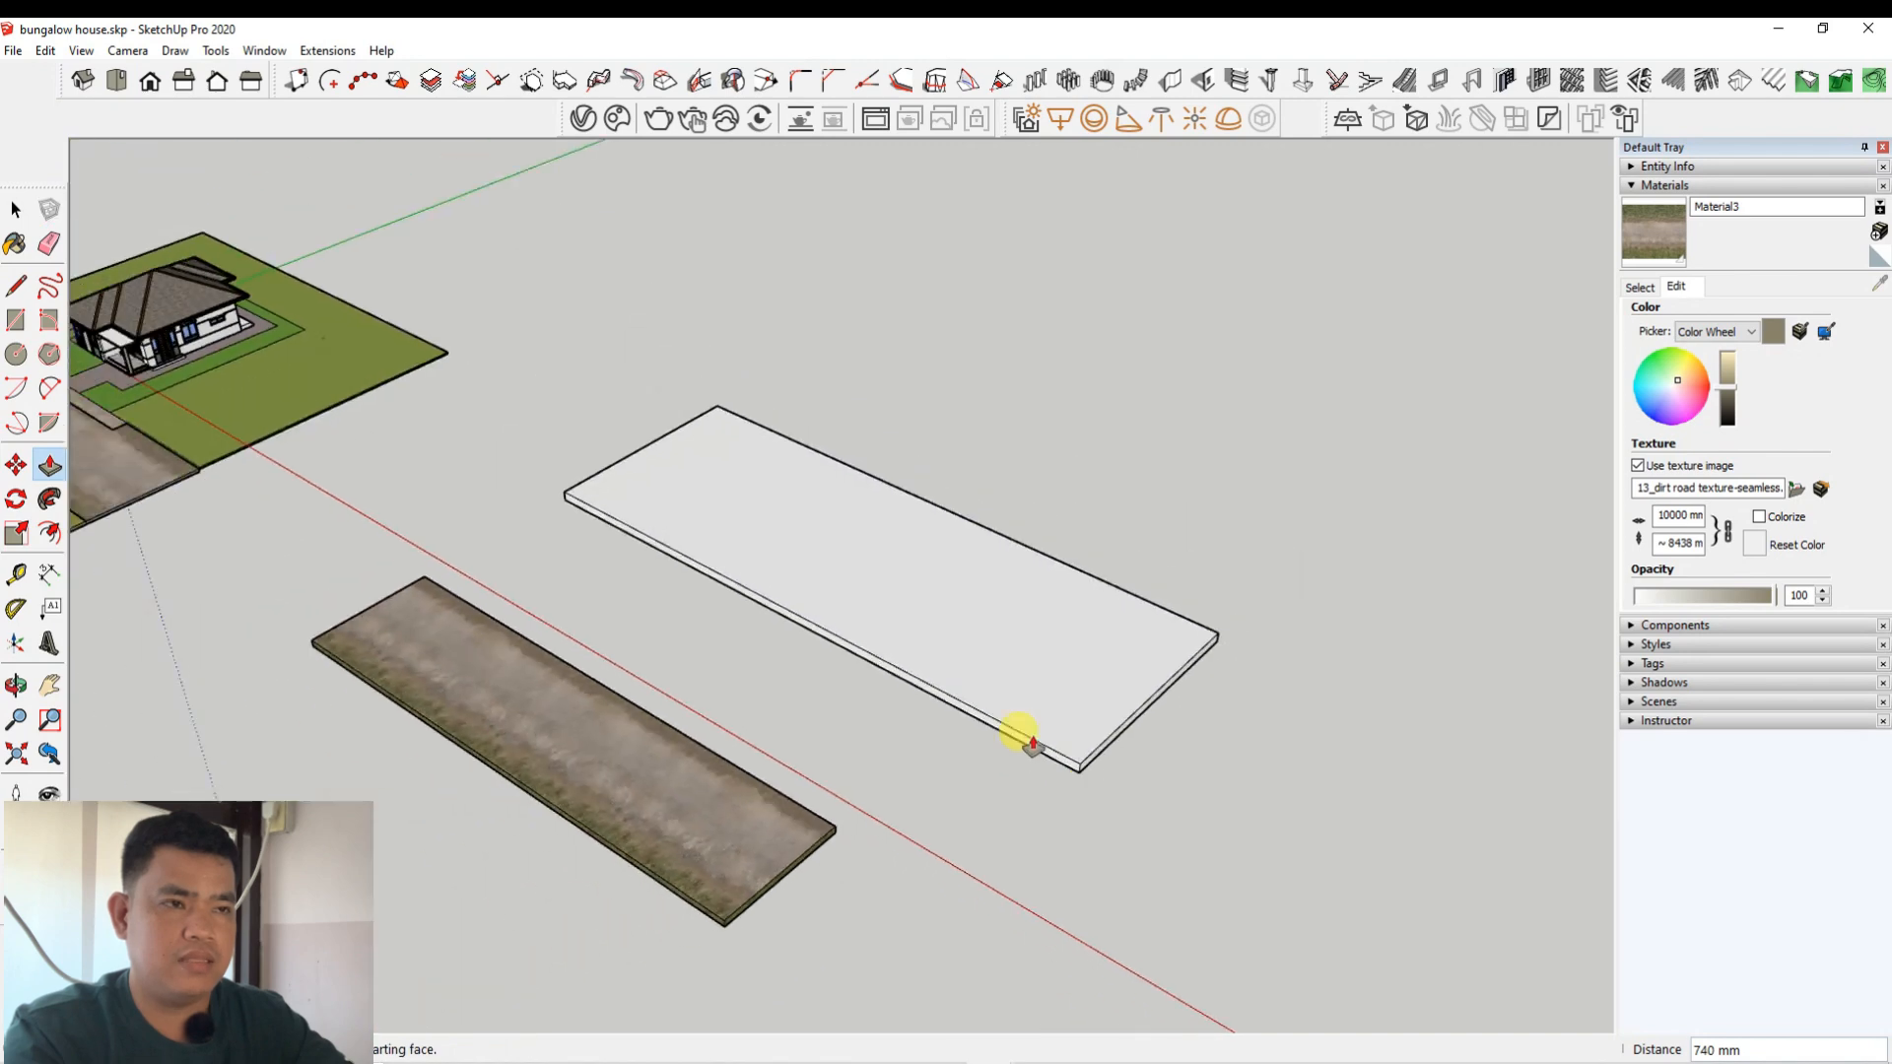
Step: Select the entire new slab and make it a group
scroll(1018, 726, up, 2)
click(14, 208)
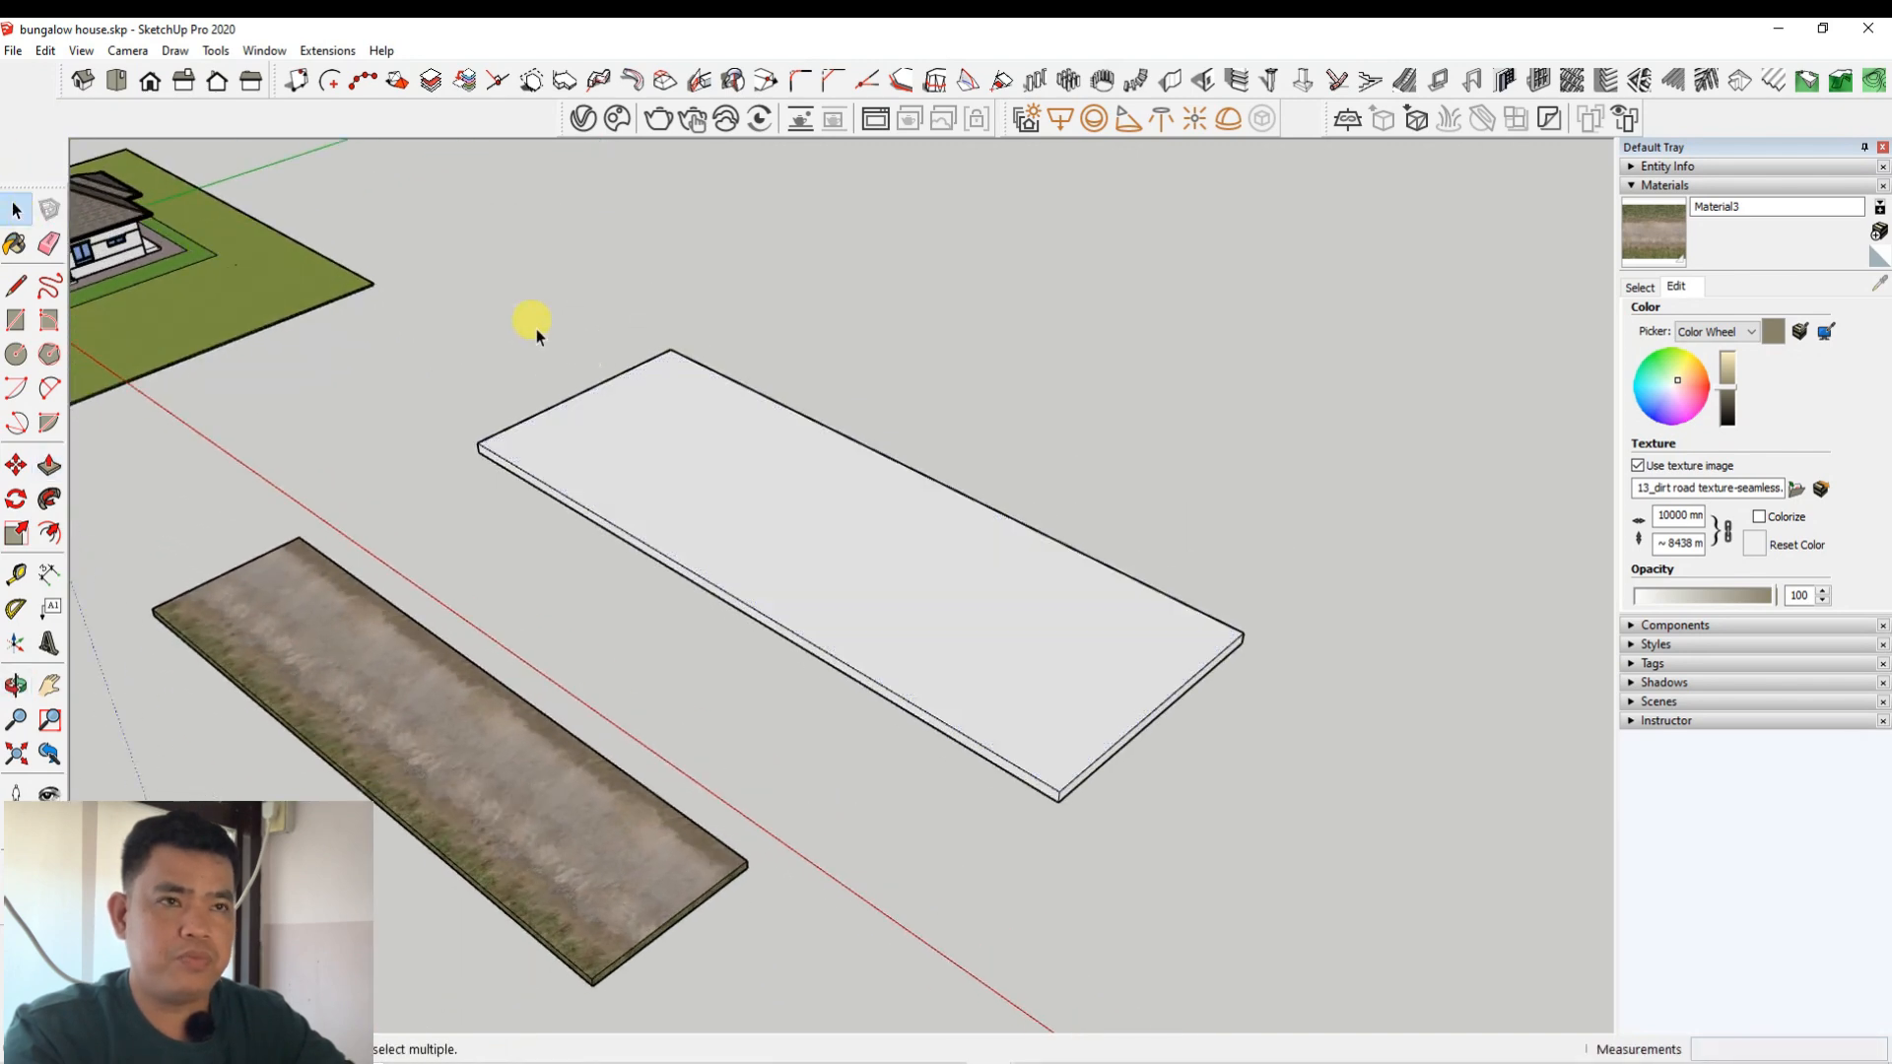
drag(405, 234, 1358, 830)
right_click(770, 506)
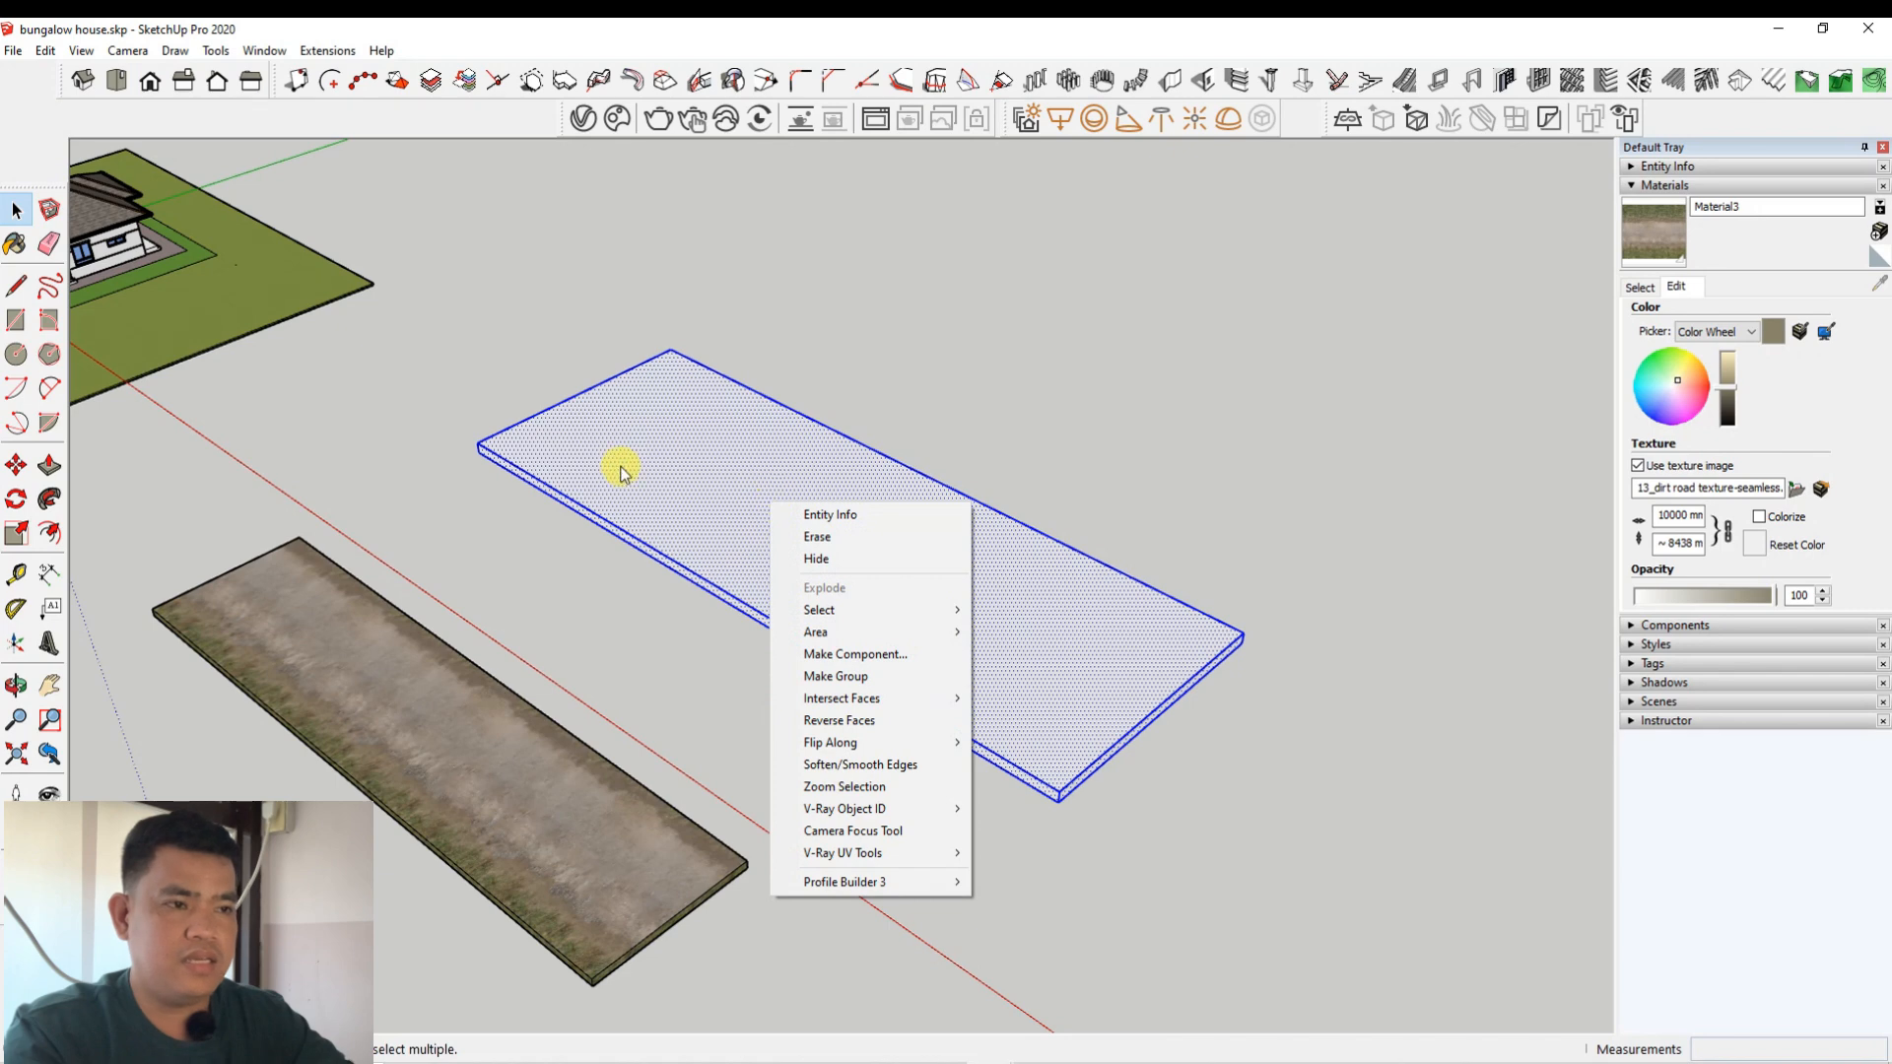
click(837, 680)
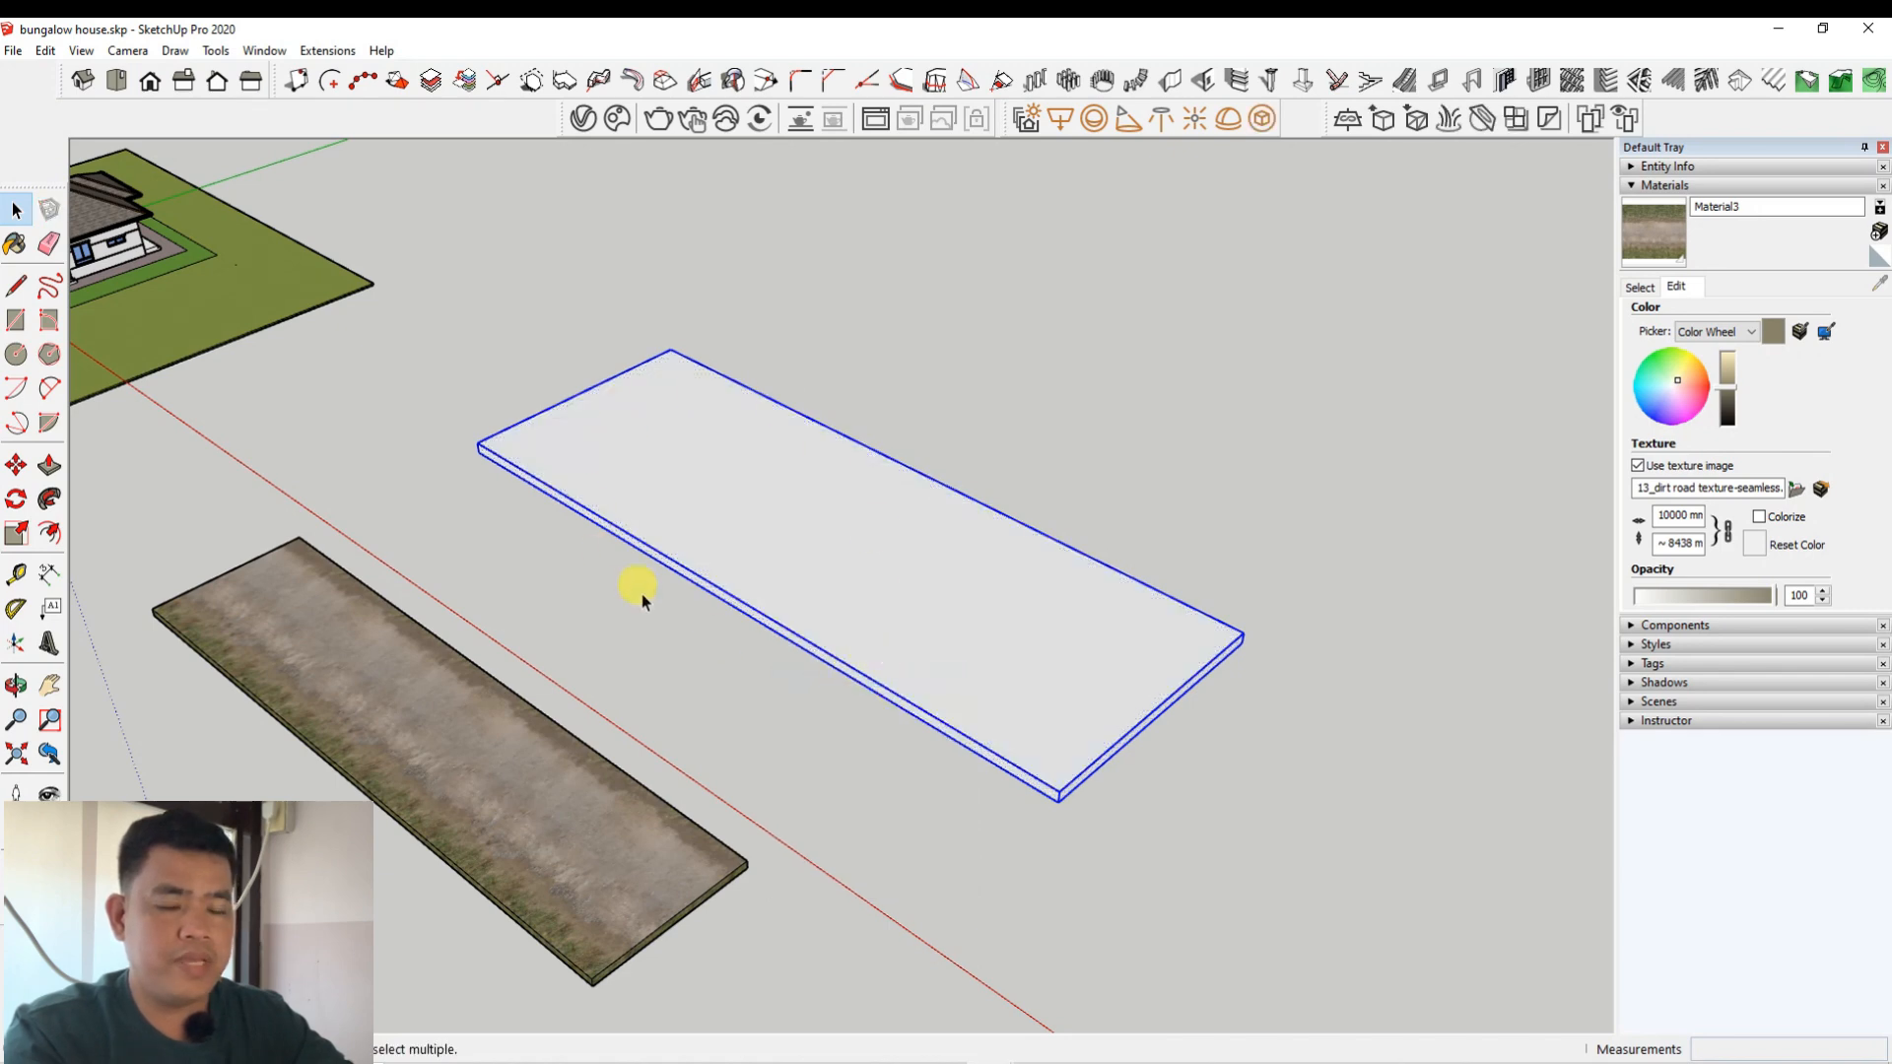
Step: Create a new material that uses the image road_road_0023_01.jpg as its texture
scroll(980, 606, up, 4)
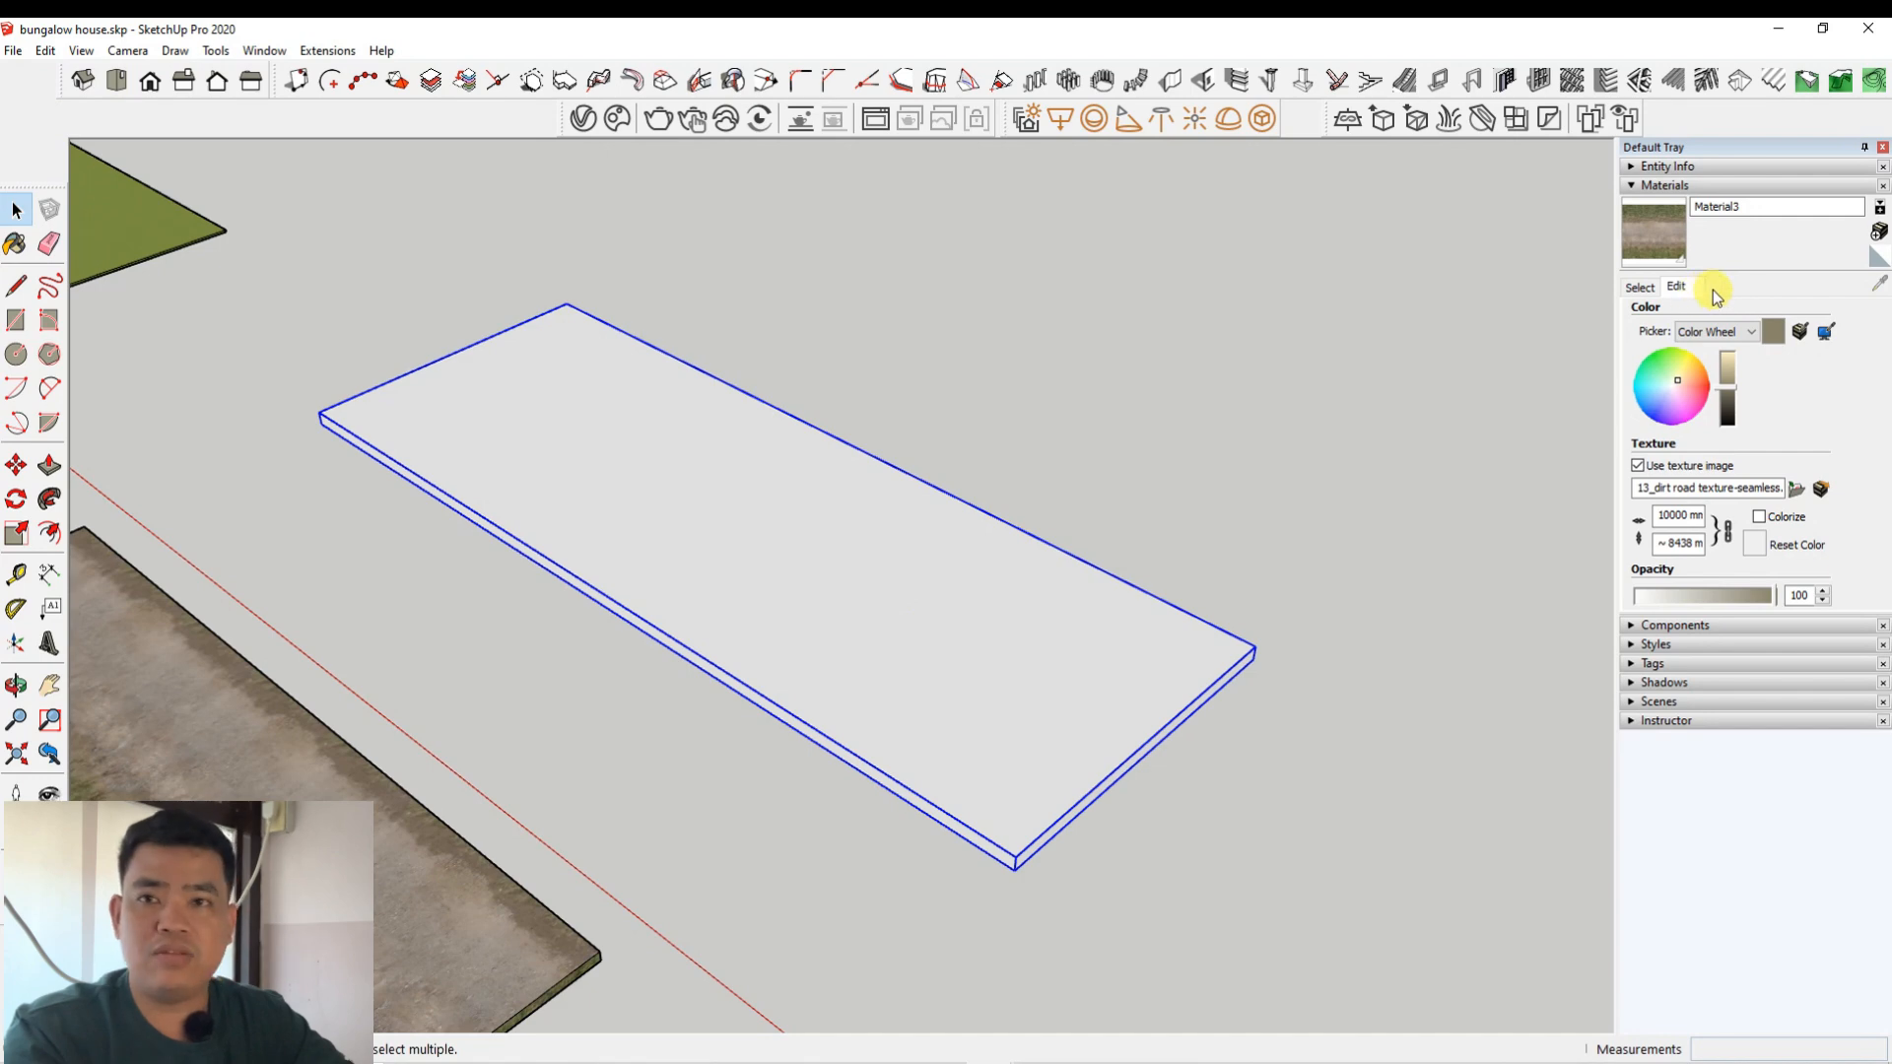
click(1878, 233)
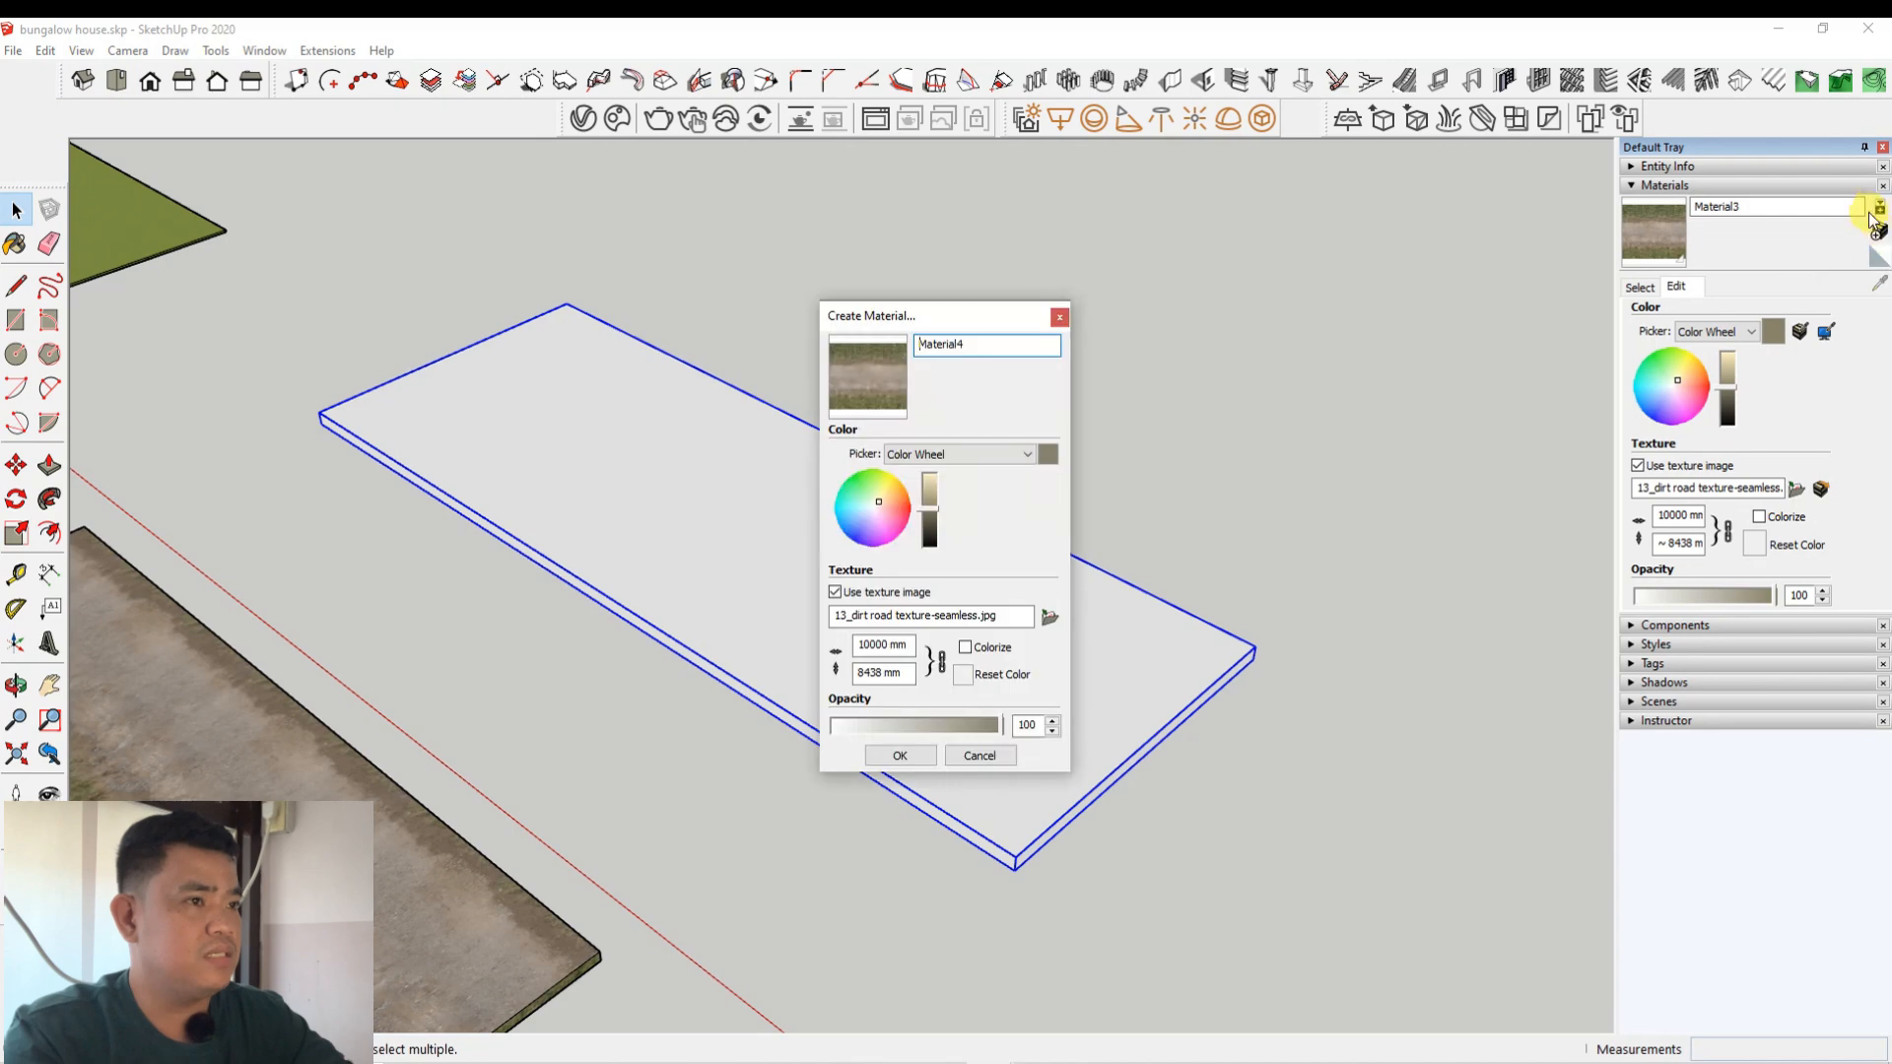
click(1049, 621)
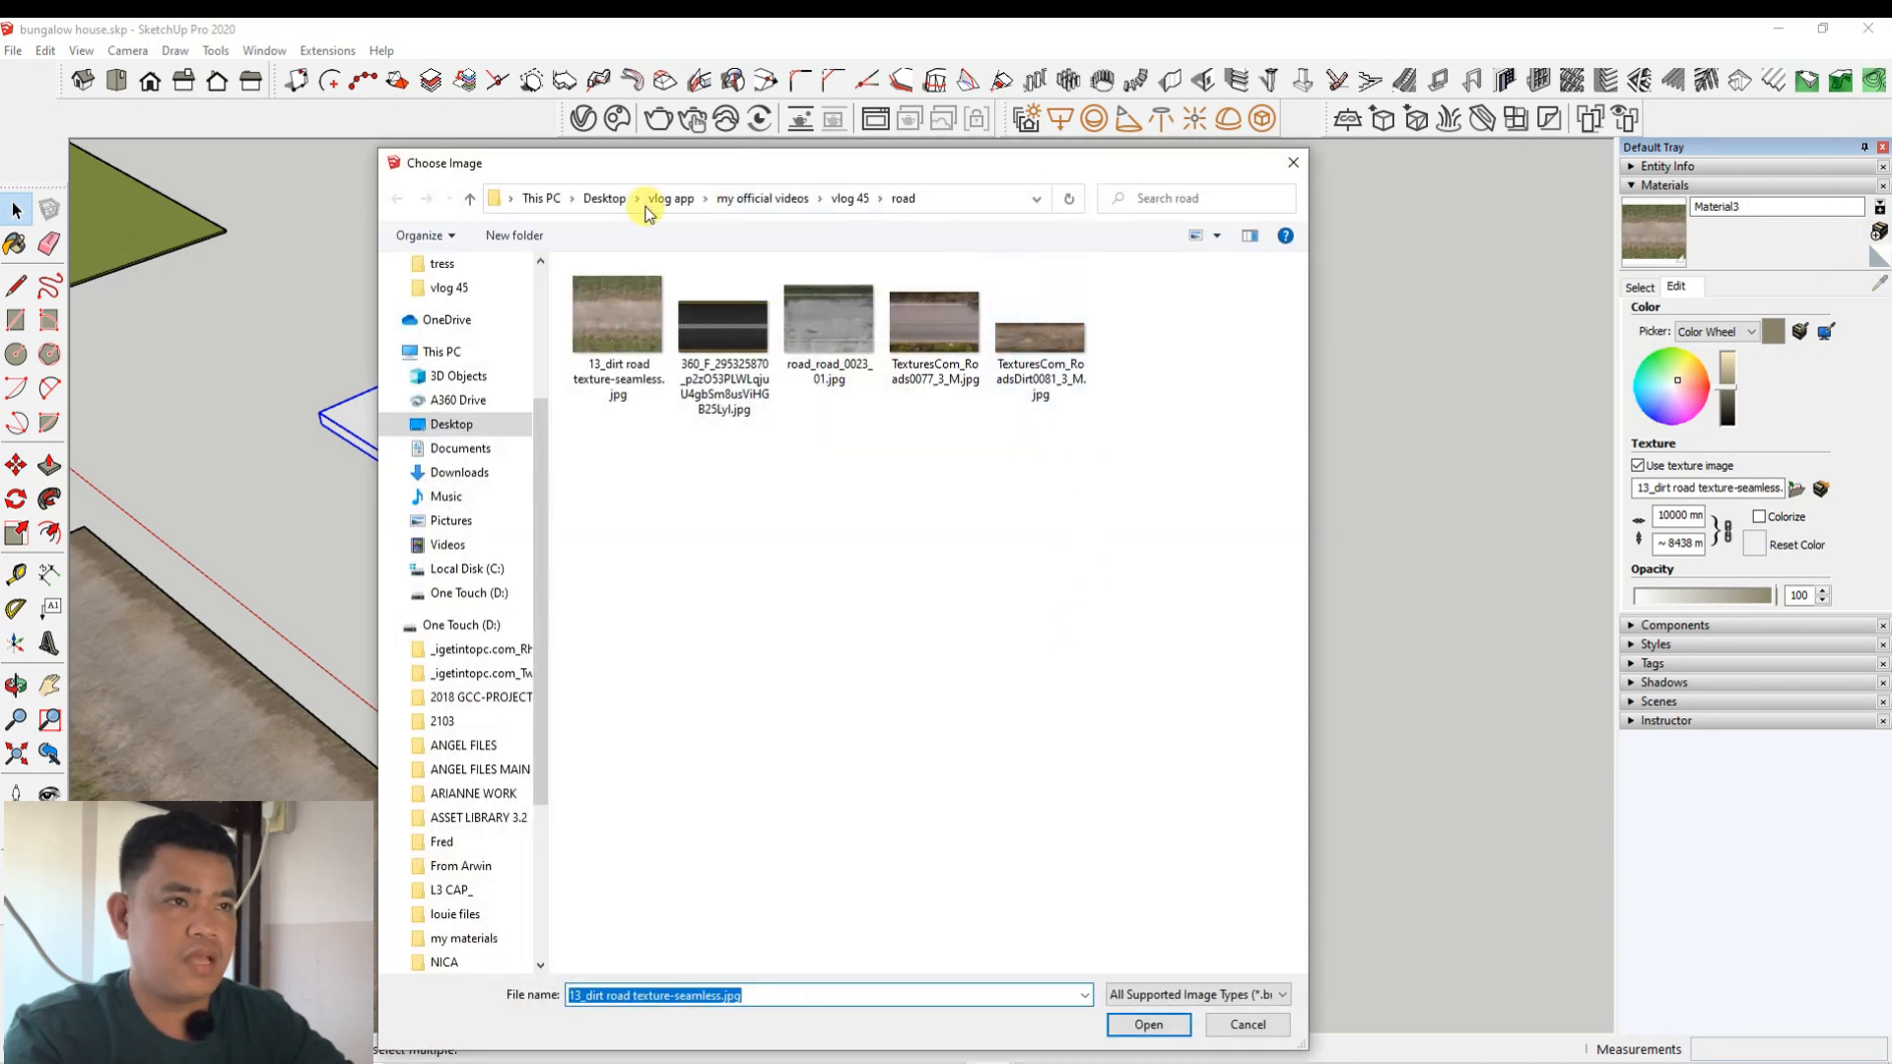
click(806, 310)
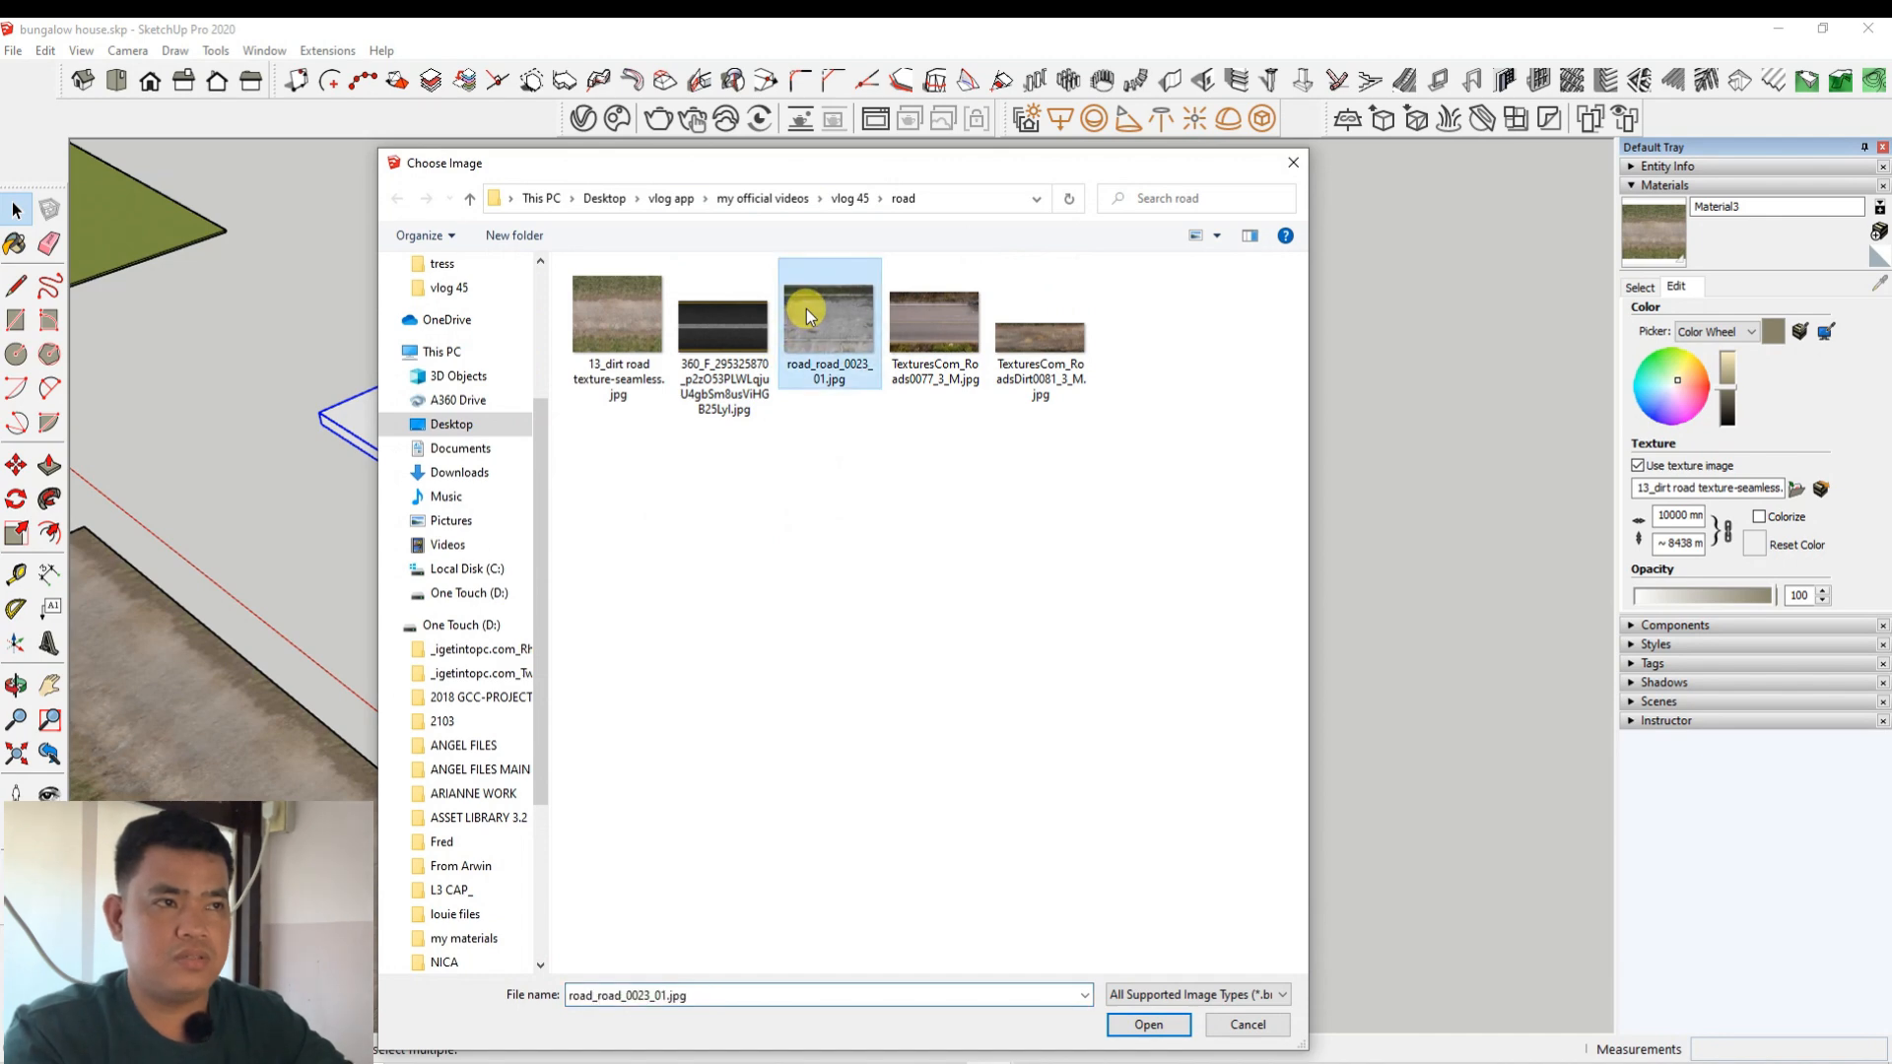
click(1146, 1026)
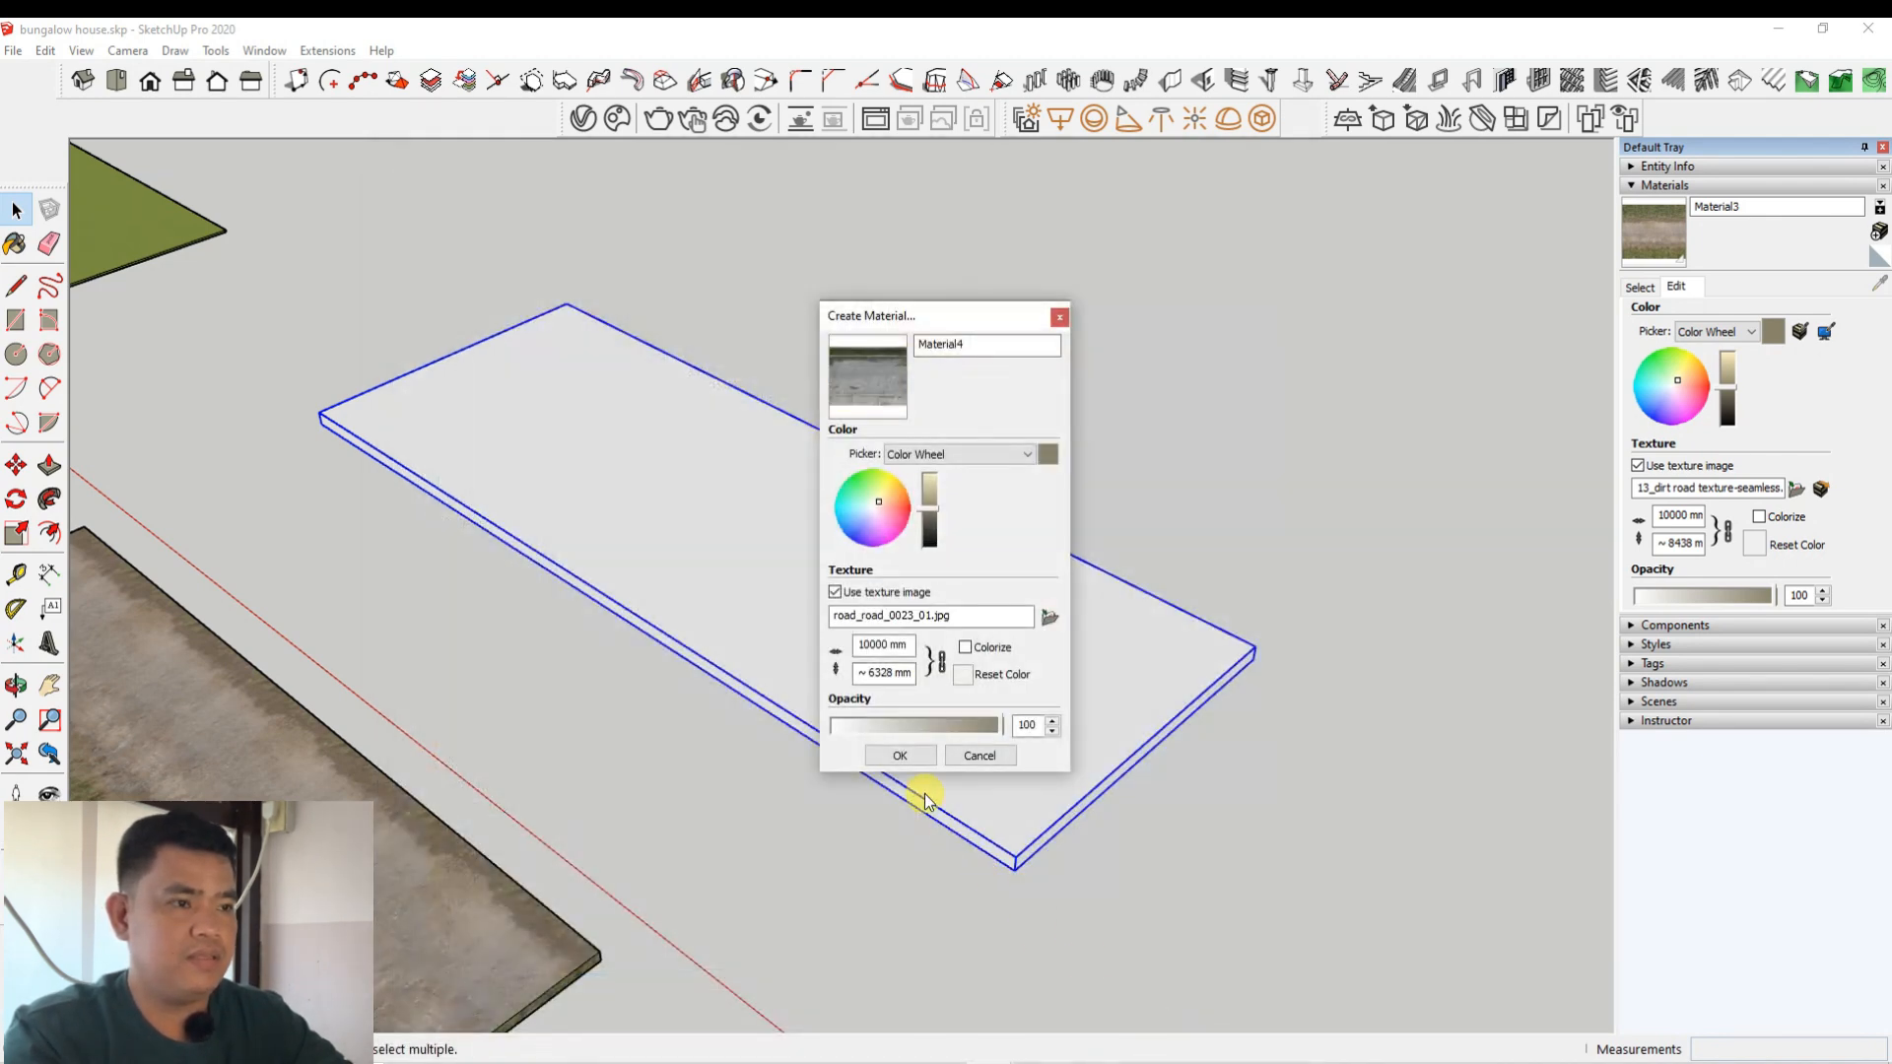
click(902, 752)
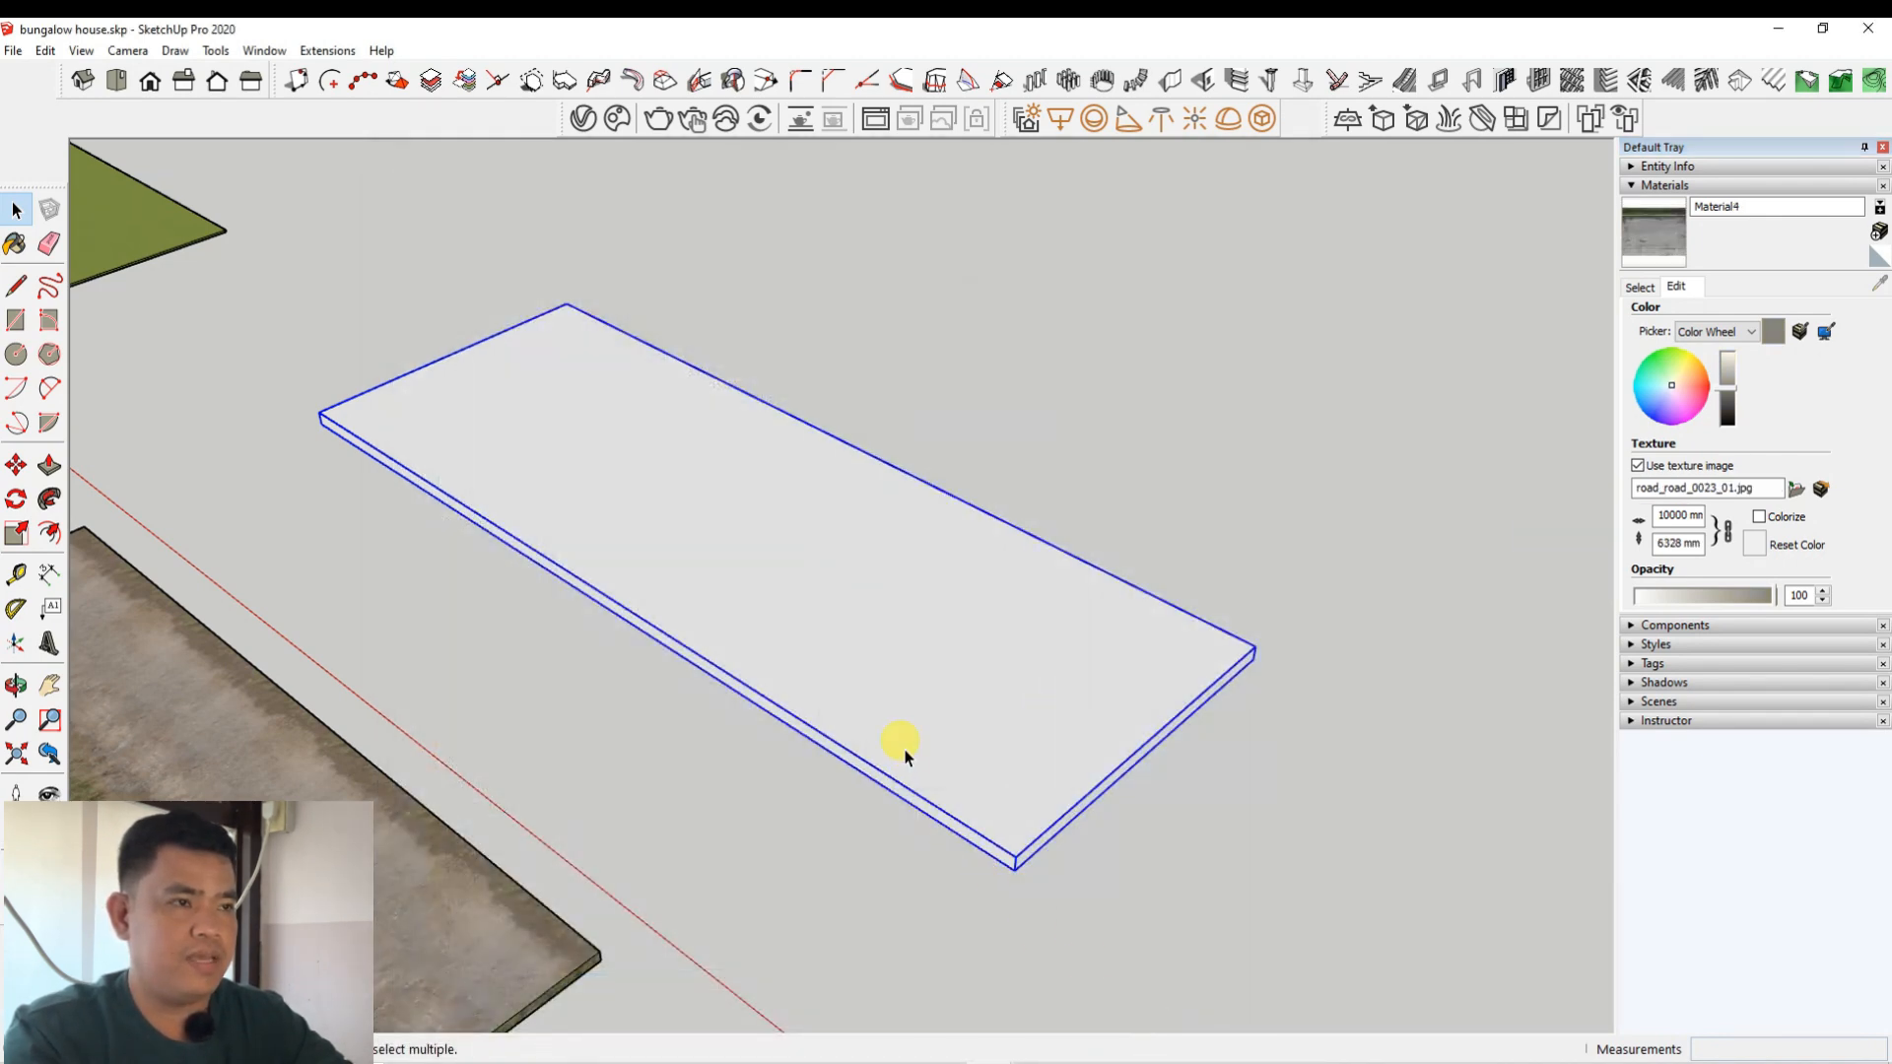
Step: Paint the whole new slab group with the grey road material
click(1643, 230)
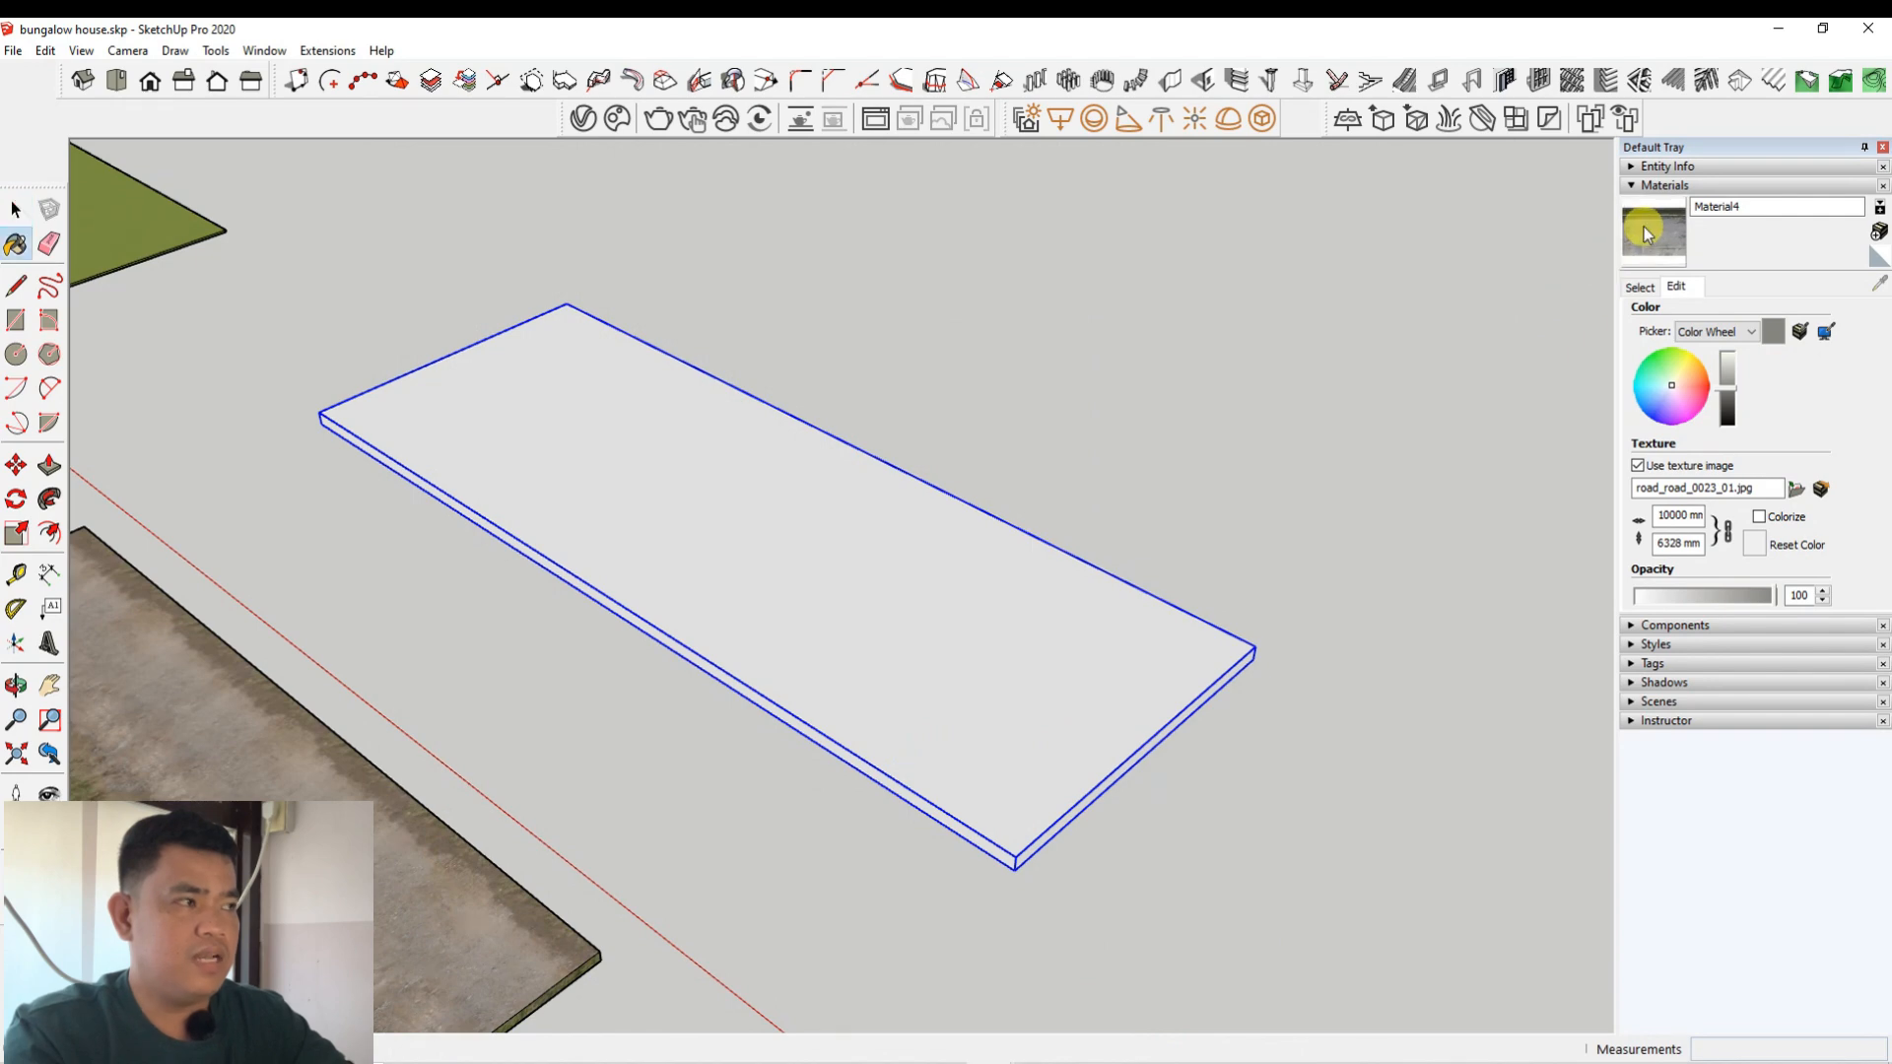
click(839, 505)
mouse_move(814, 511)
middle_down()
mouse_move(975, 663)
mouse_move(950, 735)
mouse_move(1227, 803)
mouse_move(957, 826)
middle_up()
scroll(789, 534, down, 2)
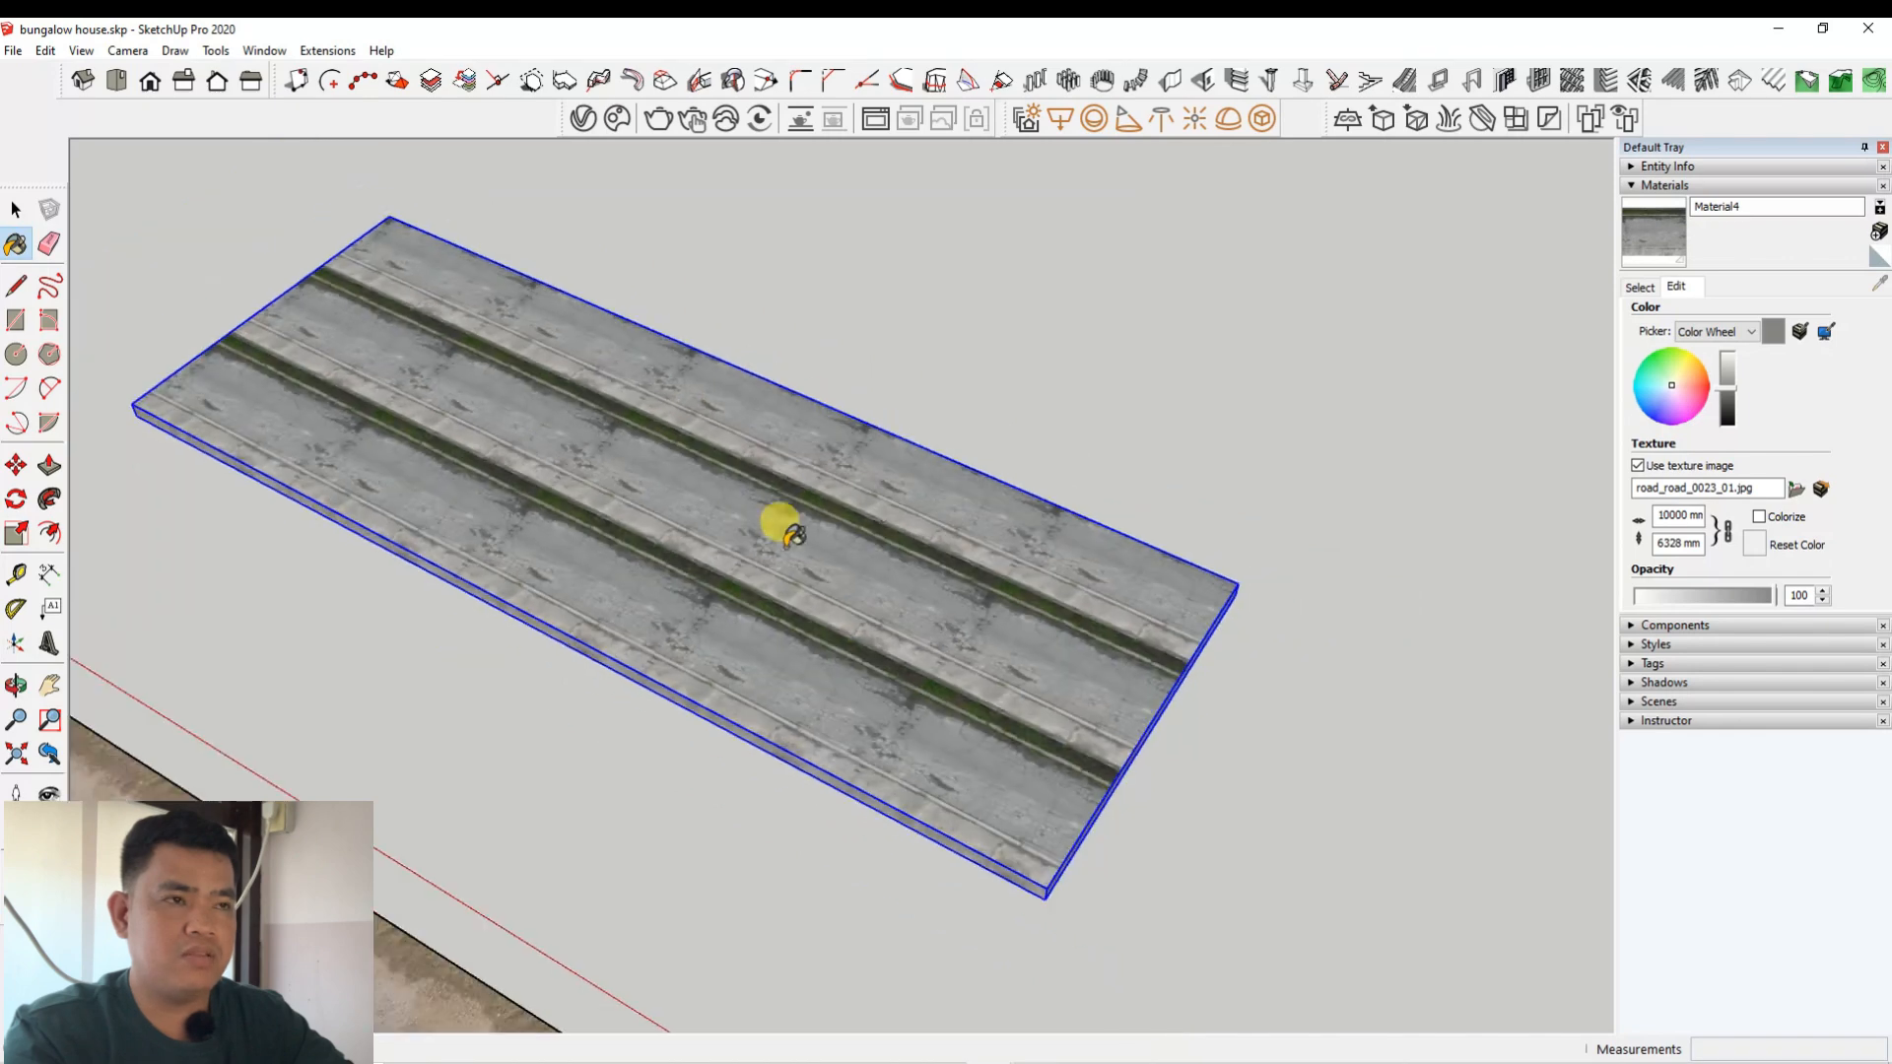
scroll(788, 524, down, 1)
scroll(366, 547, up, 1)
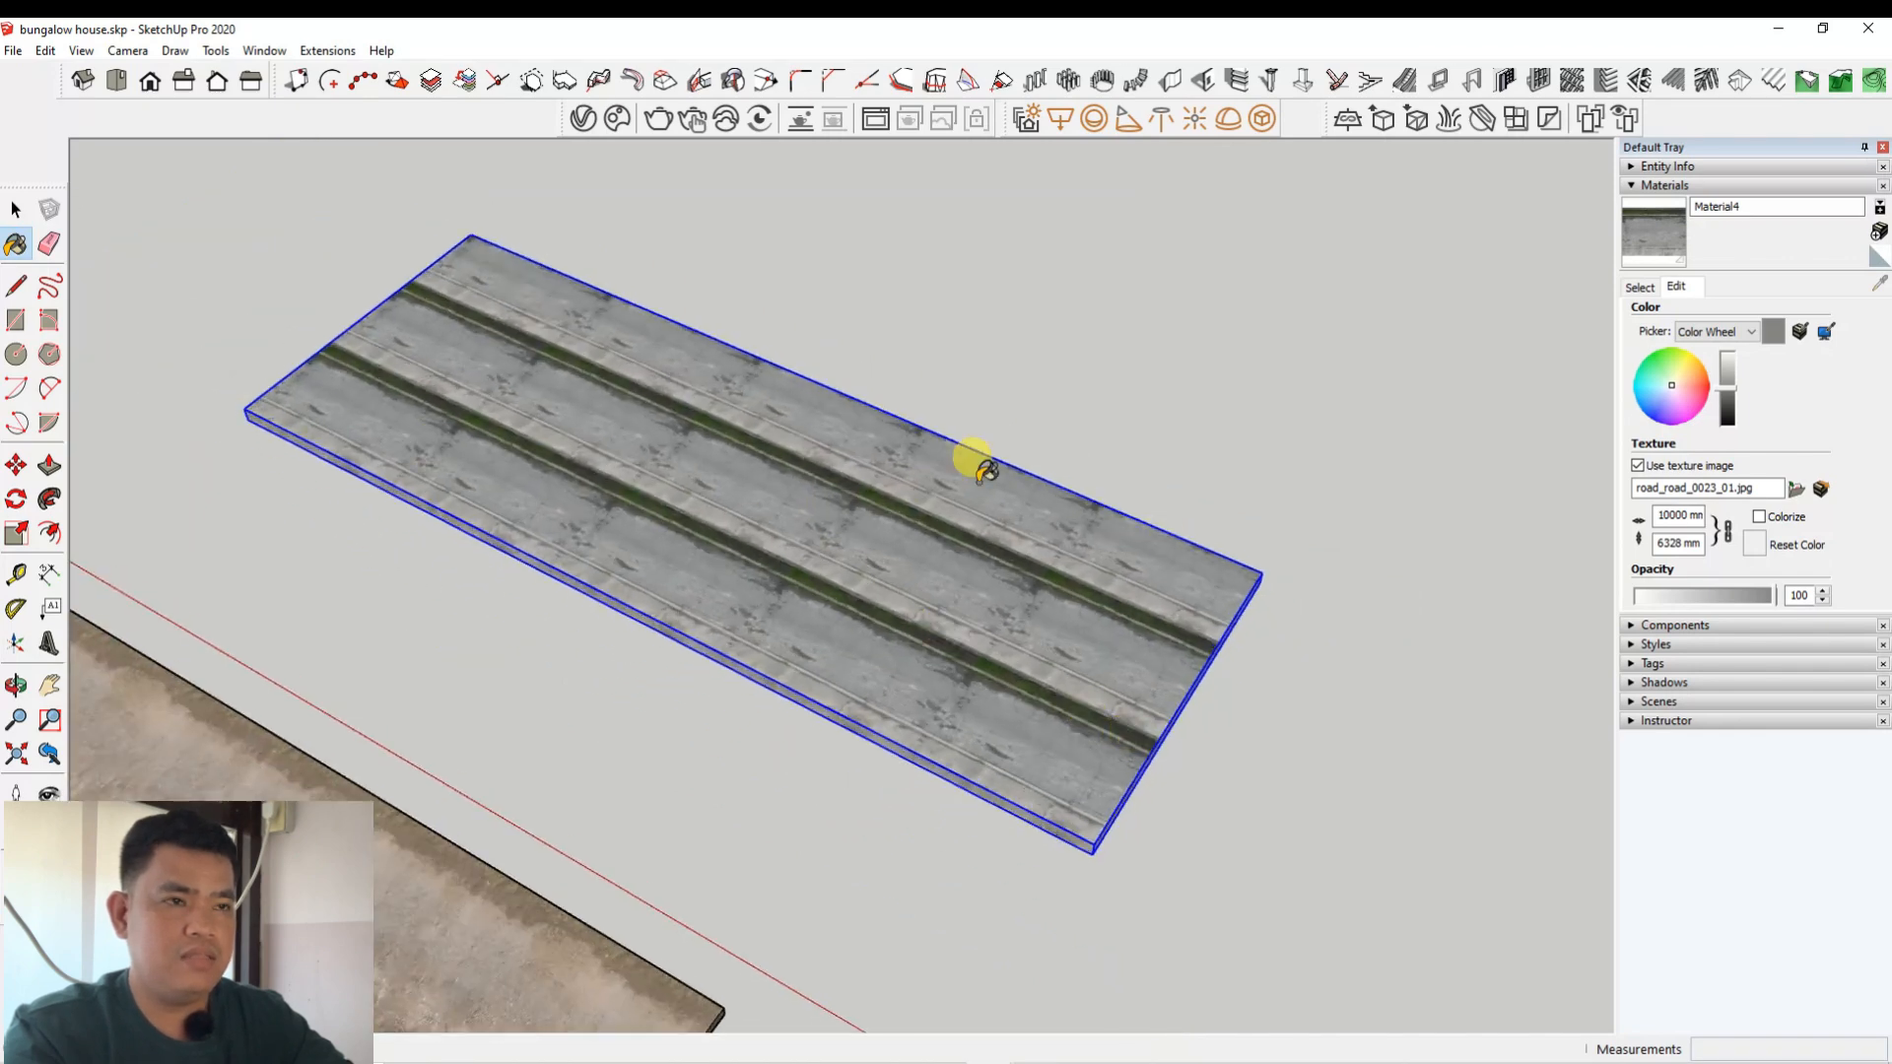
scroll(859, 461, up, 1)
click(19, 212)
scroll(840, 663, down, 1)
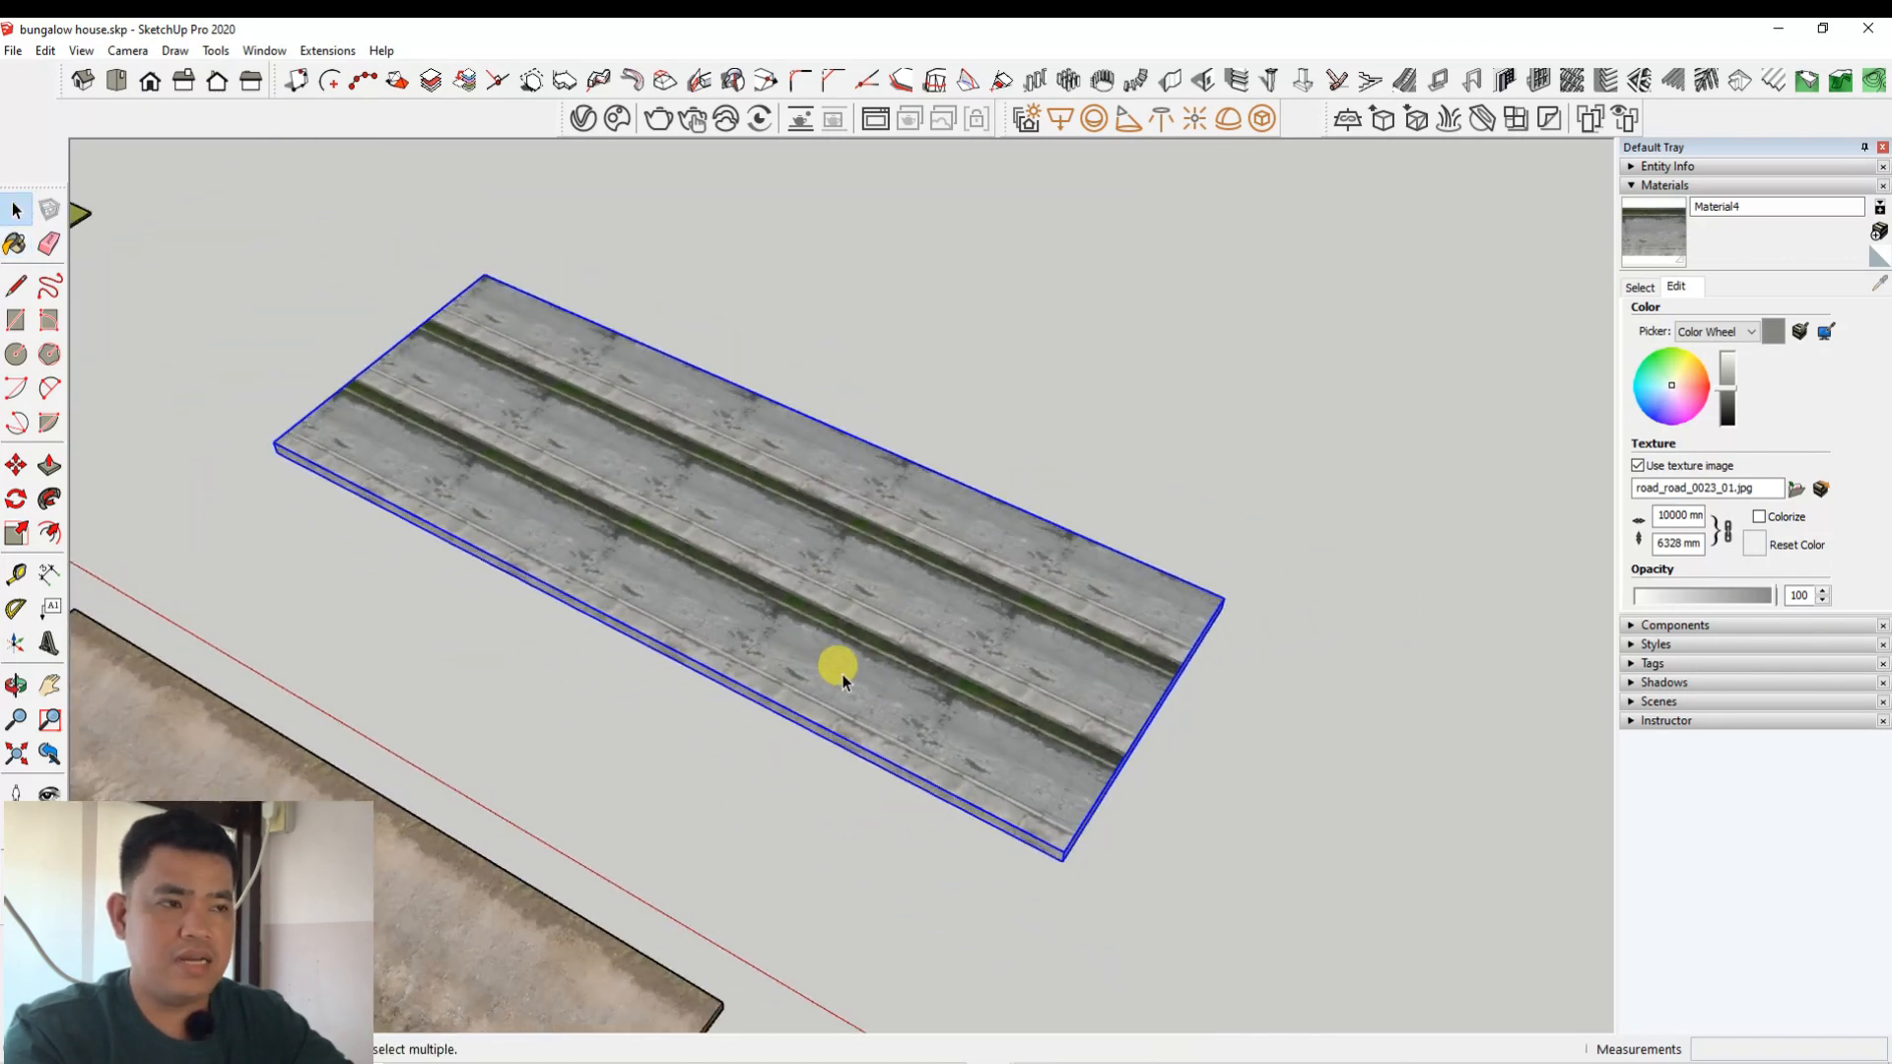
Step: Open the grey slab's group for editing and select its top face
scroll(832, 655, up, 2)
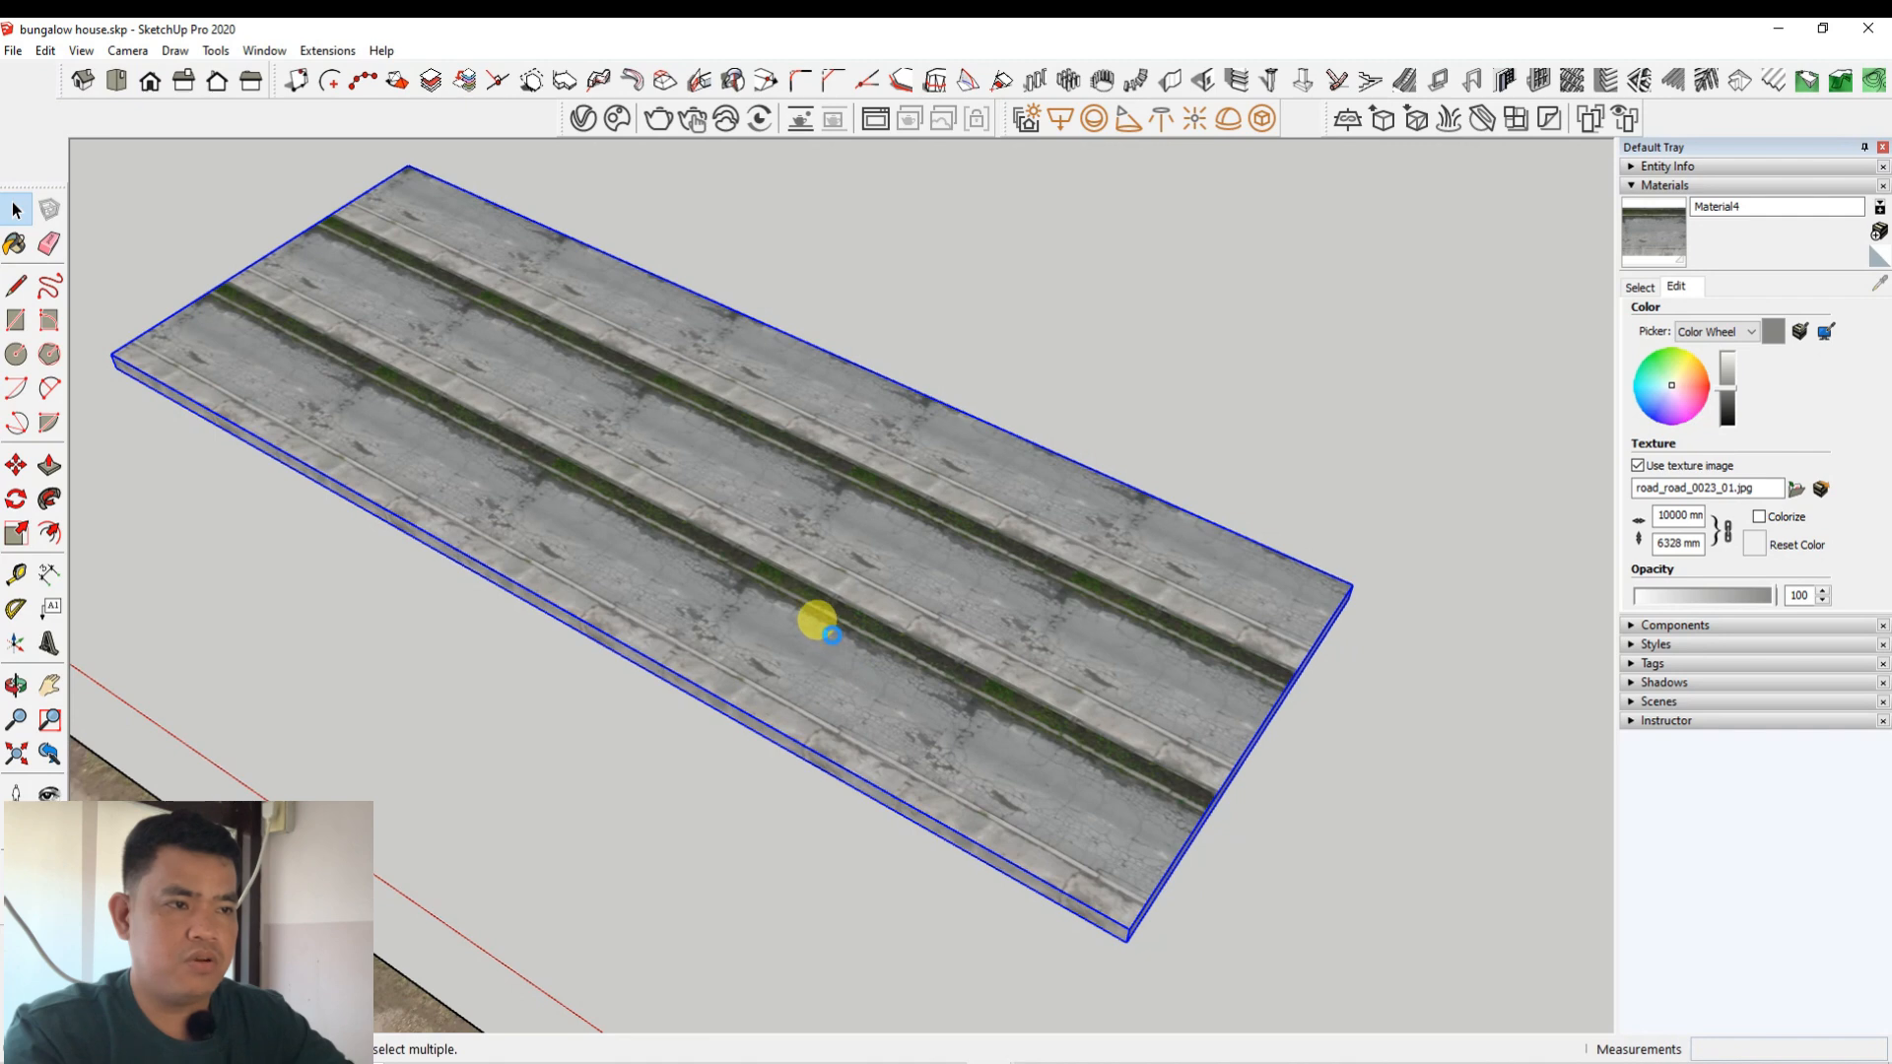
double_click(832, 635)
scroll(831, 635, down, 1)
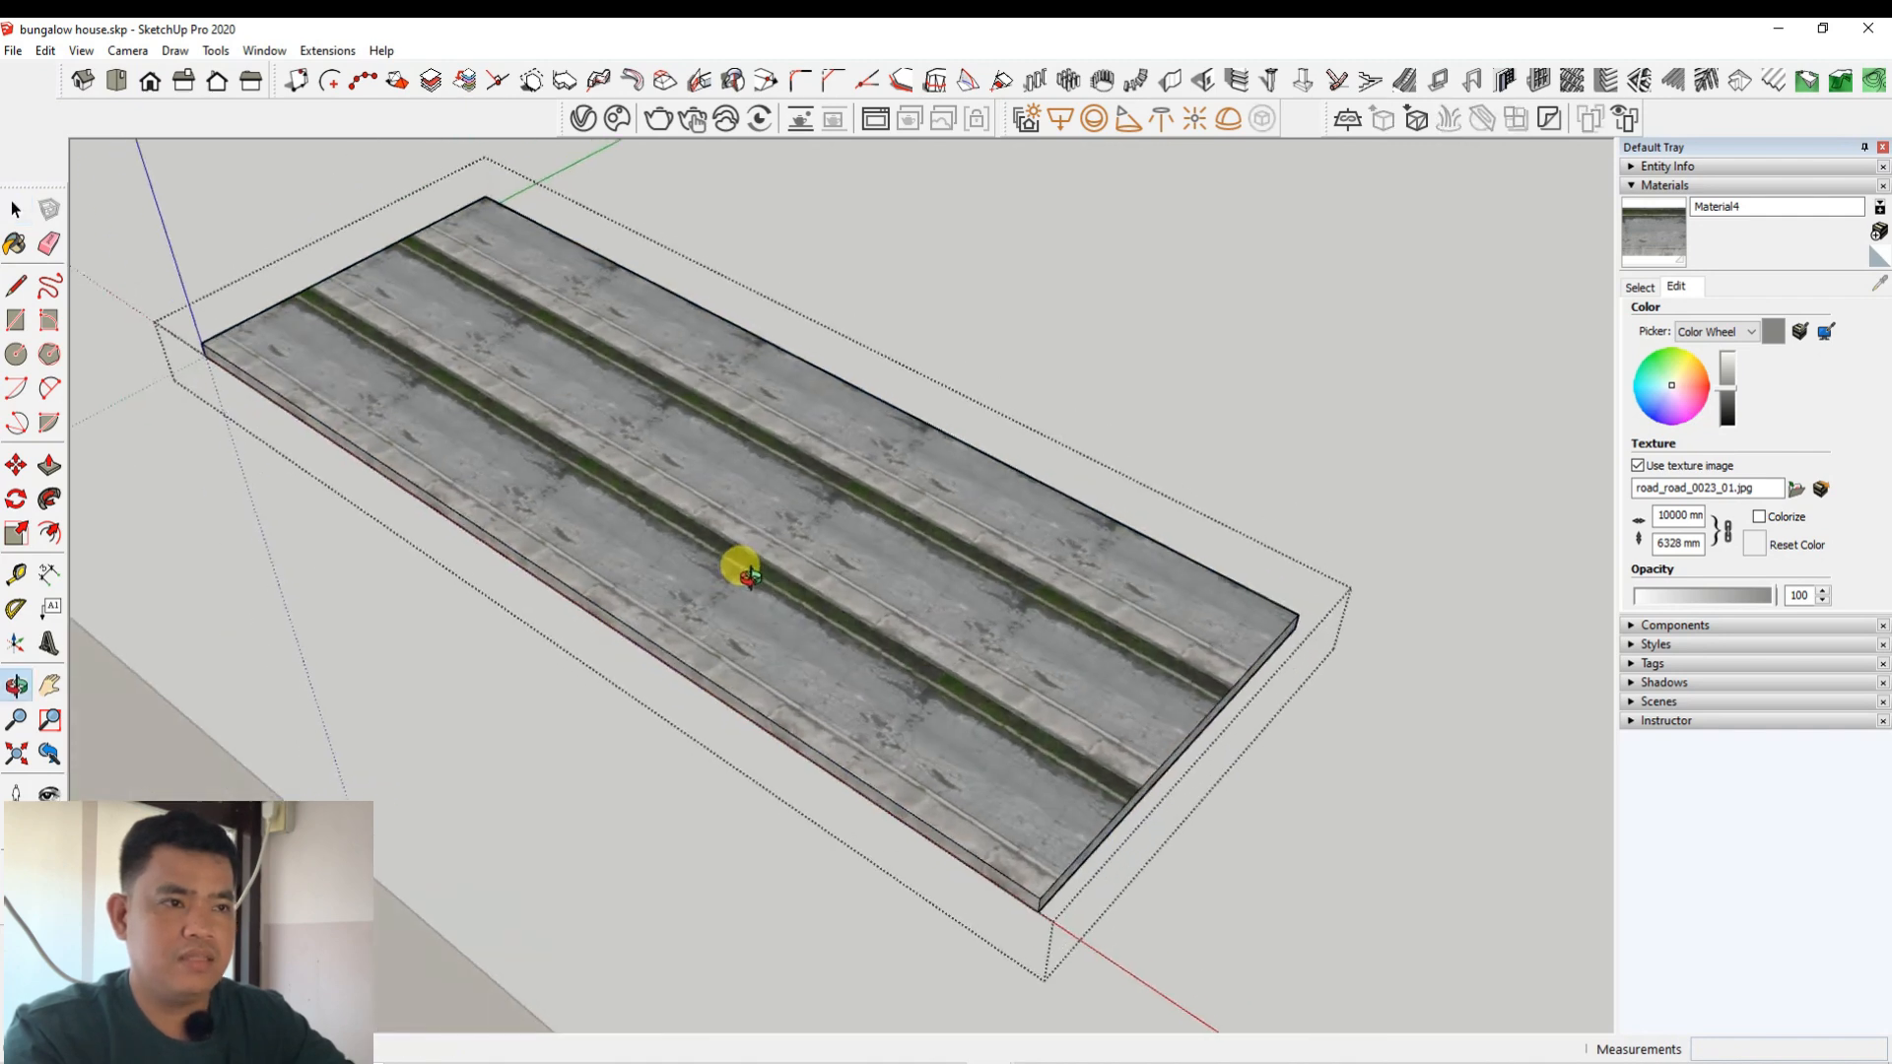
scroll(749, 517, up, 2)
click(757, 513)
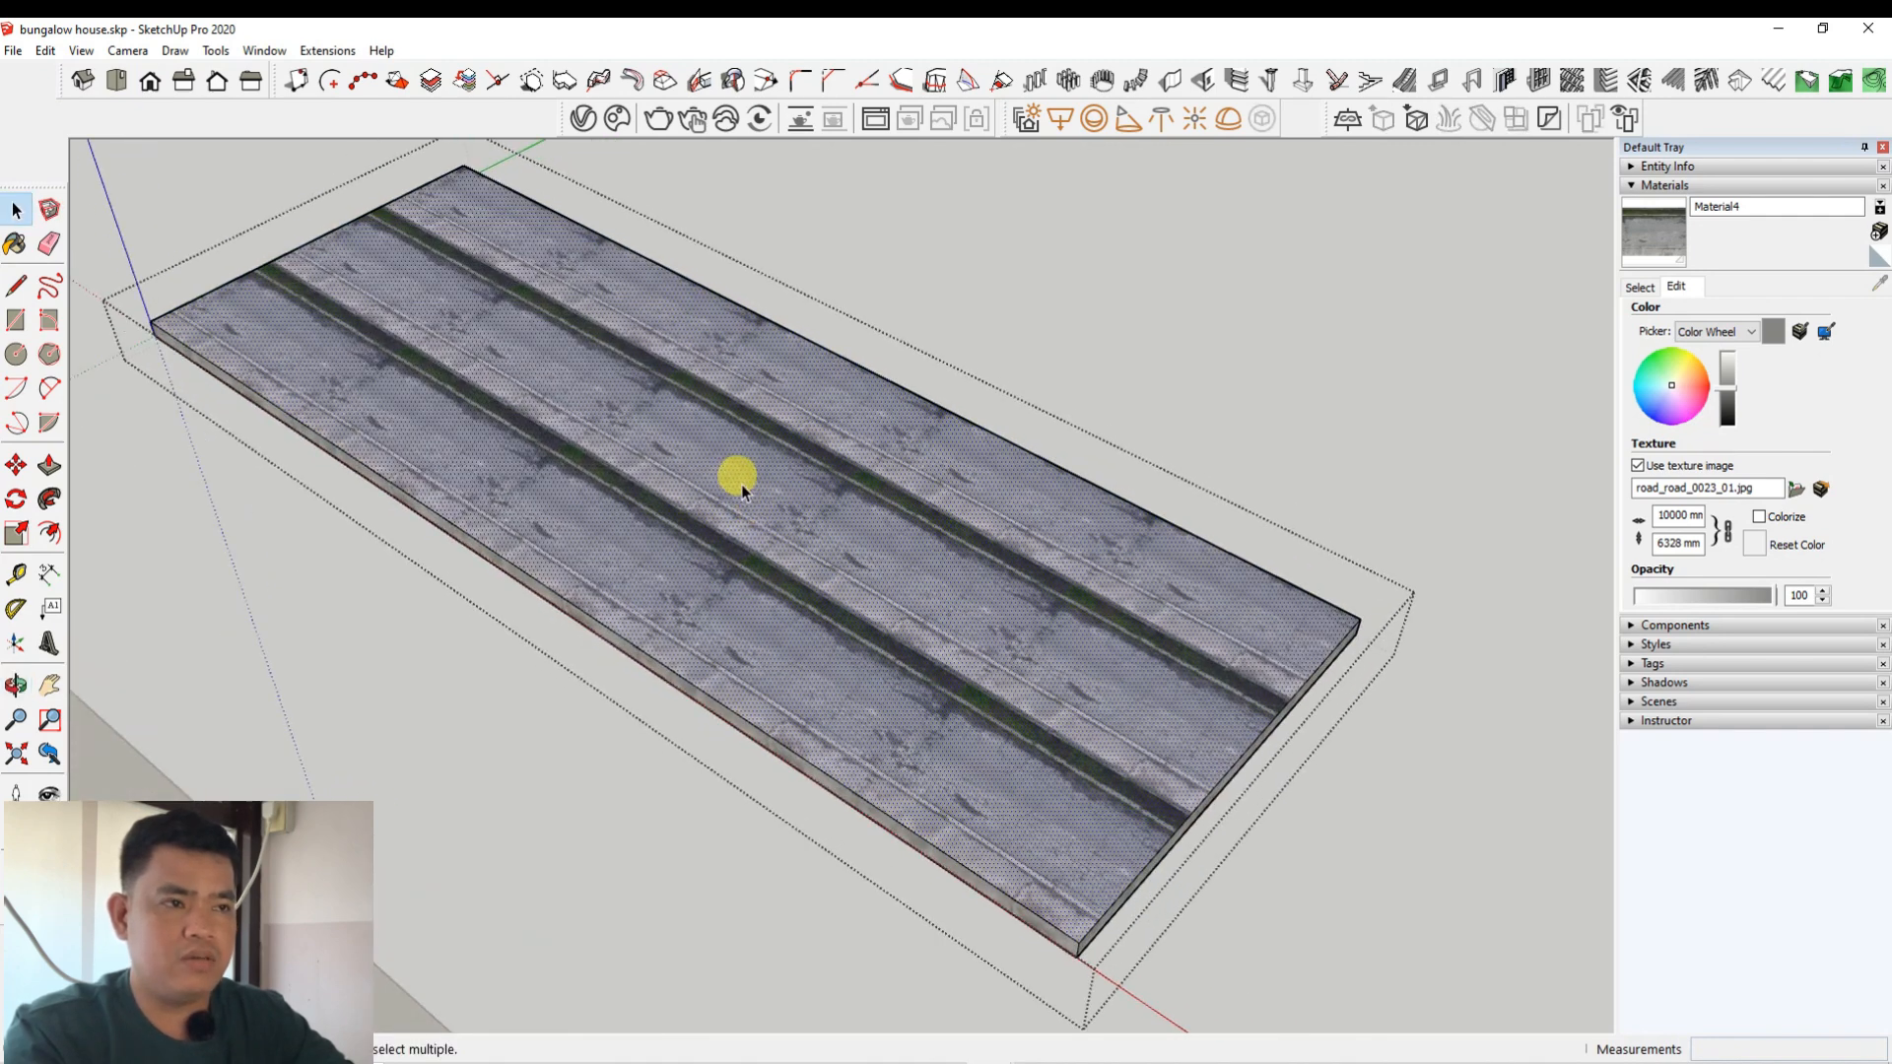
right_click(749, 498)
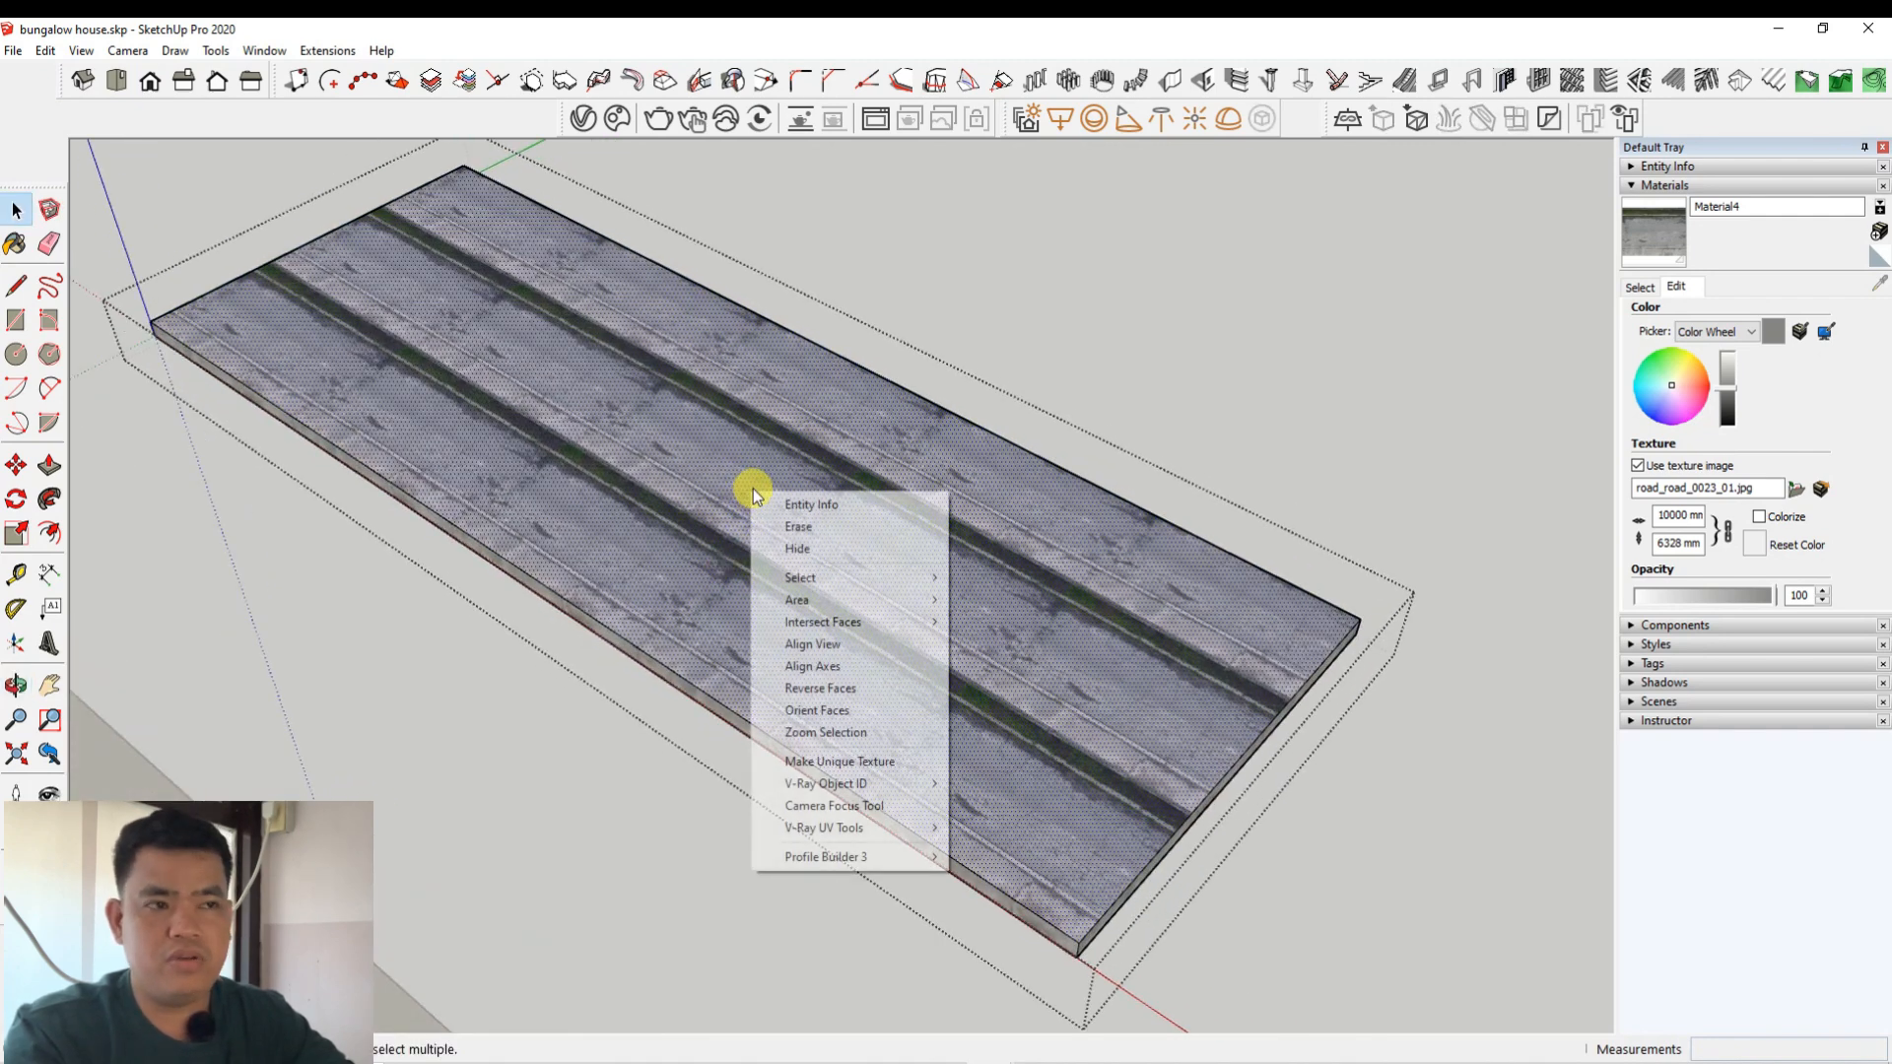
click(753, 431)
Step: Apply the grey road material directly to the selected top face inside the group
click(1643, 234)
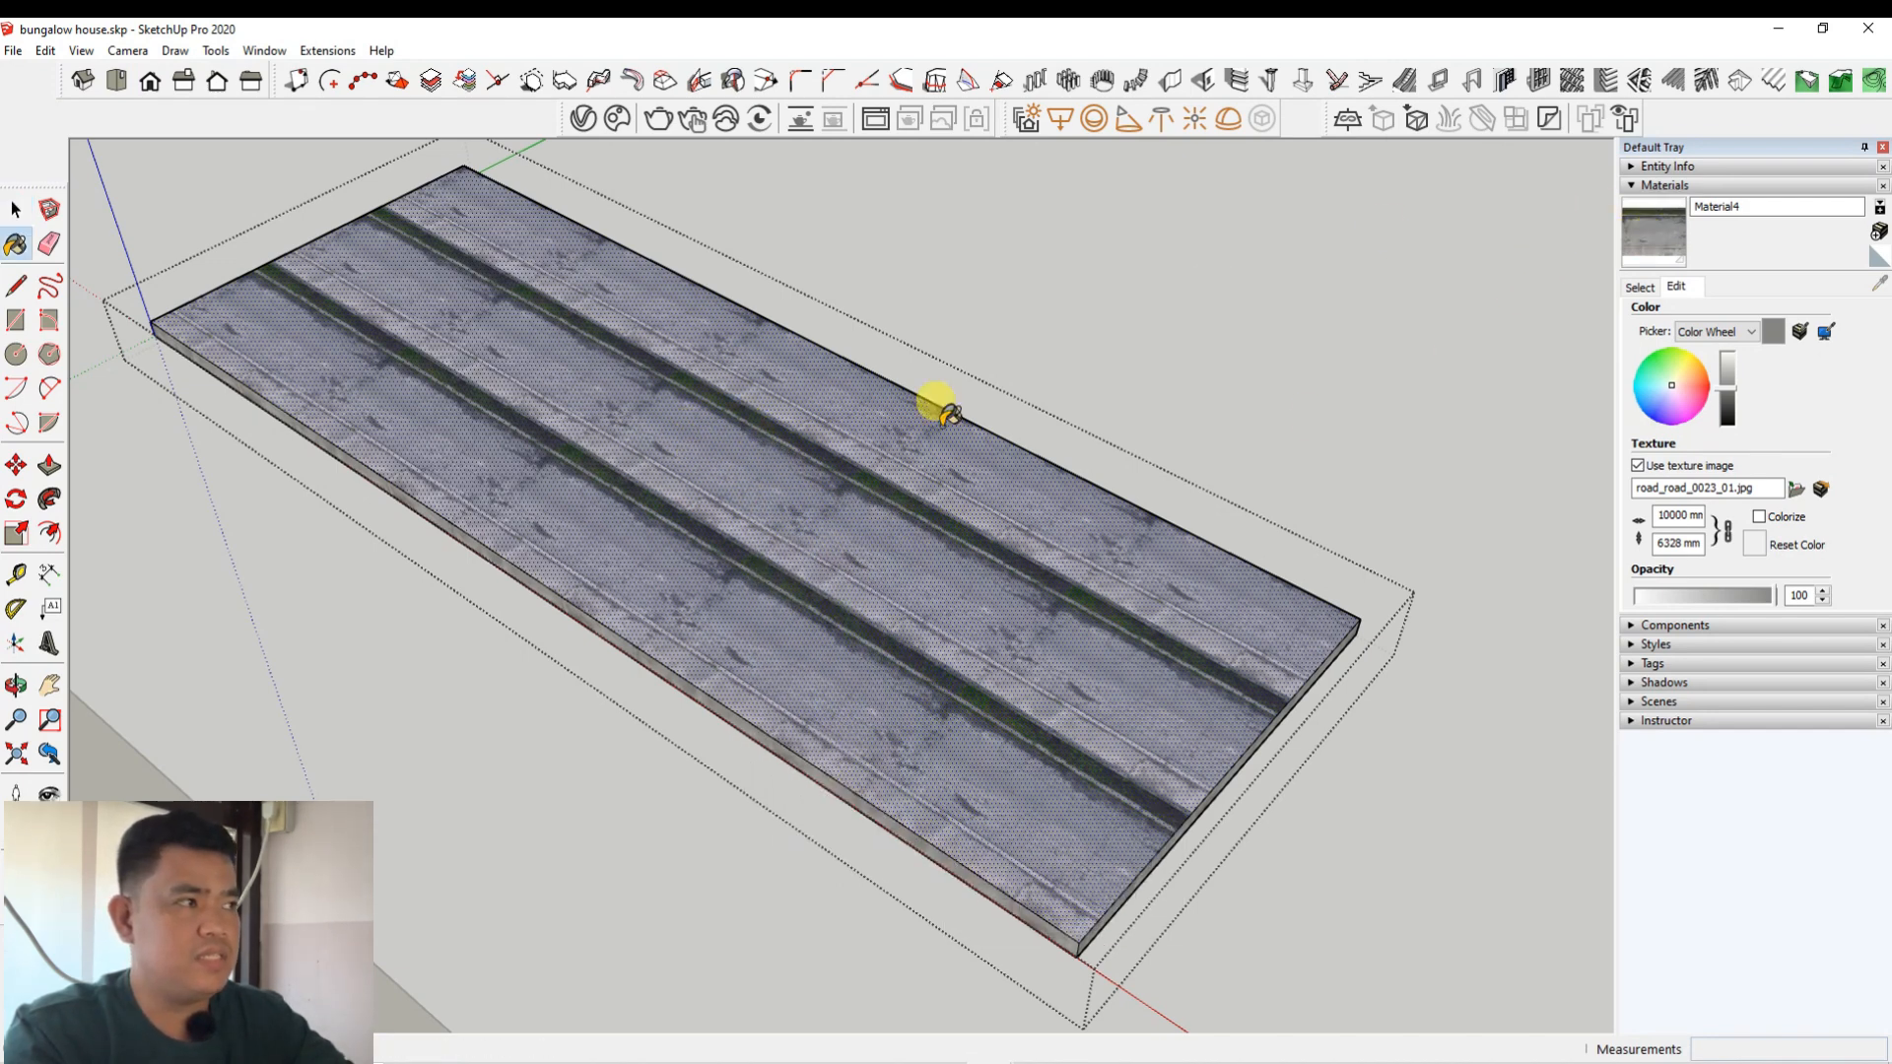
click(1639, 252)
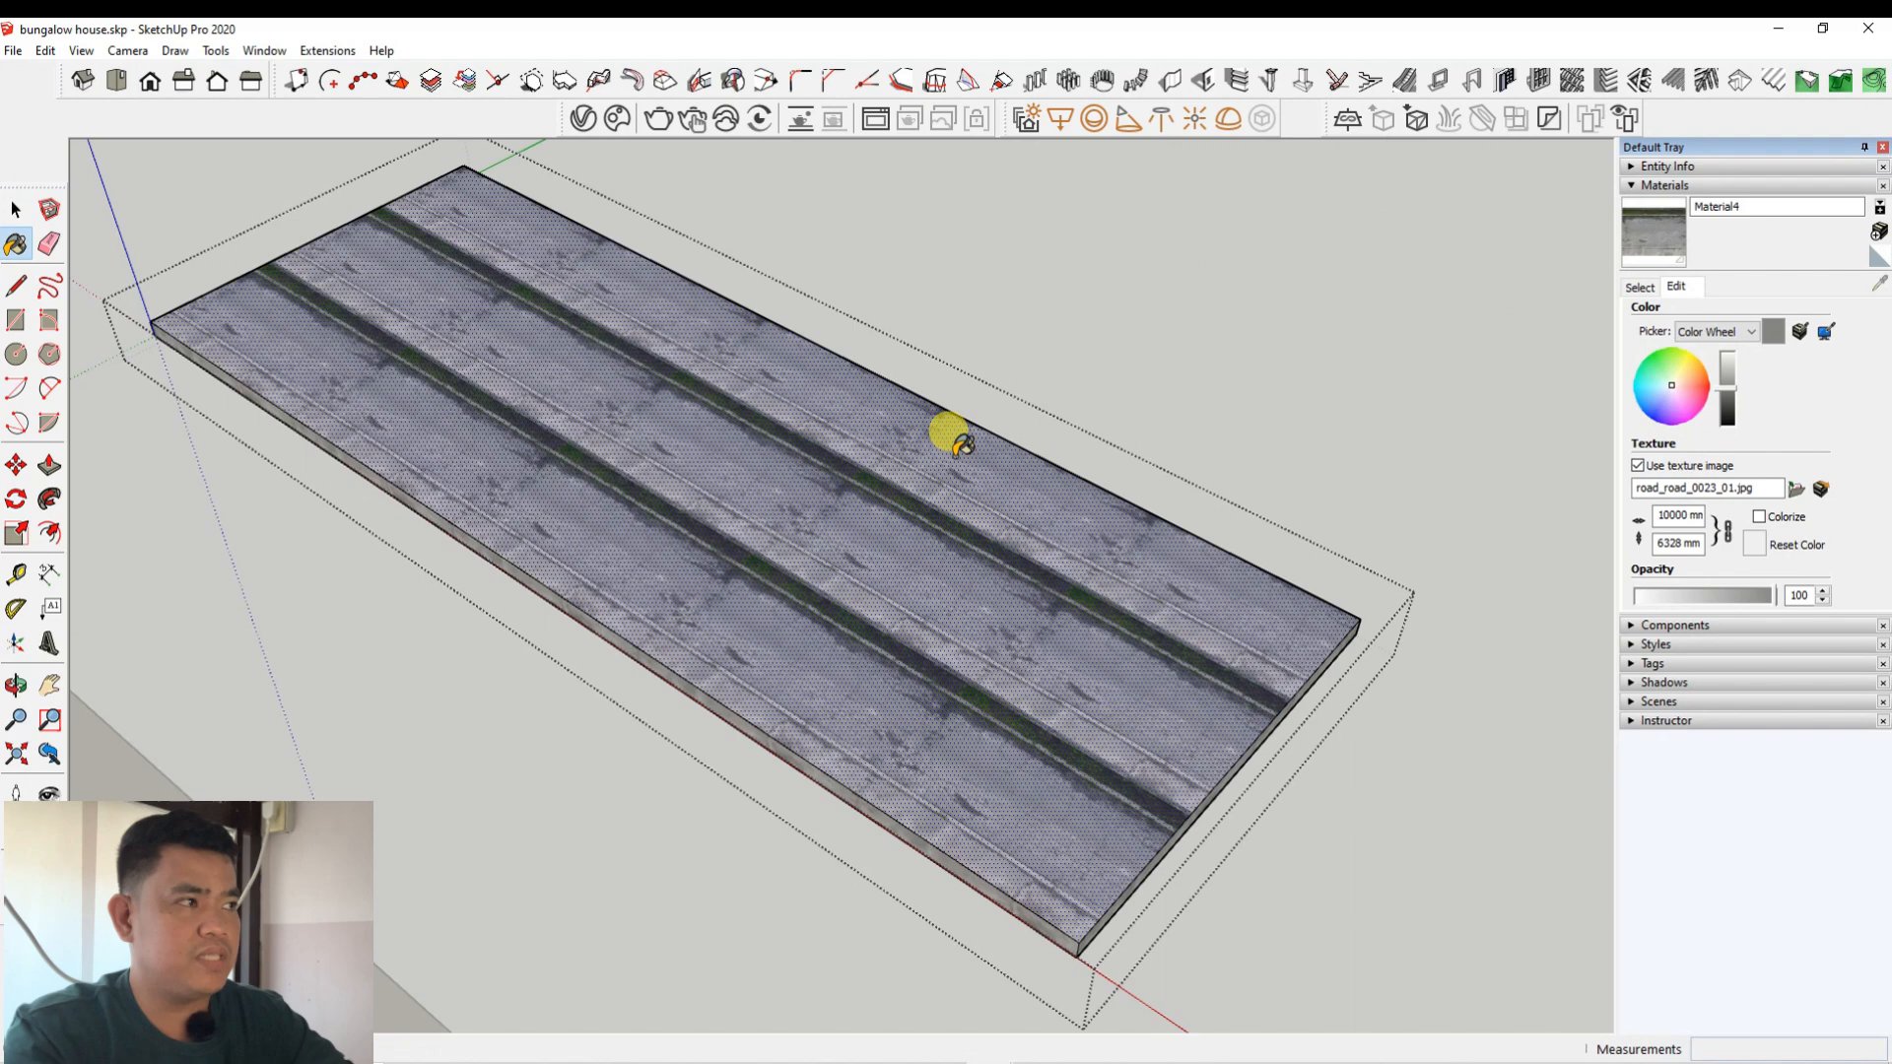
click(896, 480)
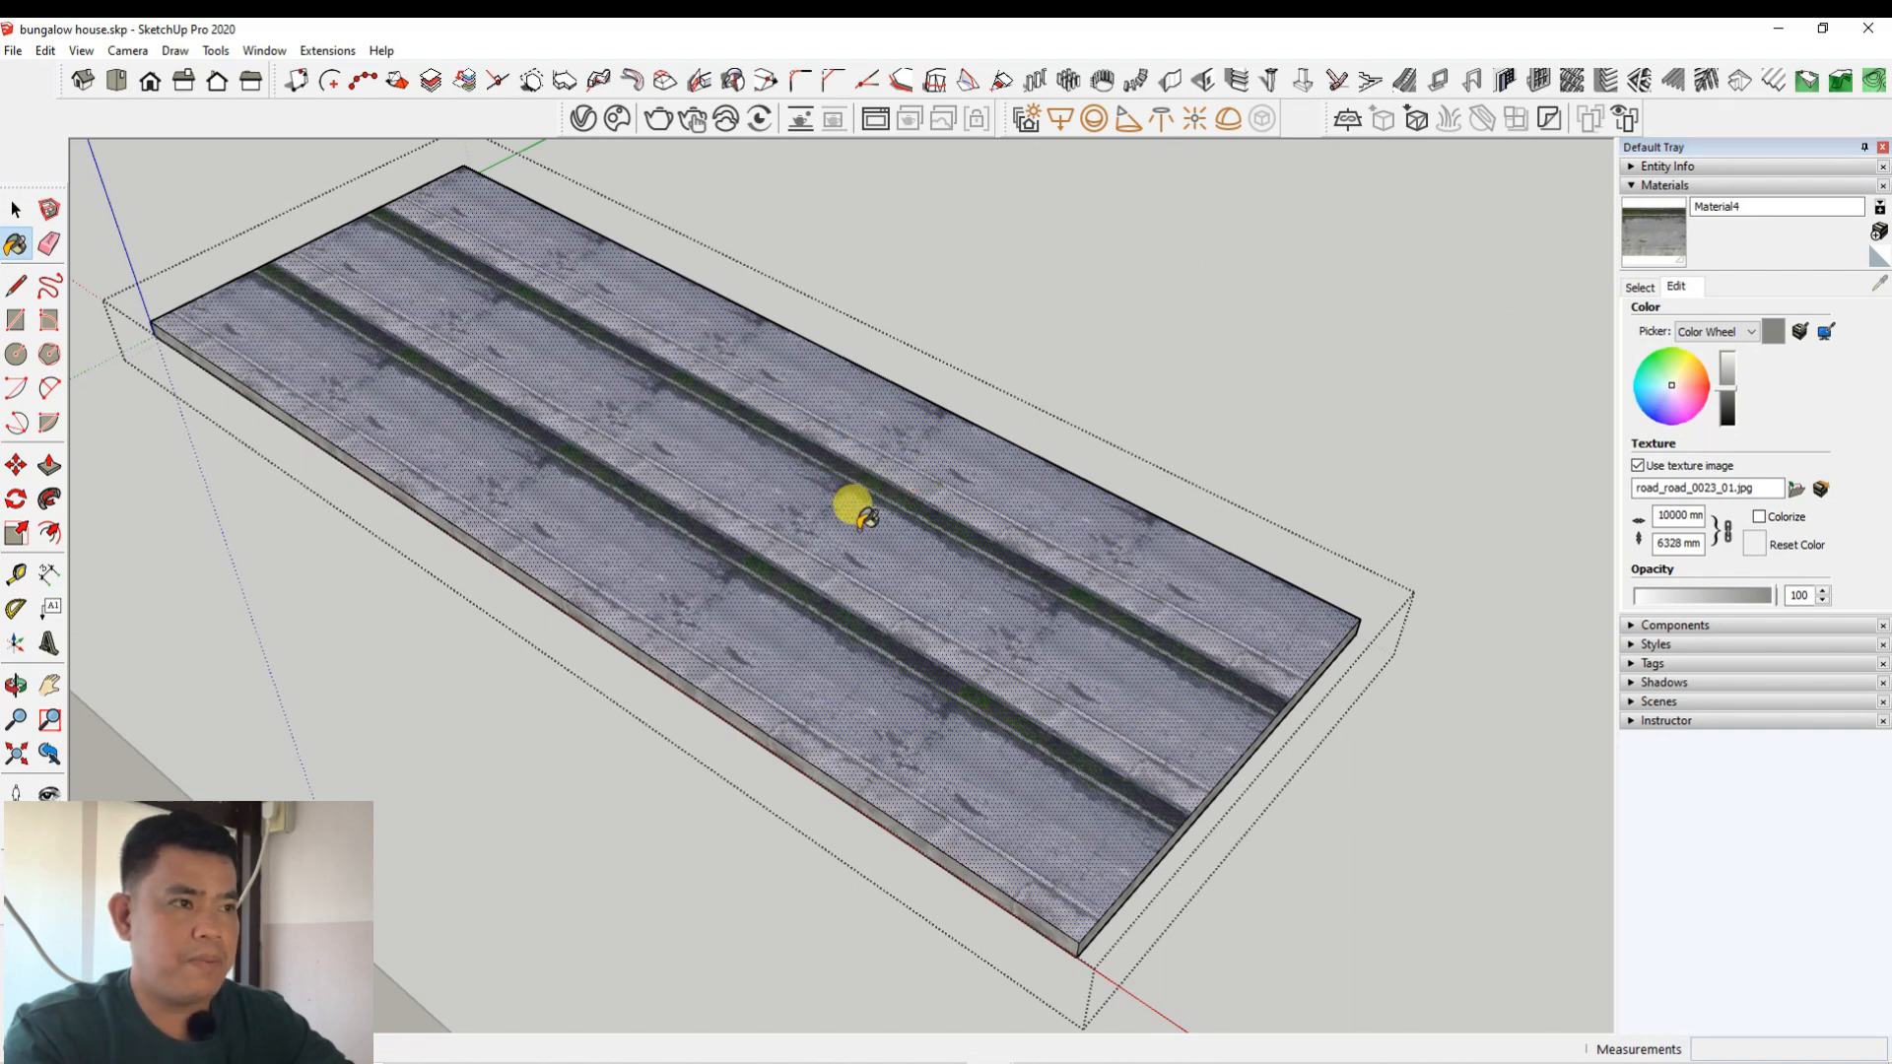
click(1654, 246)
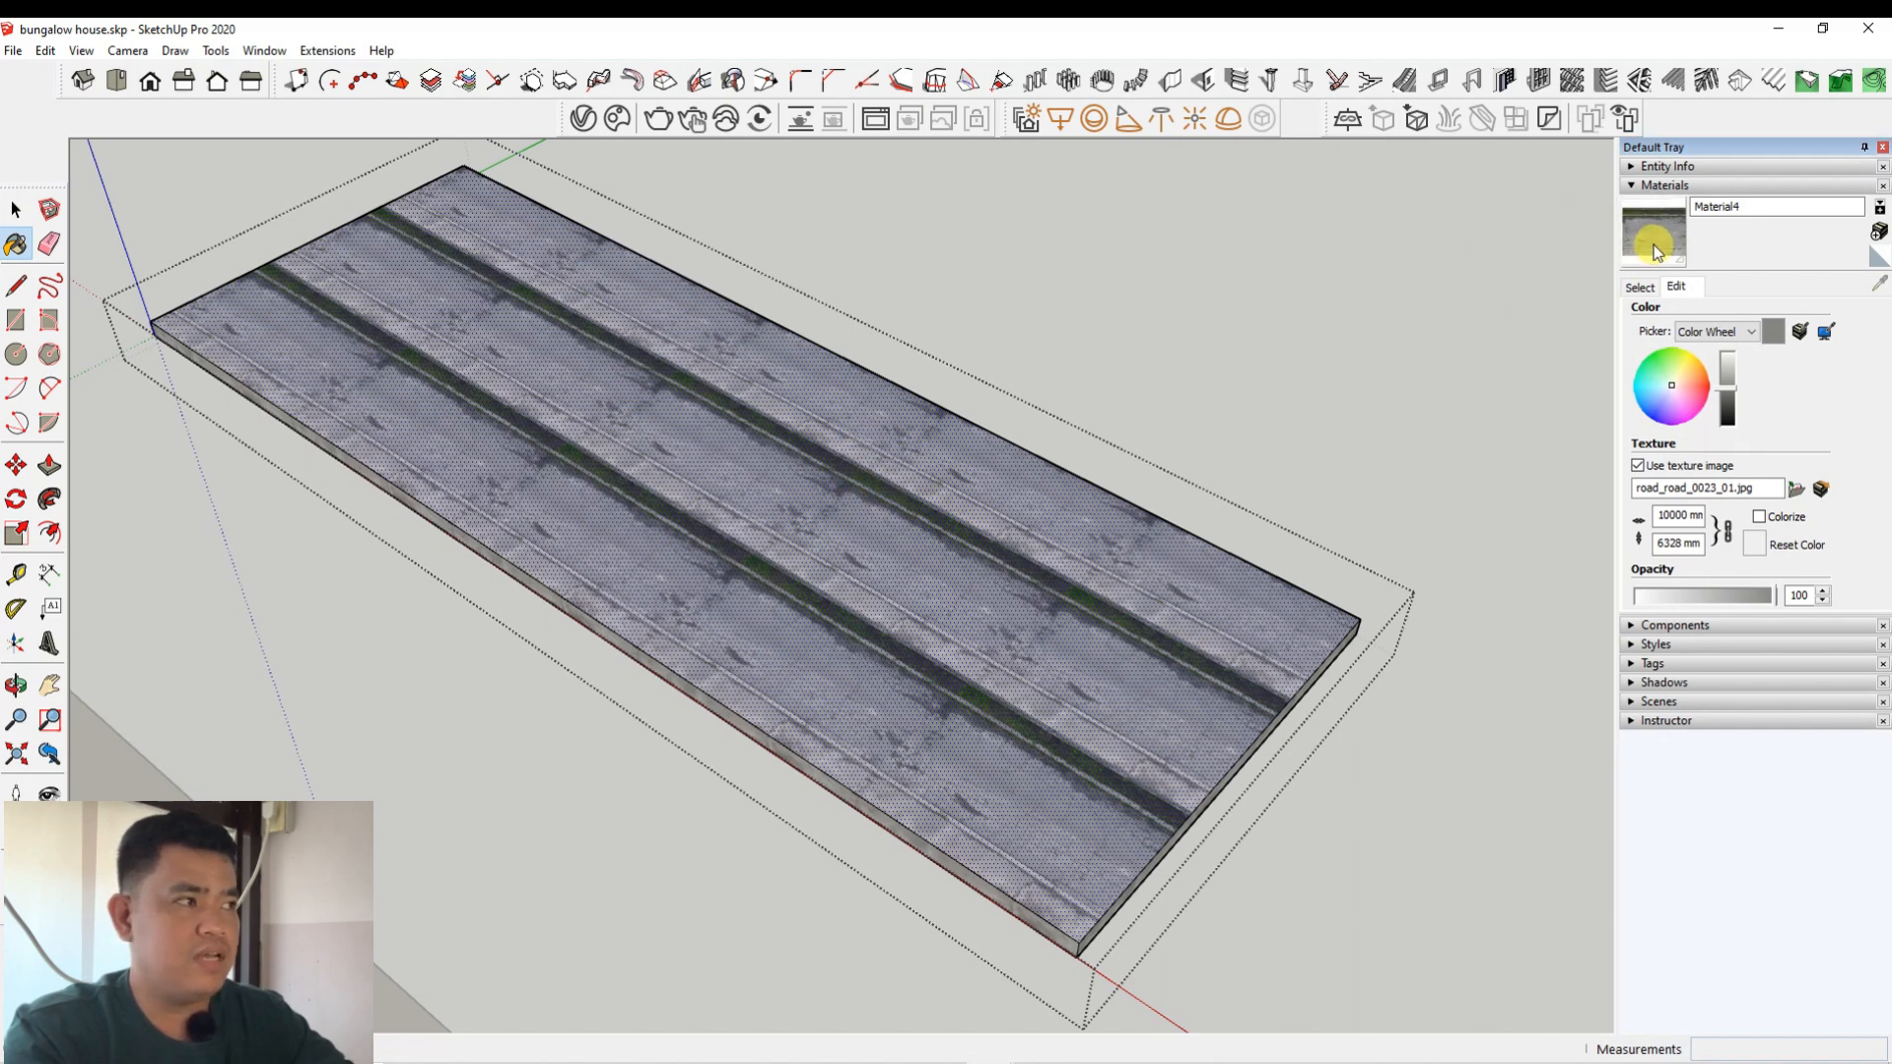
click(905, 548)
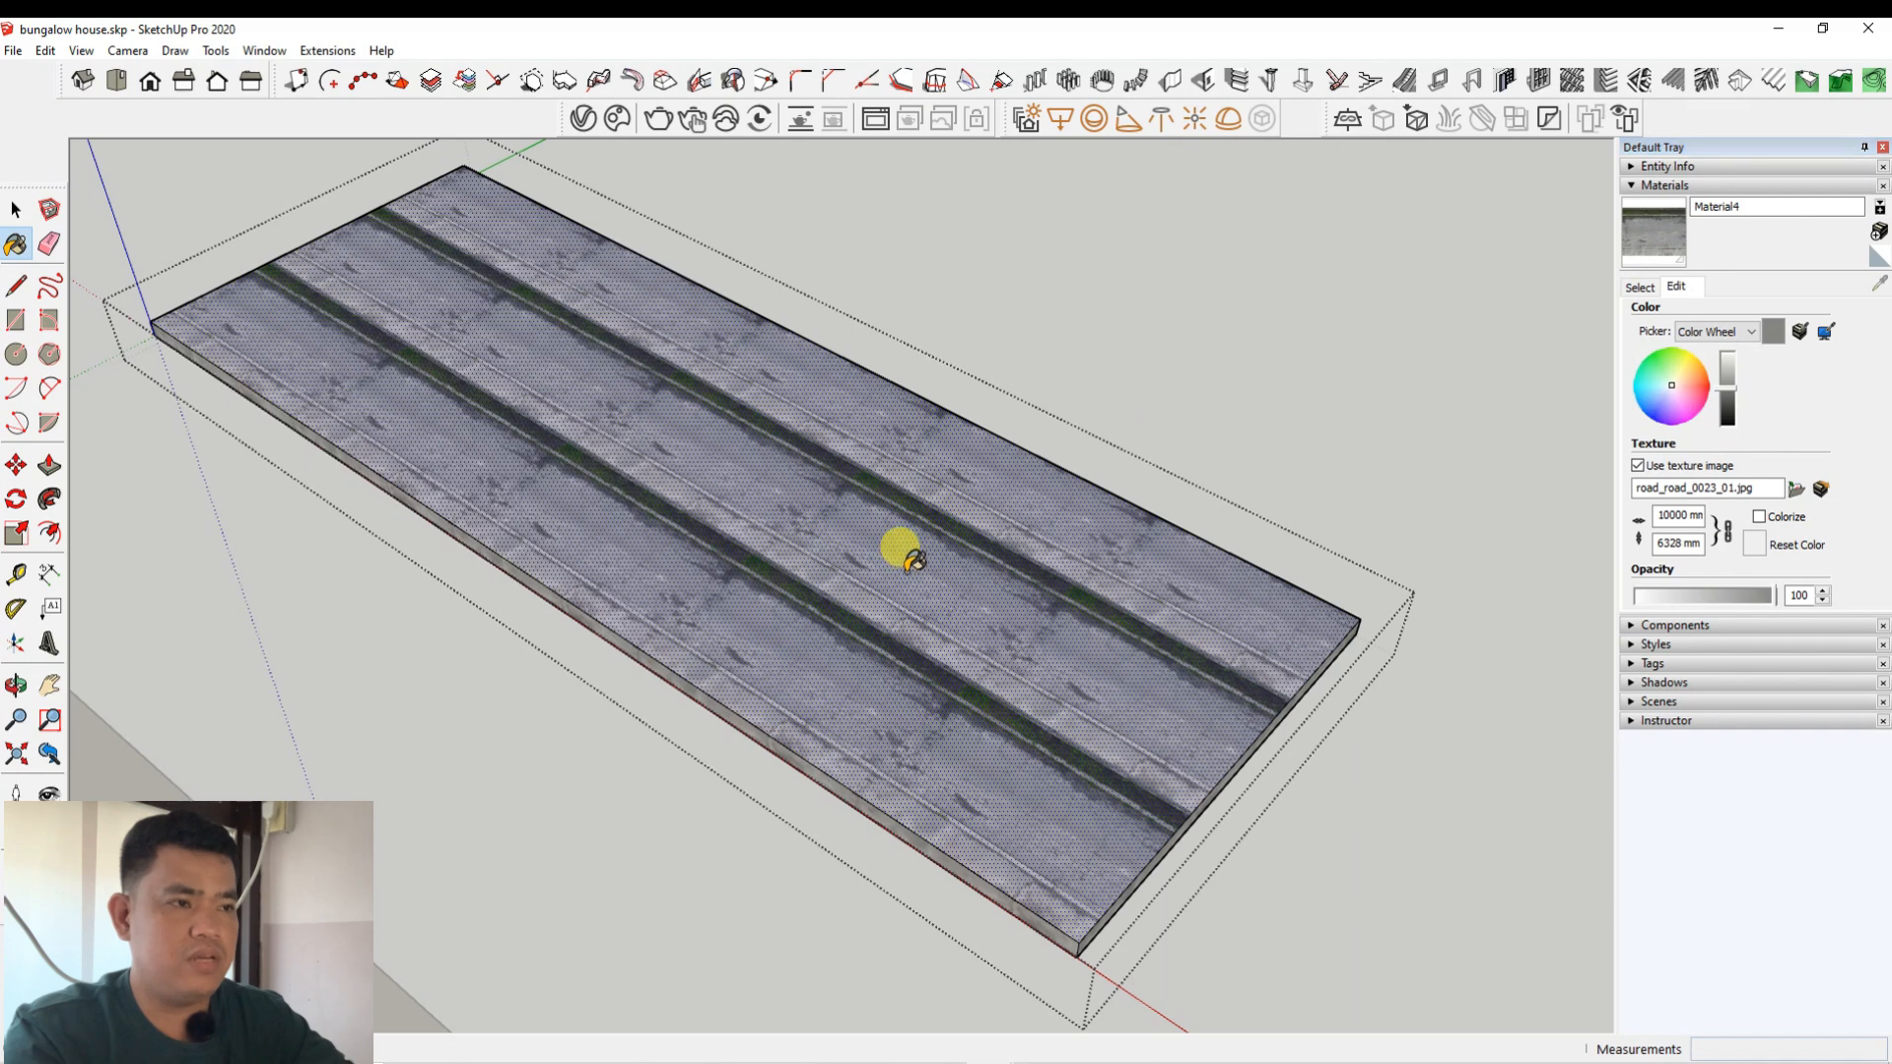
Step: Position the top face's texture by moving it to the near long edge and enlarging it until one road strip spans the slab's width
right_click(680, 416)
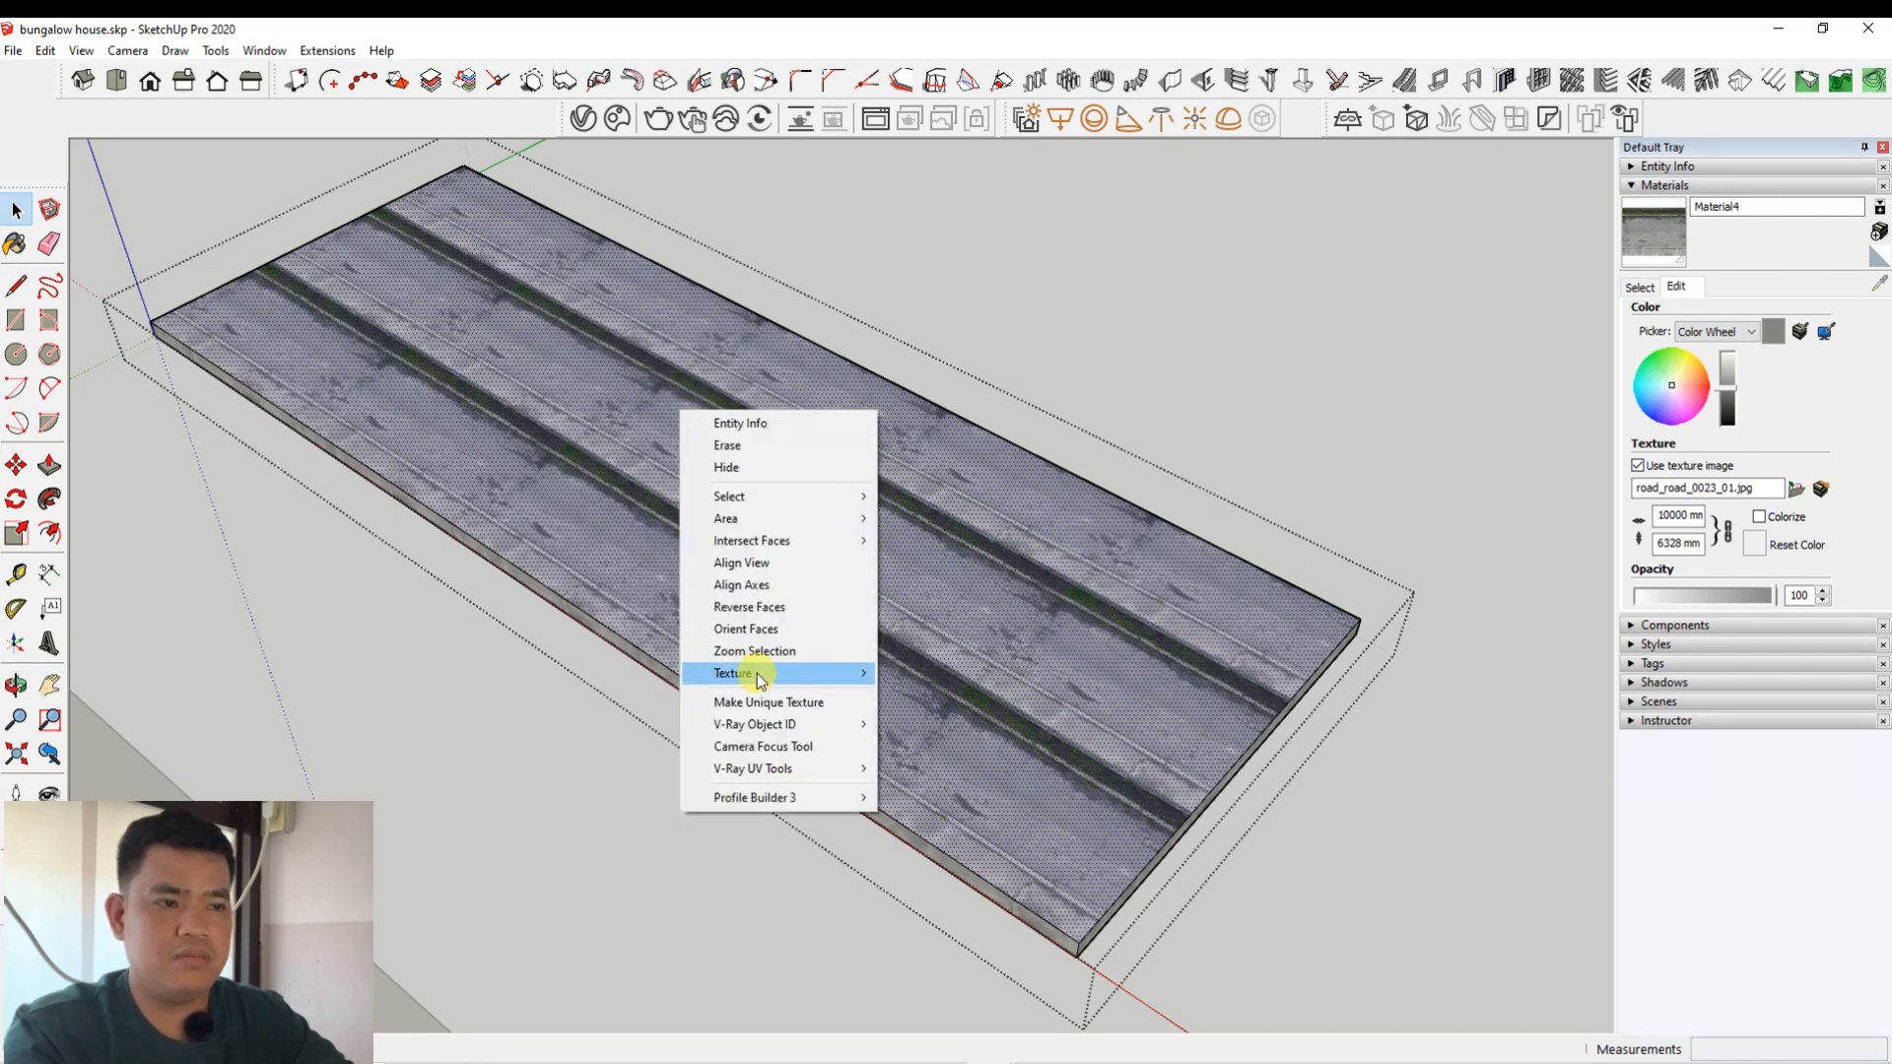
mouse_move(757, 672)
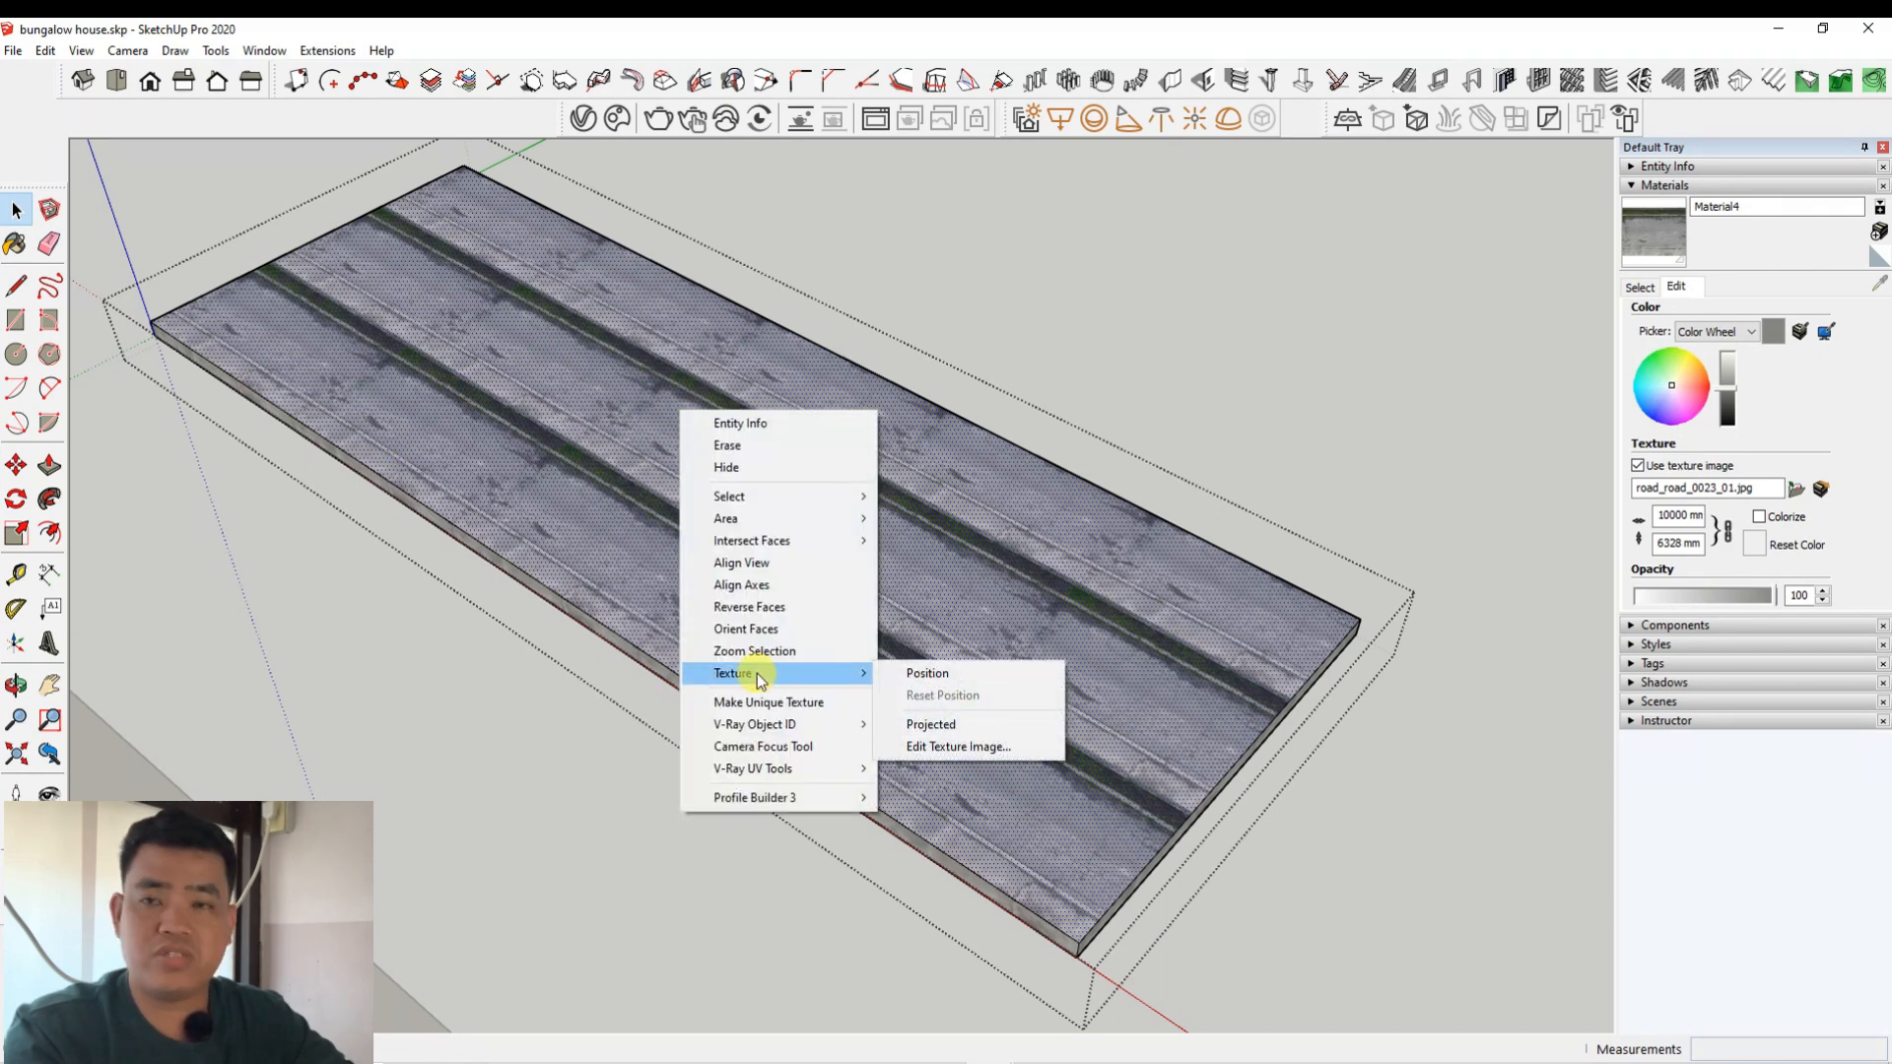
click(932, 676)
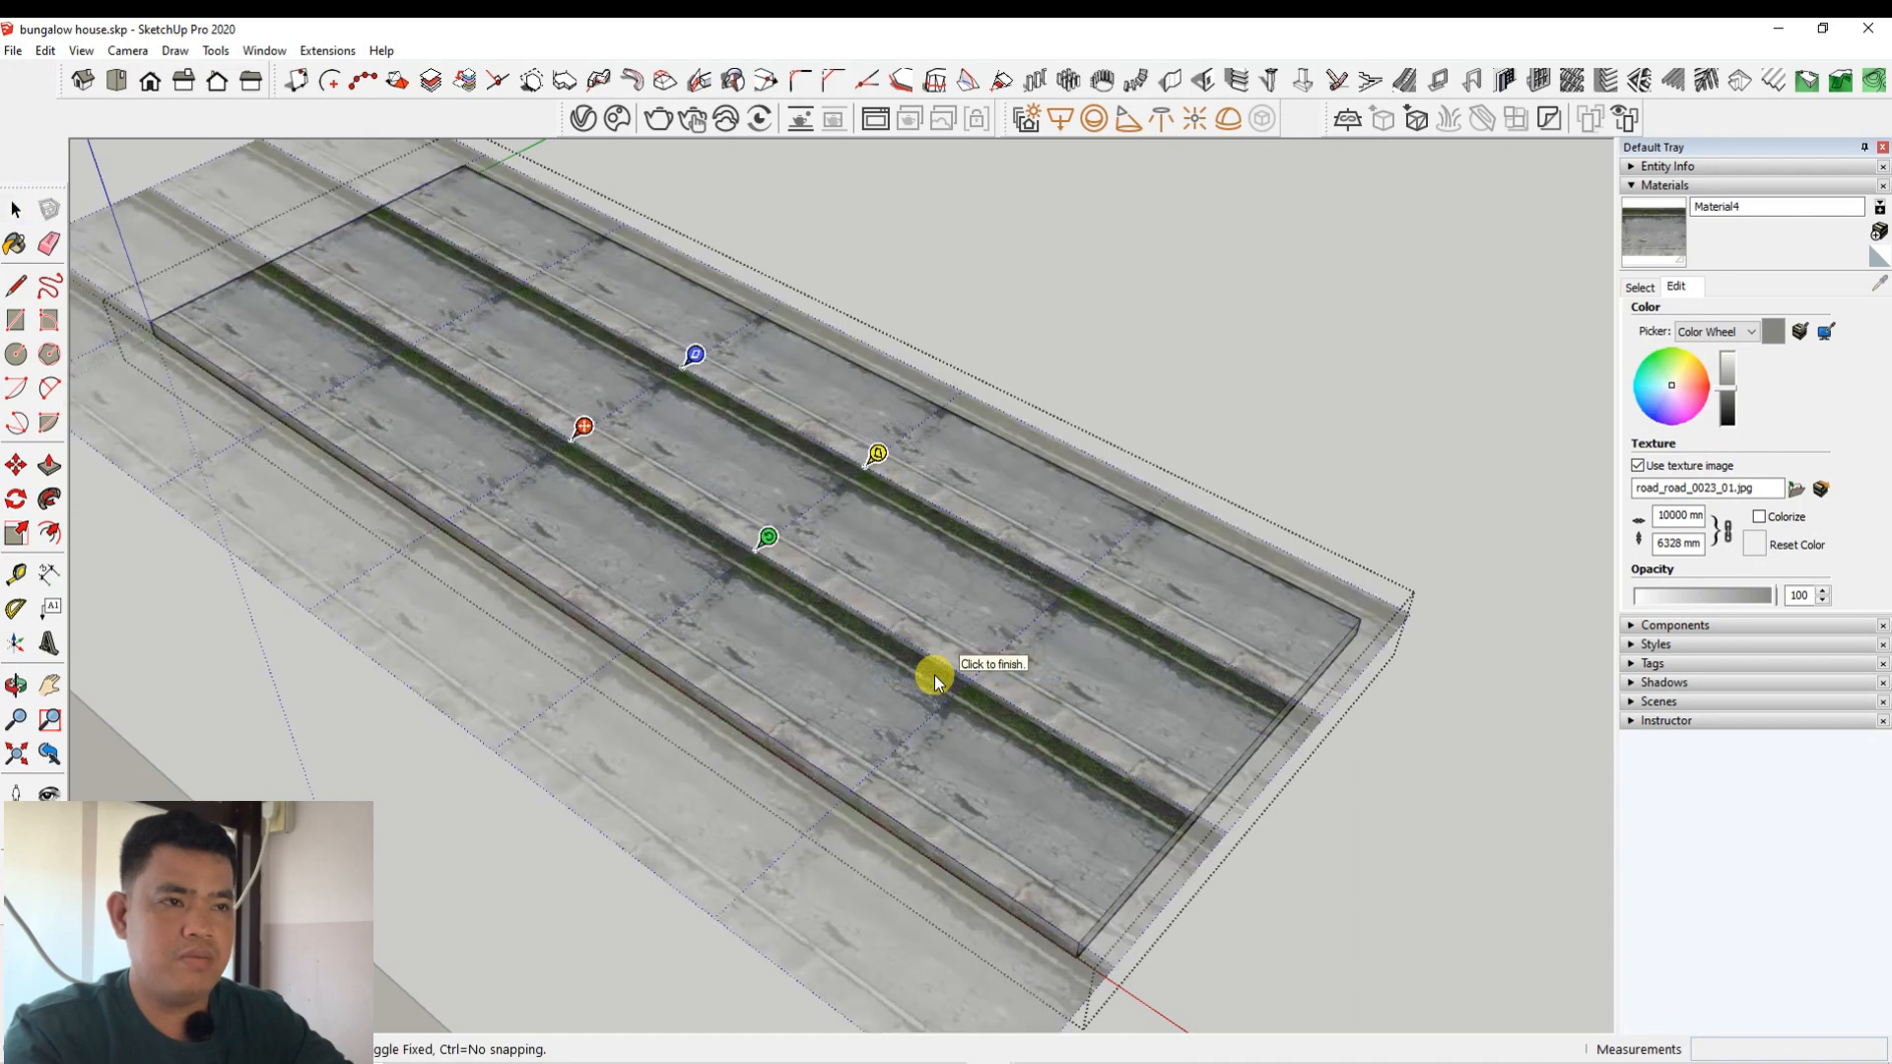
scroll(660, 587, down, 2)
scroll(660, 587, up, 2)
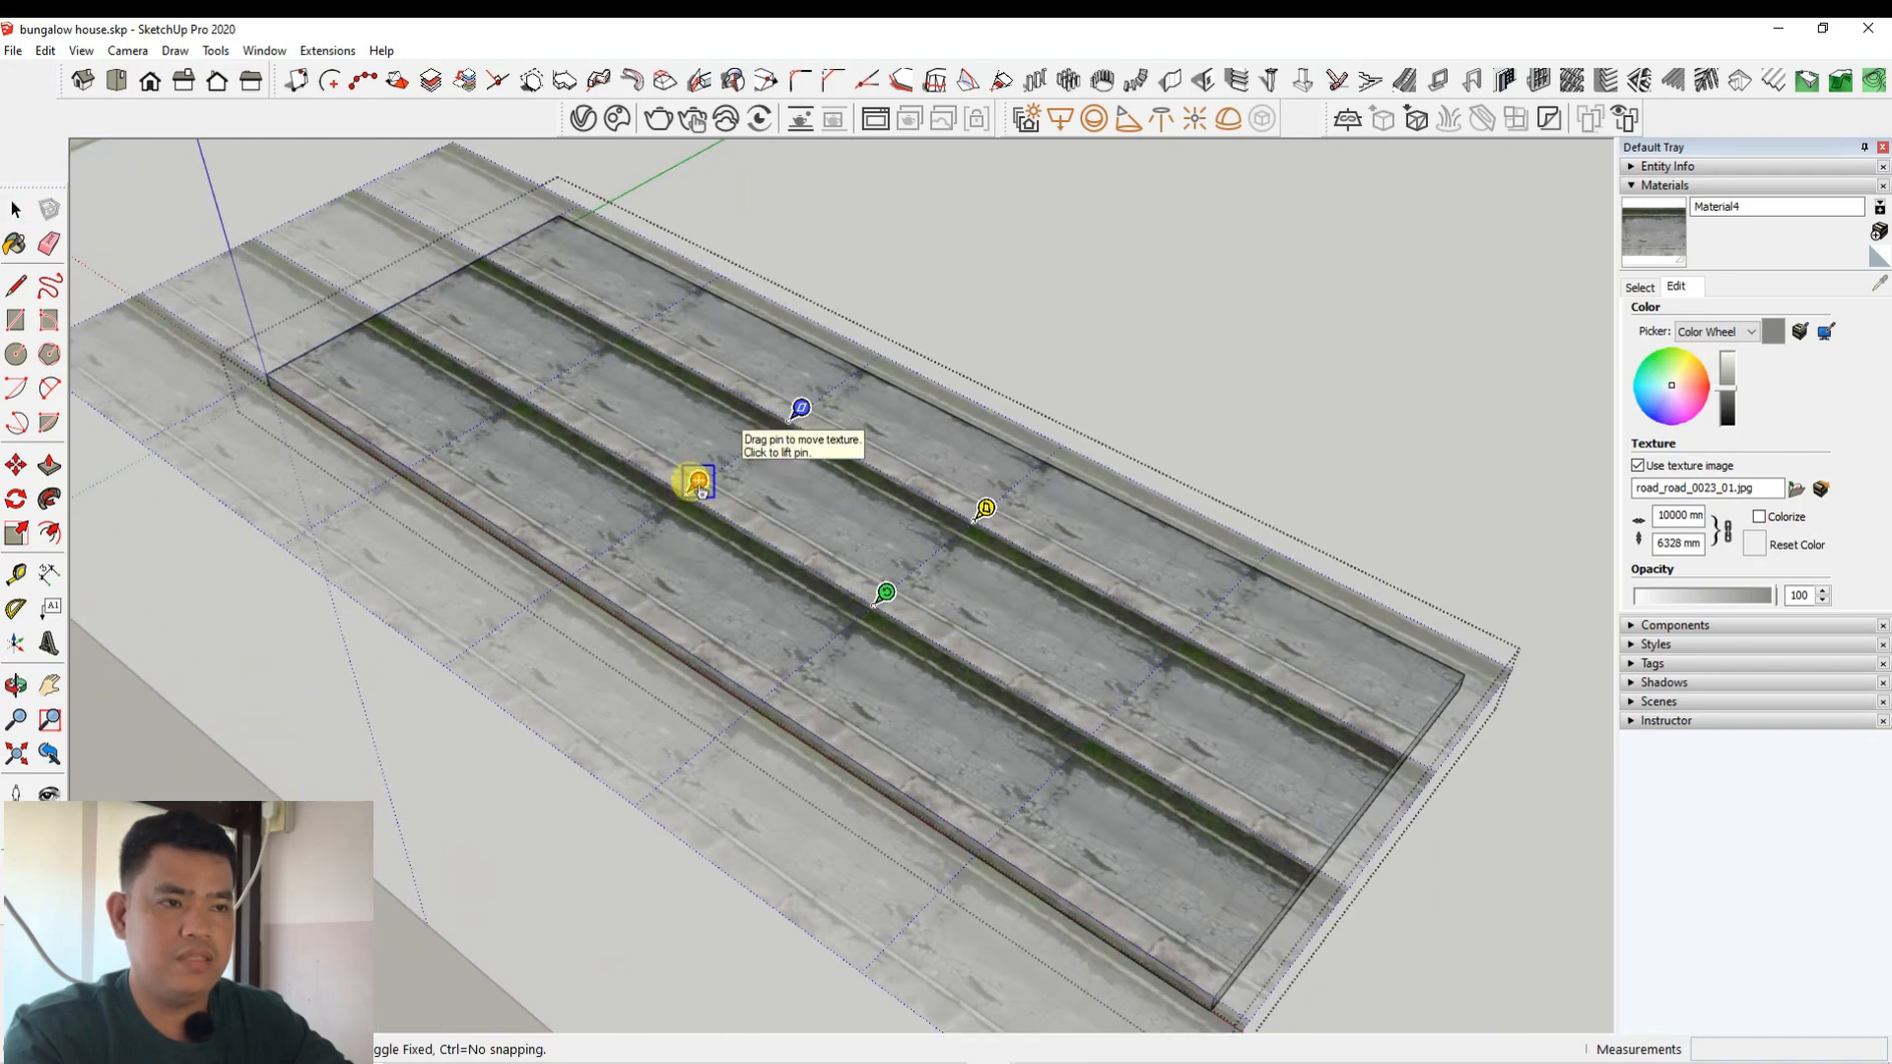
drag(701, 489, 604, 569)
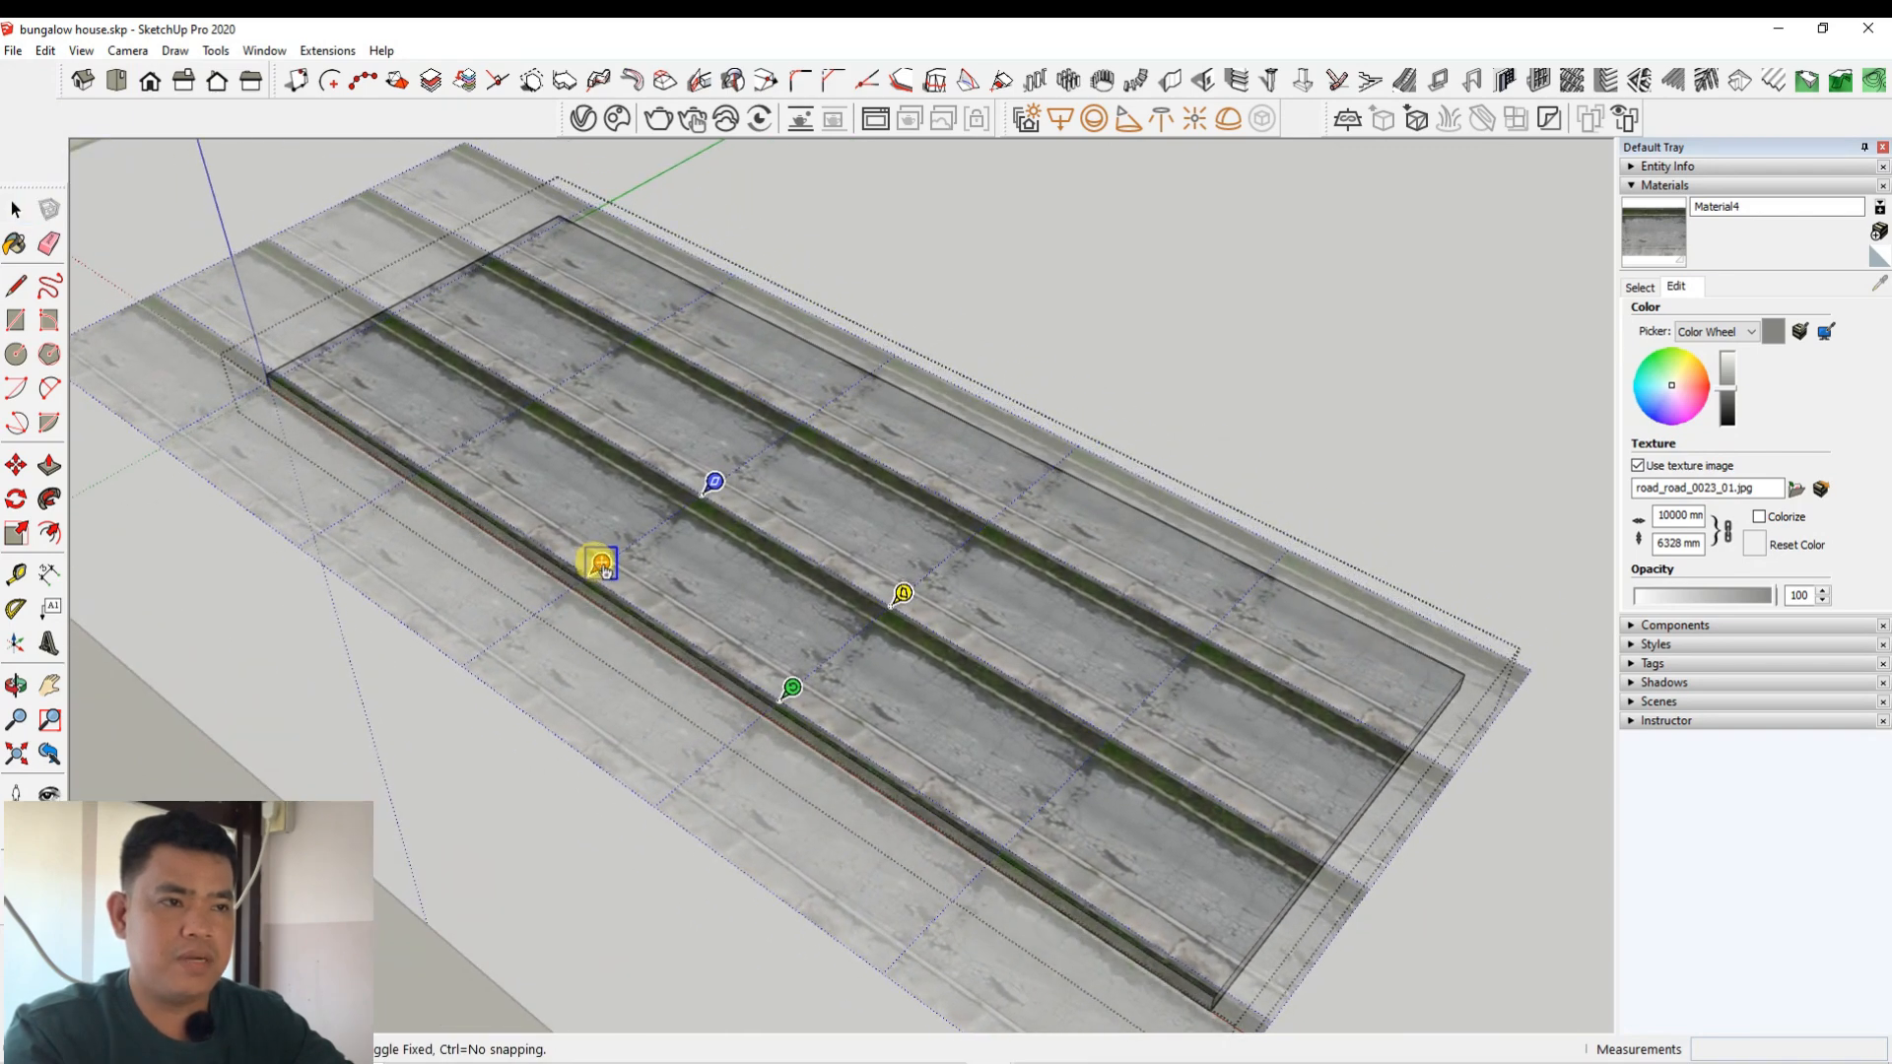
drag(708, 490, 879, 370)
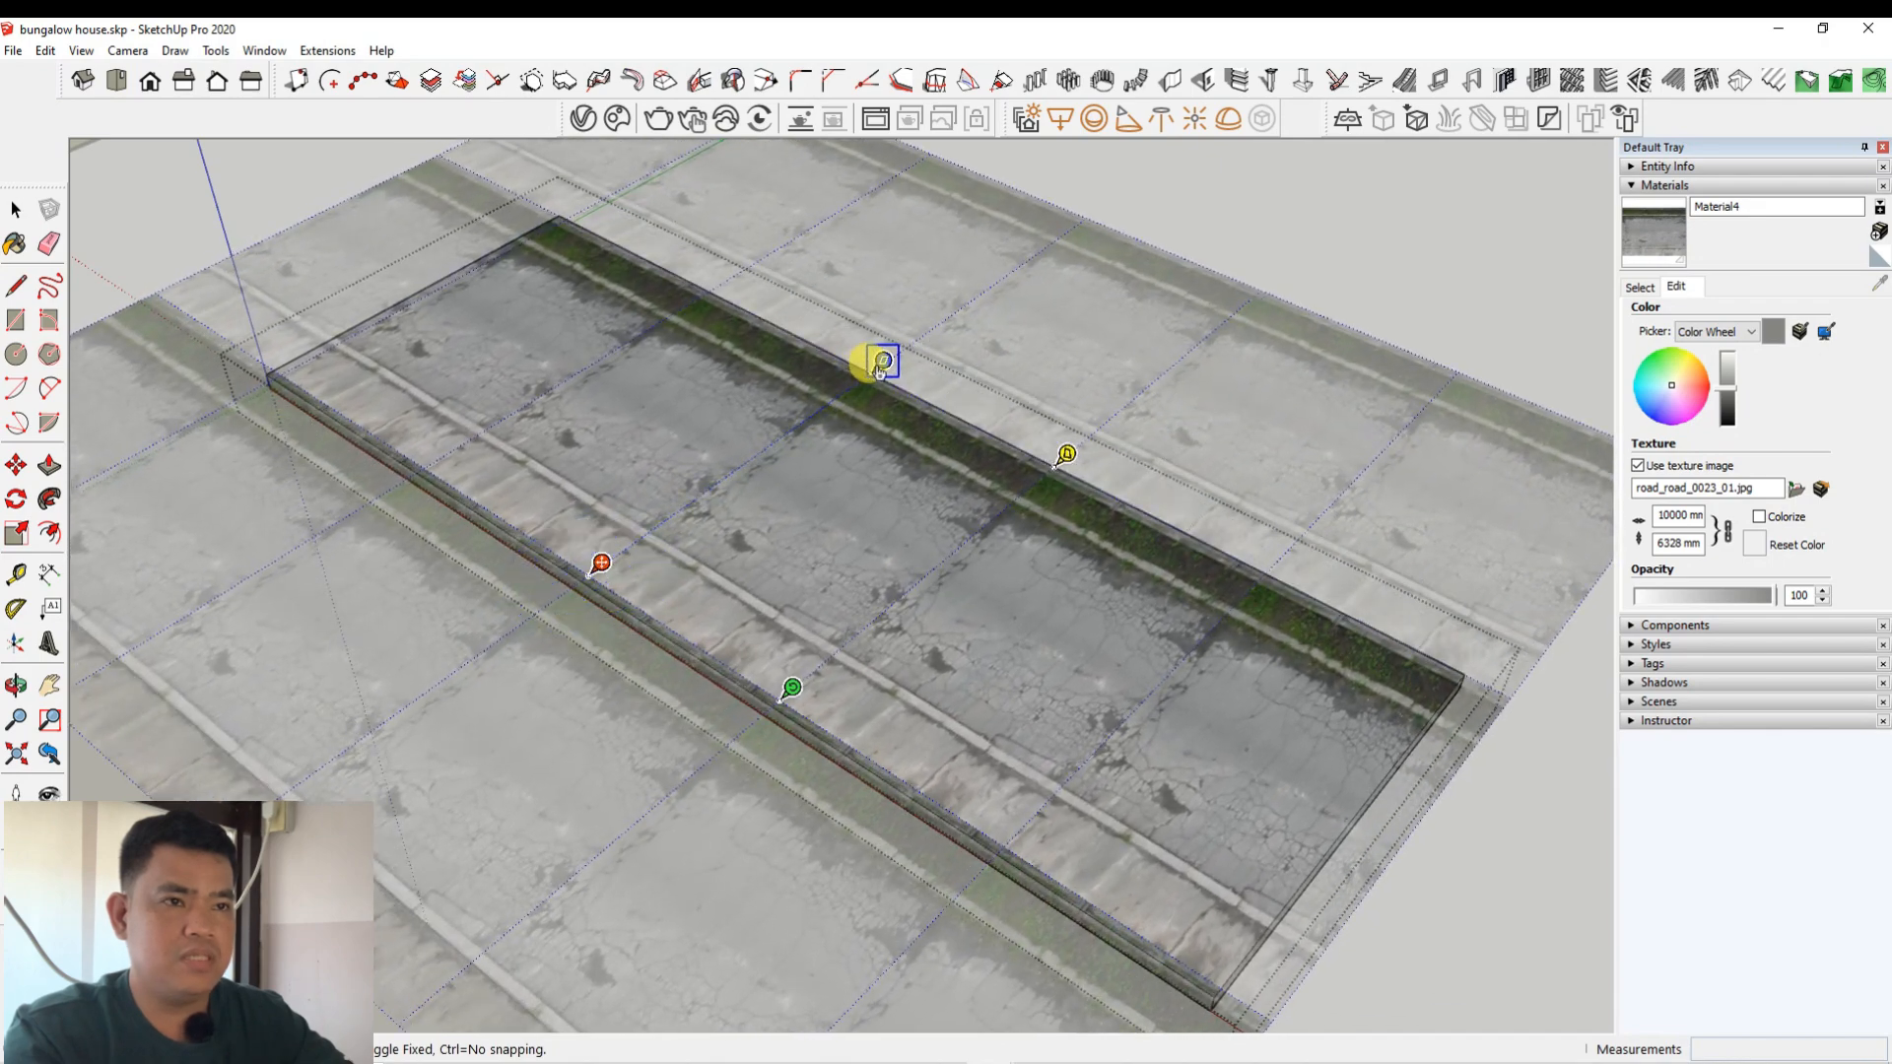
Step: Shift and rescale the texture with its pins so only cracked grey pavement covers the top face, and finish editing the group
drag(592, 569, 544, 612)
drag(840, 397, 931, 337)
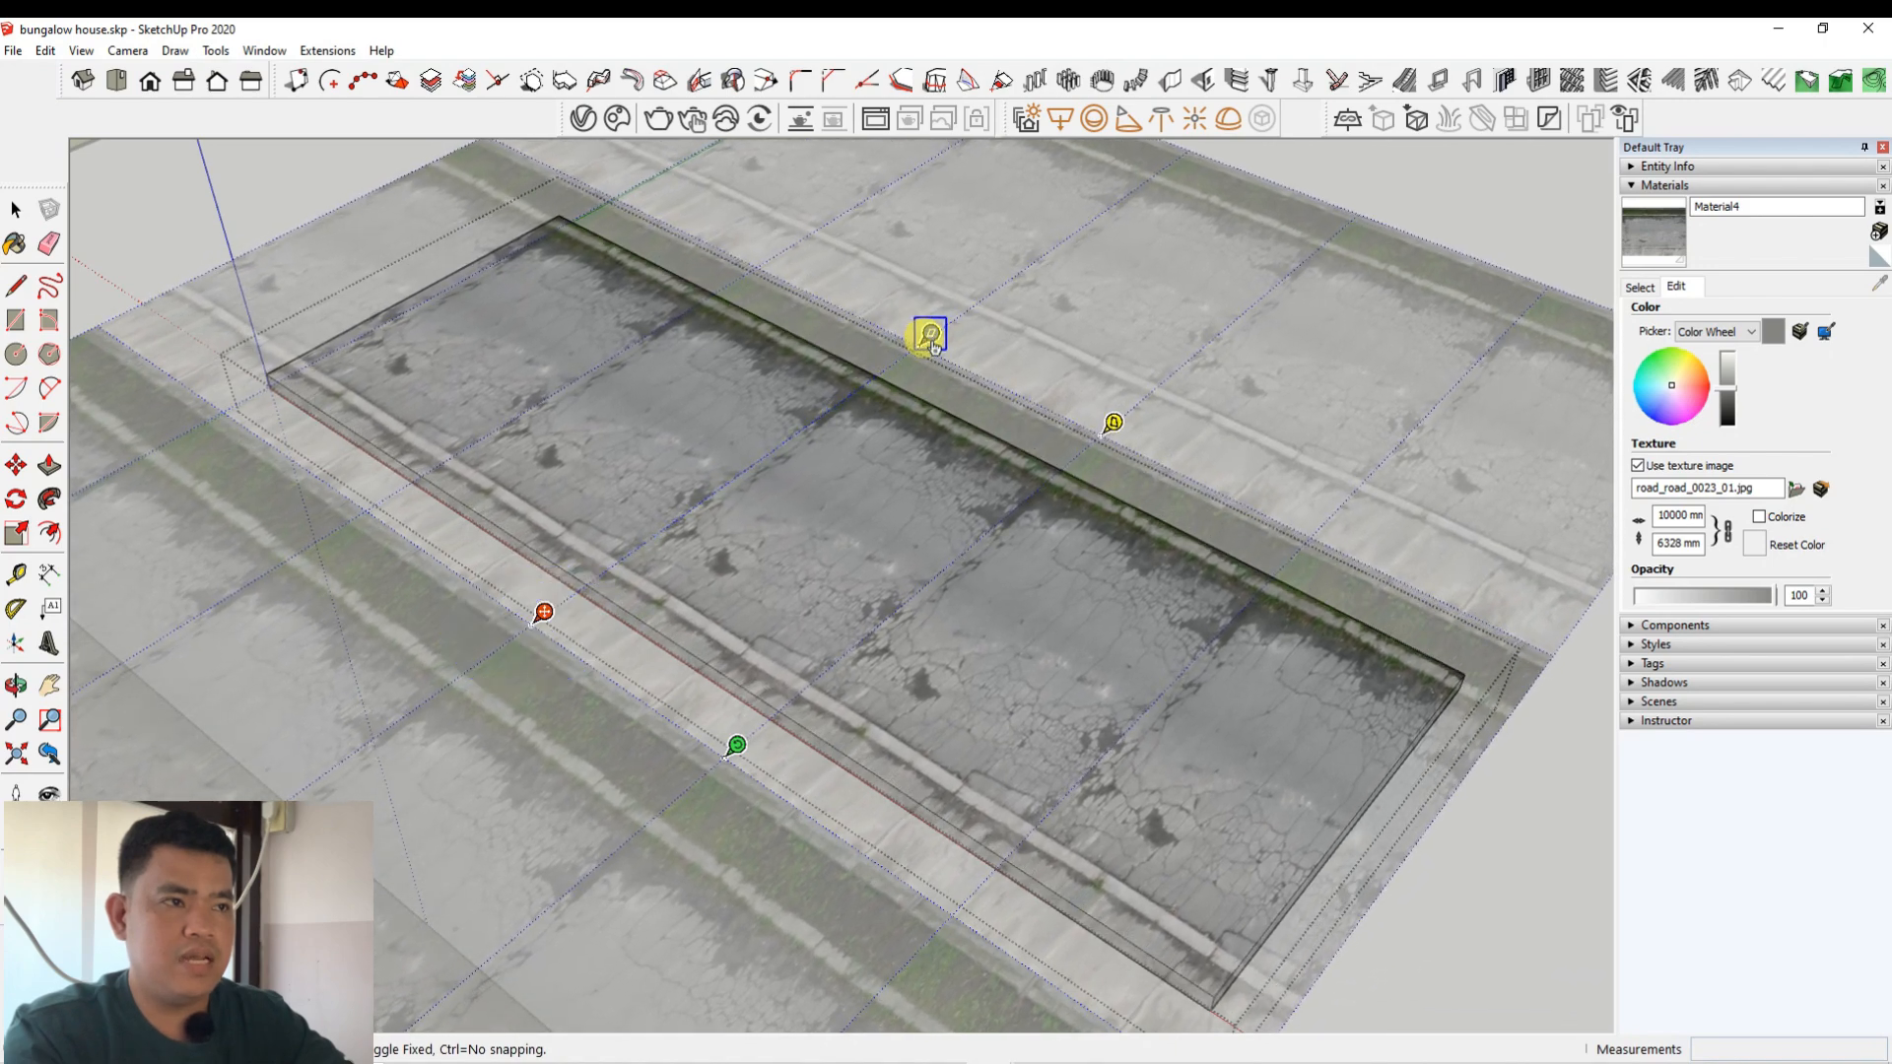
drag(730, 759, 864, 820)
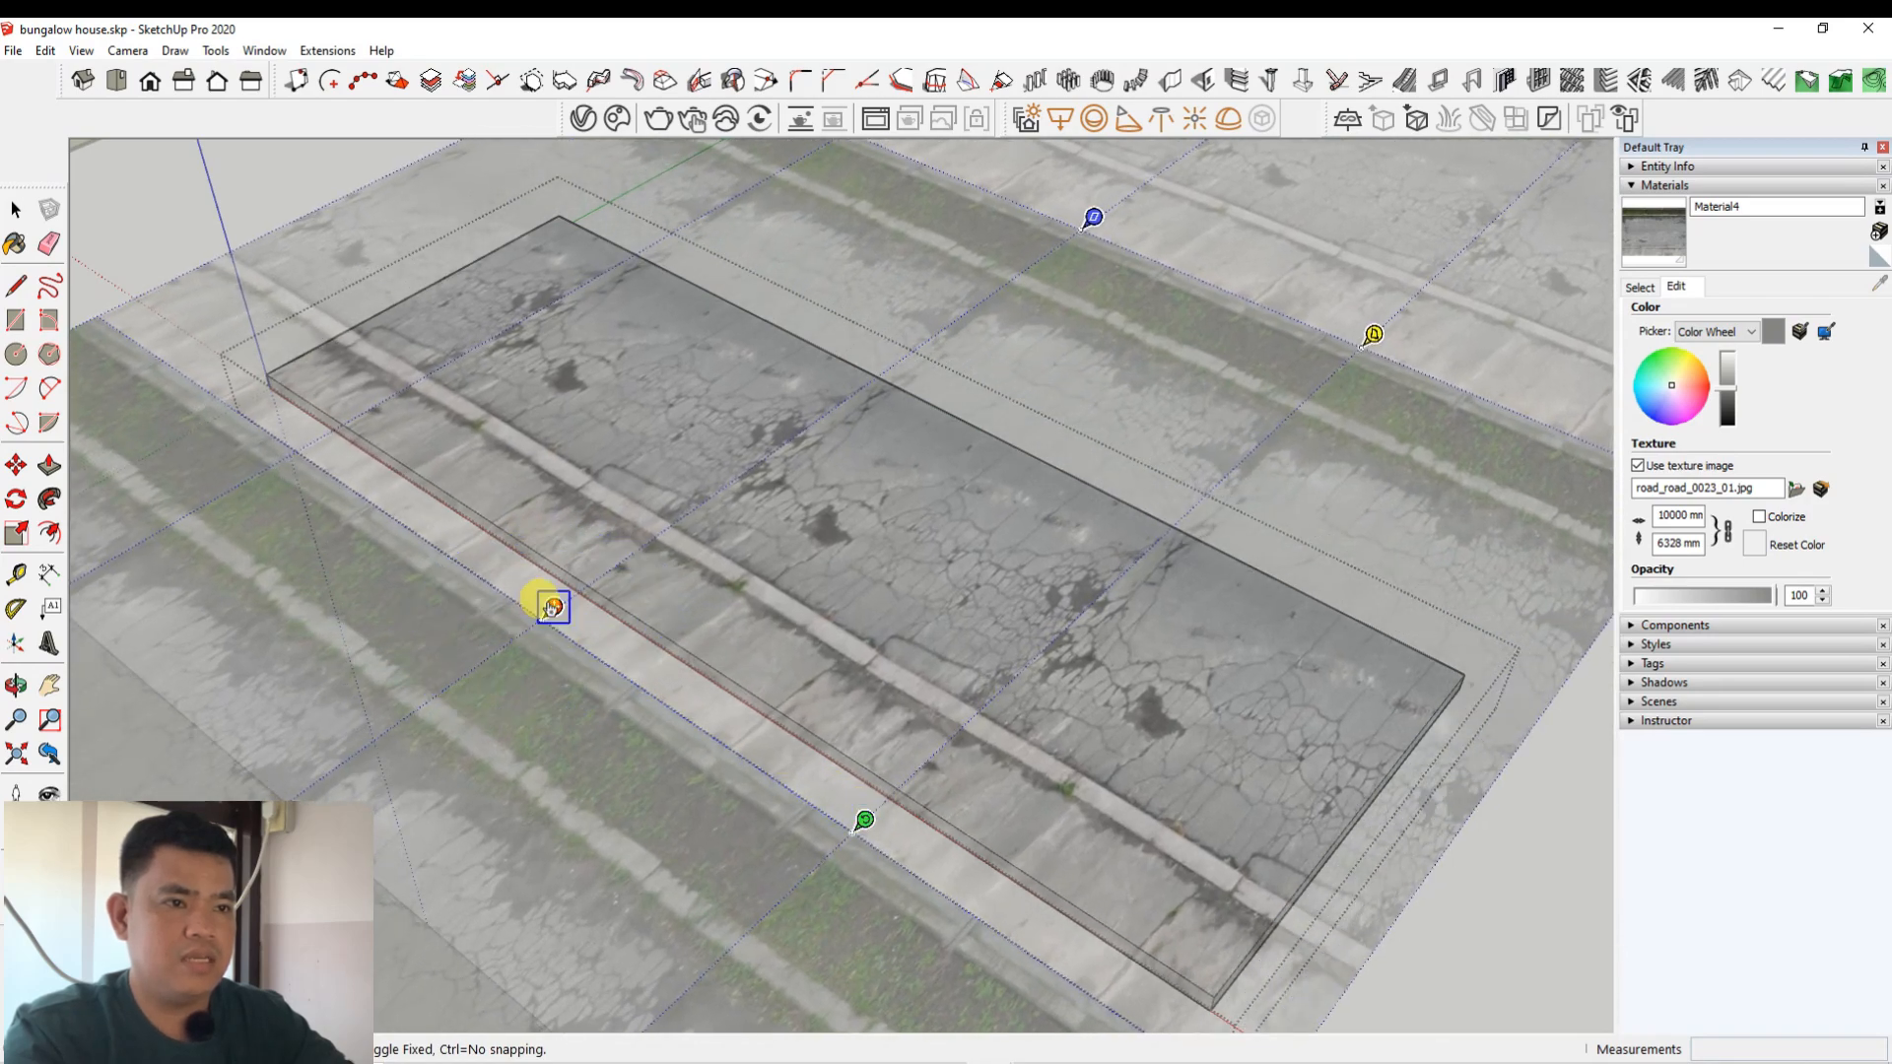
drag(552, 606, 450, 662)
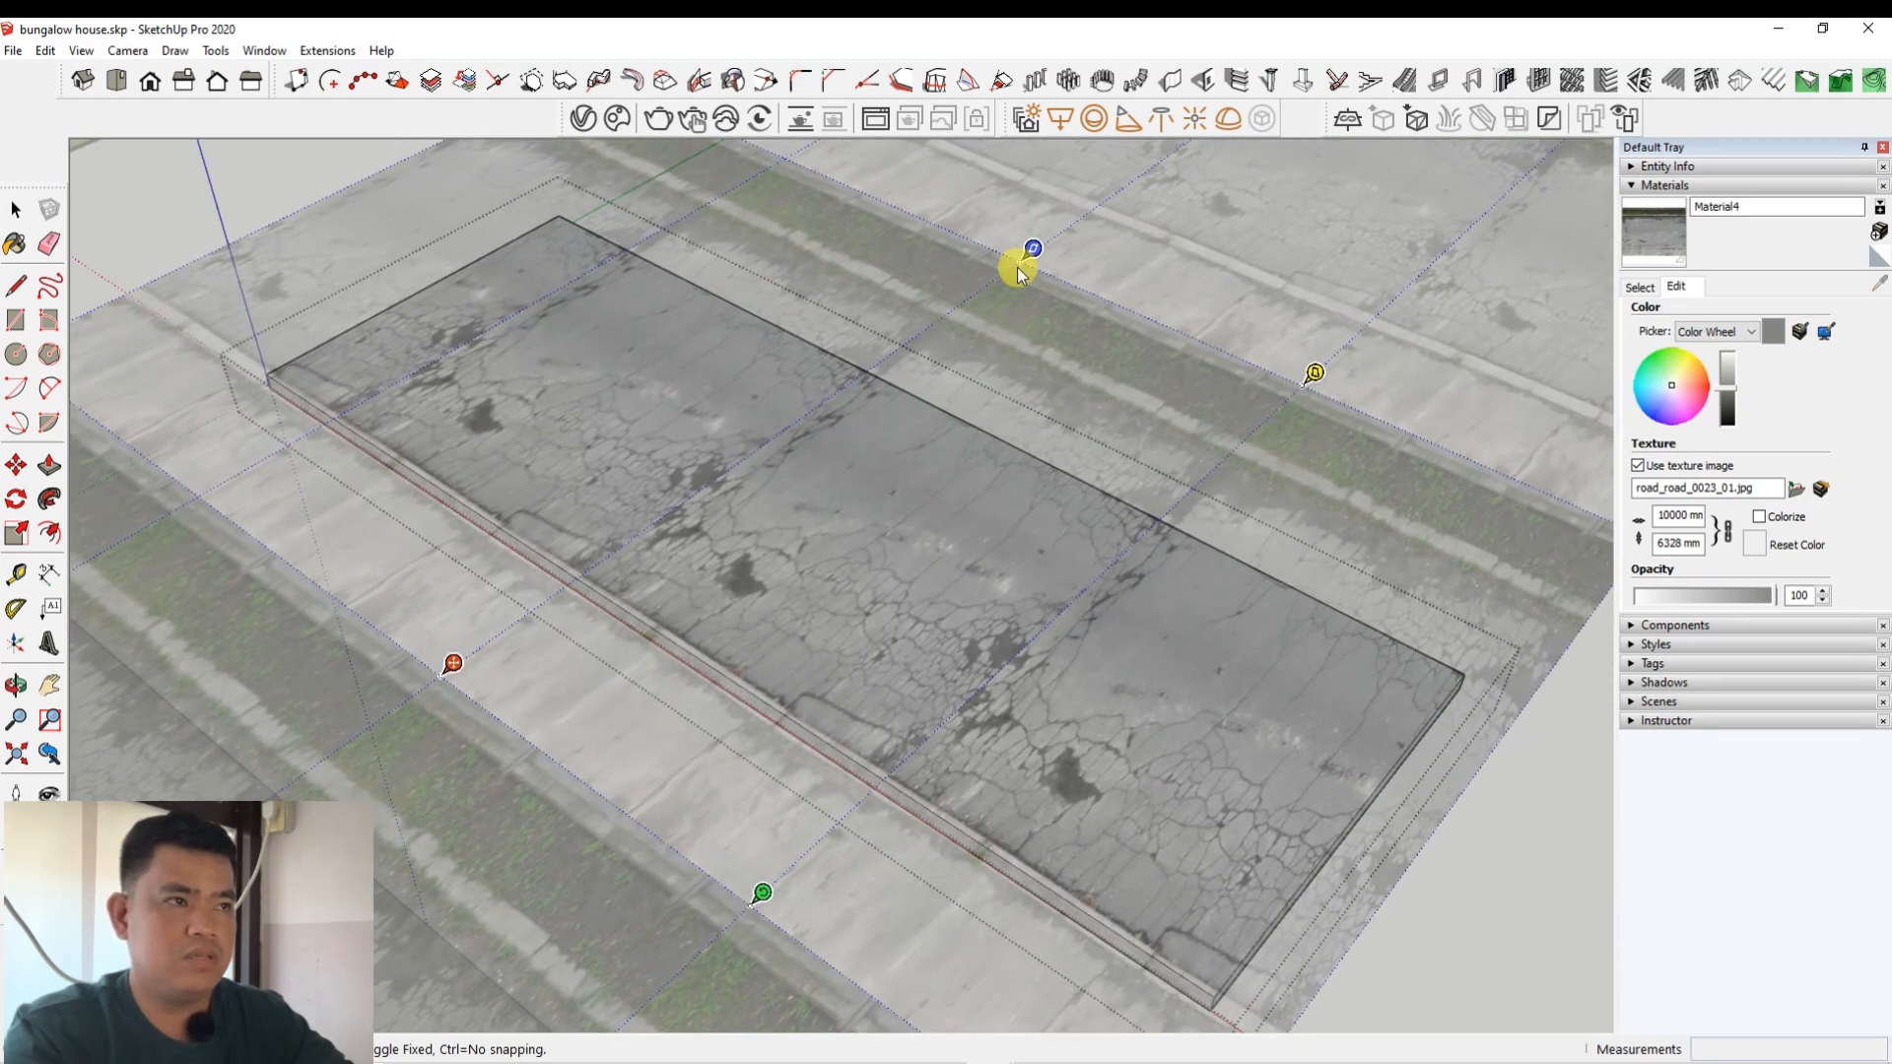
drag(1031, 251, 957, 302)
scroll(807, 423, down, 6)
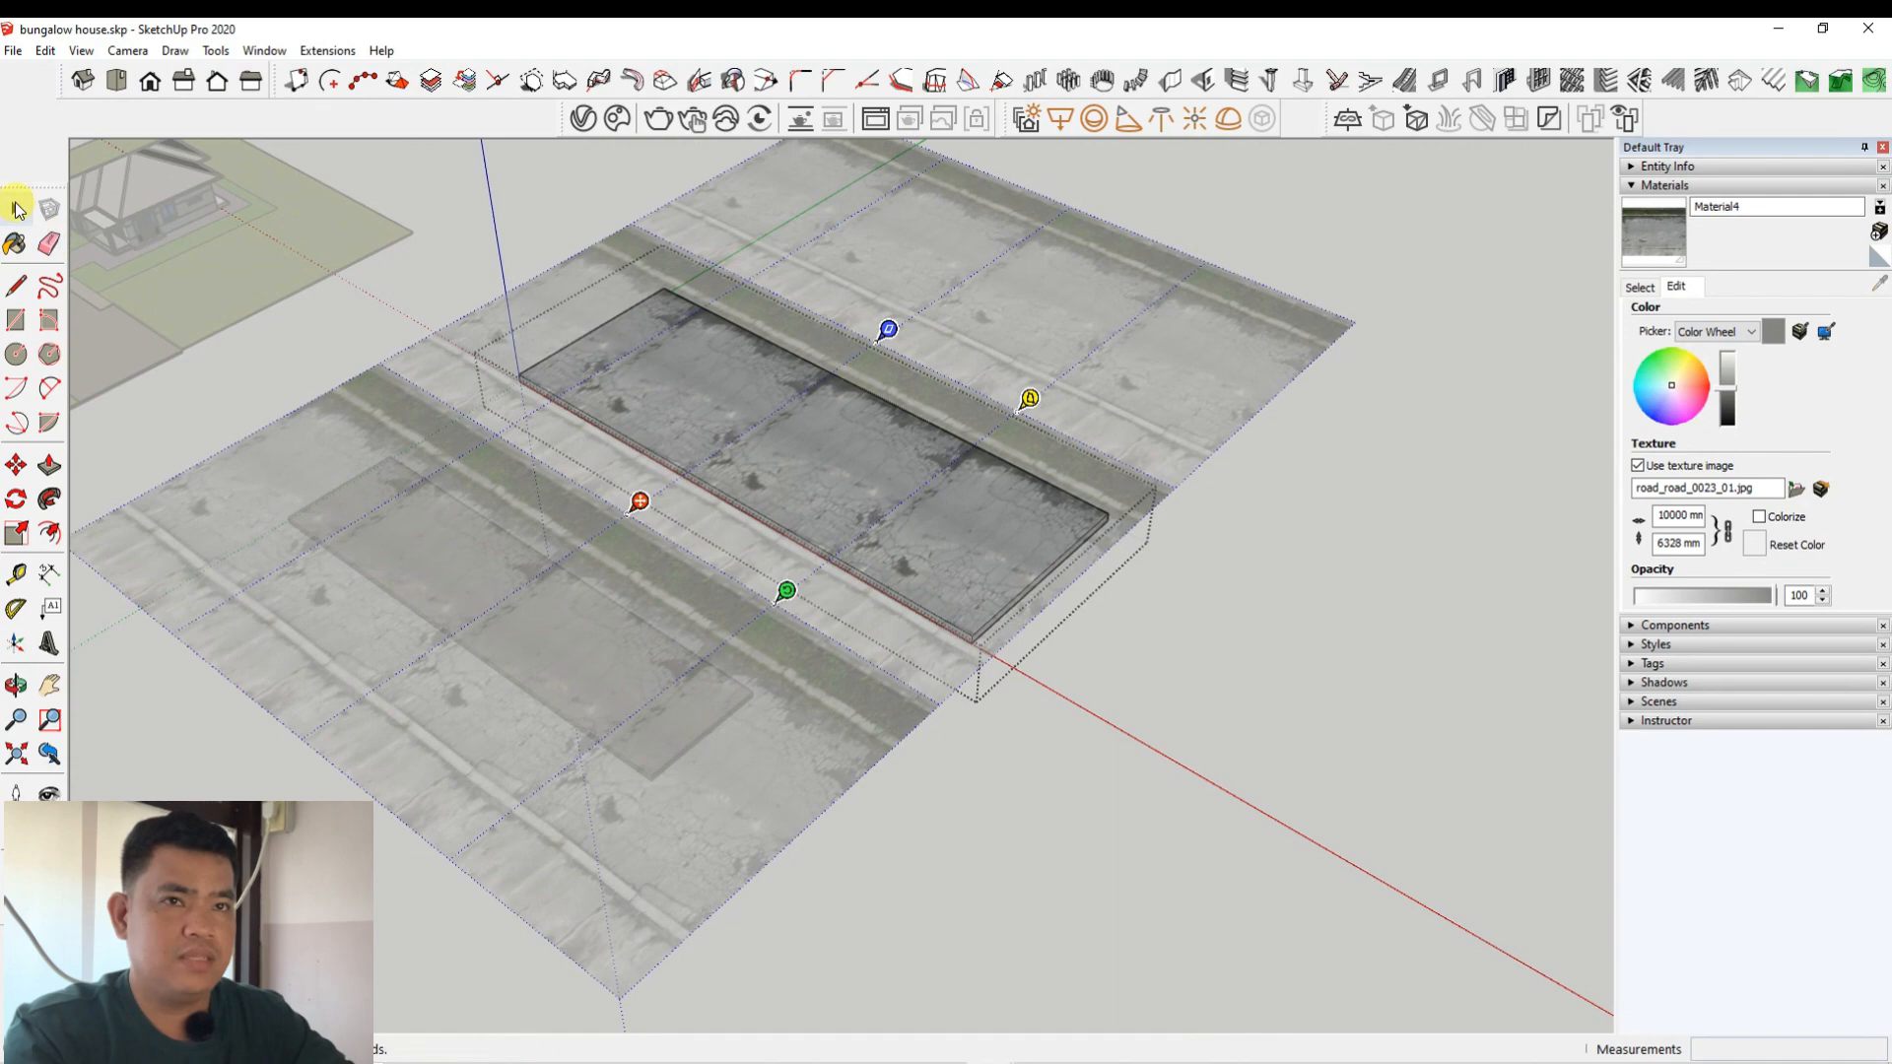
click(585, 412)
click(1012, 767)
Step: Examine the grey road slab up close and compare it with the dirt road slab and the bungalow's road
scroll(934, 451, up, 3)
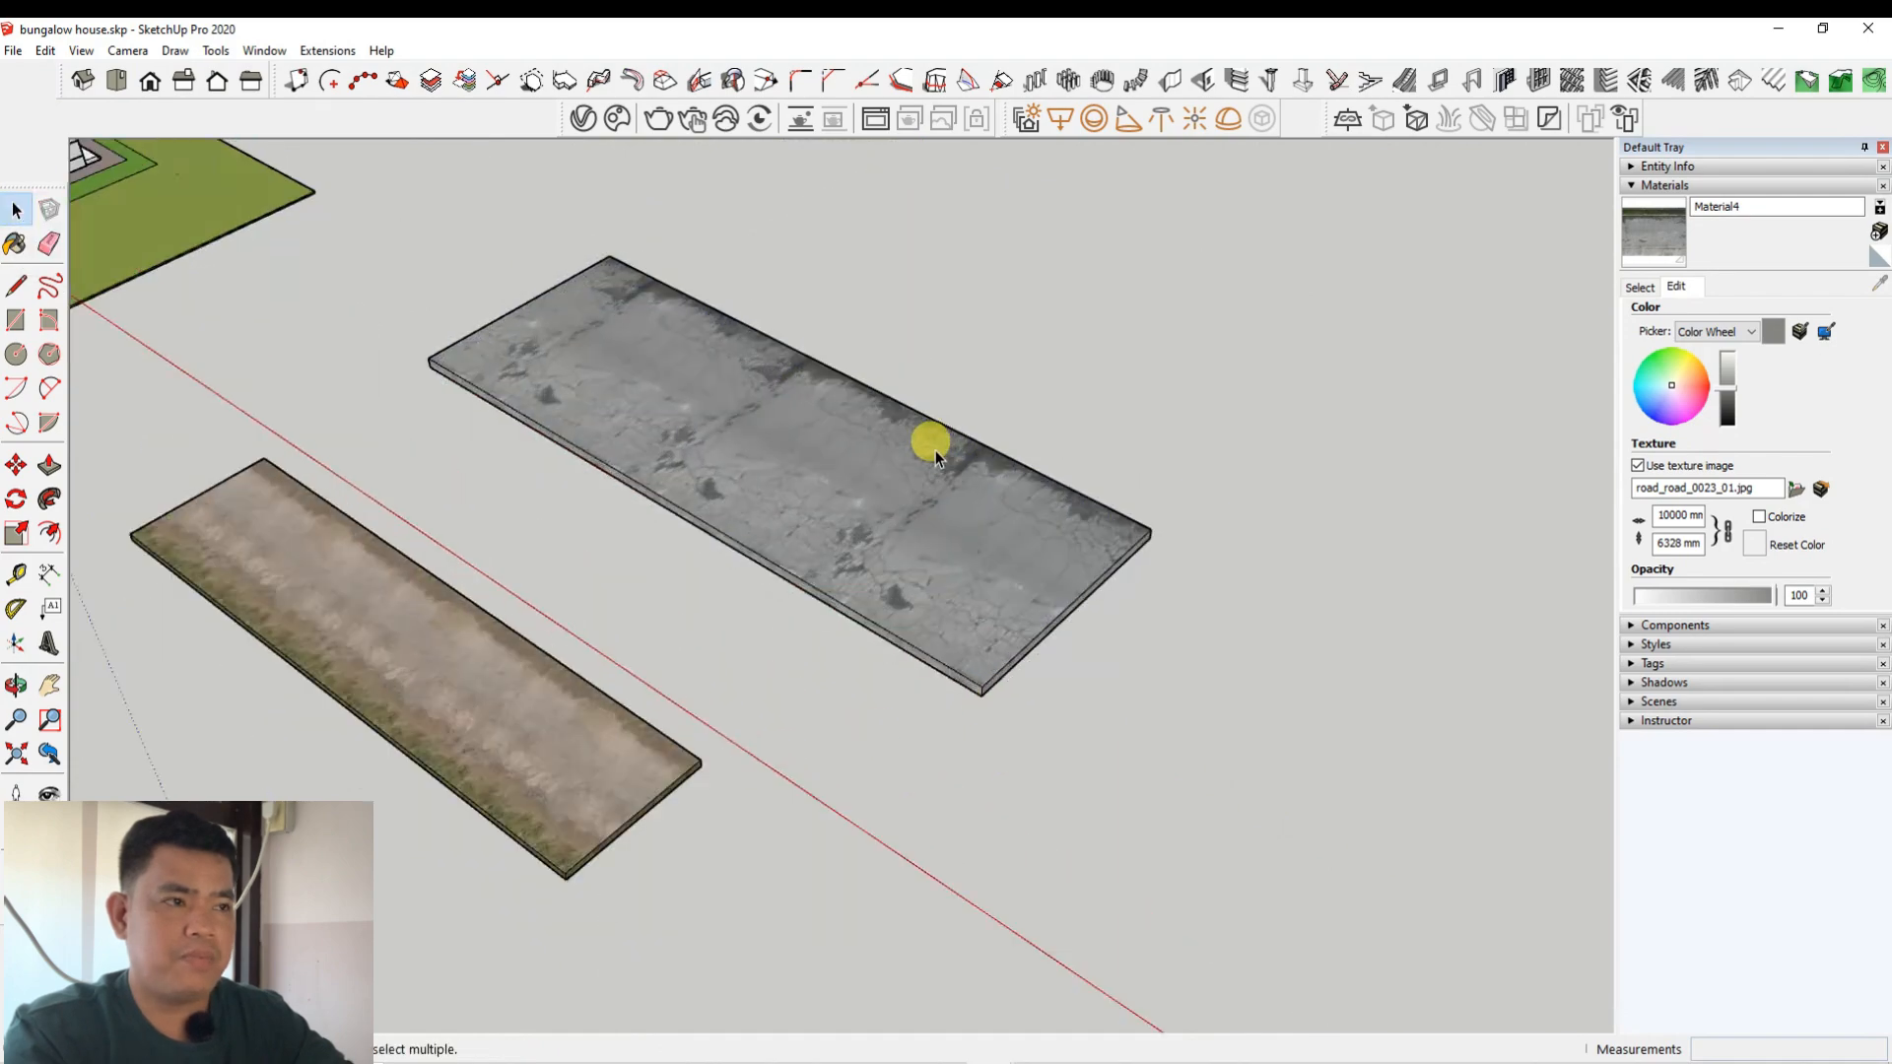
middle_drag(934, 452, 810, 383)
scroll(810, 382, up, 2)
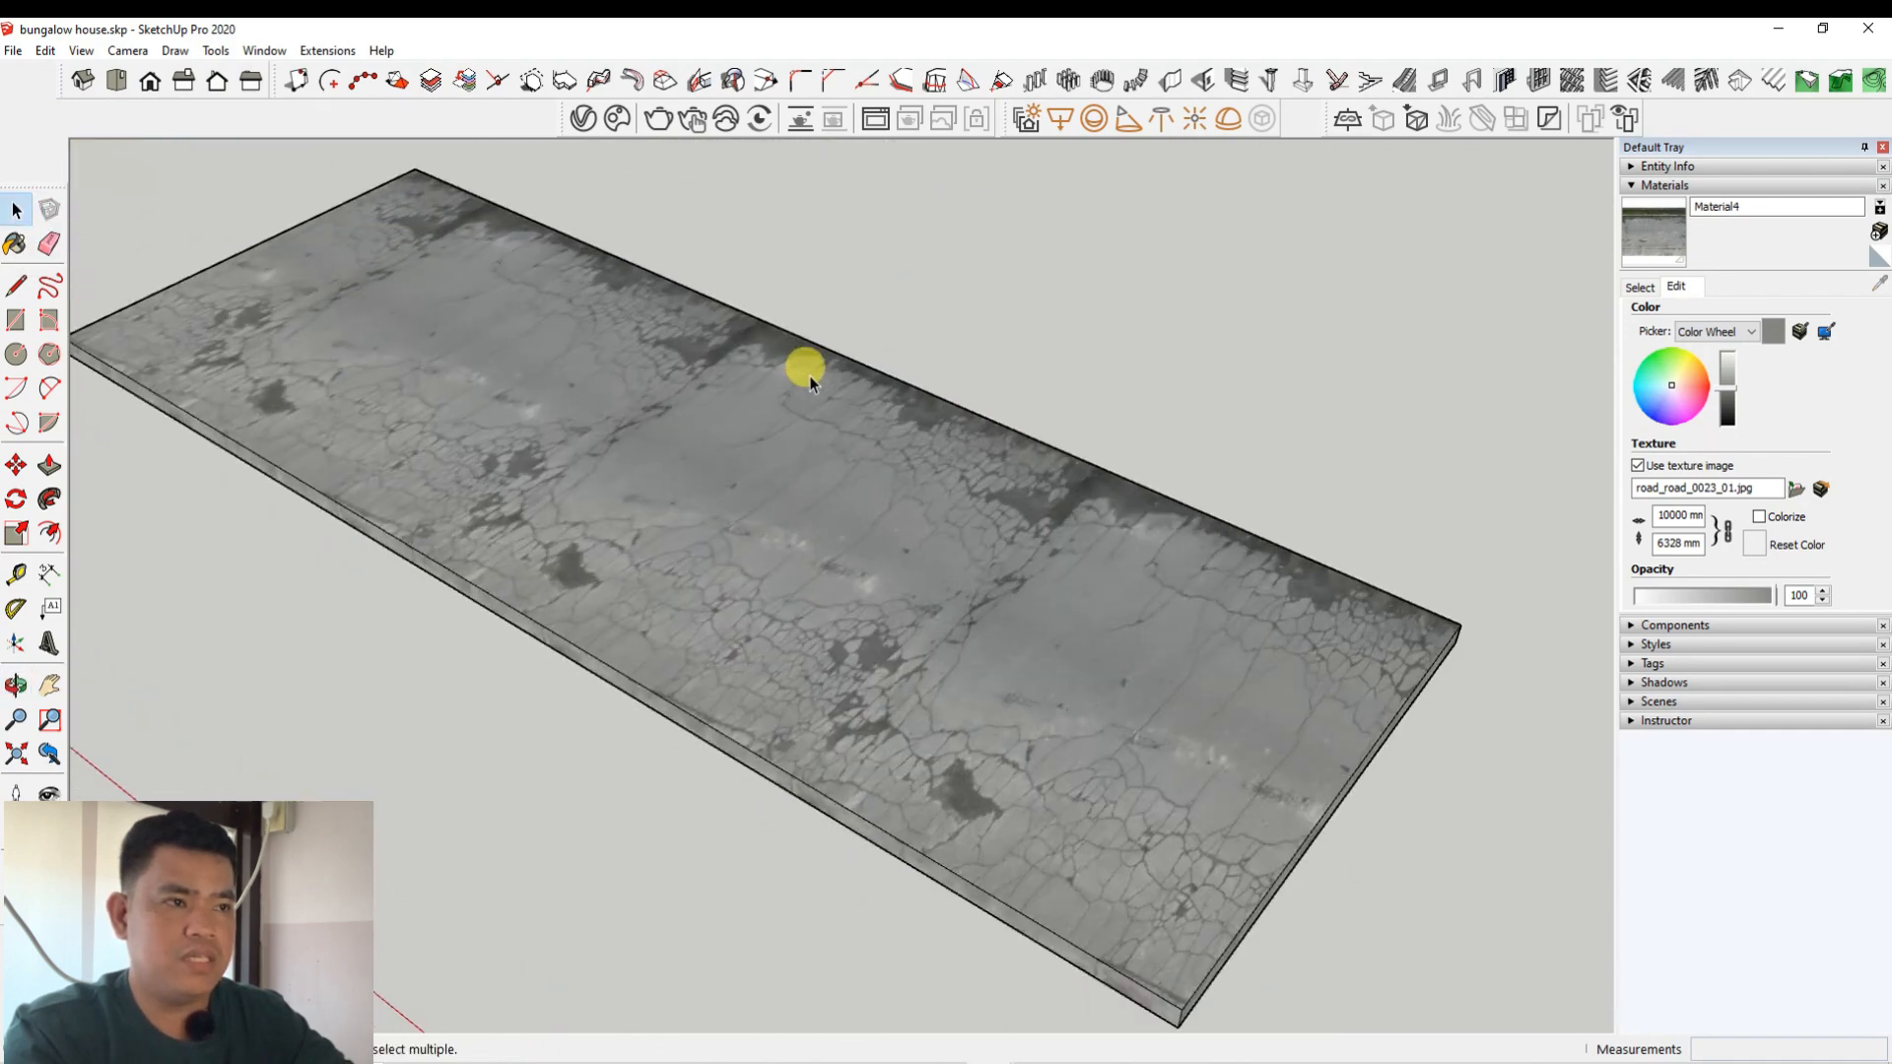
scroll(810, 382, down, 1)
scroll(837, 434, up, 2)
middle_drag(814, 448, 569, 408)
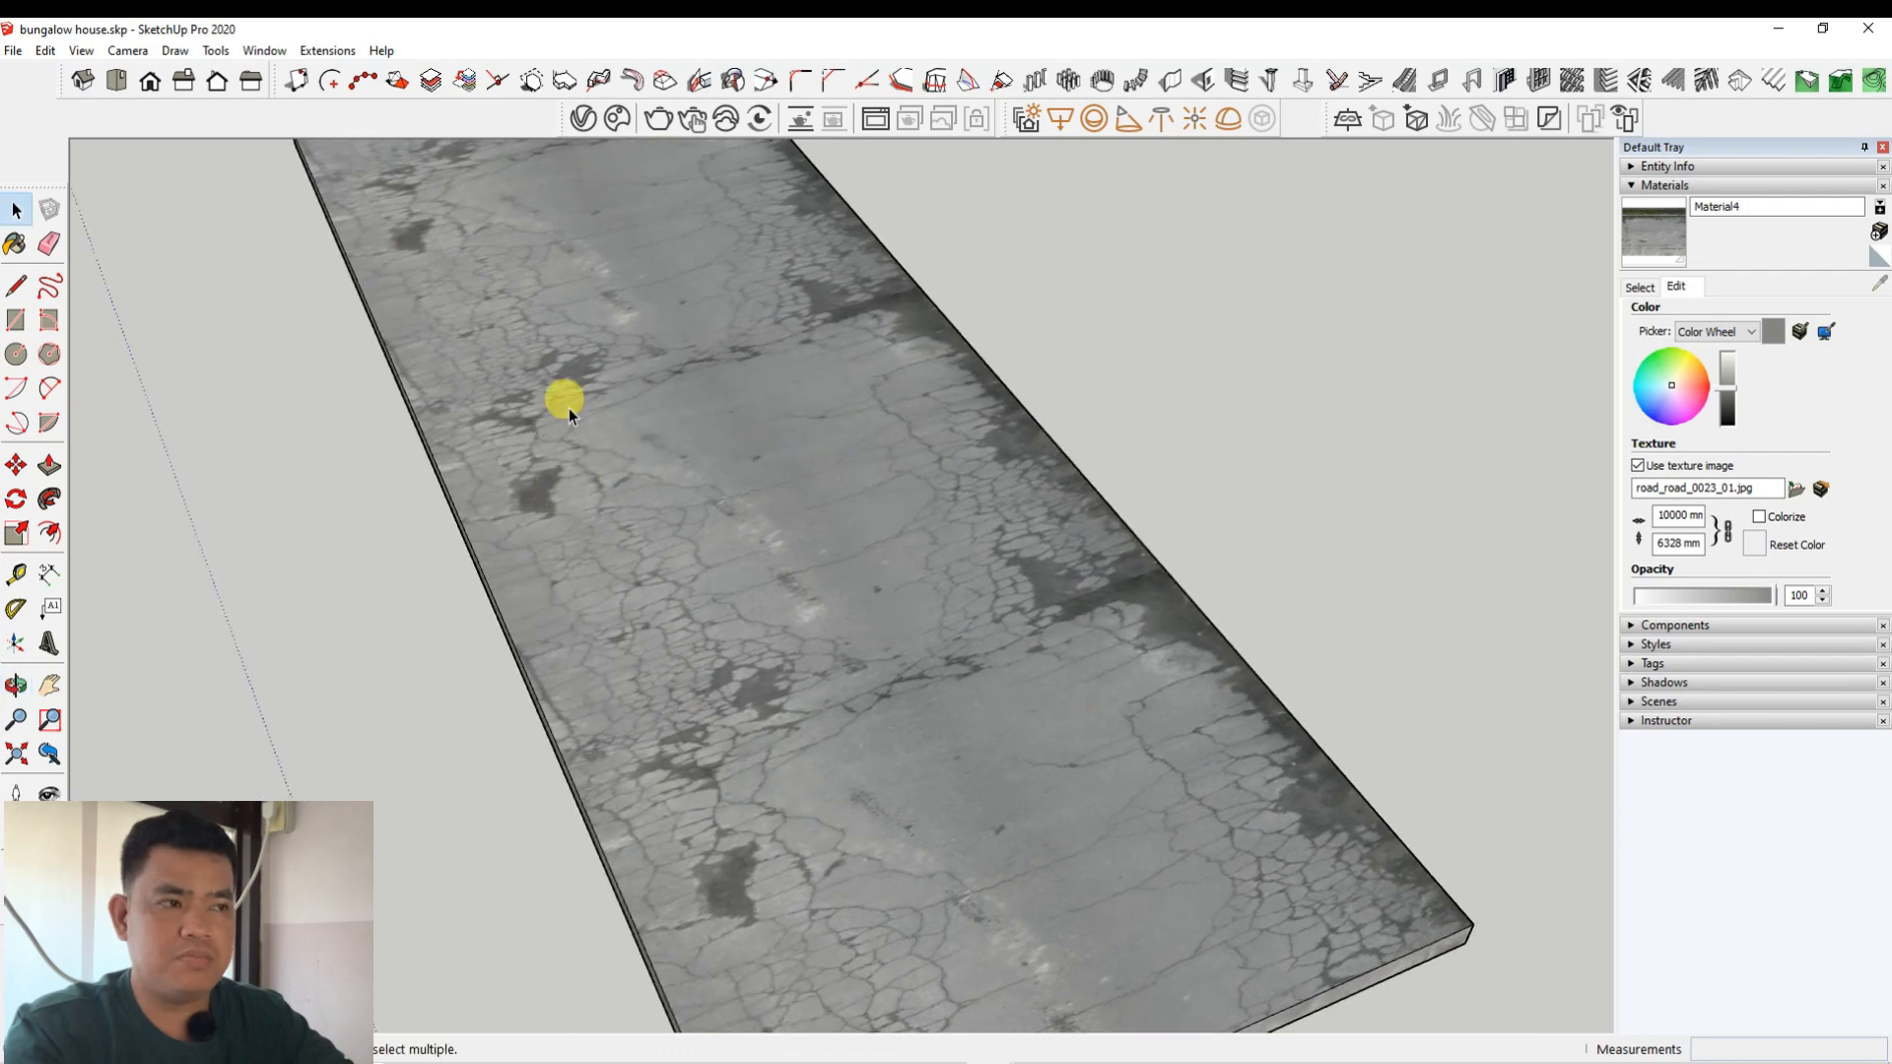
scroll(659, 351, down, 4)
scroll(330, 551, up, 2)
middle_drag(268, 528, 548, 519)
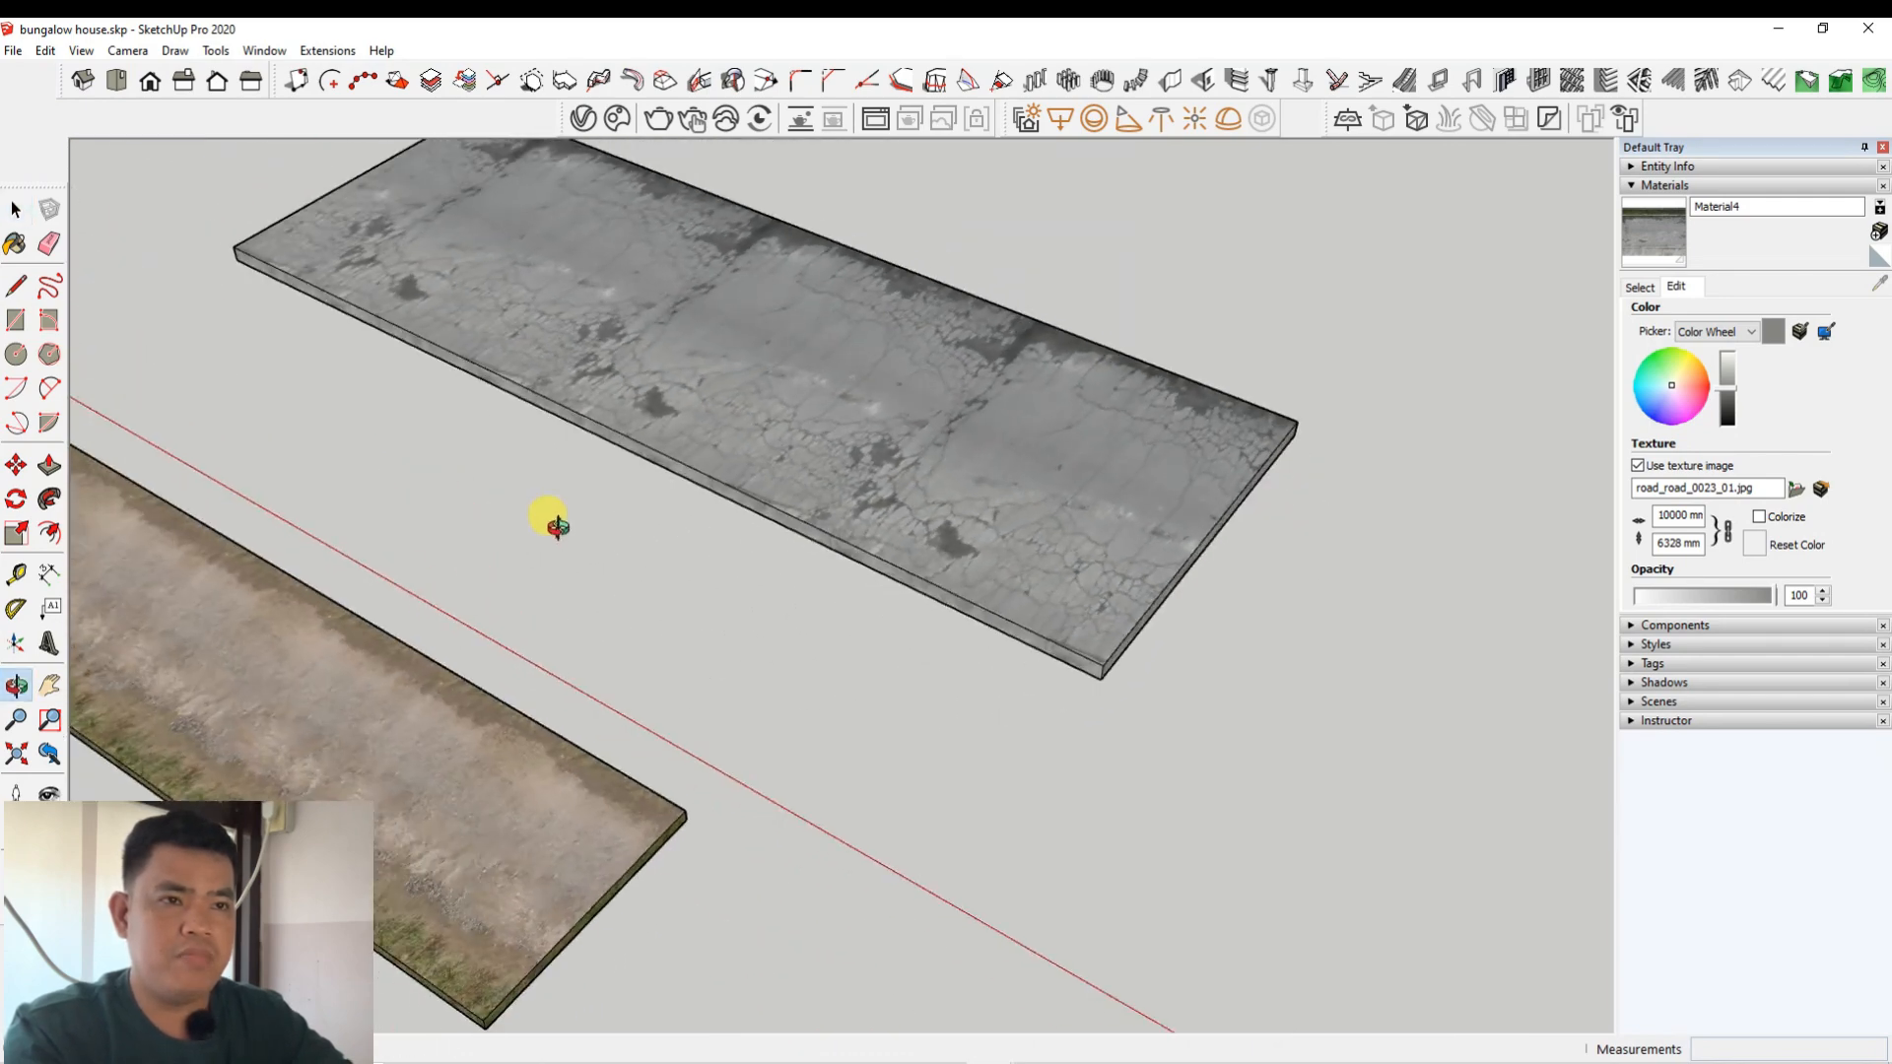
scroll(962, 477, down, 5)
scroll(867, 434, up, 2)
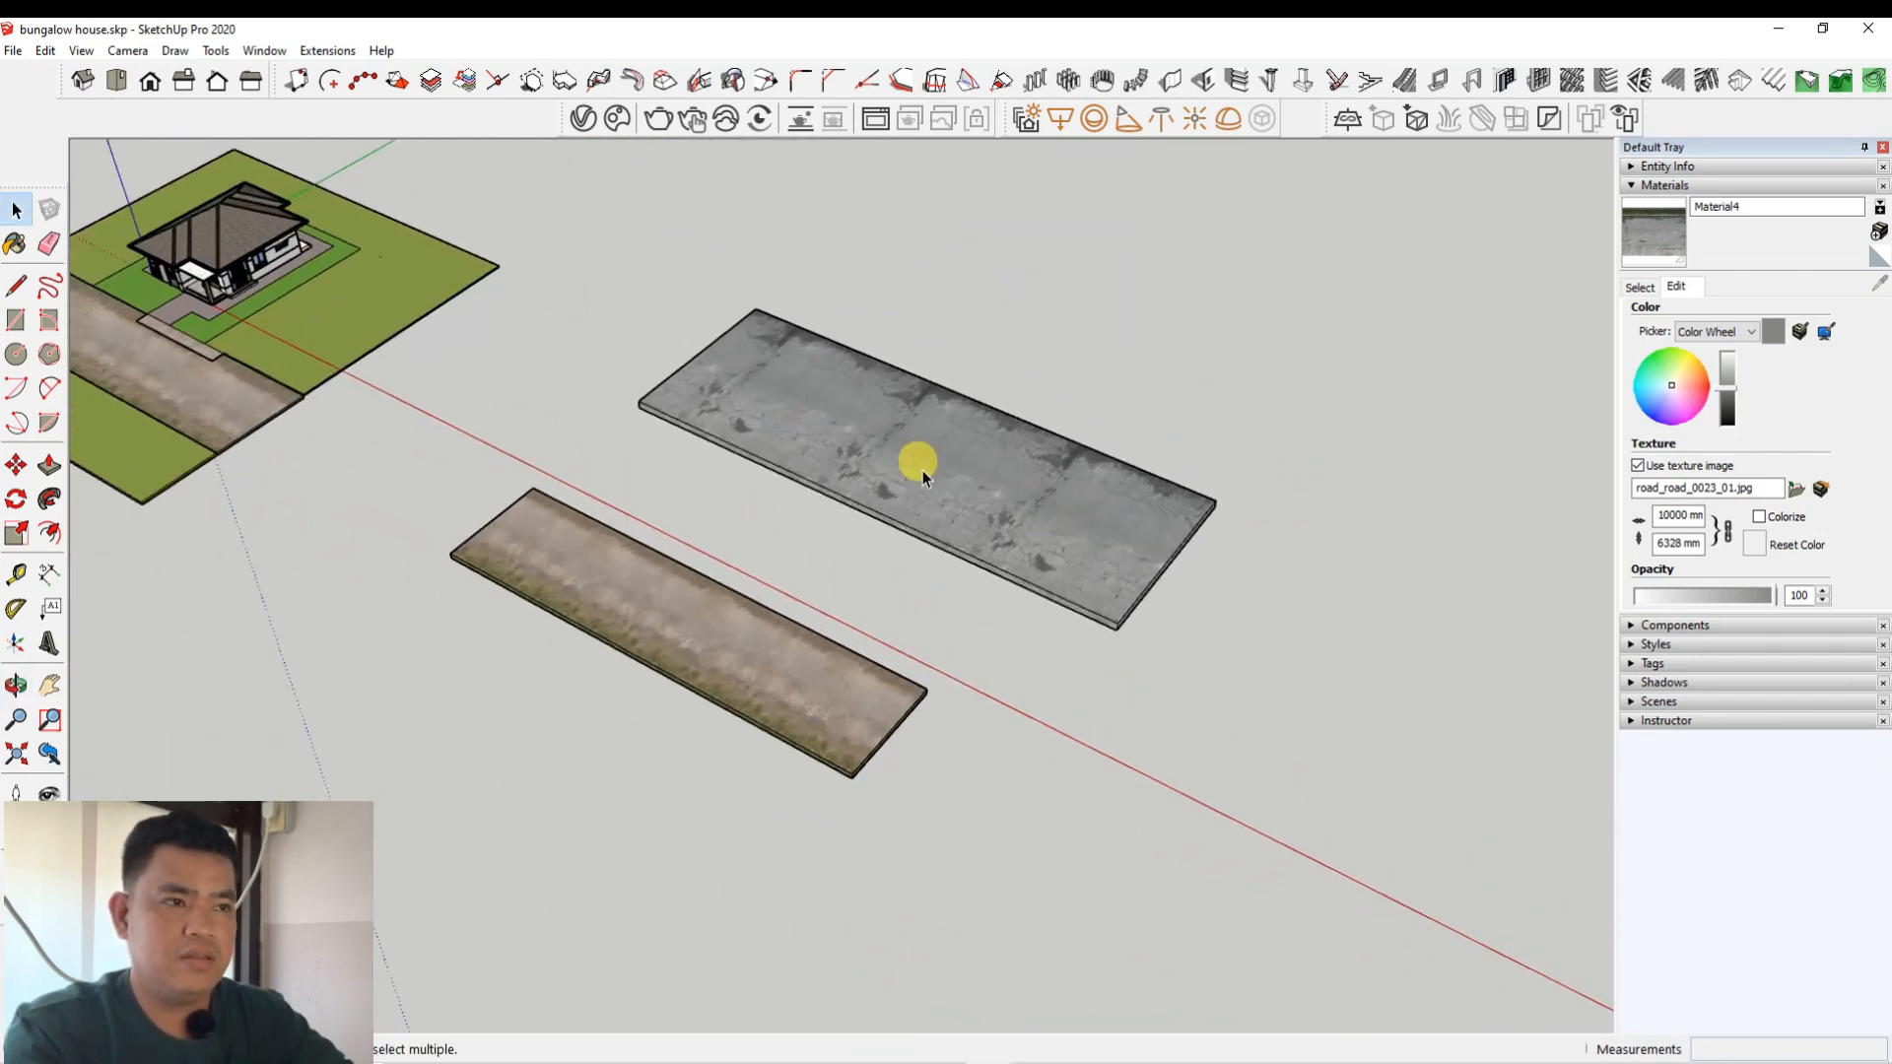
scroll(138, 344, up, 2)
scroll(168, 366, up, 4)
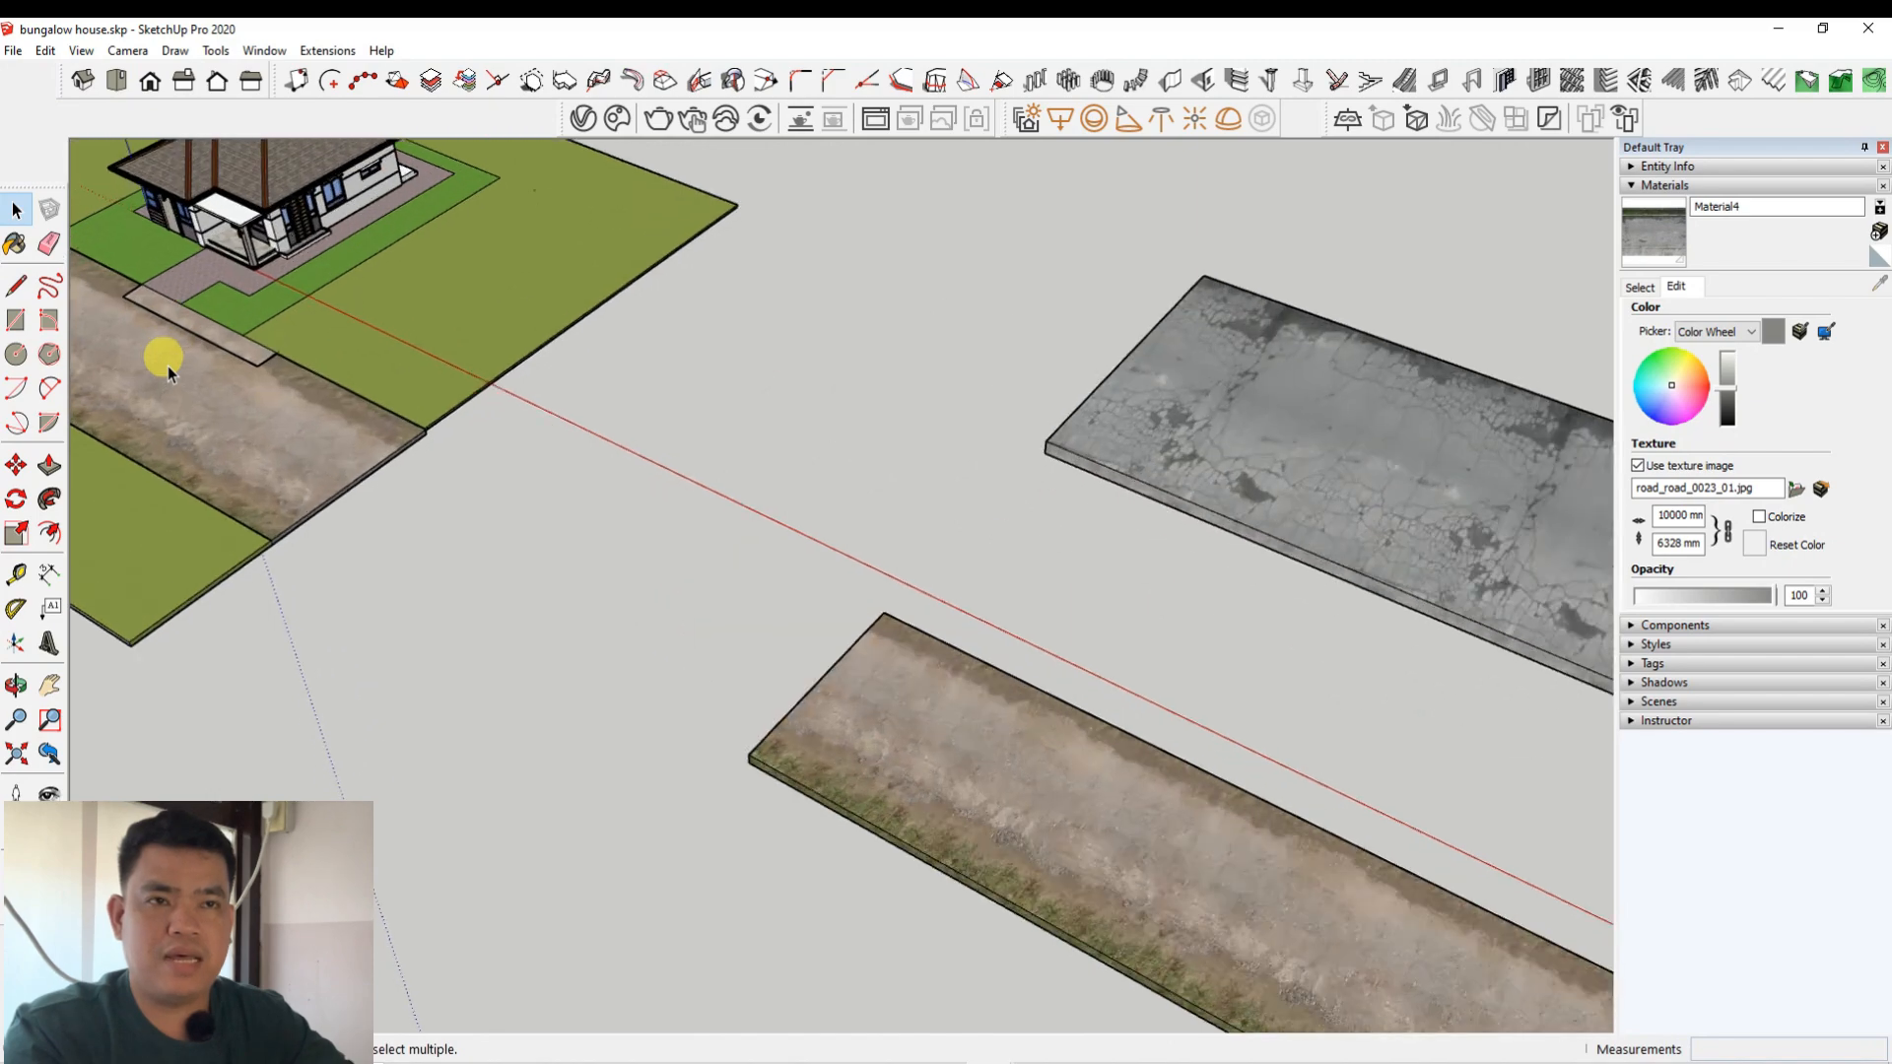
Step: Draw a wide rectangle on the ground beside the dirt road slab, on the side away from the grey road slab
scroll(853, 579, down, 4)
scroll(390, 522, up, 2)
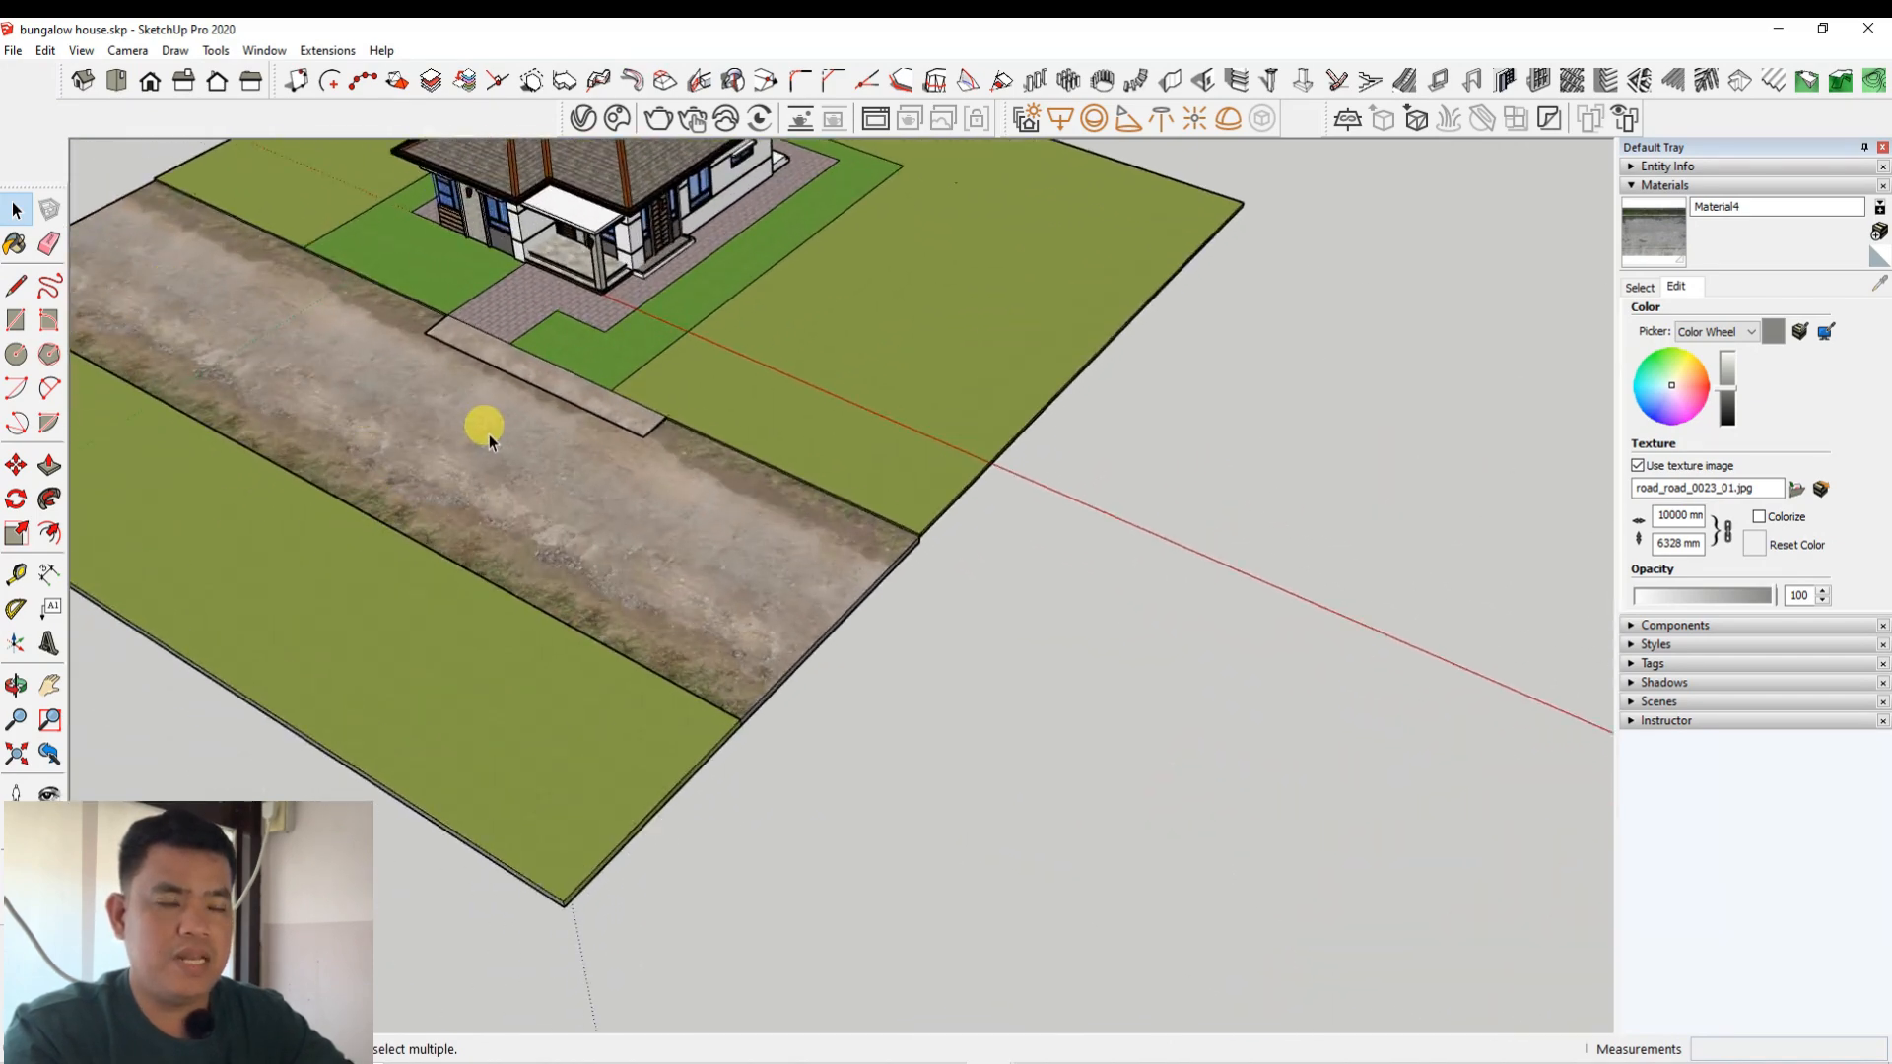
scroll(489, 435, down, 5)
scroll(1020, 548, up, 1)
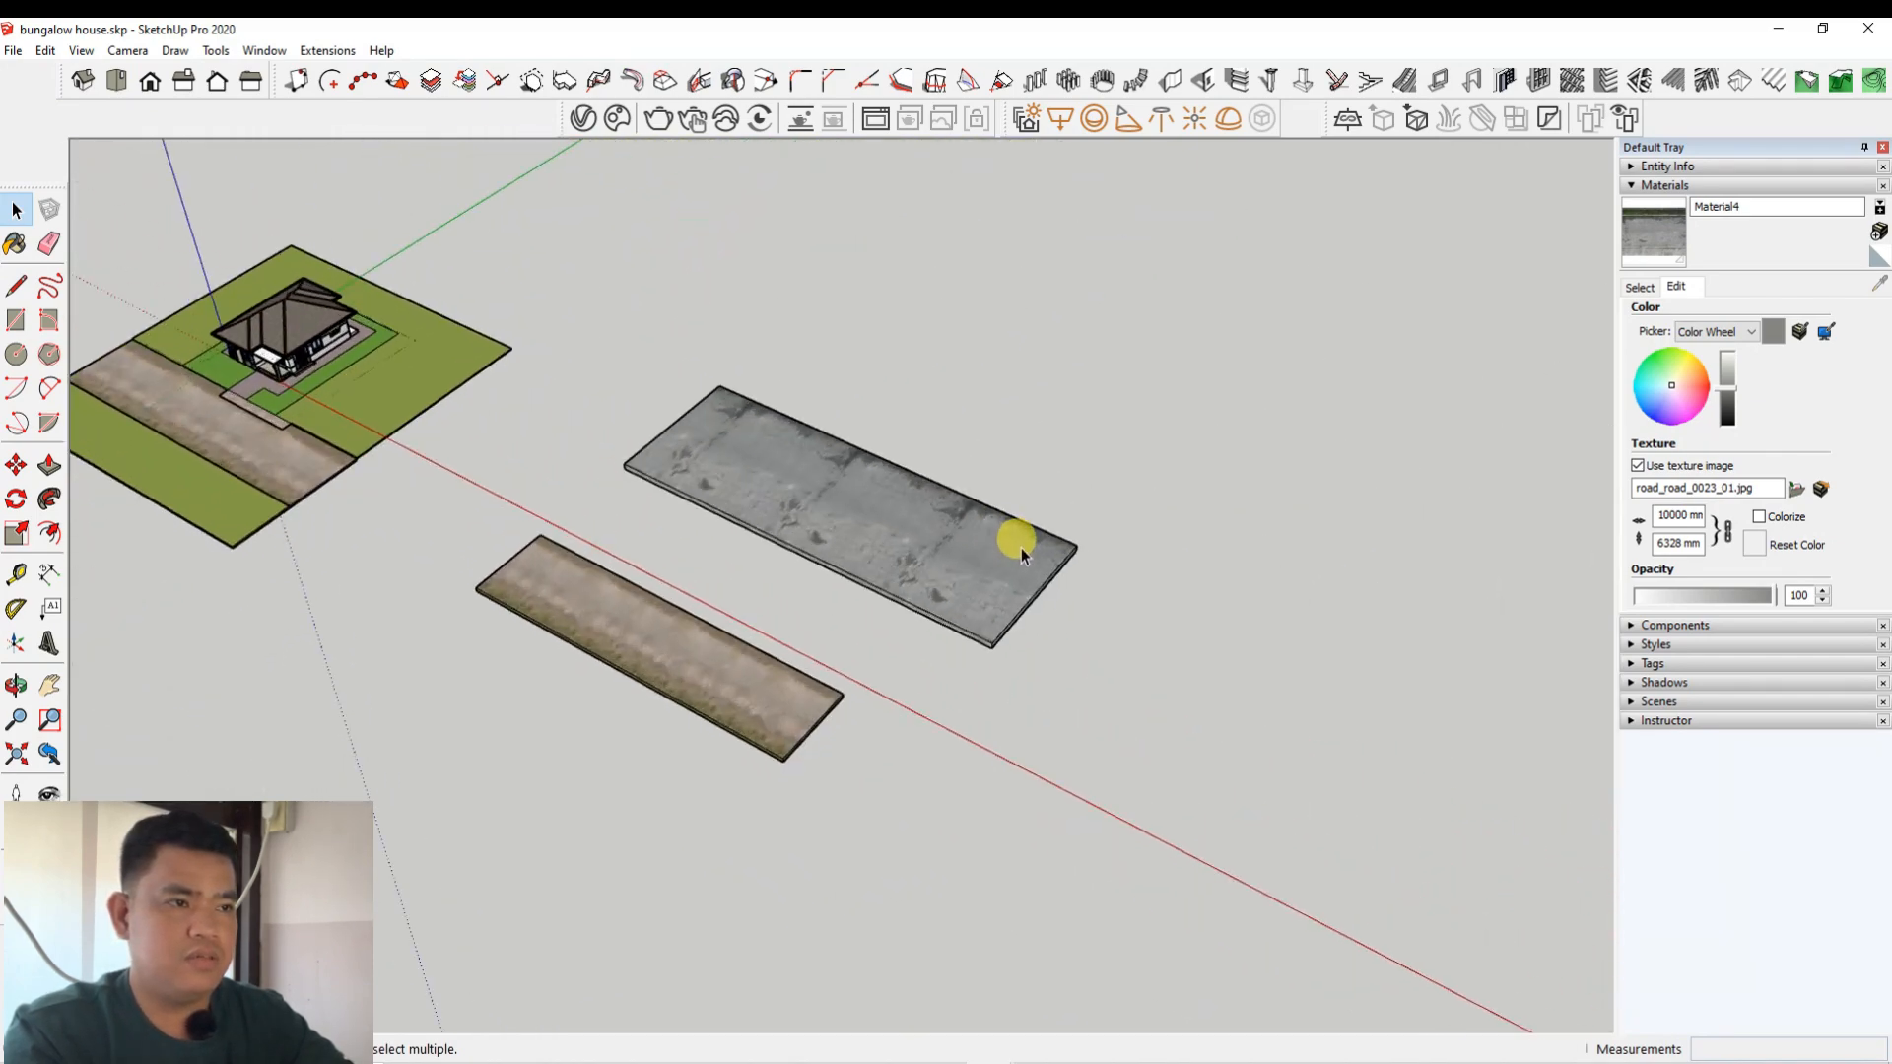
middle_drag(1021, 548, 735, 335)
click(14, 325)
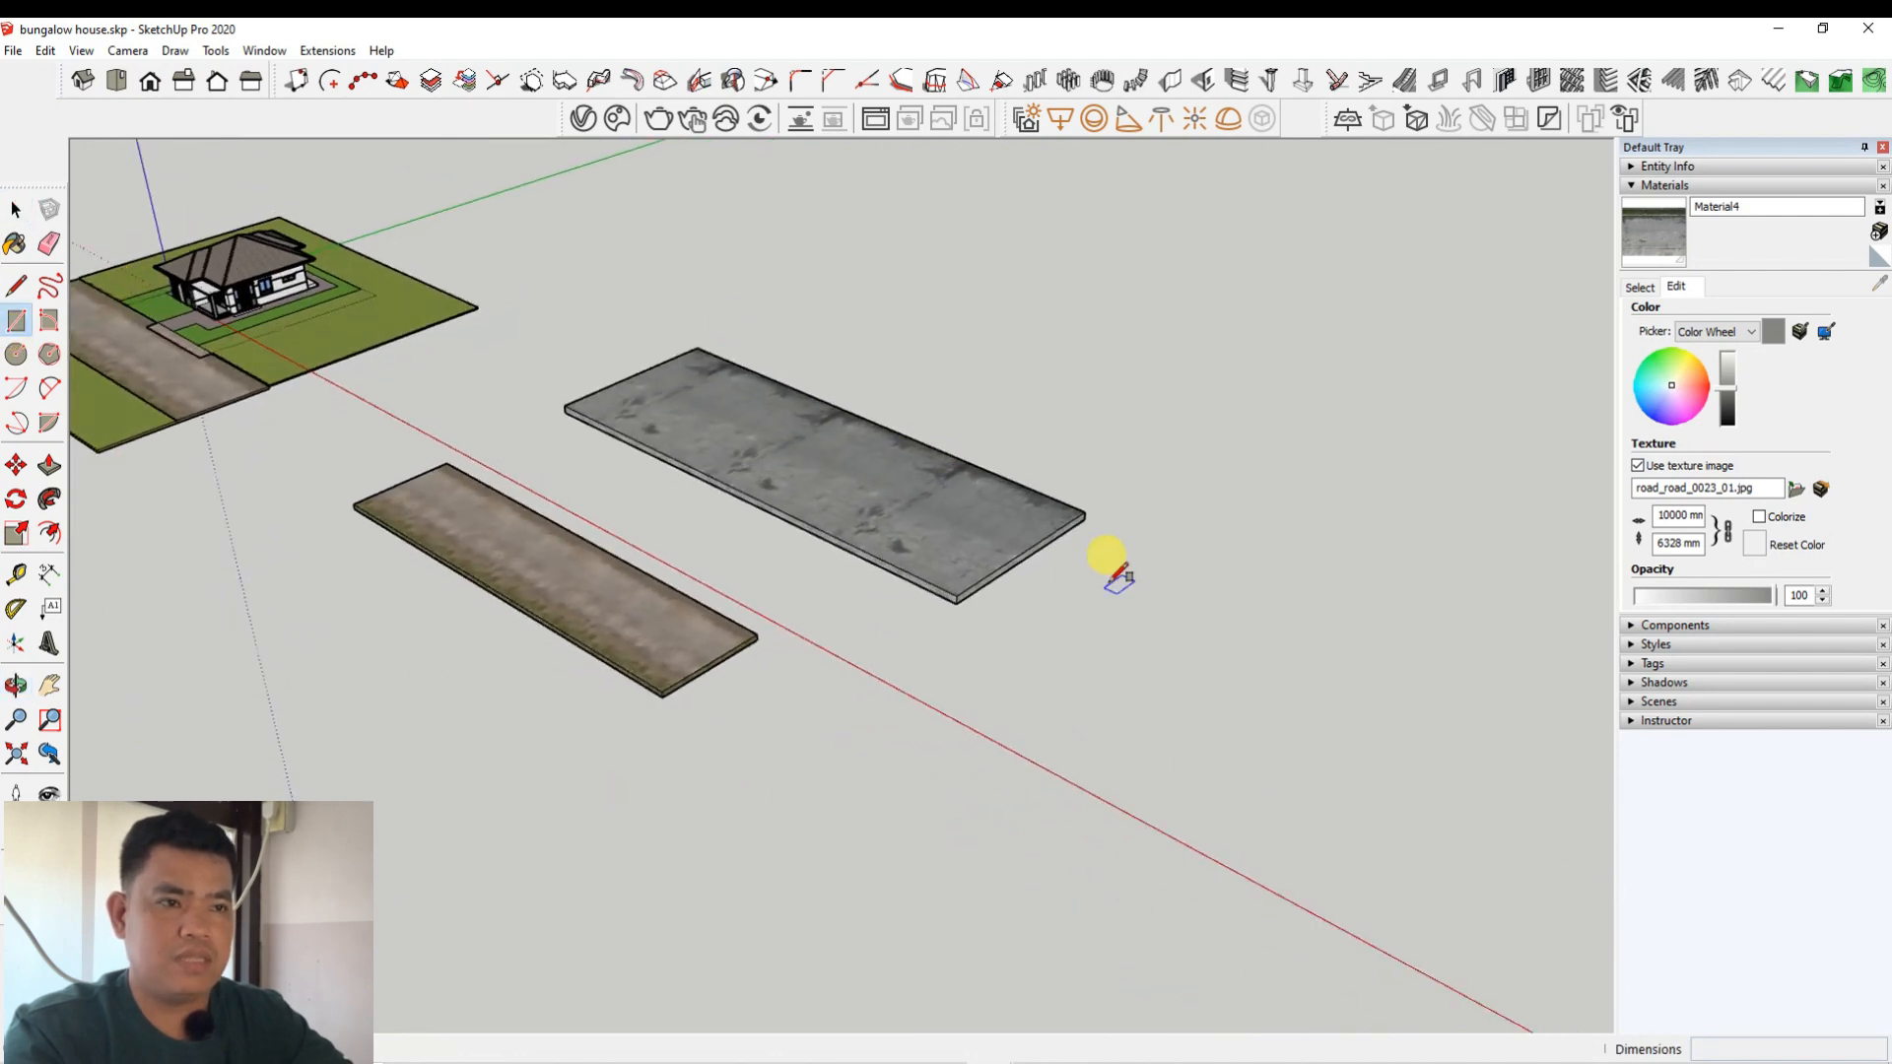
scroll(1107, 562, down, 2)
click(492, 646)
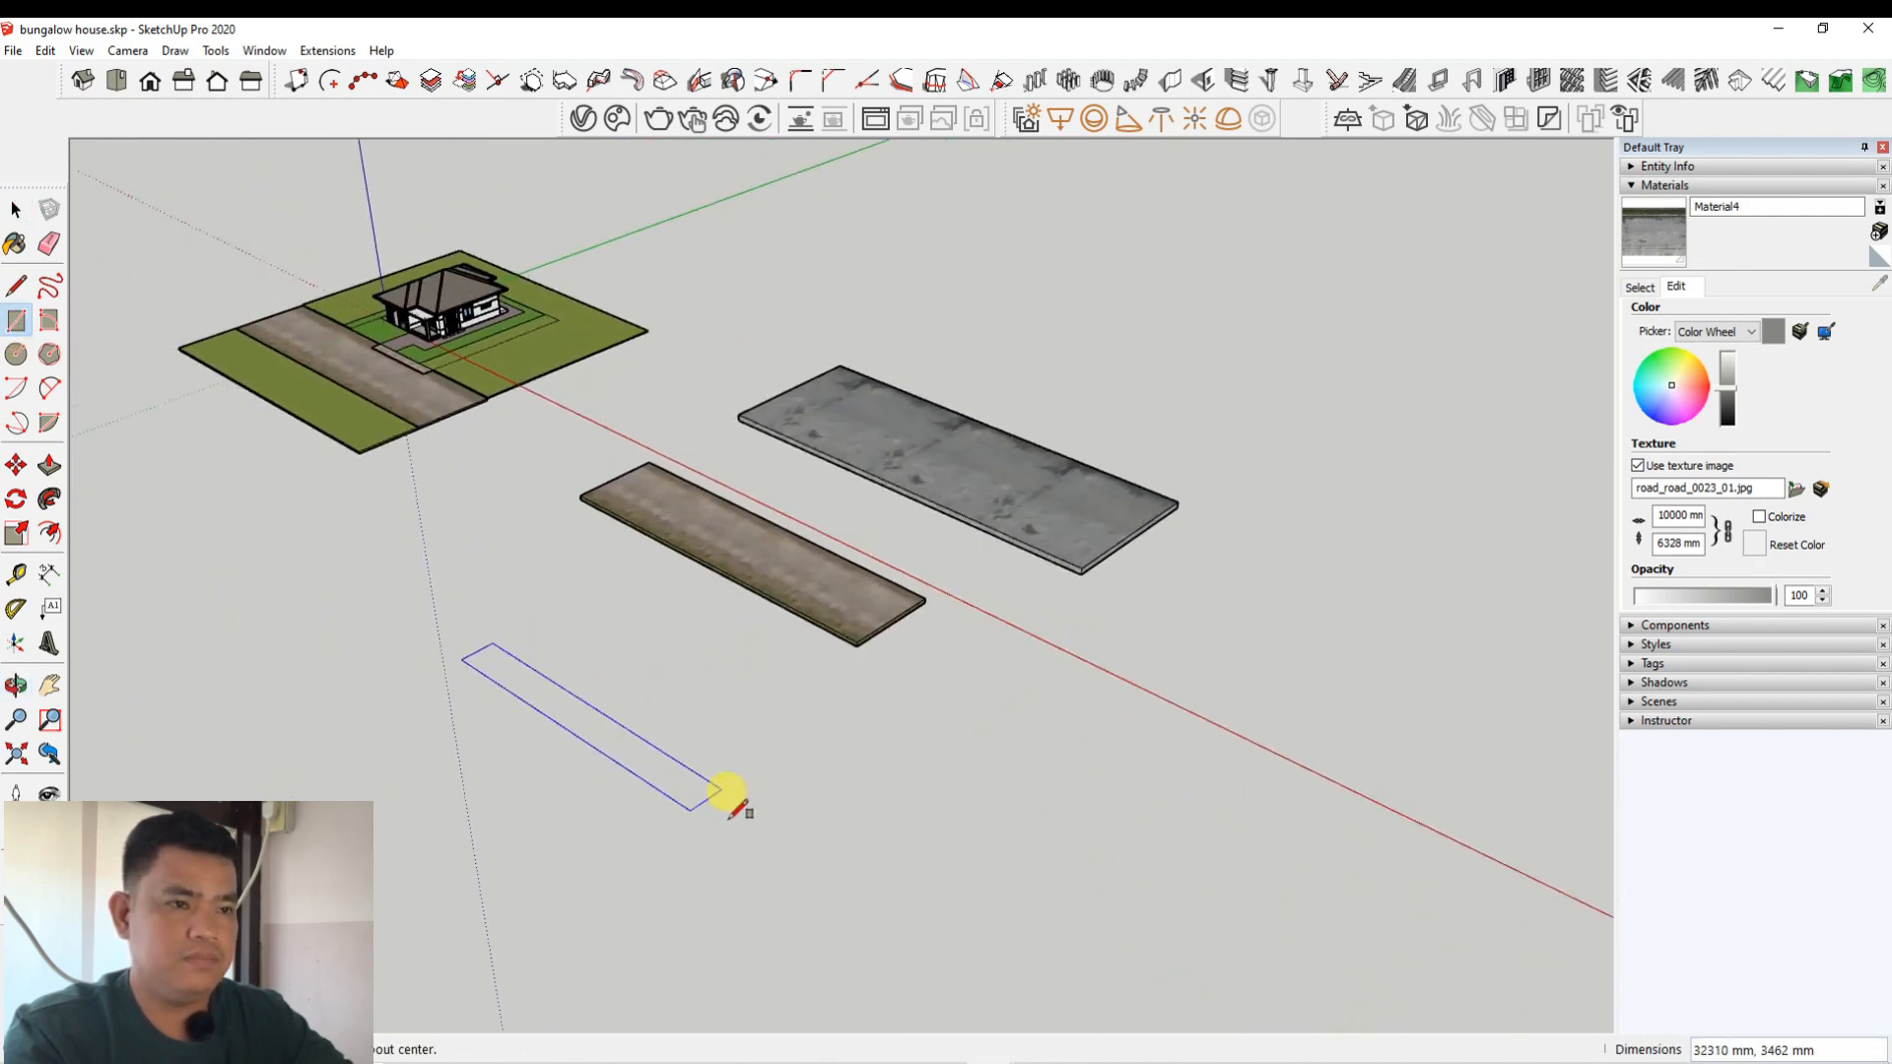
click(633, 911)
scroll(632, 916, up, 1)
scroll(633, 916, up, 2)
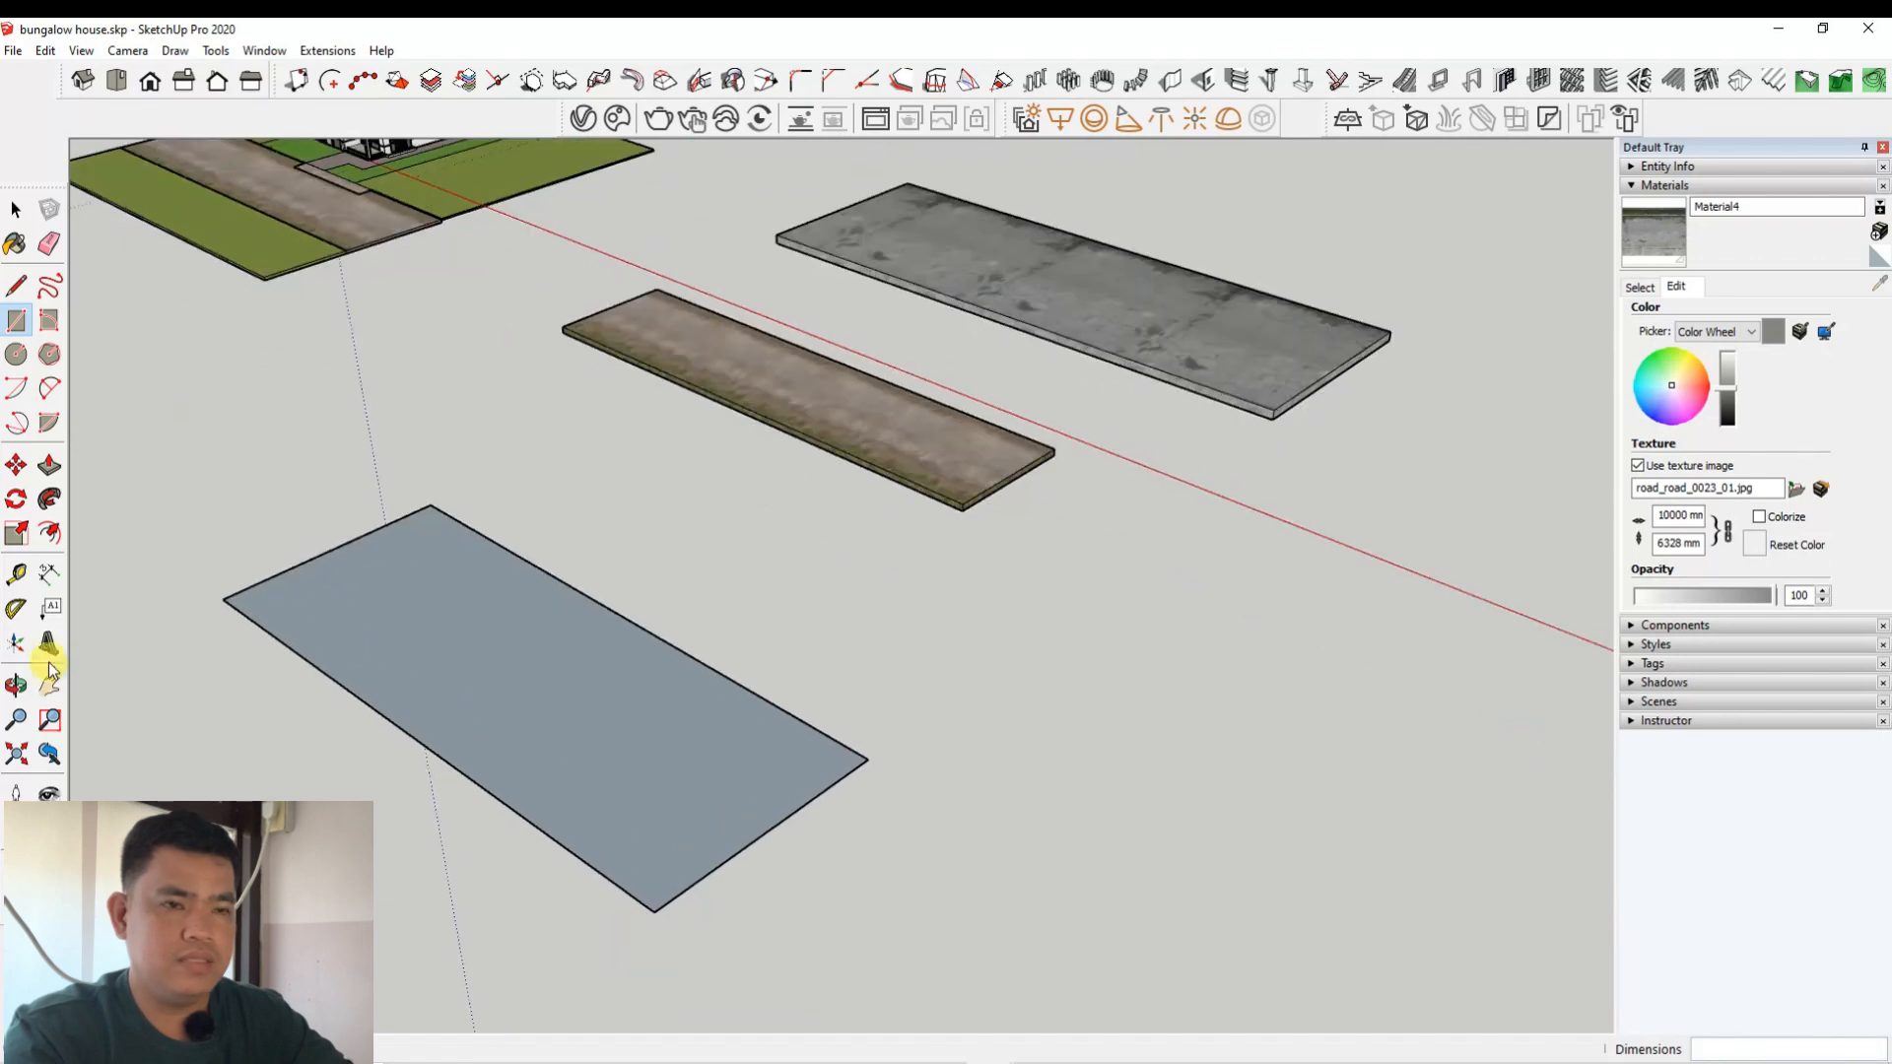
Step: Push/Pull the new rectangle up about 993 mm into a slab and make the whole slab a group
click(52, 469)
click(434, 670)
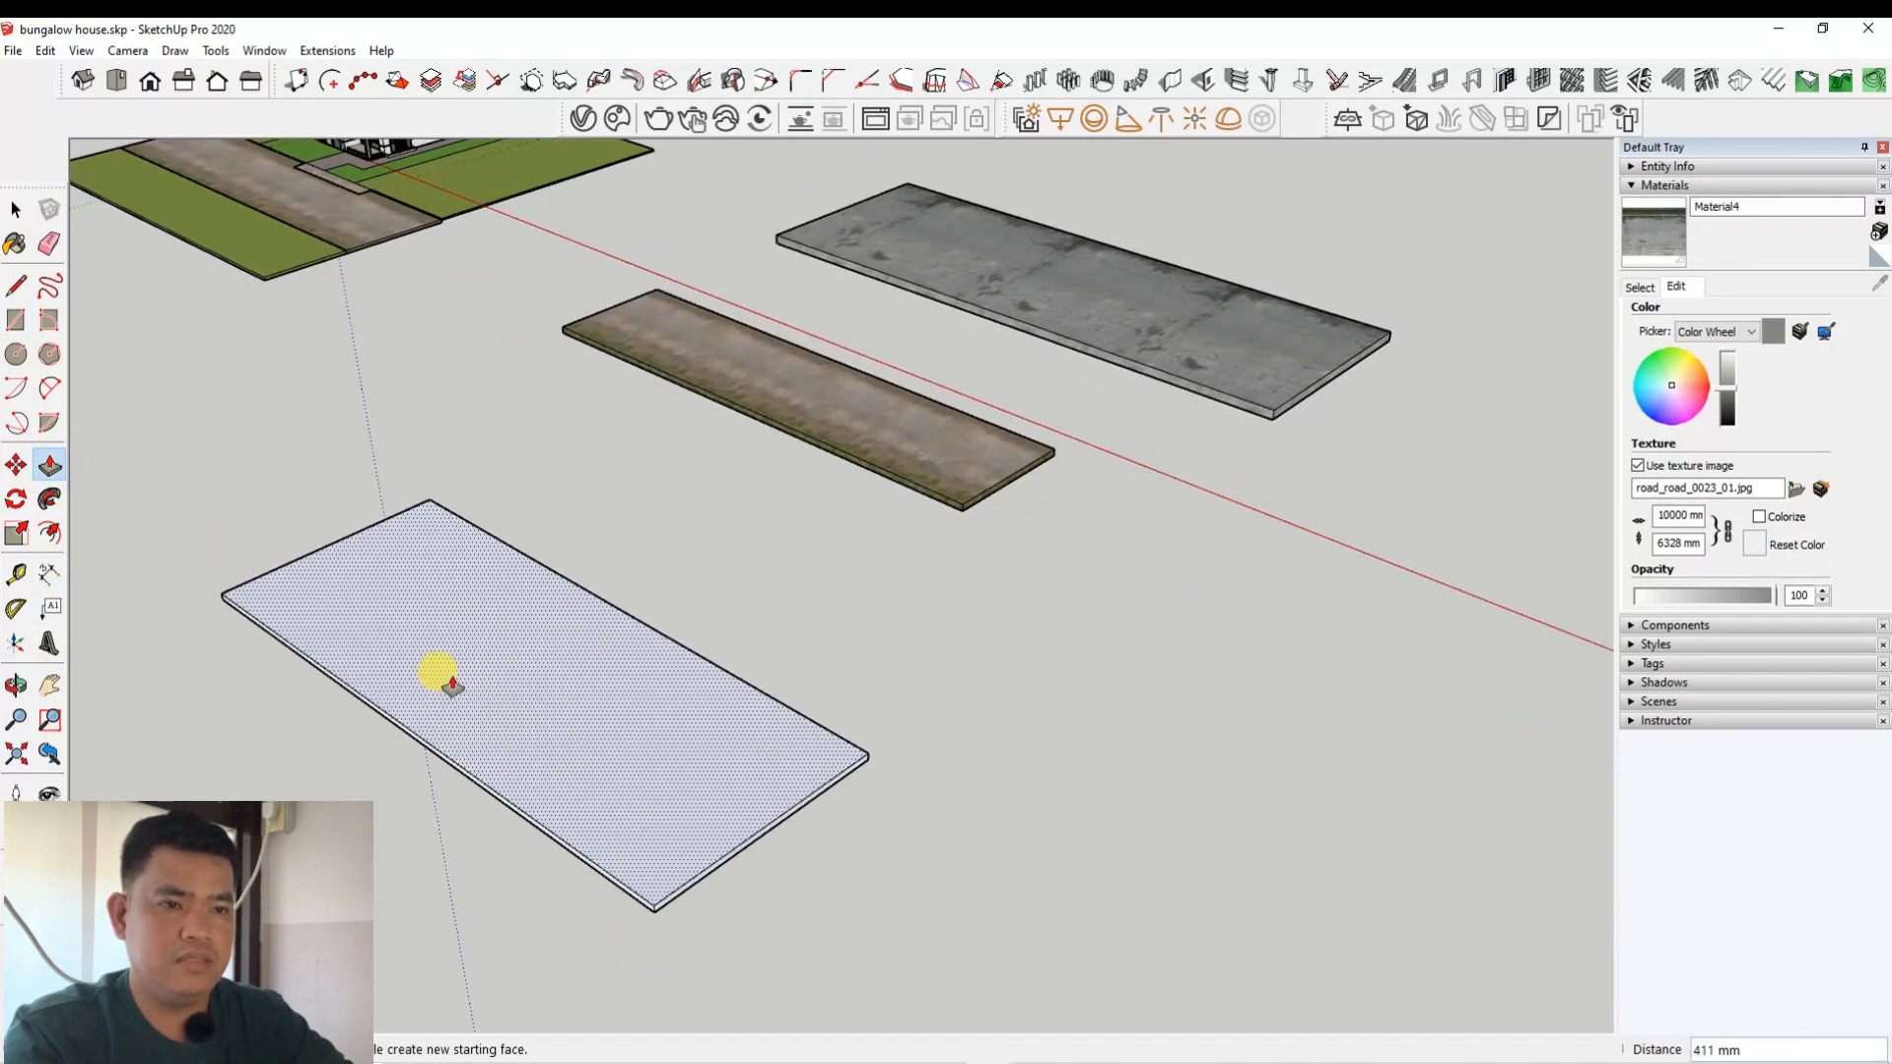
scroll(690, 571, down, 2)
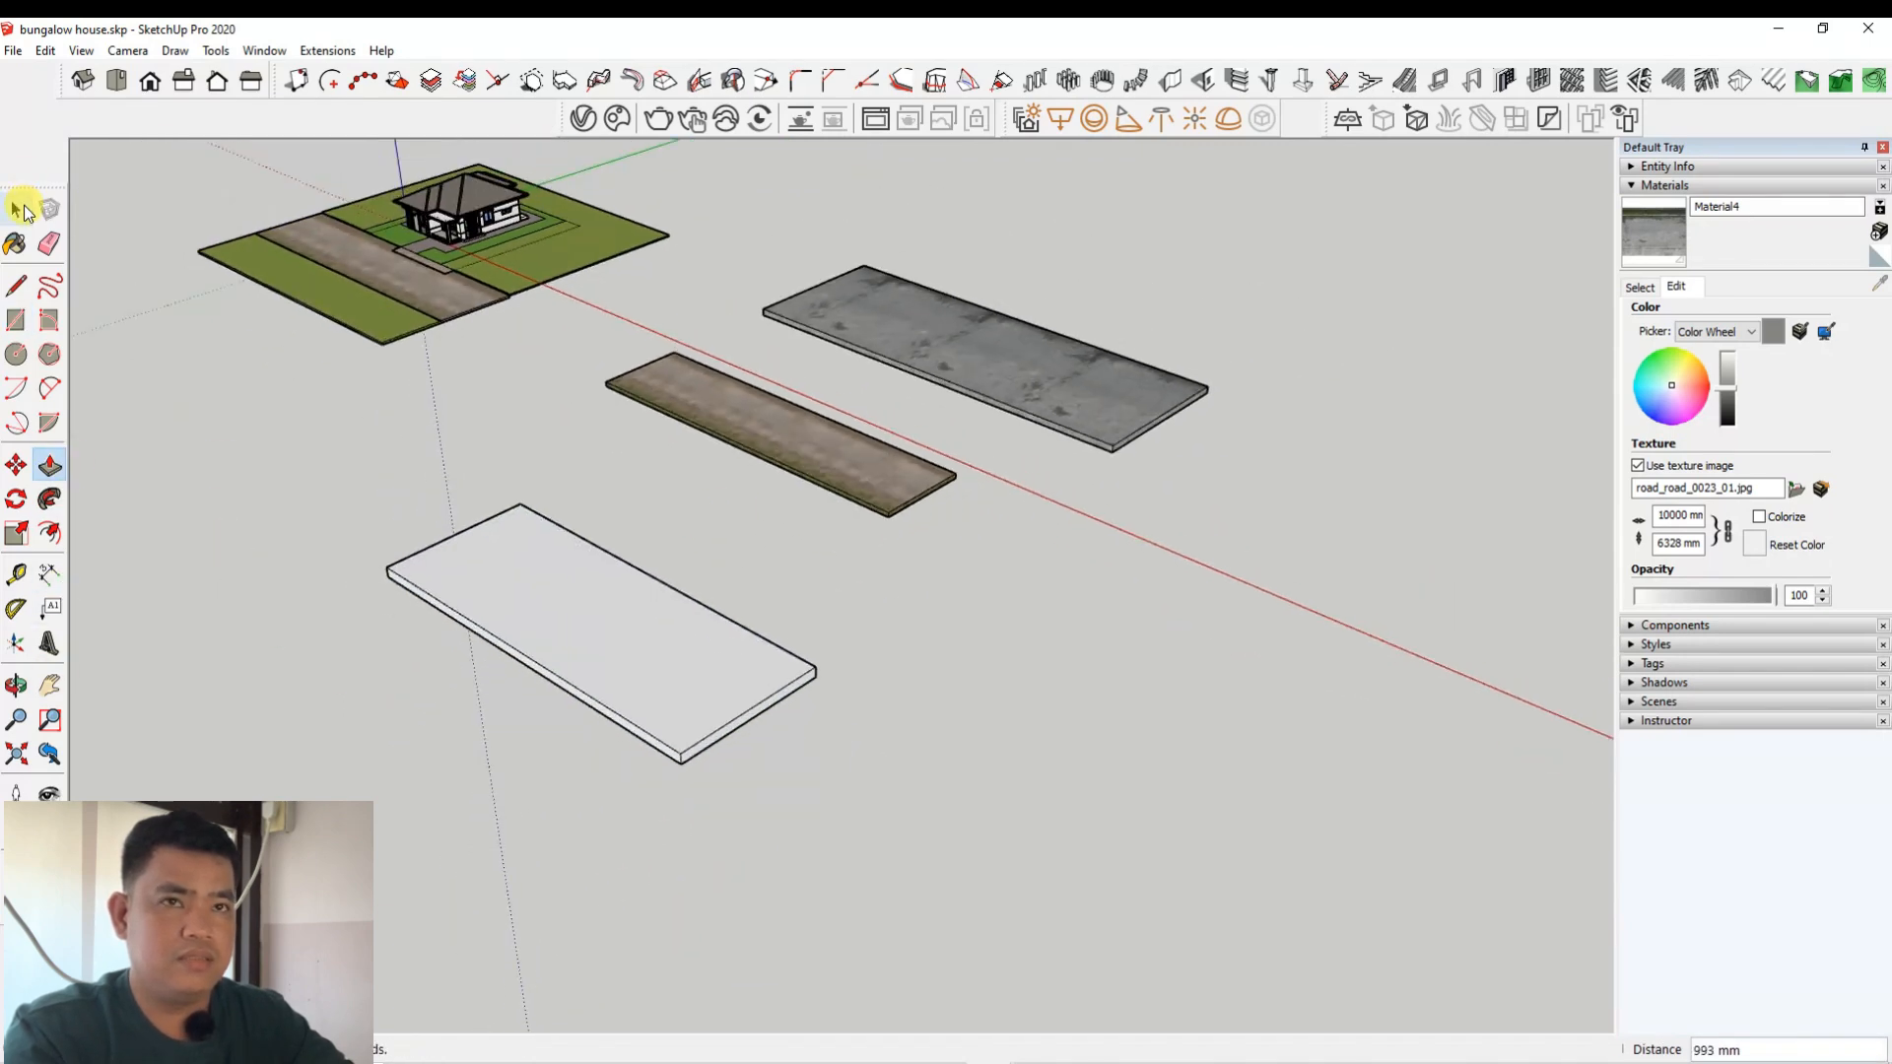
click(19, 208)
drag(402, 525, 855, 788)
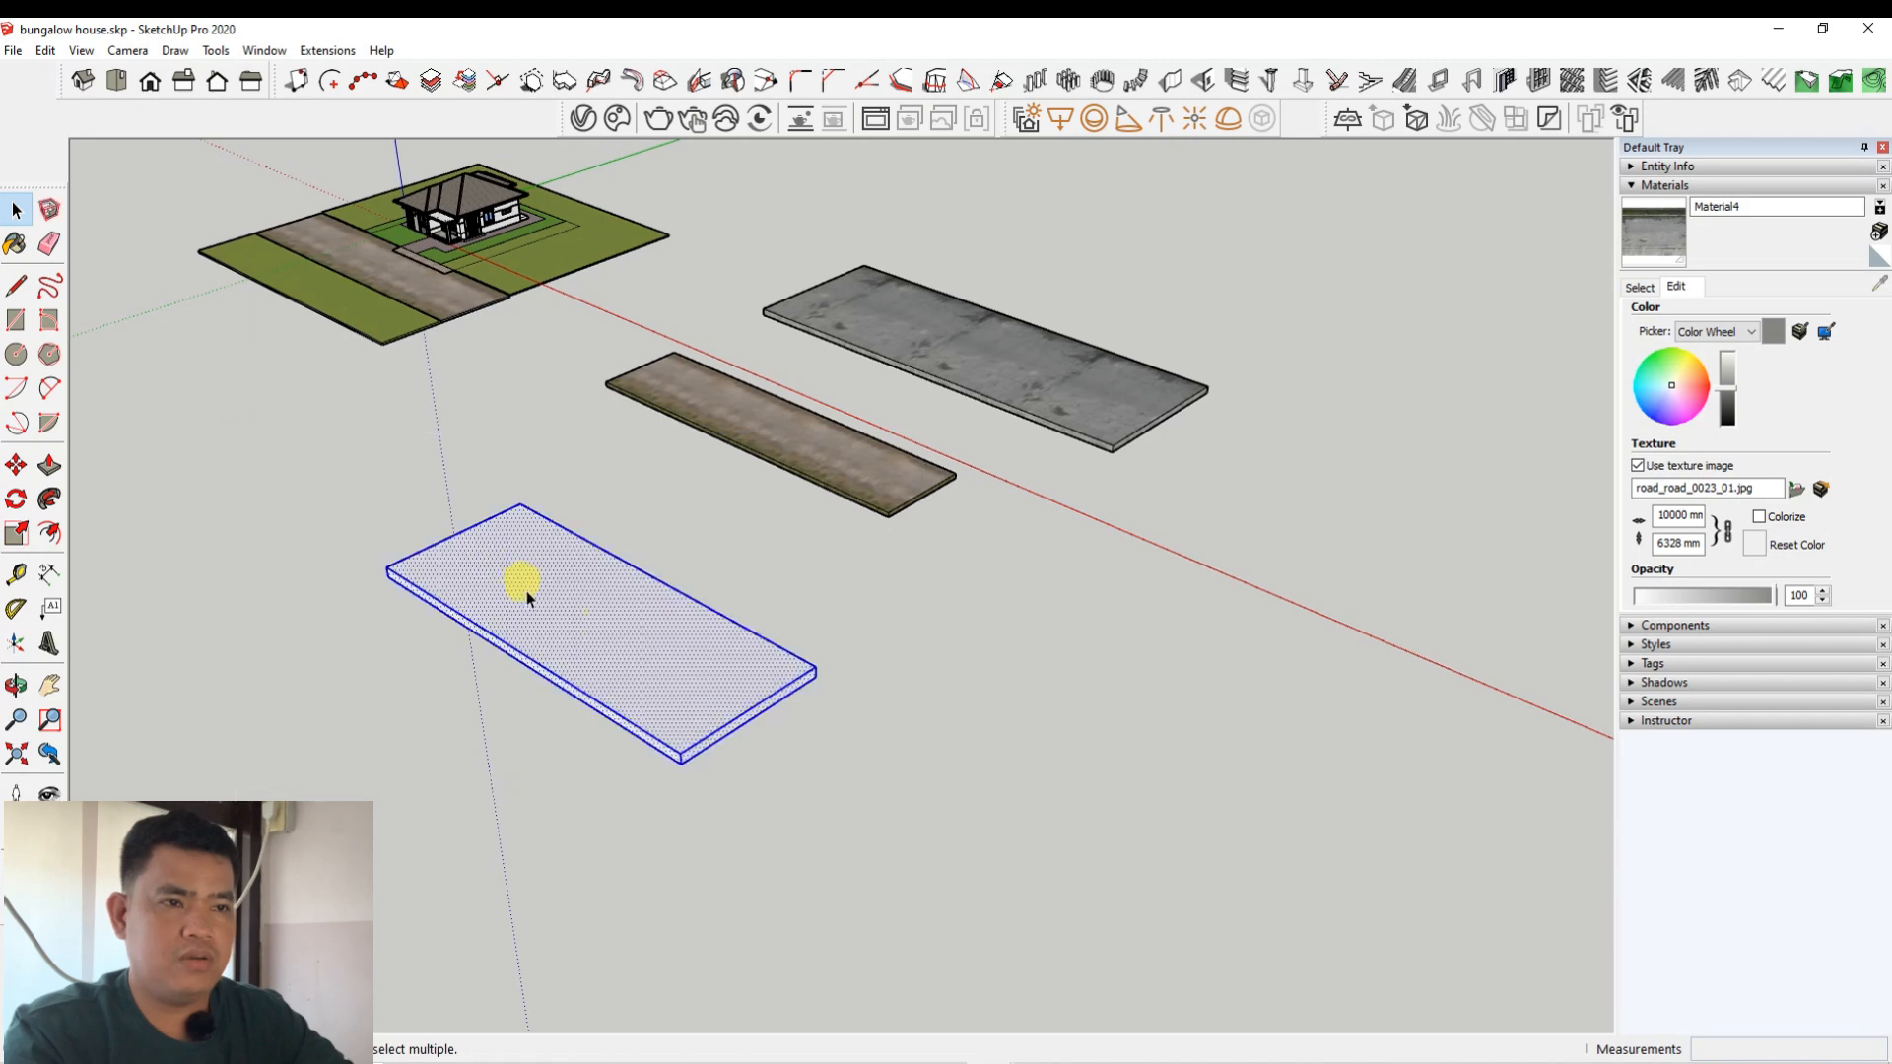
right_click(528, 566)
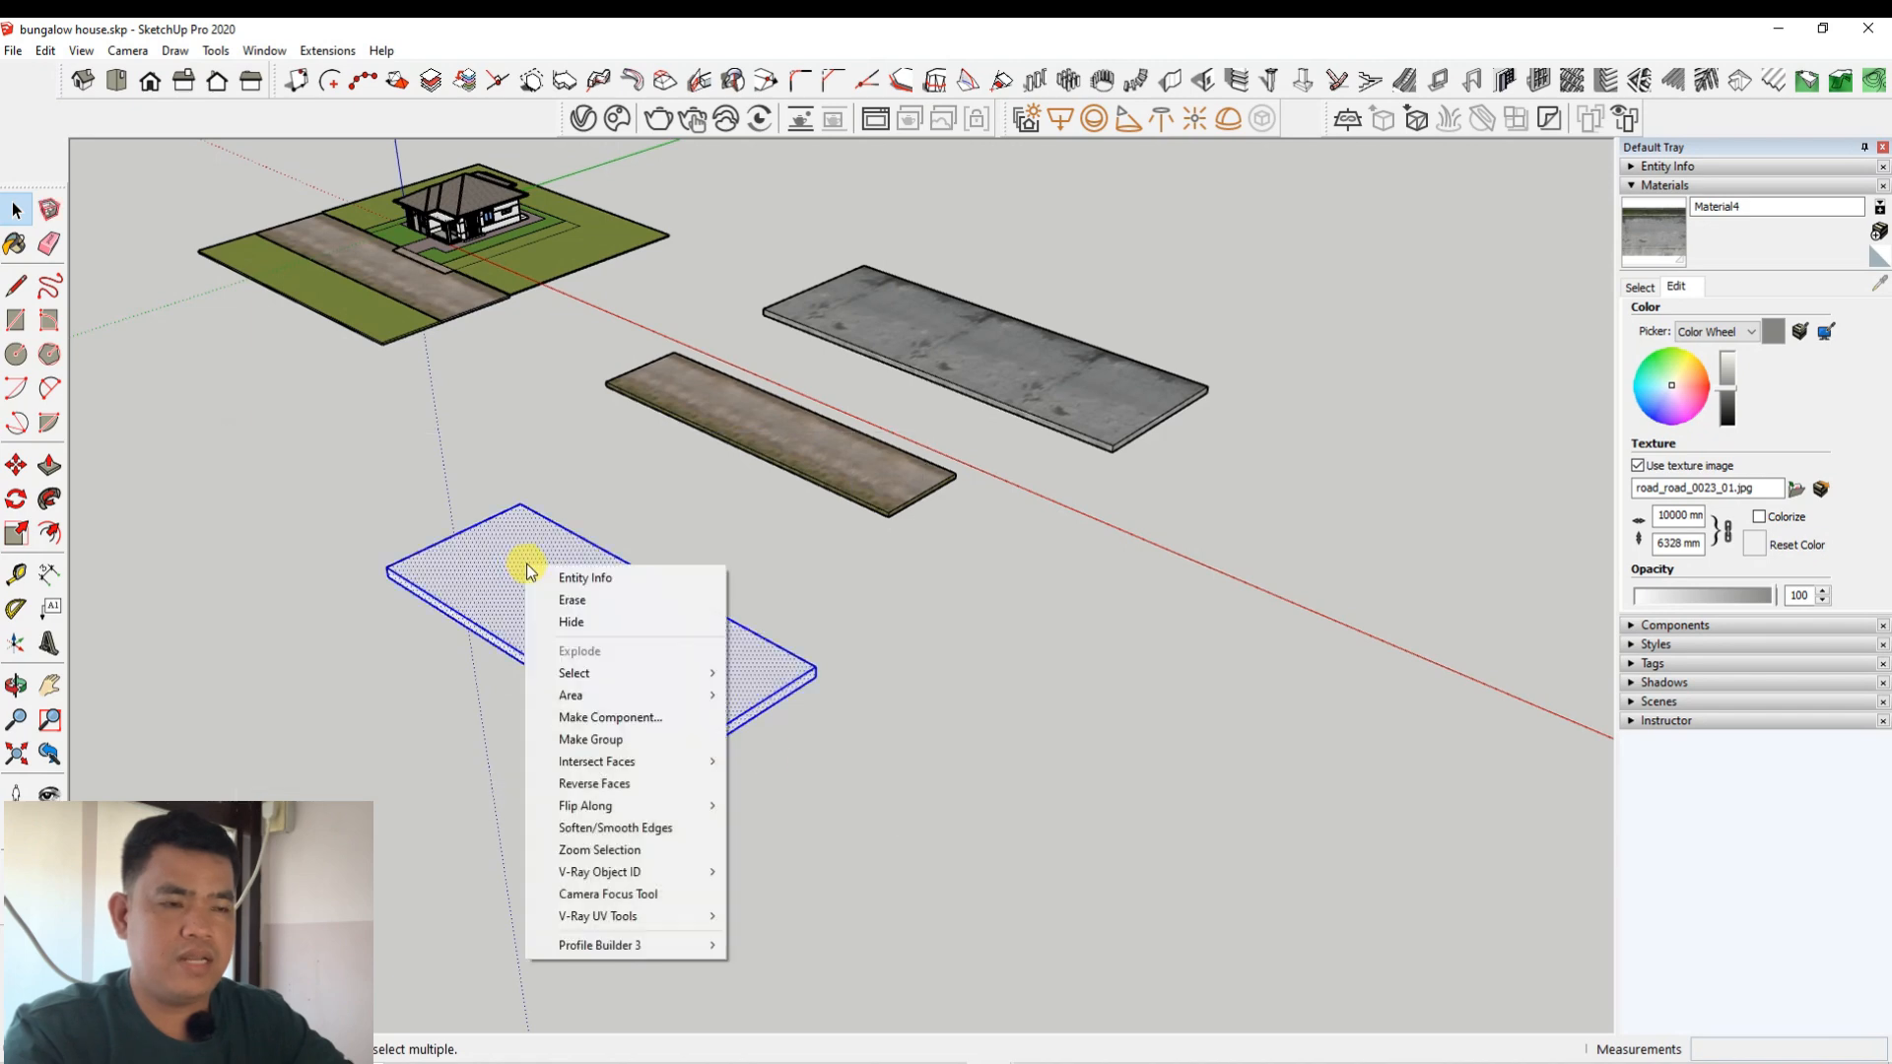
click(587, 749)
scroll(544, 570, up, 2)
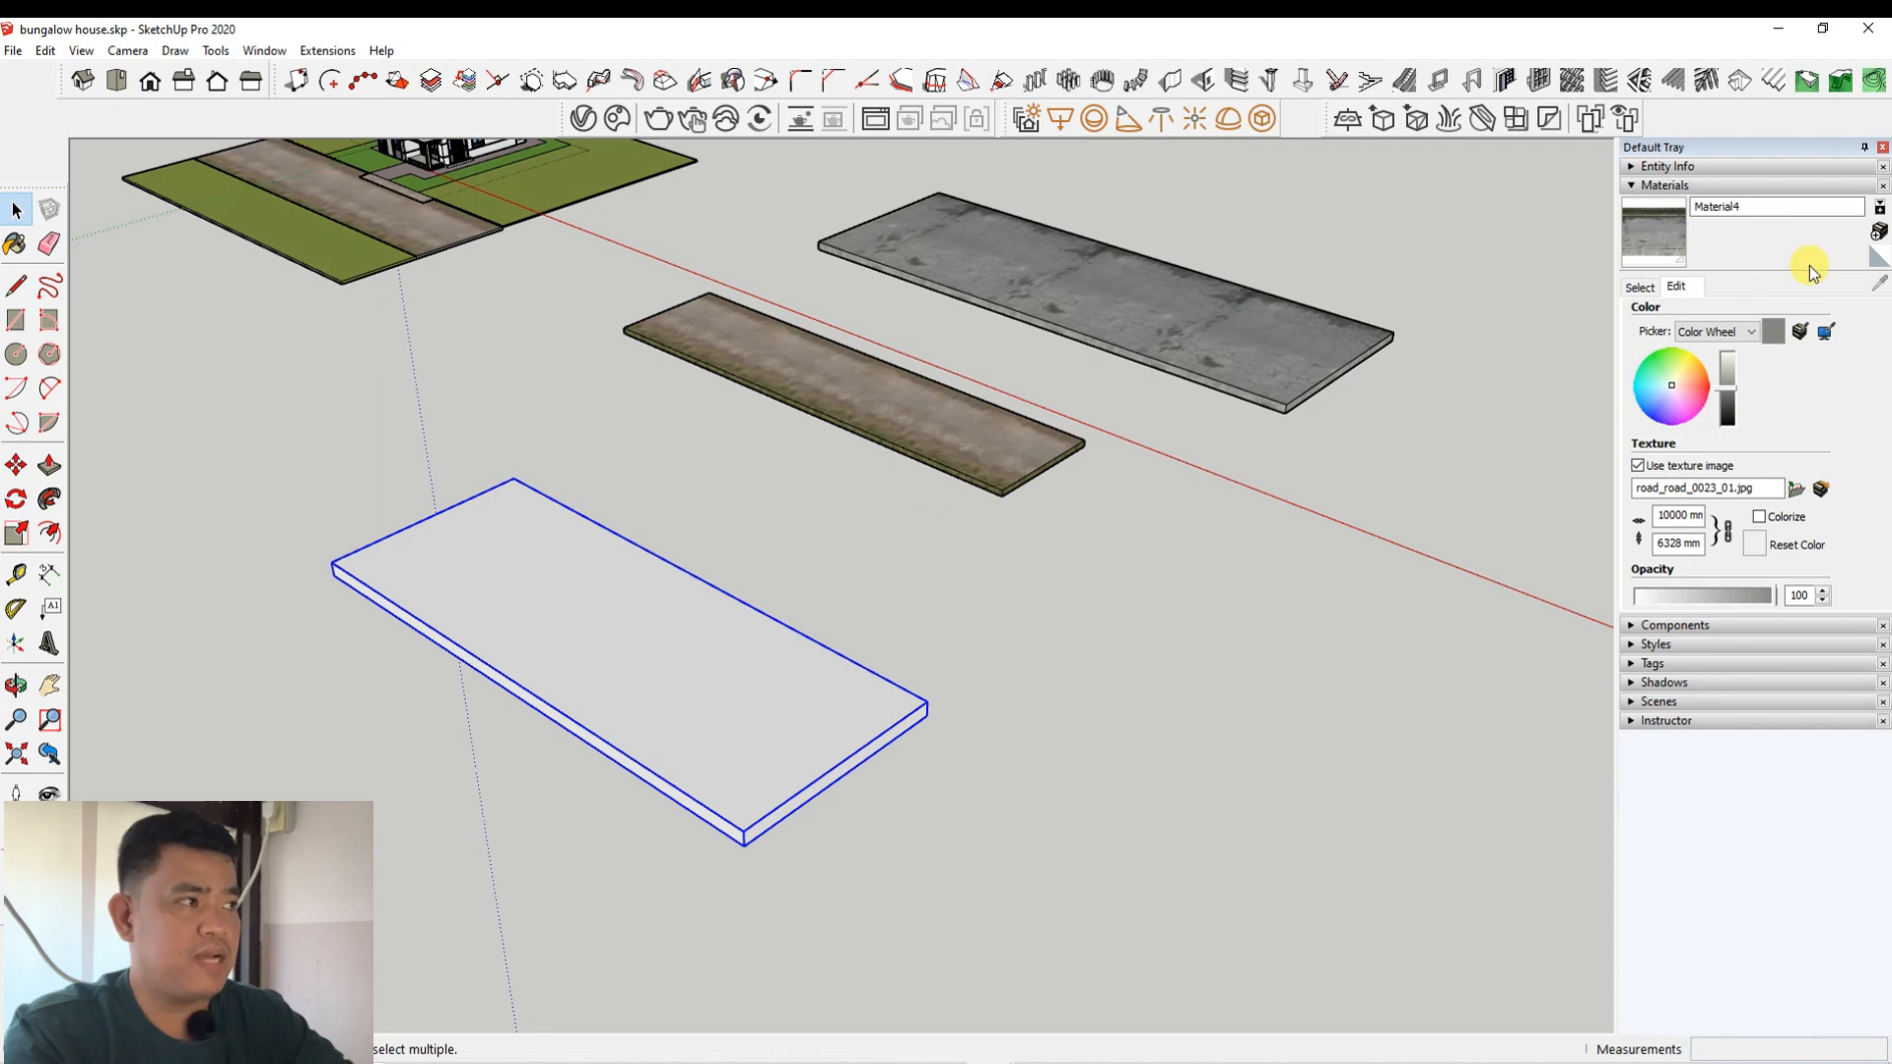
Step: Create a new material using the black striped asphalt image whose file name starts with 360_F_295325870 as its texture
click(1878, 232)
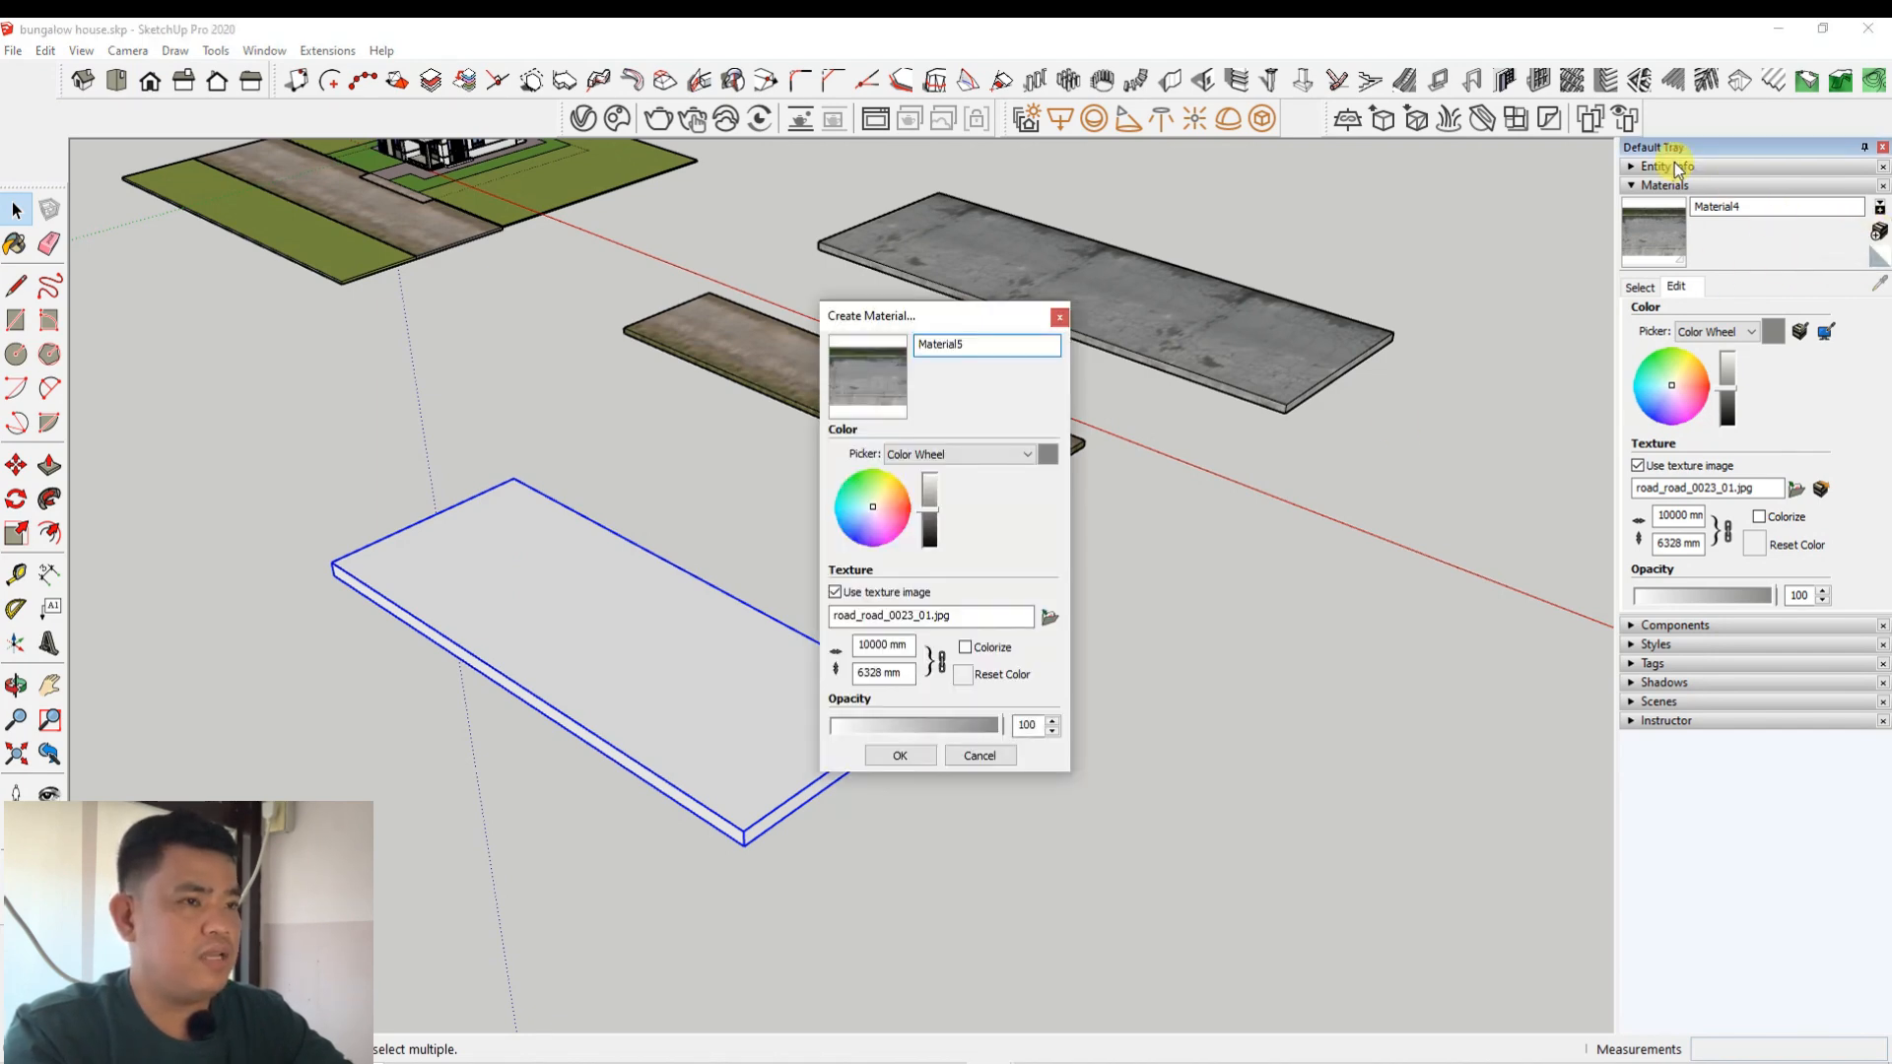
click(1050, 617)
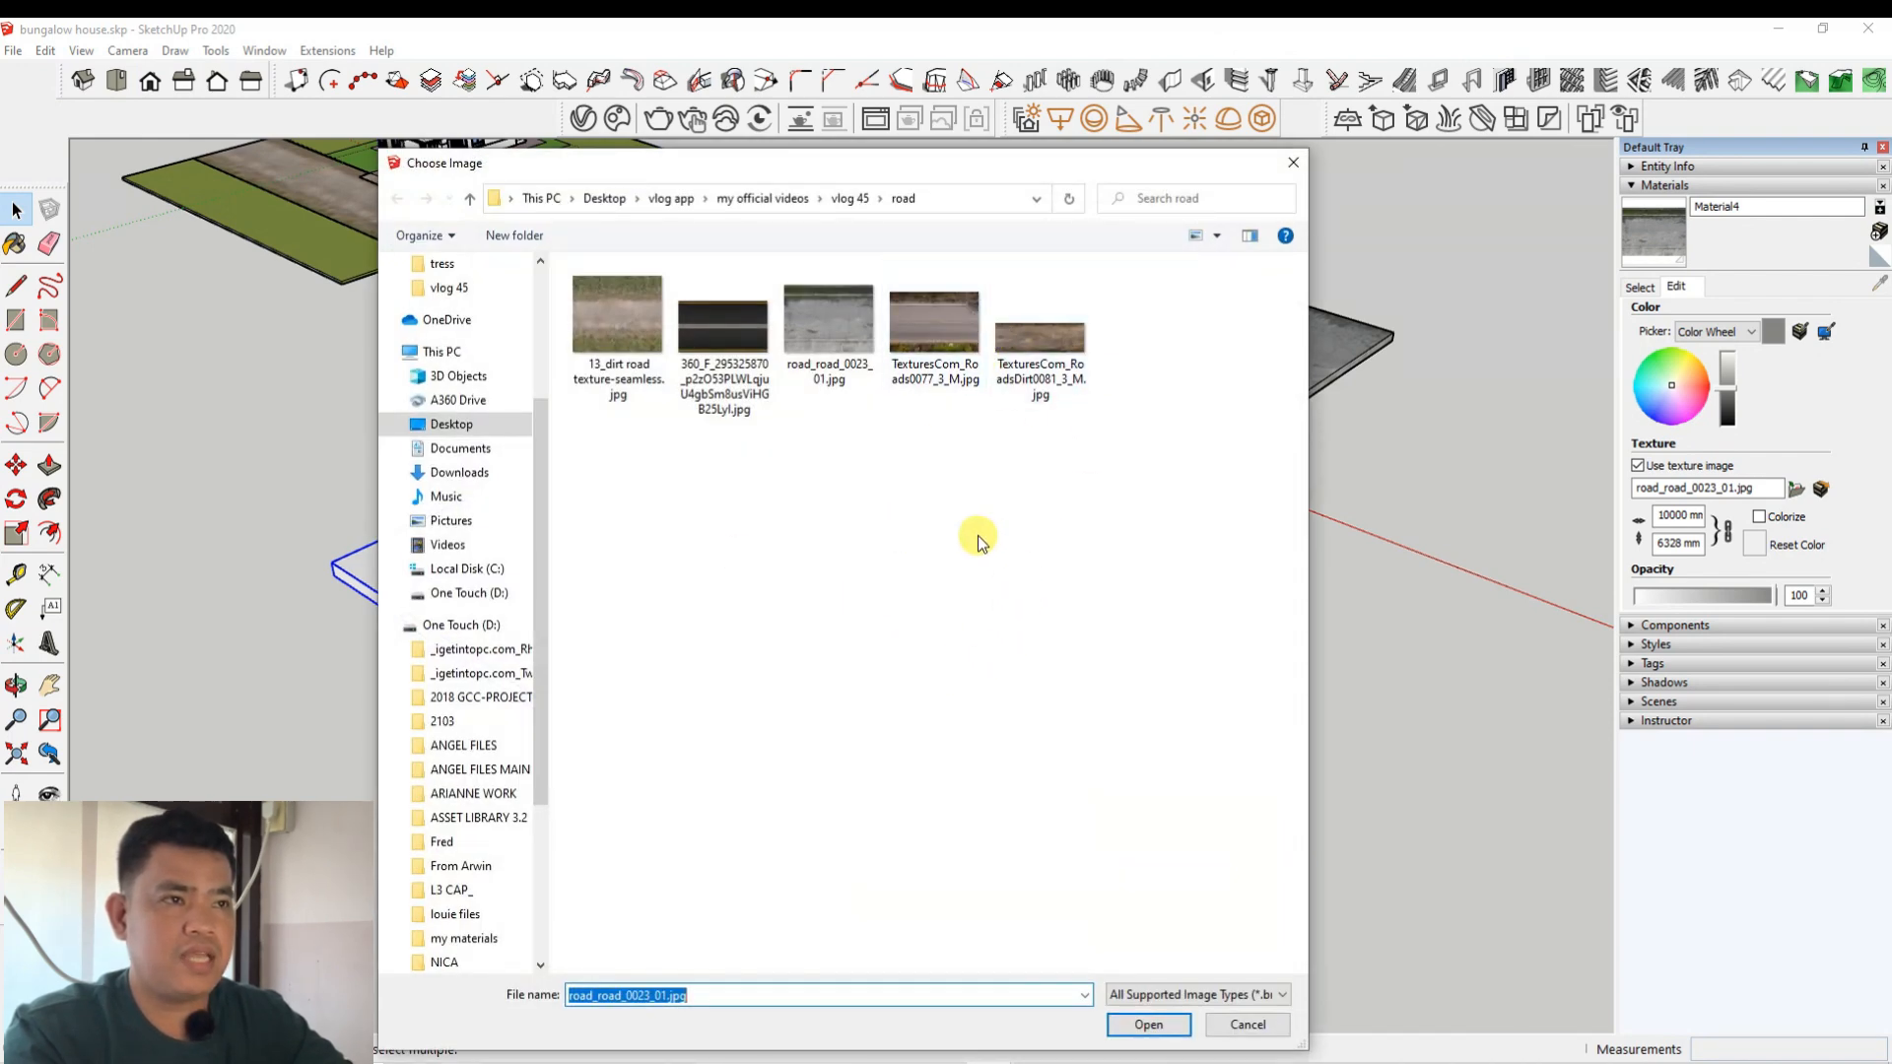
click(739, 335)
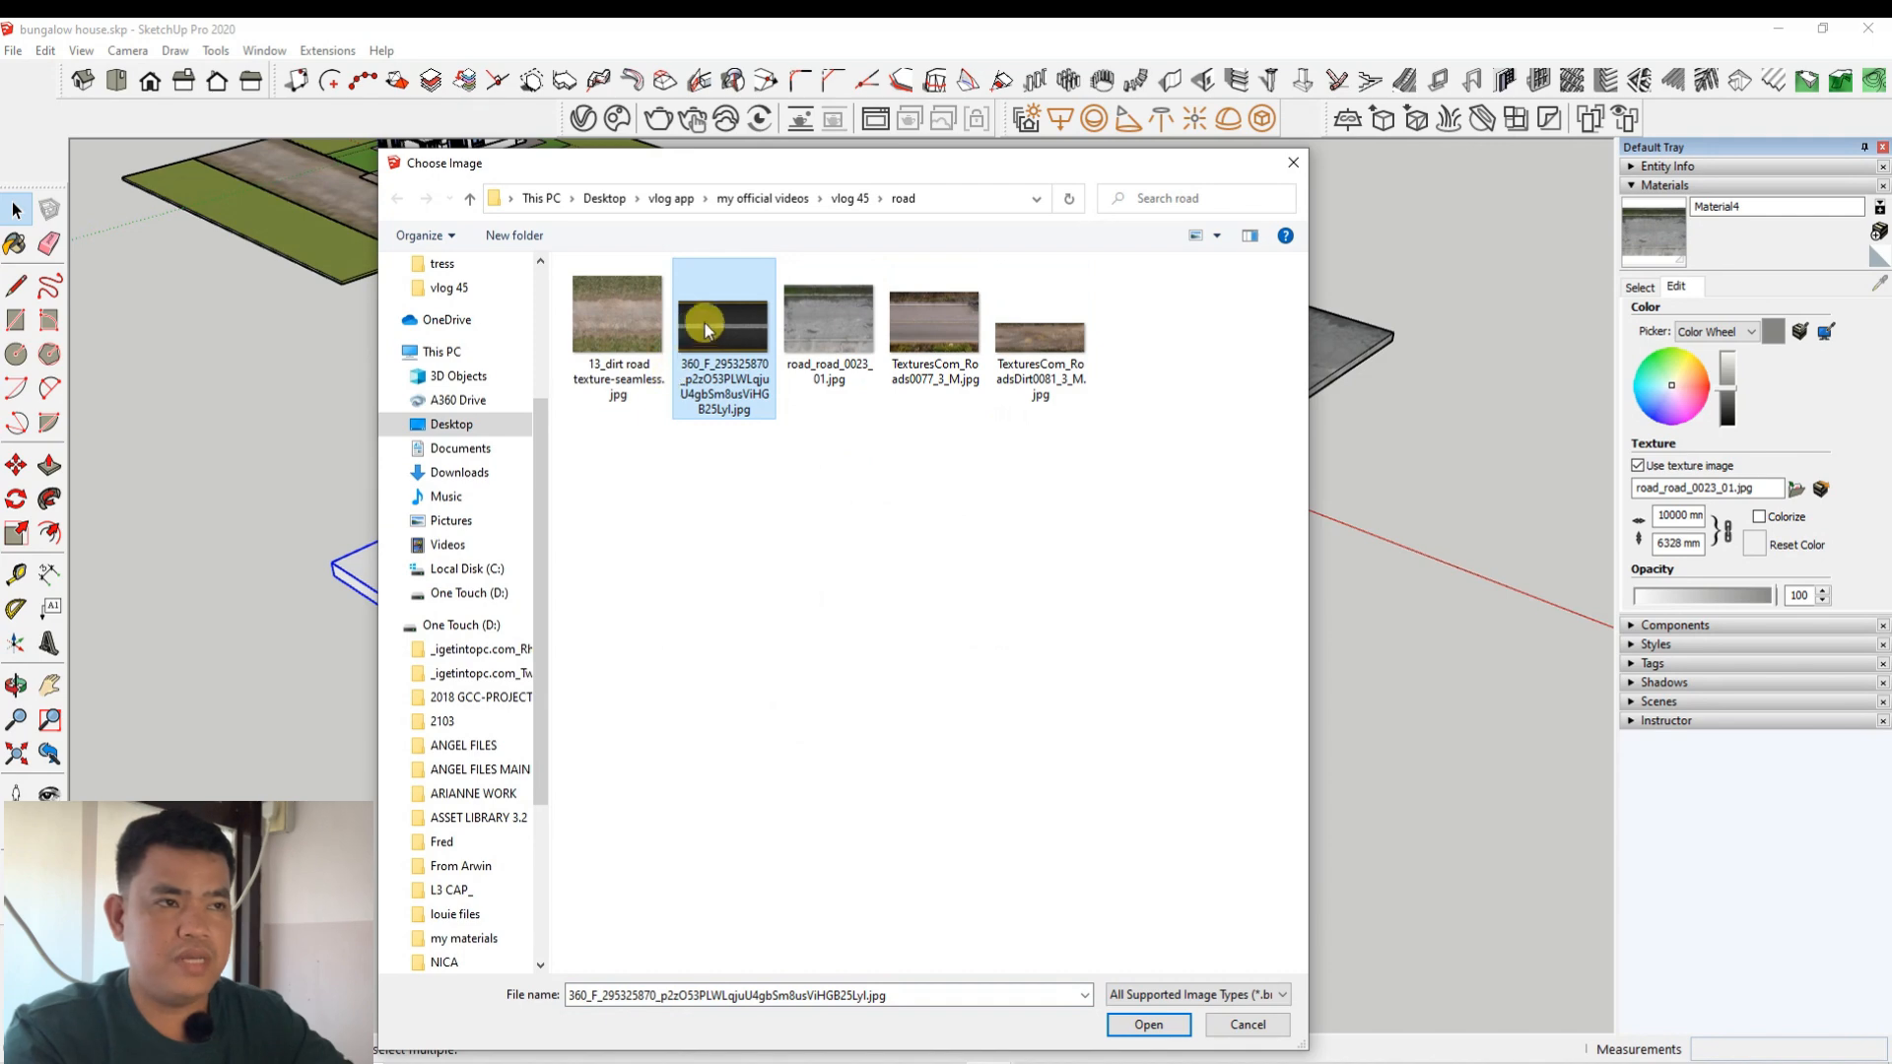
click(1128, 1026)
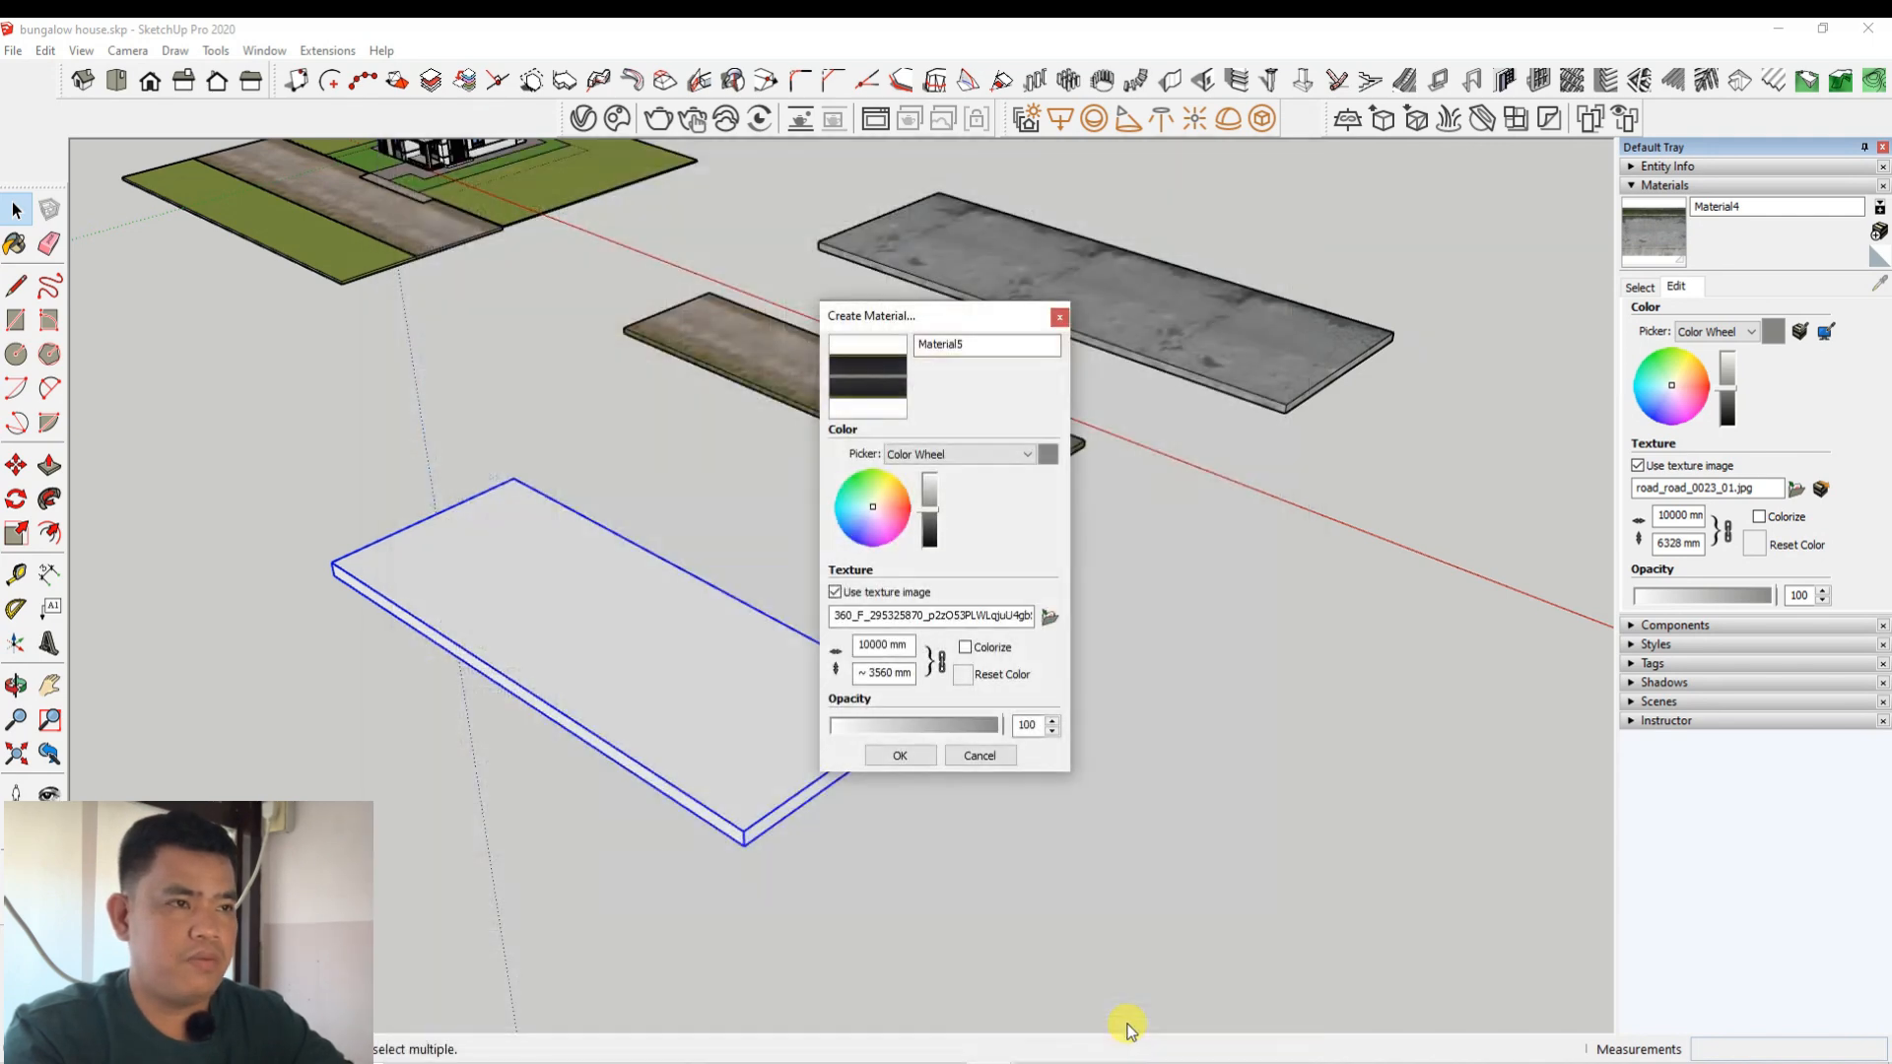
click(889, 758)
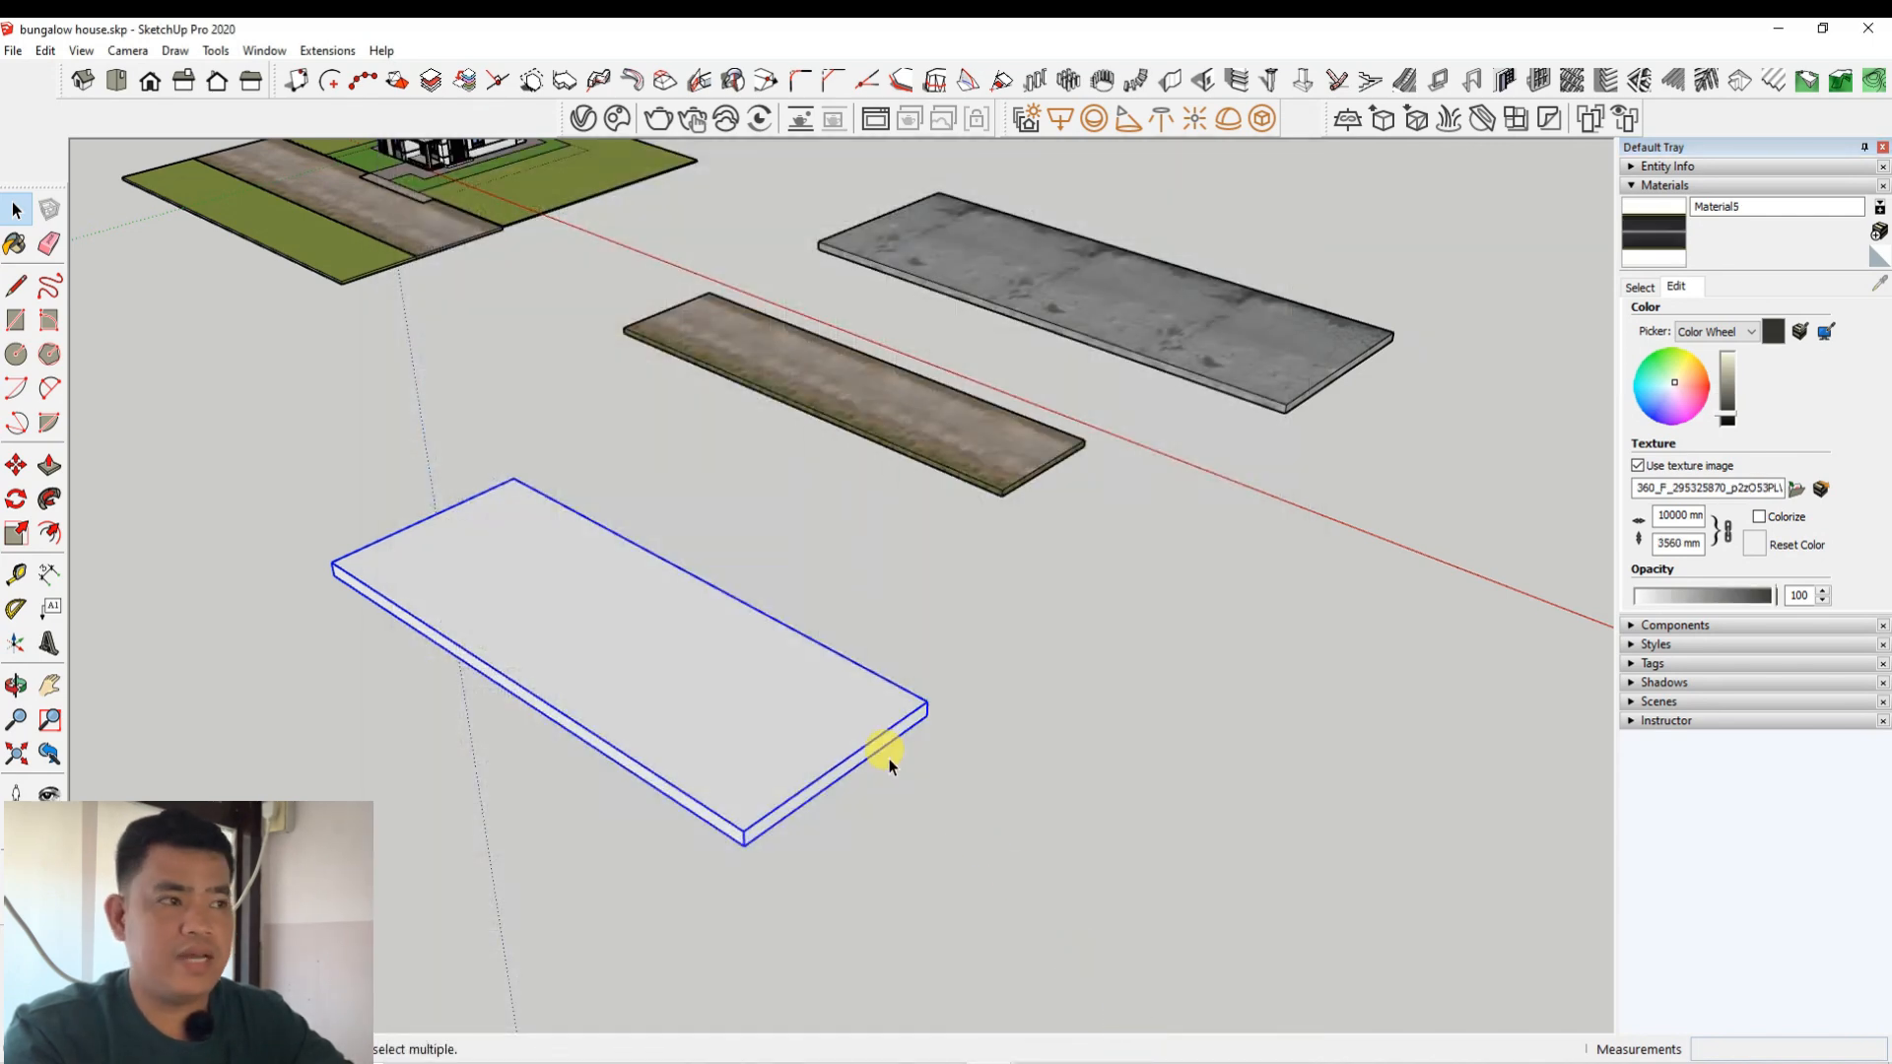
Step: Paint the new grouped slab with the asphalt road material and check how its lane stripes repeat
click(1658, 228)
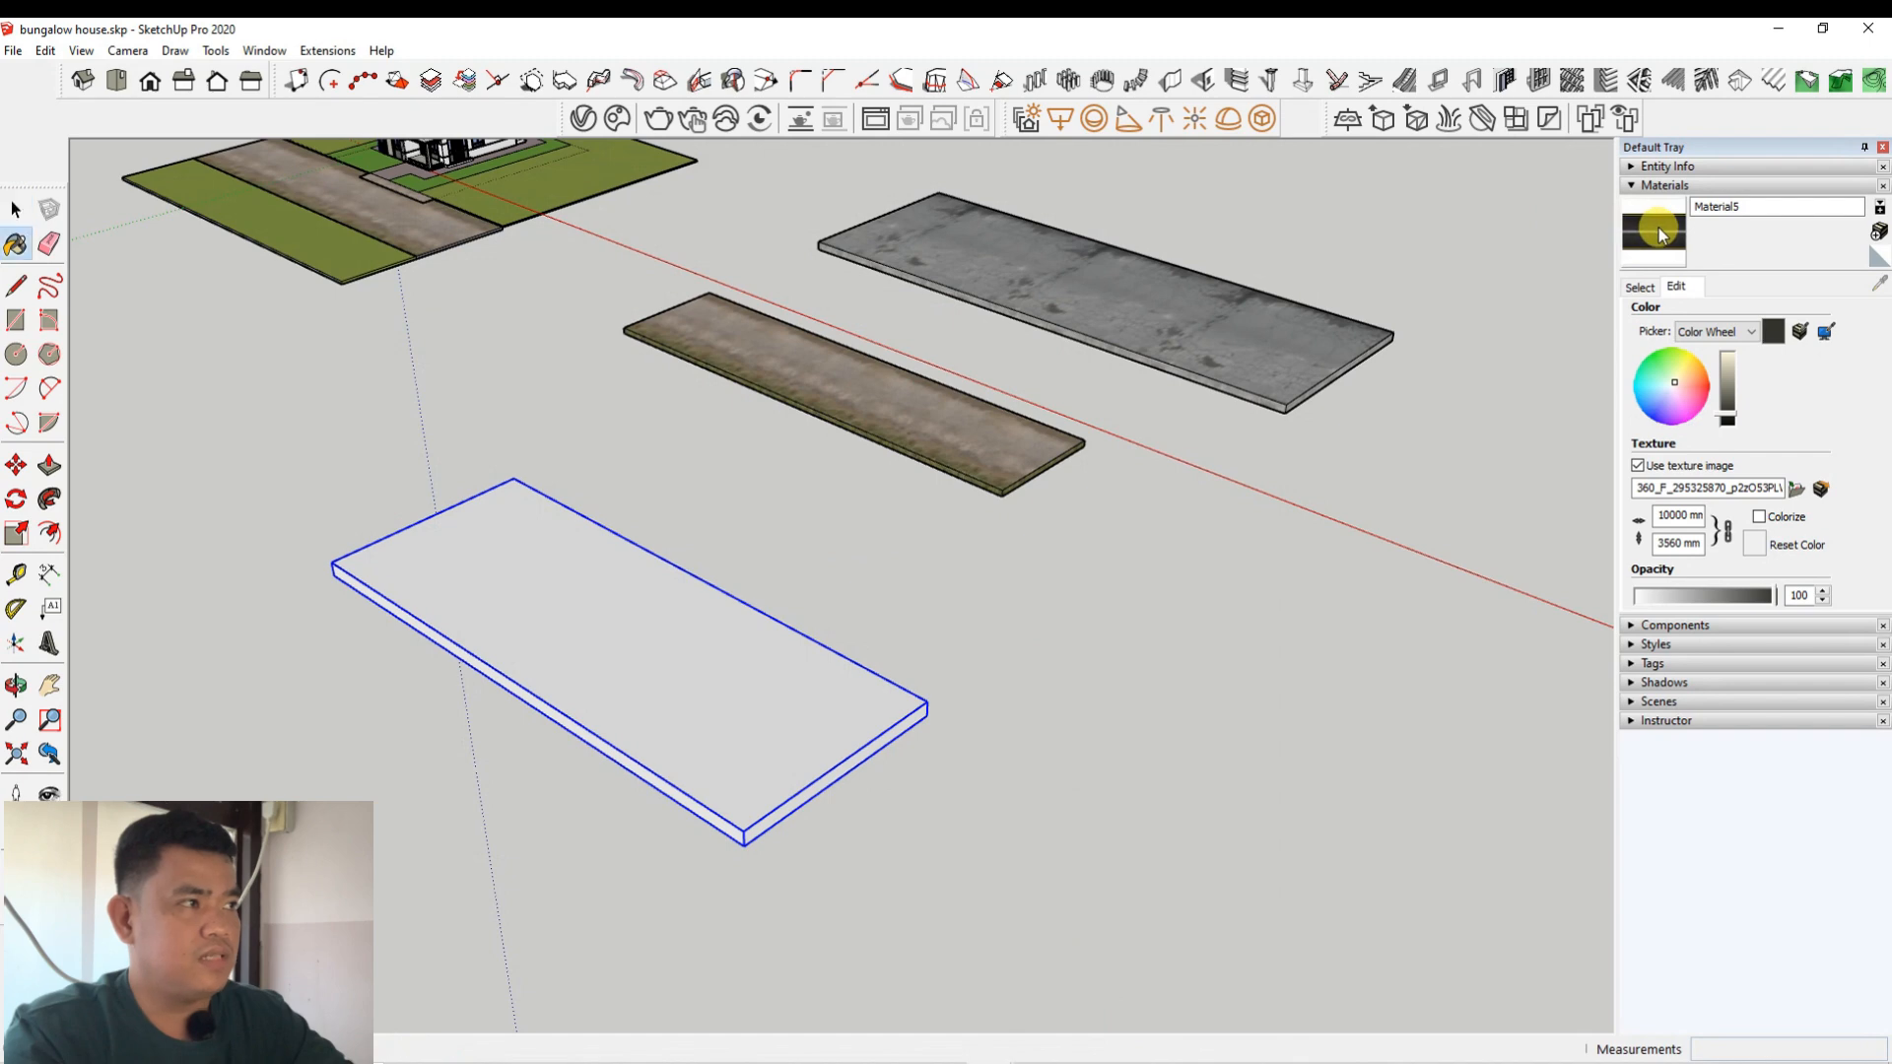
click(737, 722)
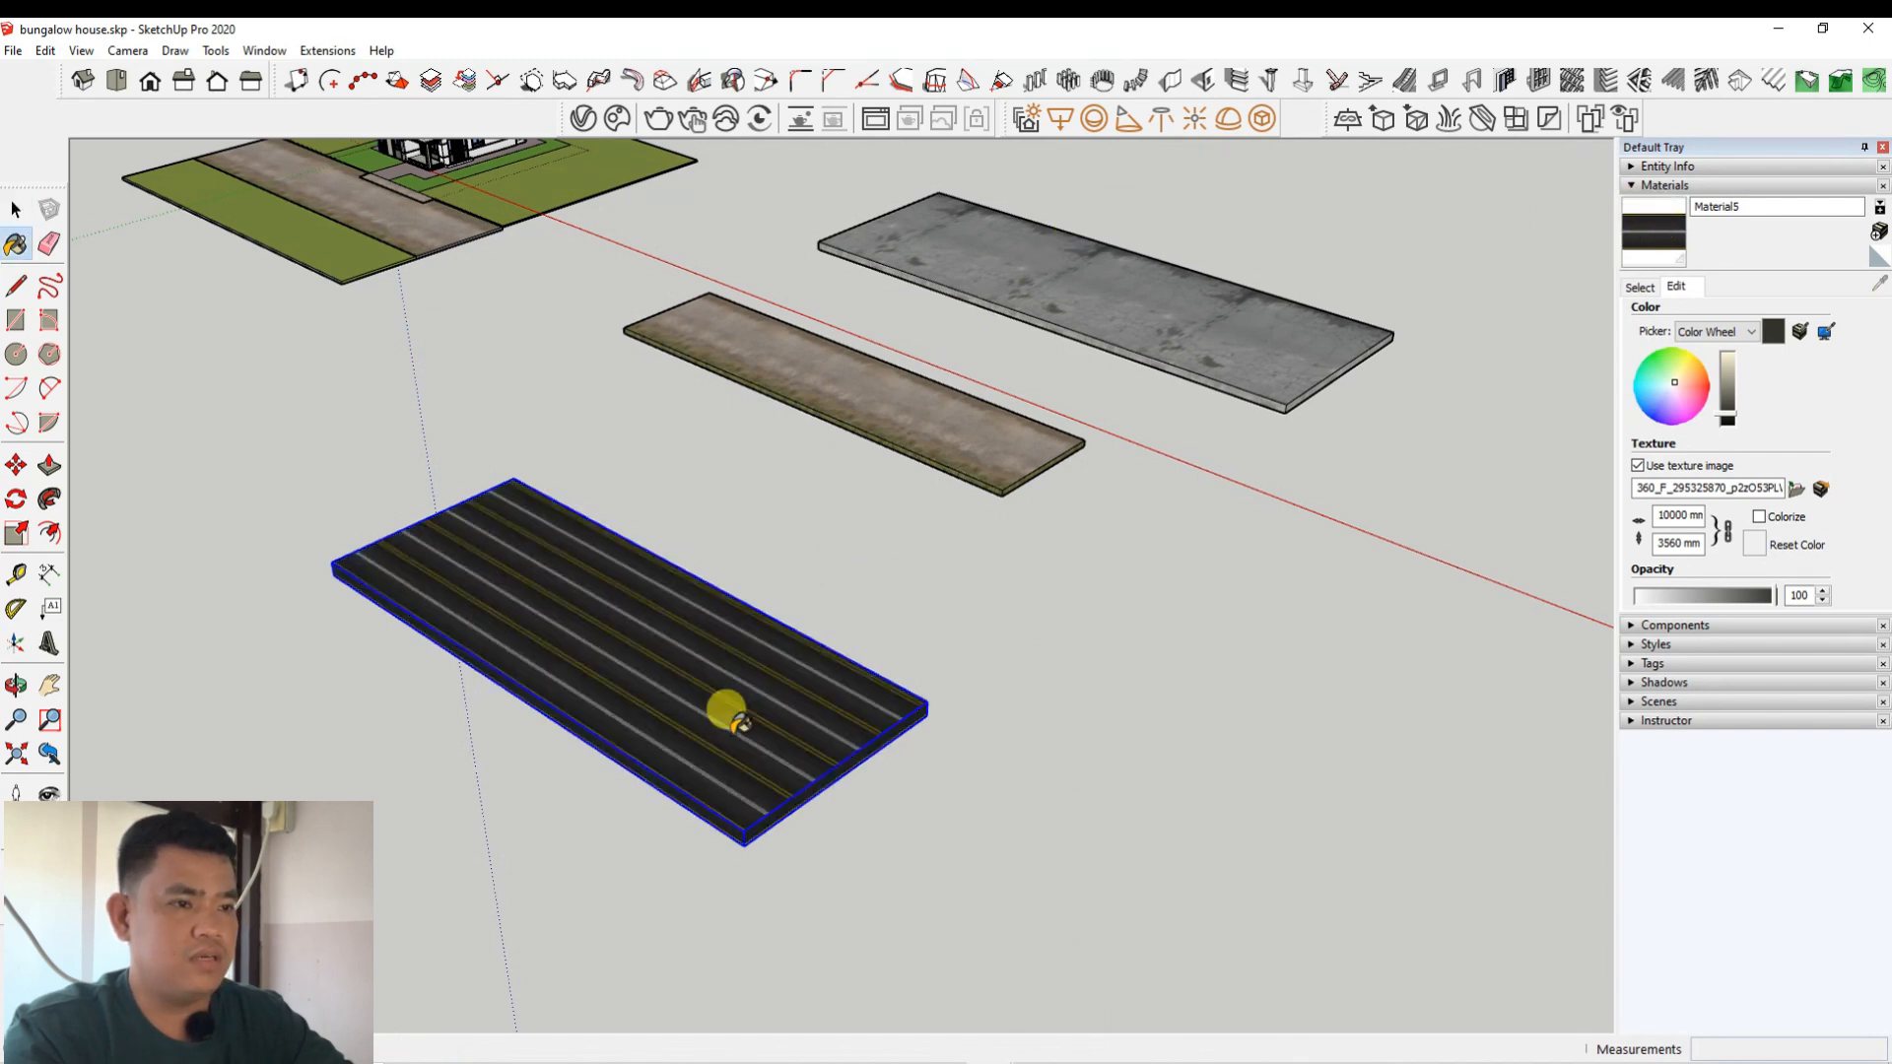
scroll(709, 768, up, 4)
scroll(921, 459, down, 2)
scroll(886, 542, down, 1)
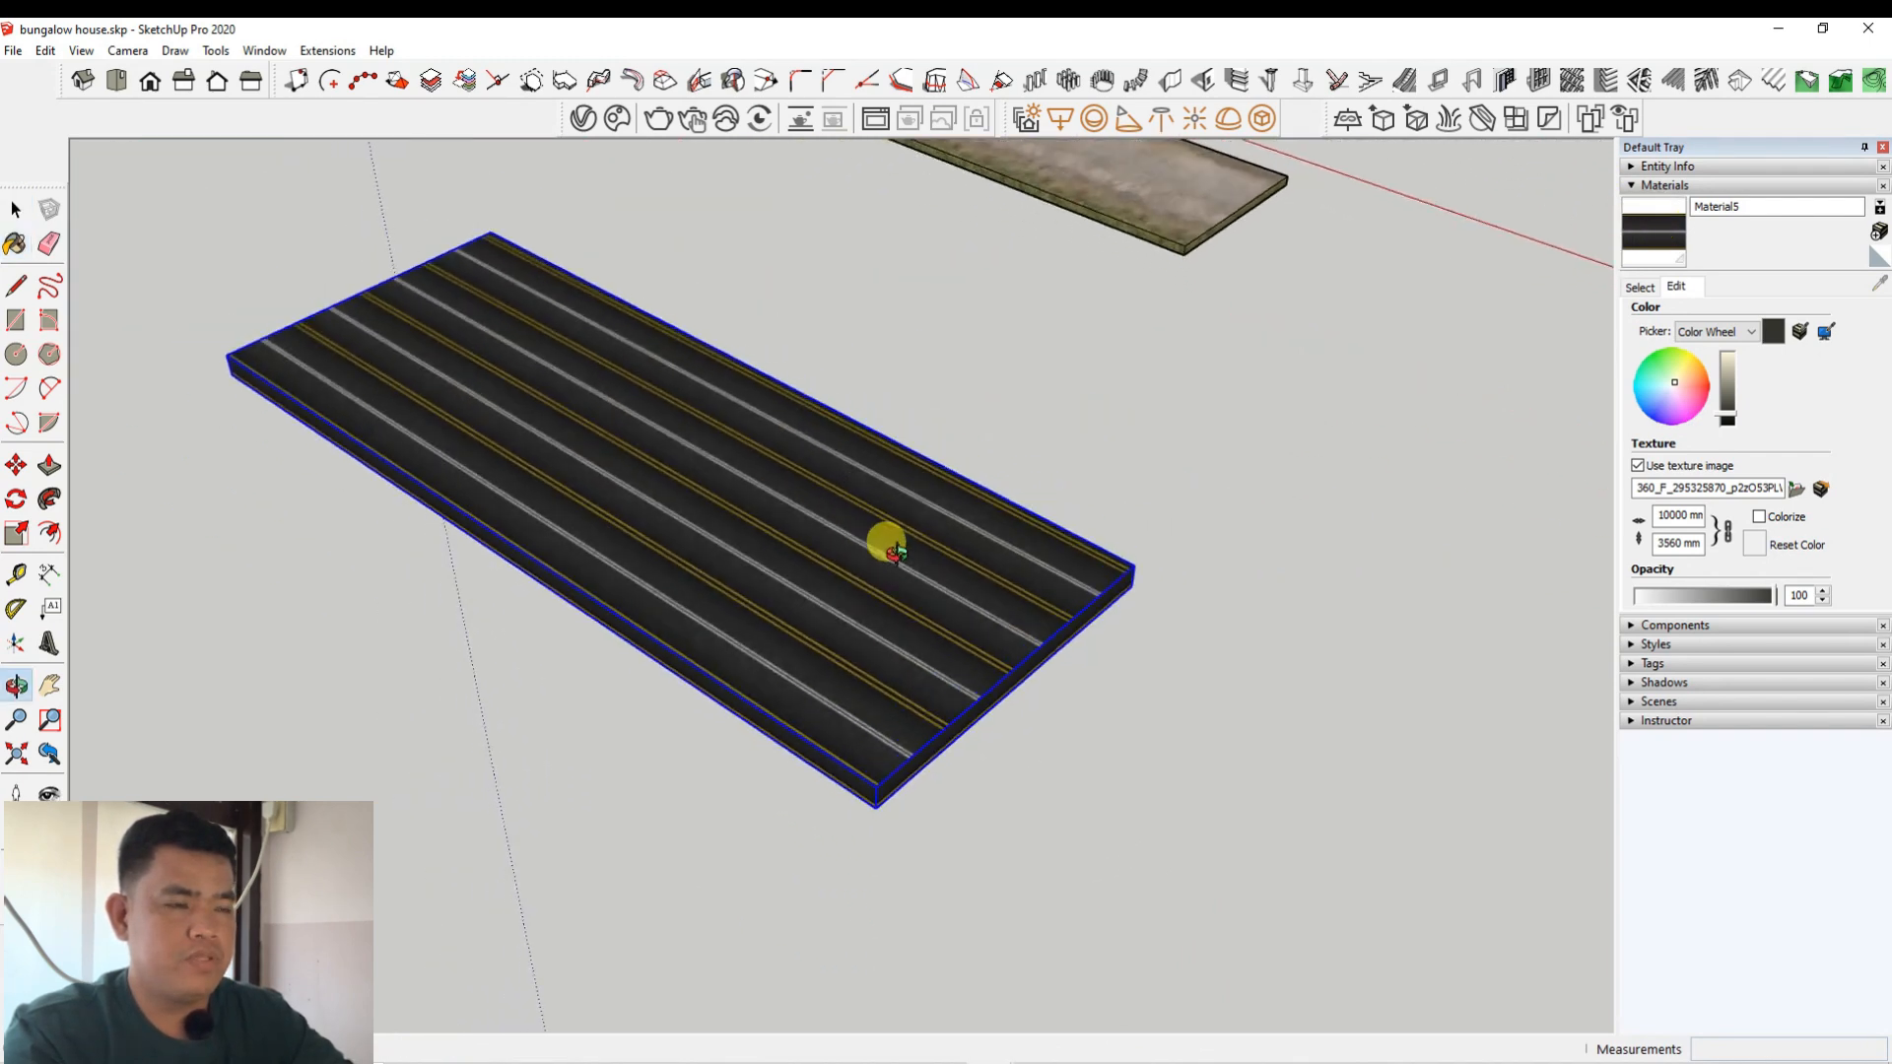
scroll(892, 561, up, 3)
scroll(808, 619, down, 1)
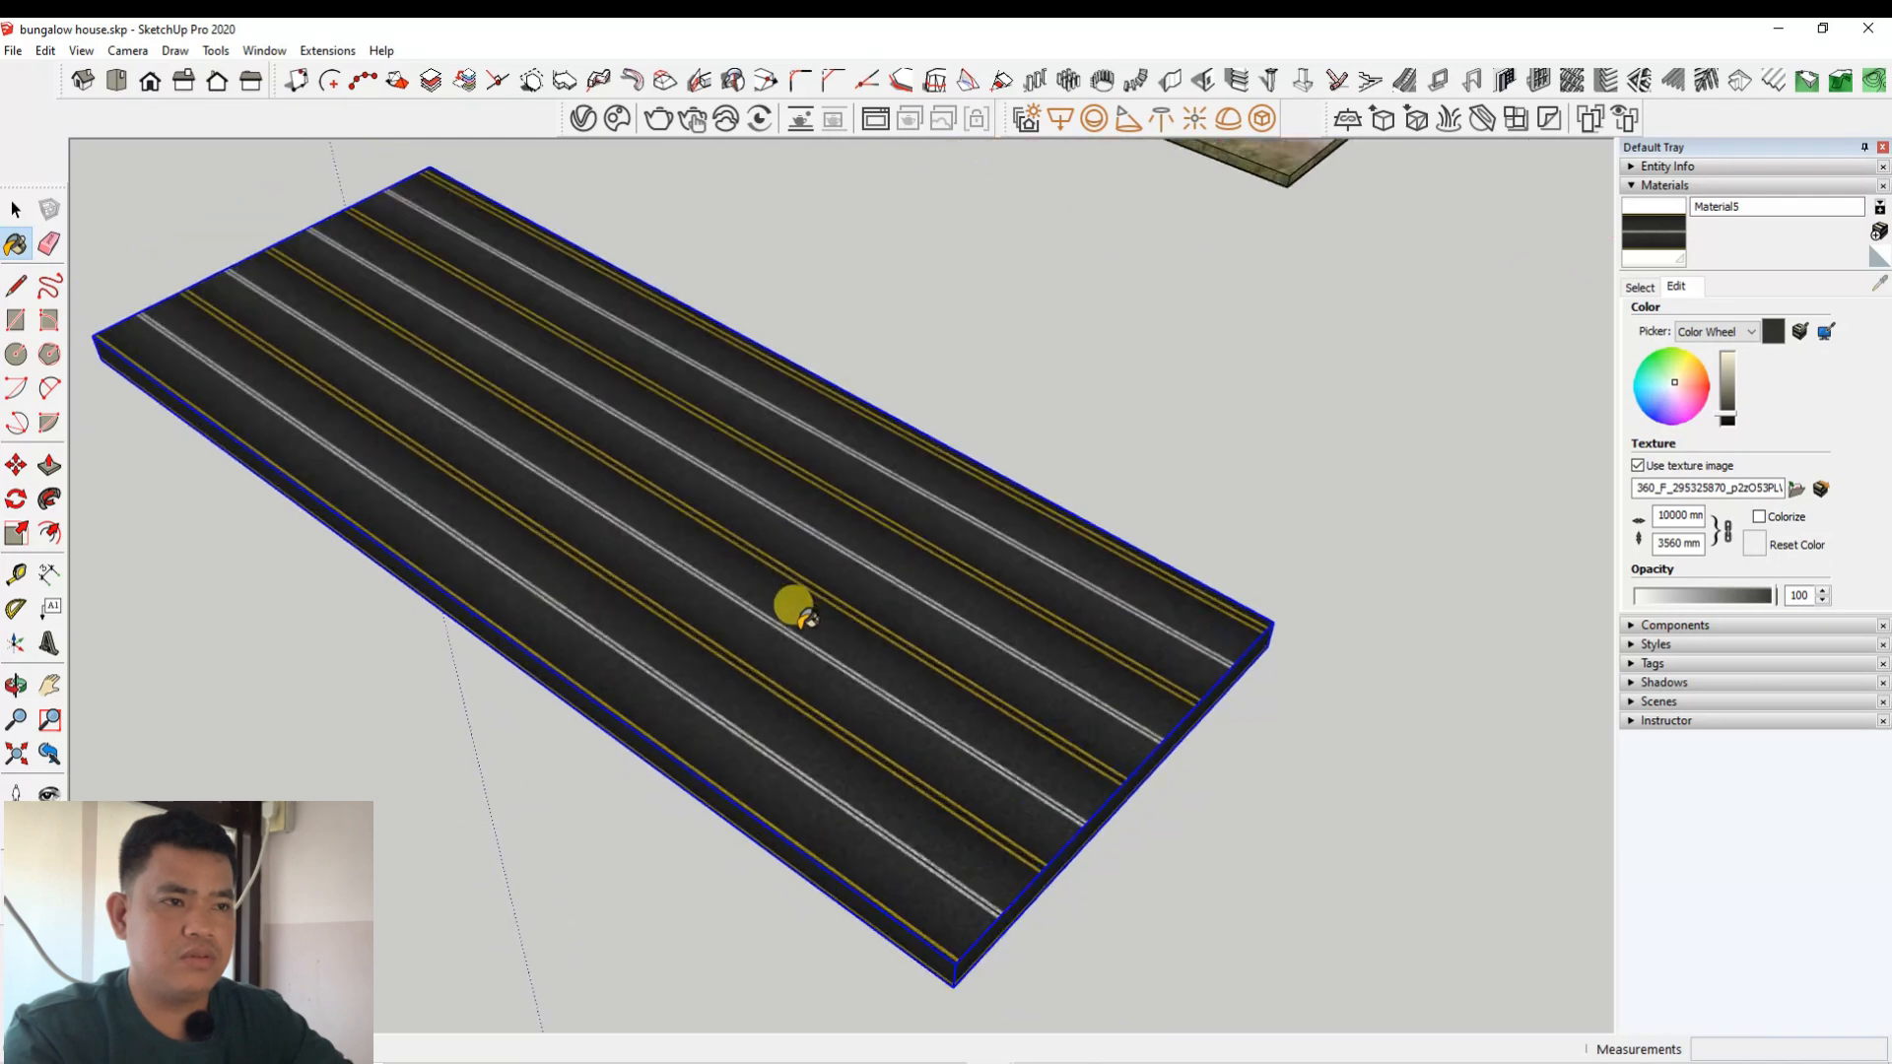
scroll(844, 604, down, 2)
scroll(702, 561, up, 3)
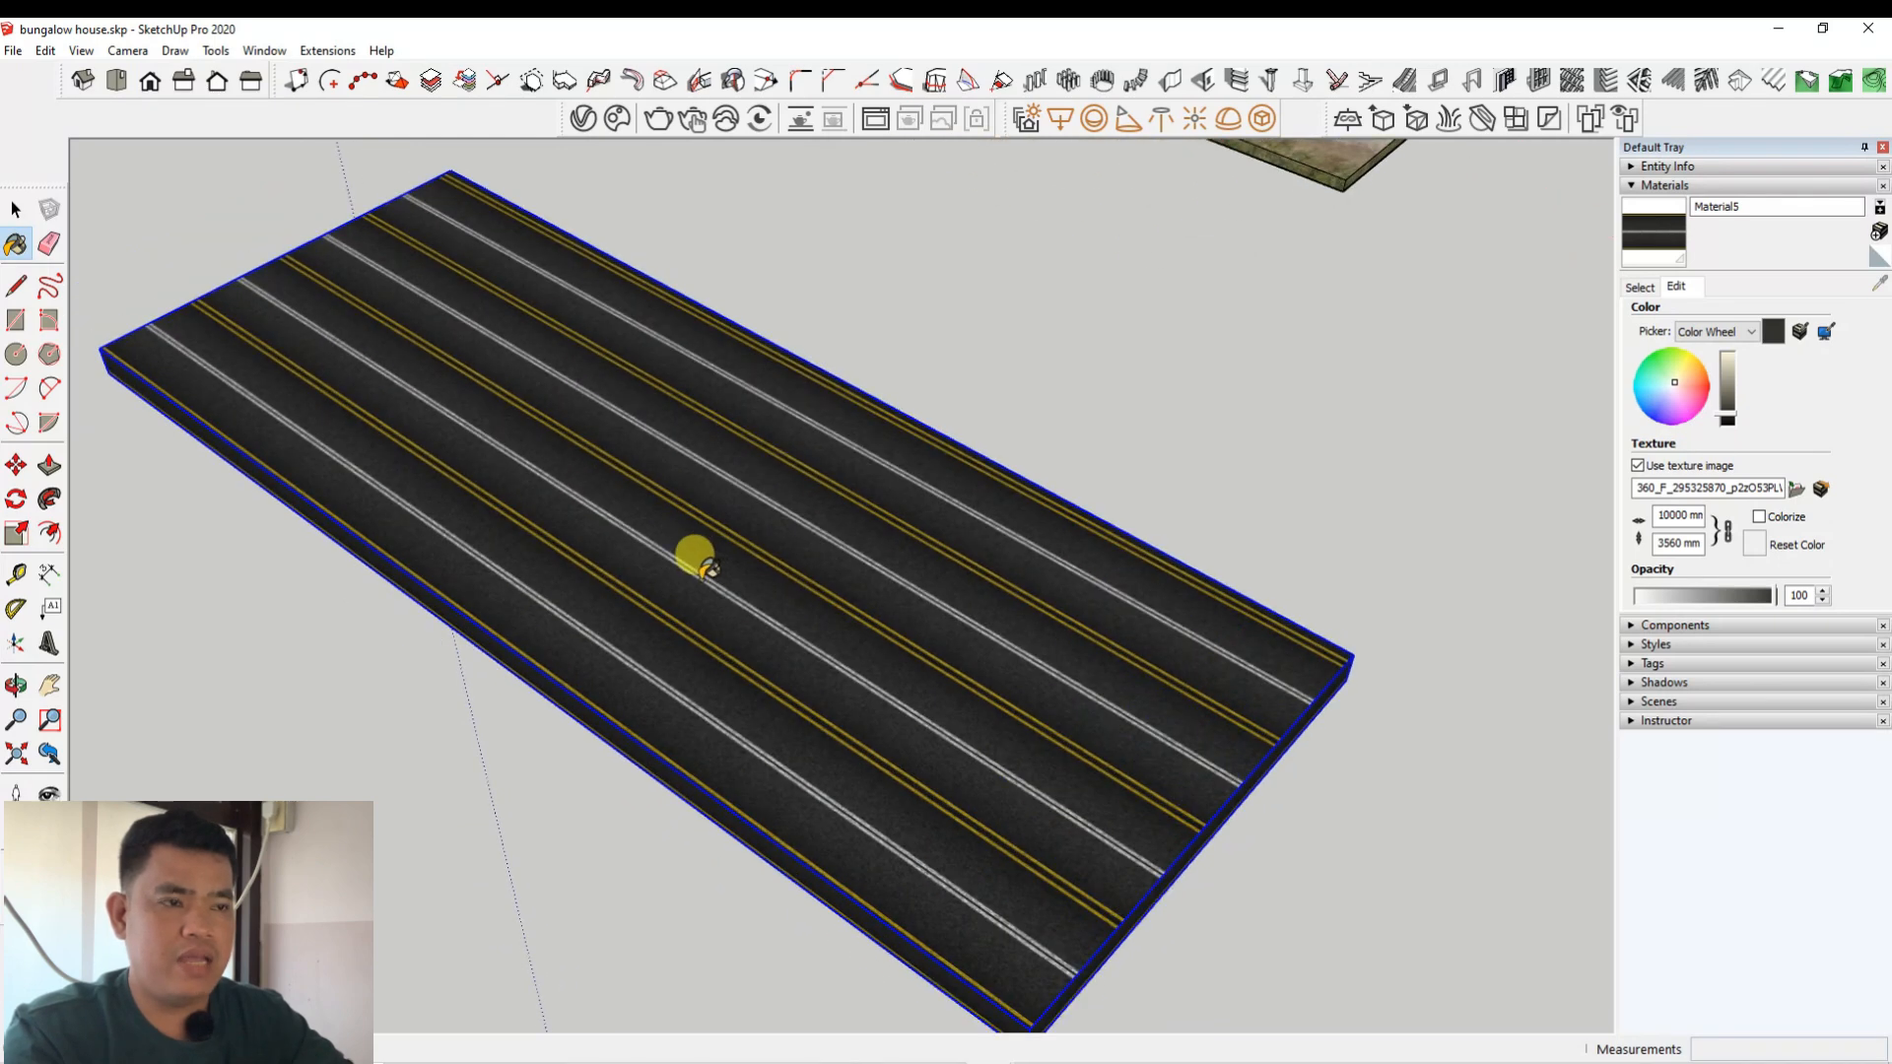
Step: Open the asphalt slab's group, select only its top face and apply the asphalt material directly to that face
double_click(806, 605)
scroll(737, 542, down, 3)
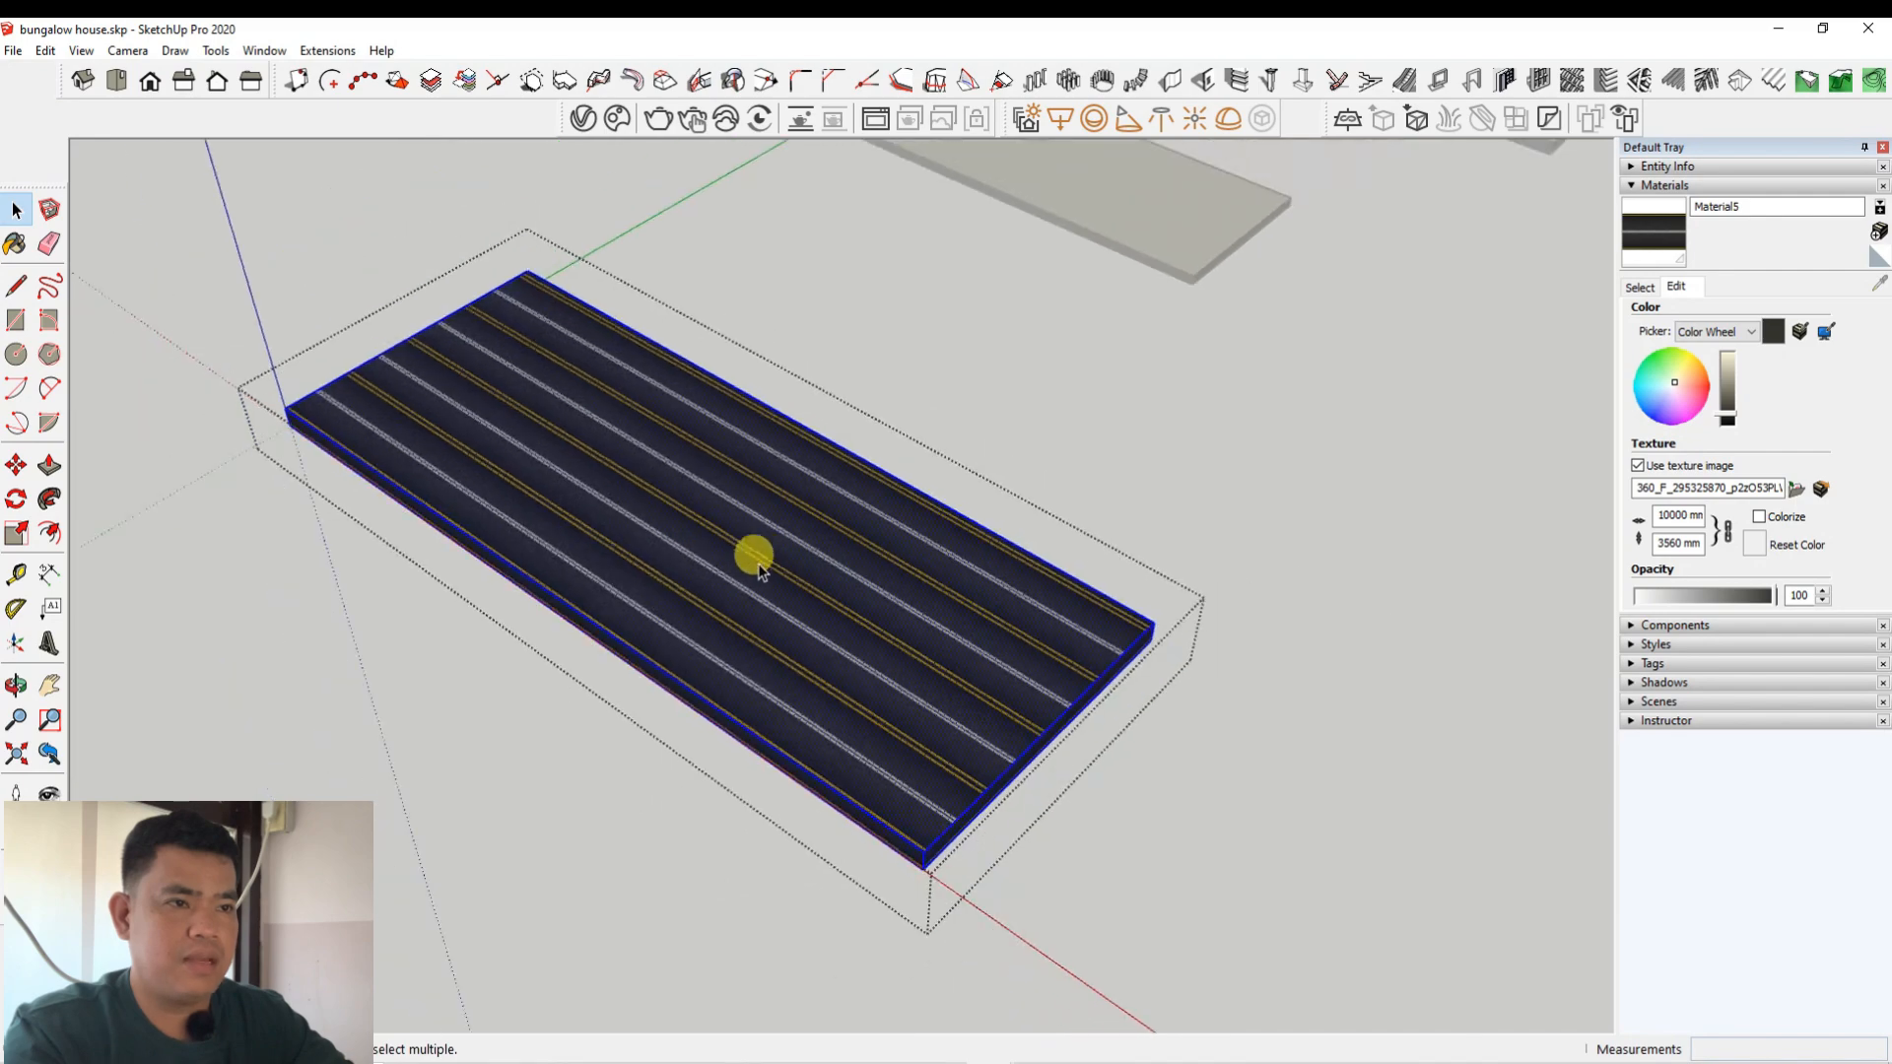
scroll(756, 560, up, 2)
middle_drag(757, 560, 752, 538)
right_click(751, 533)
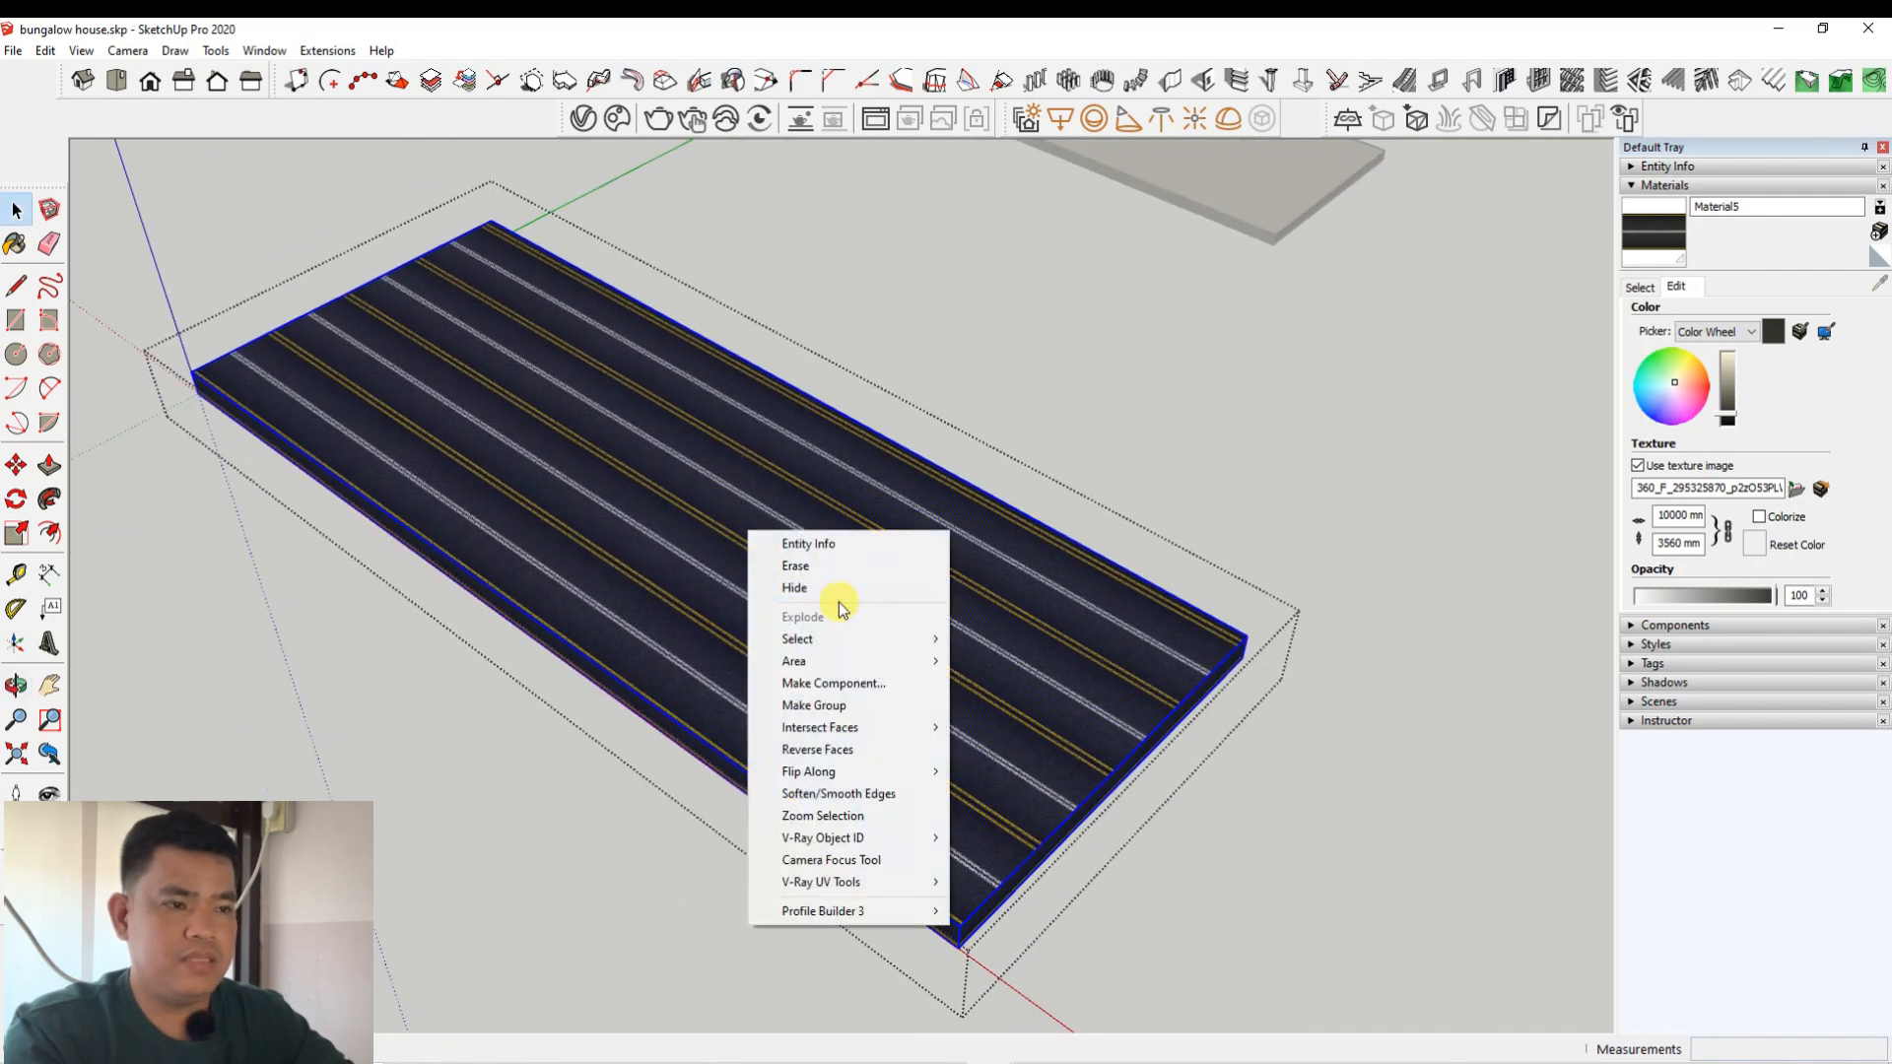
click(728, 509)
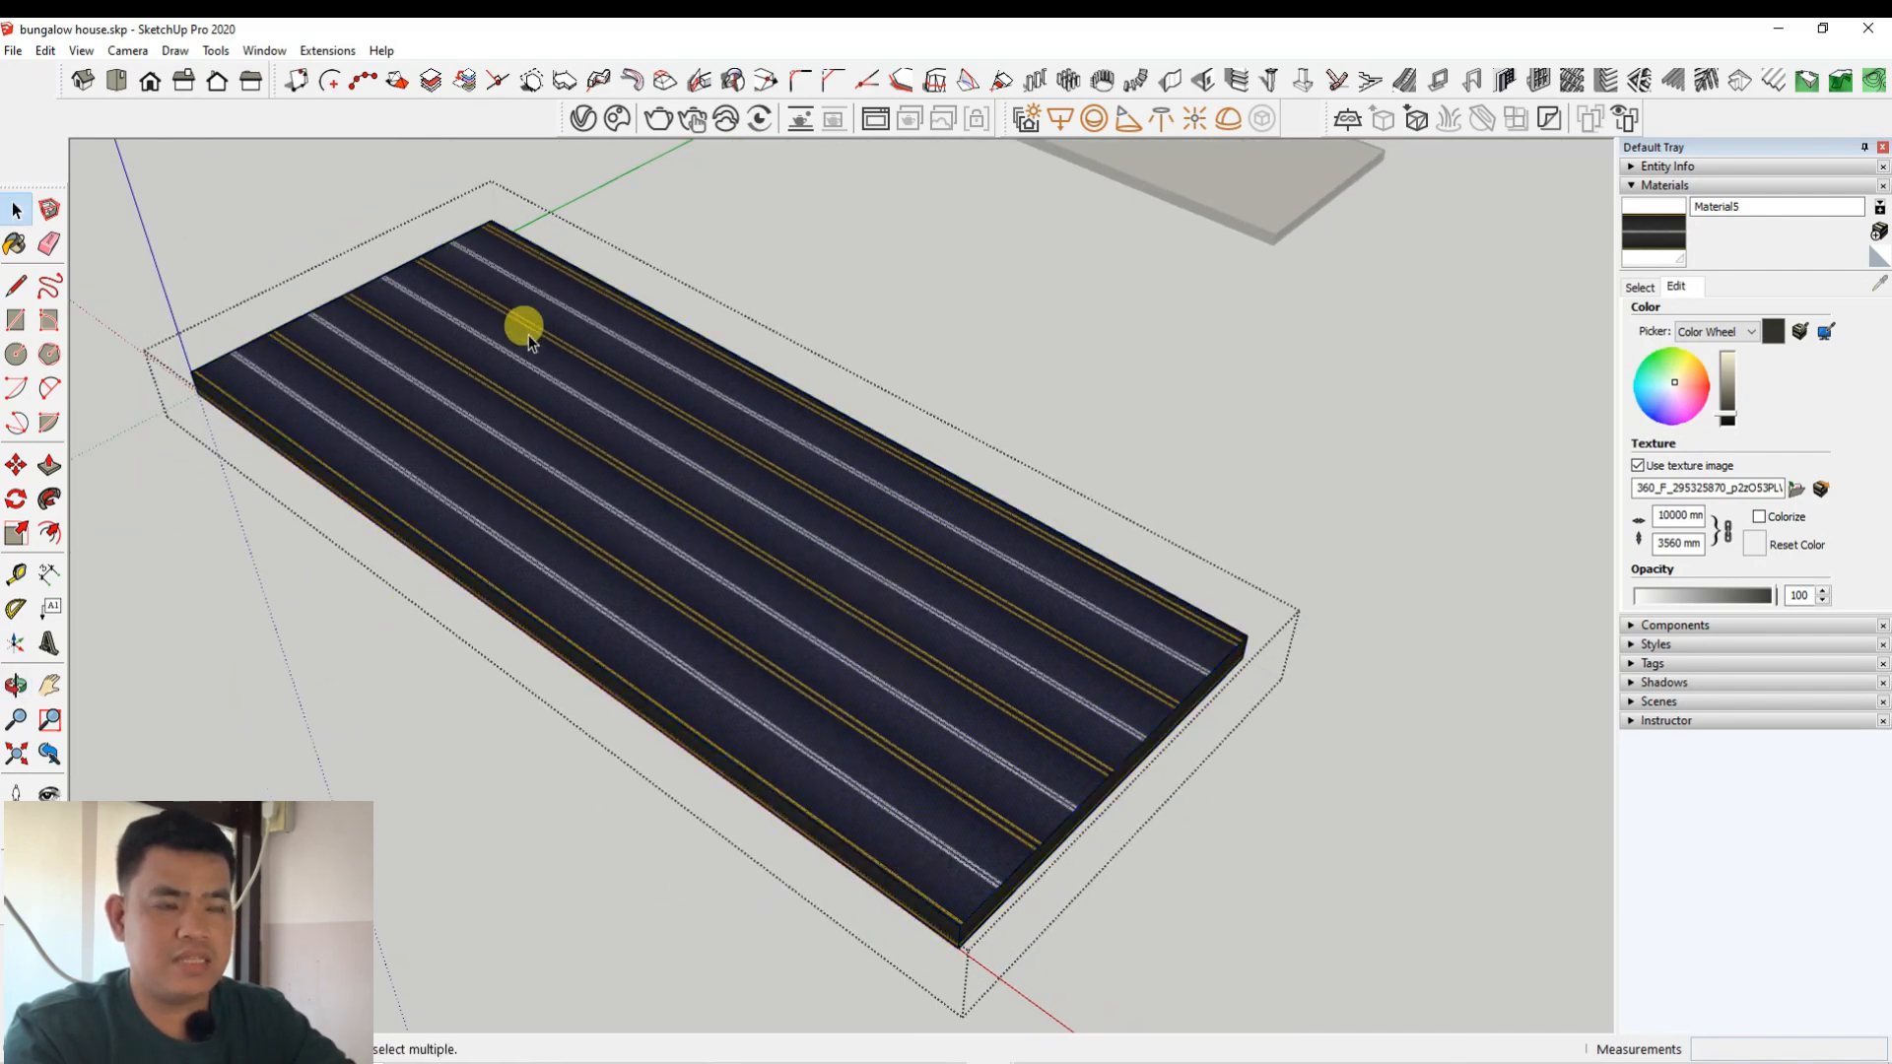
right_click(742, 482)
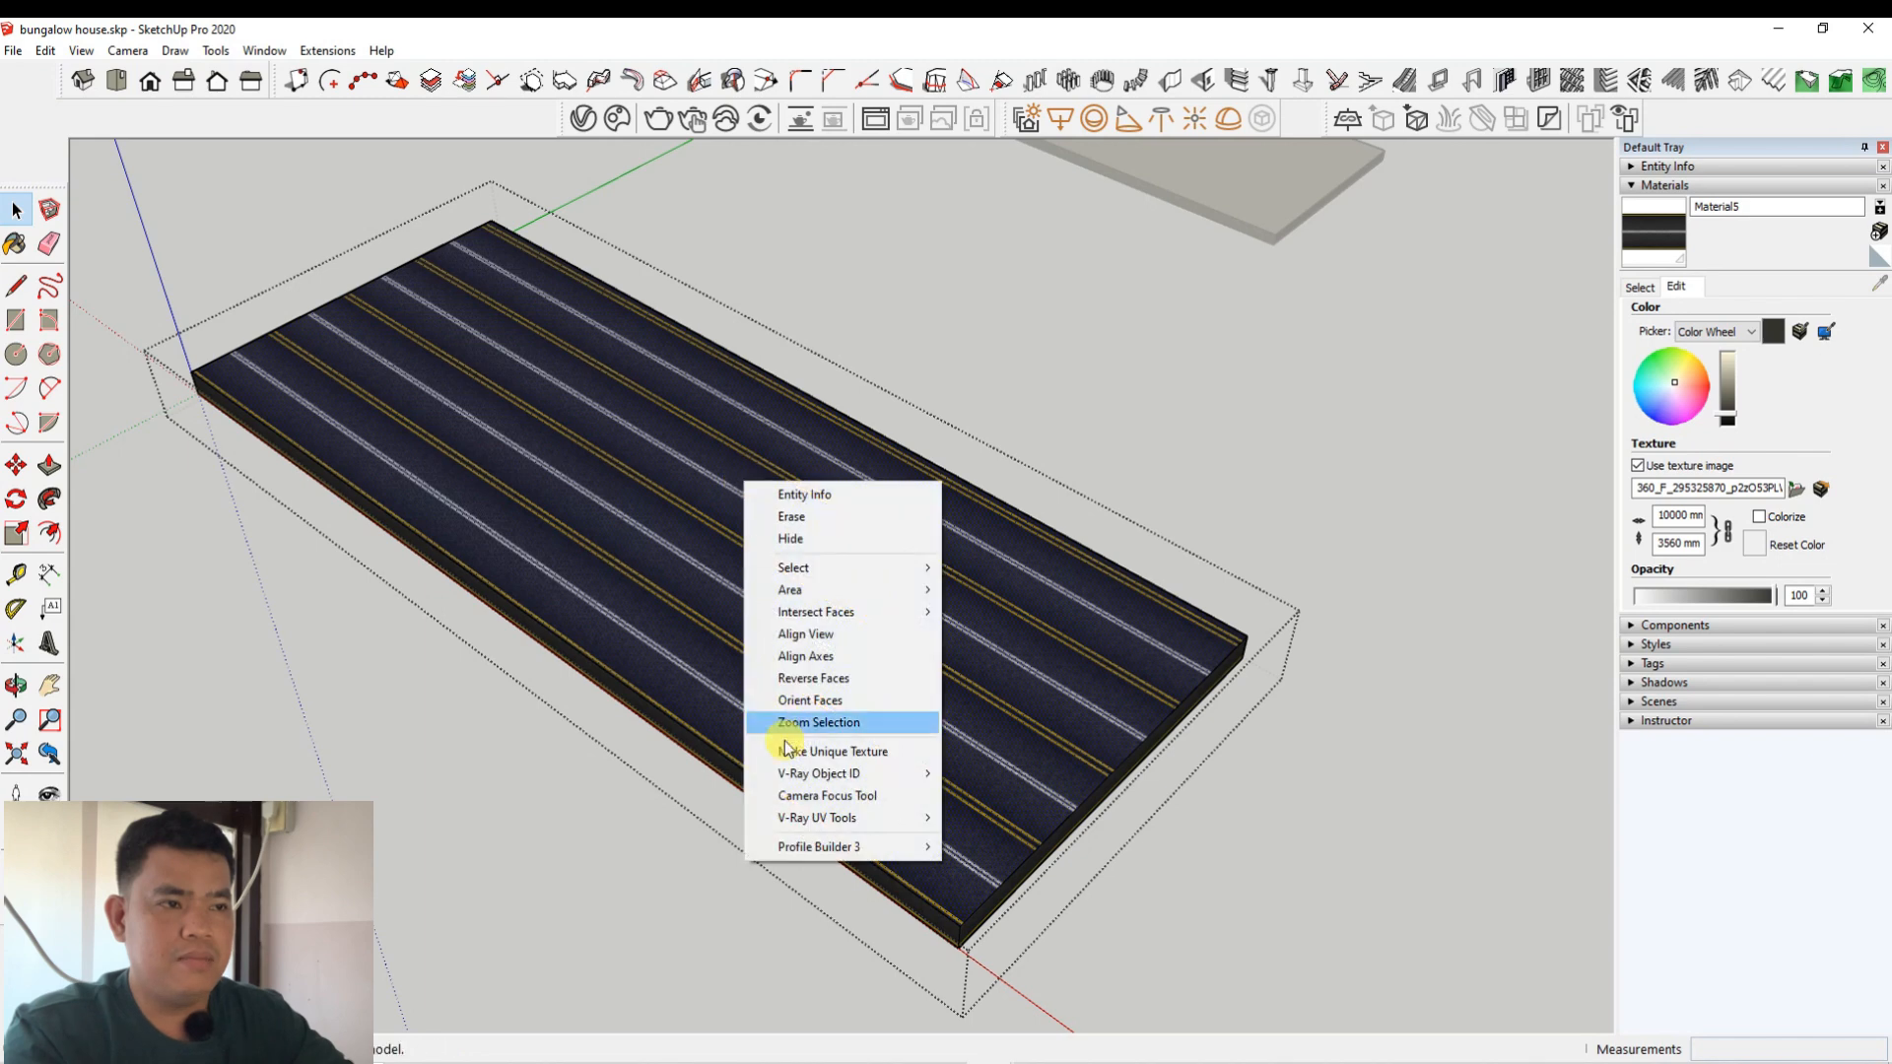
click(608, 439)
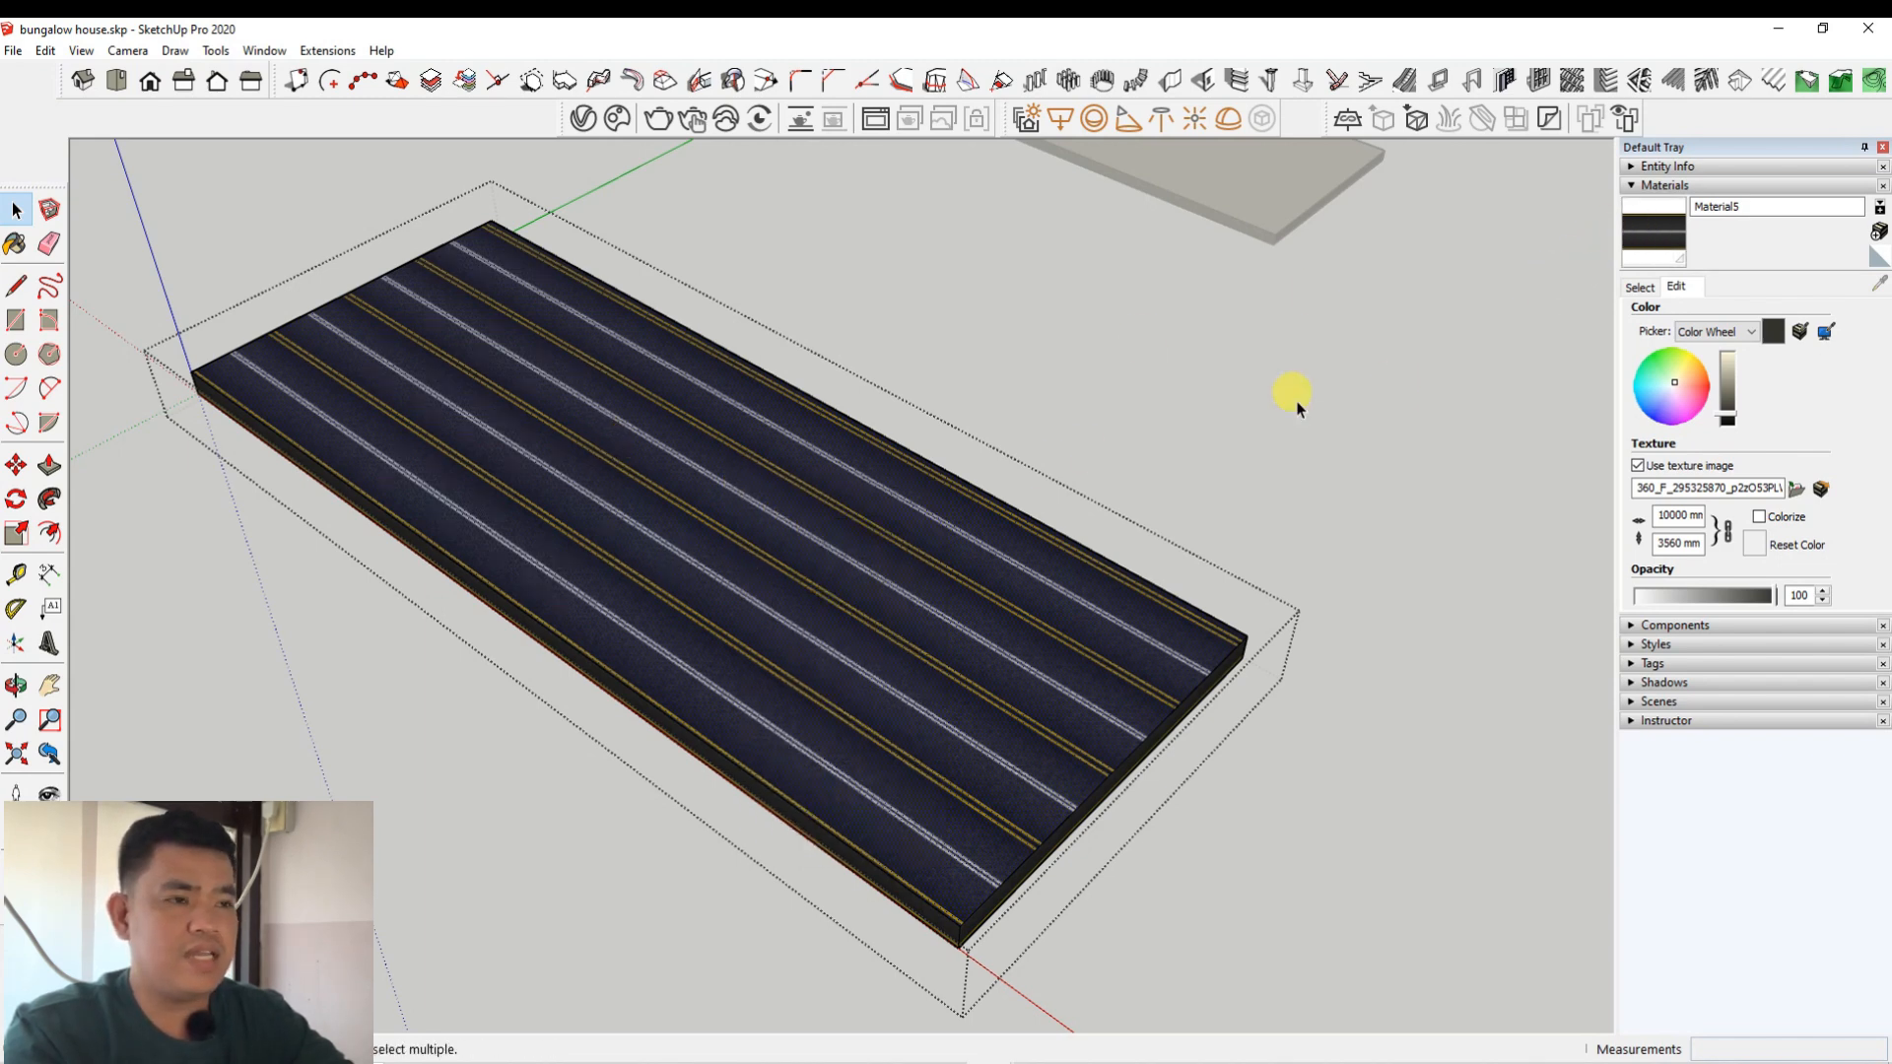
click(1659, 224)
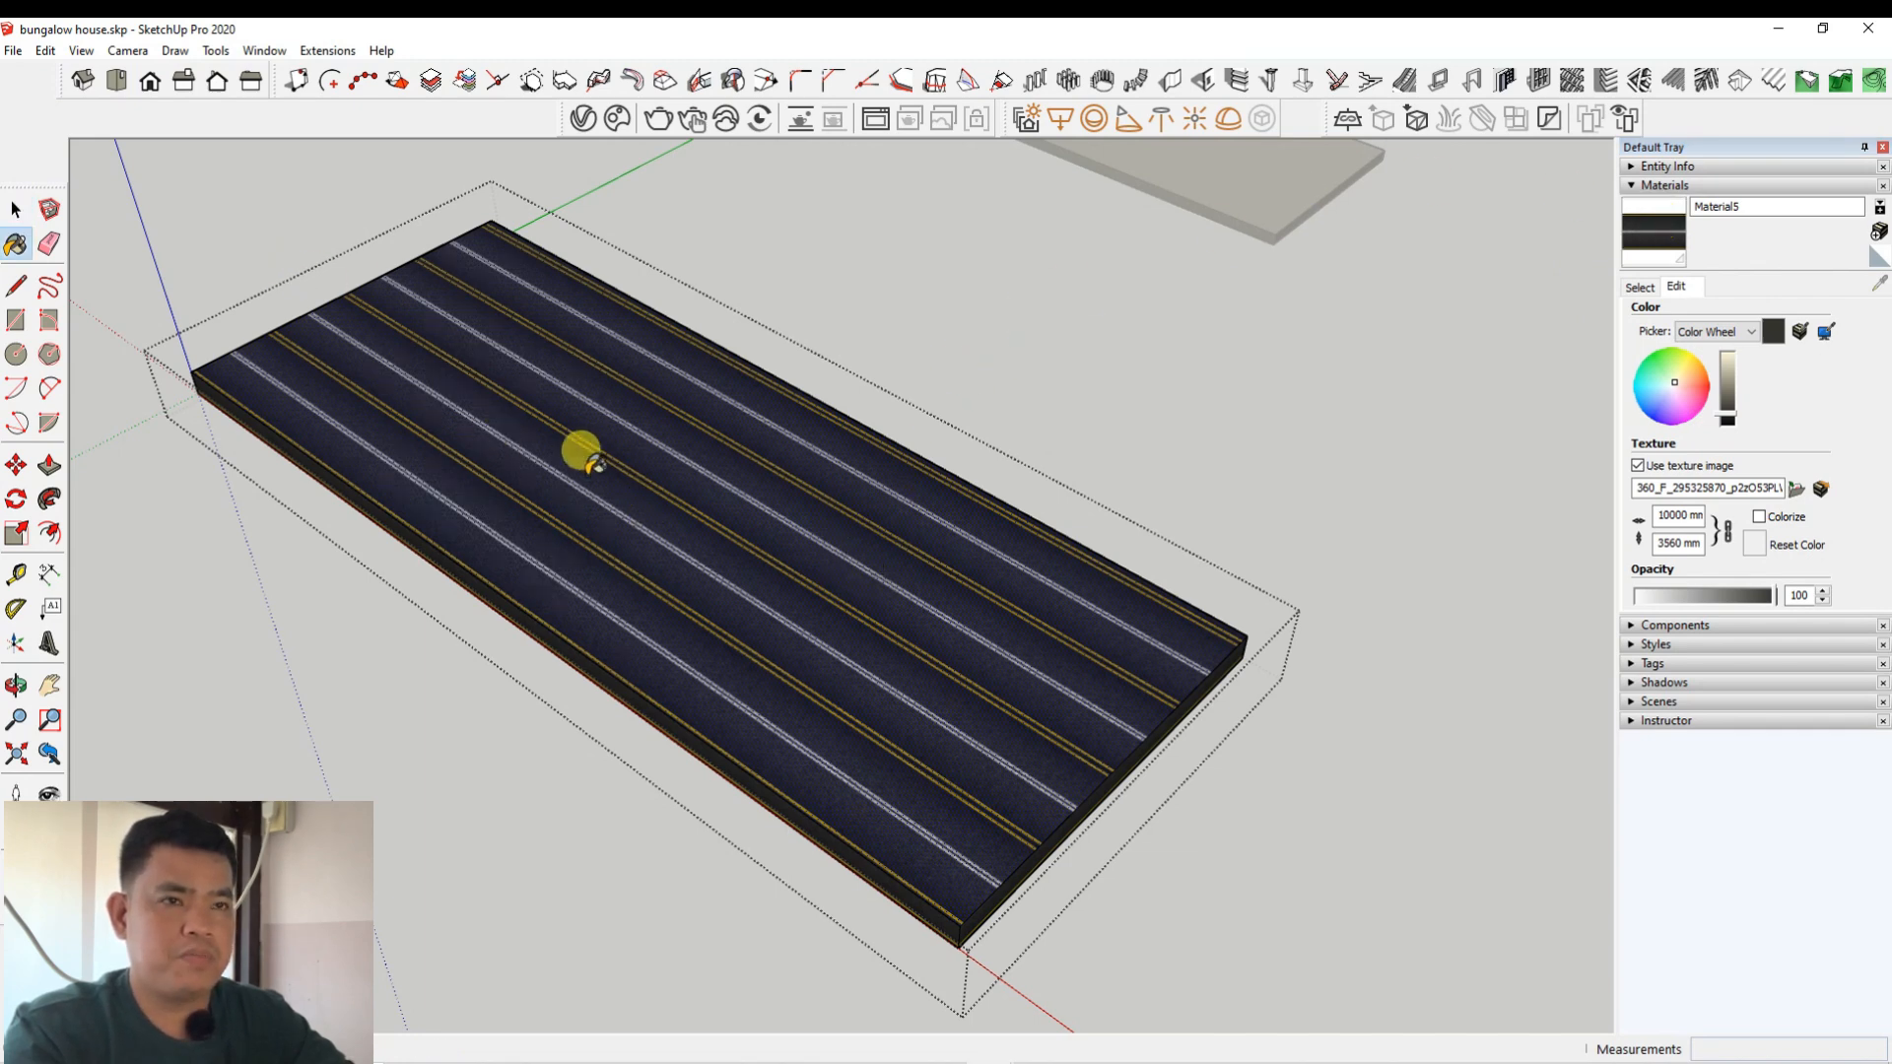
Step: Position the top face's texture by moving its yellow lines to the near long edge and enlarging it along that edge
right_click(694, 497)
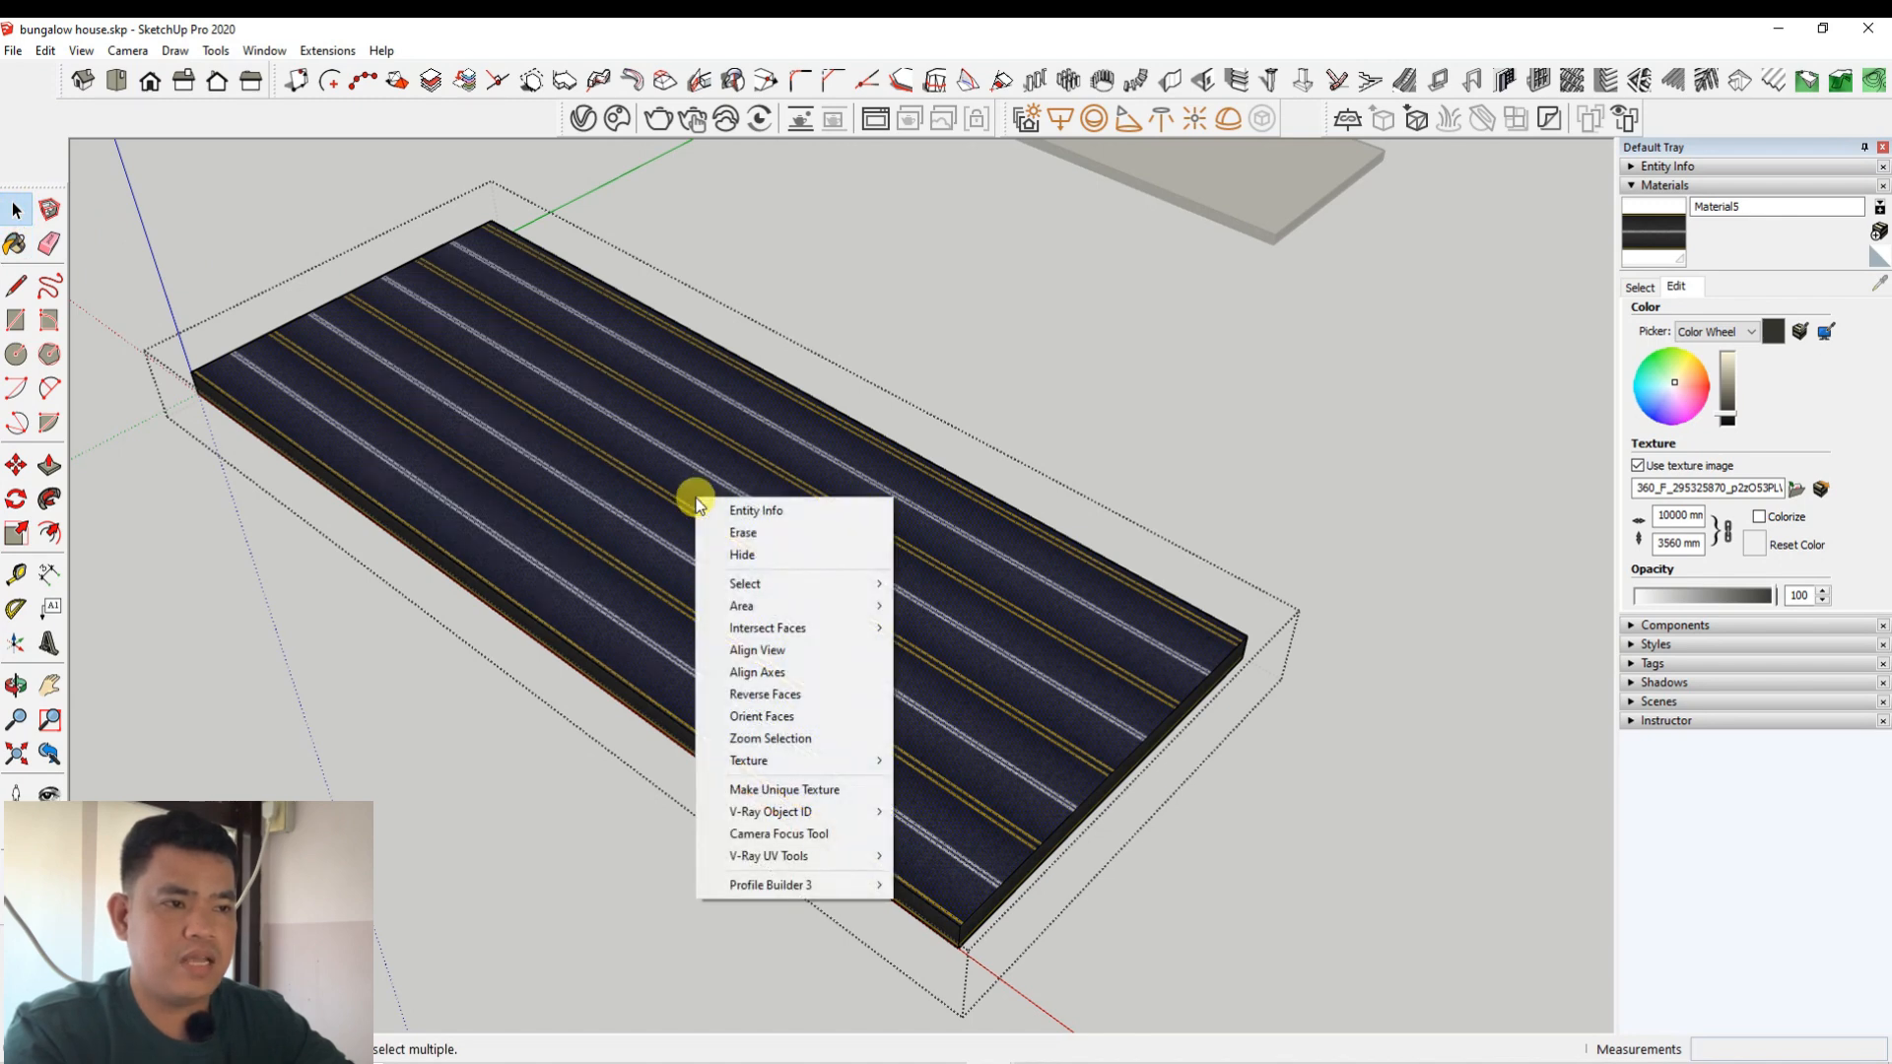
mouse_move(754, 761)
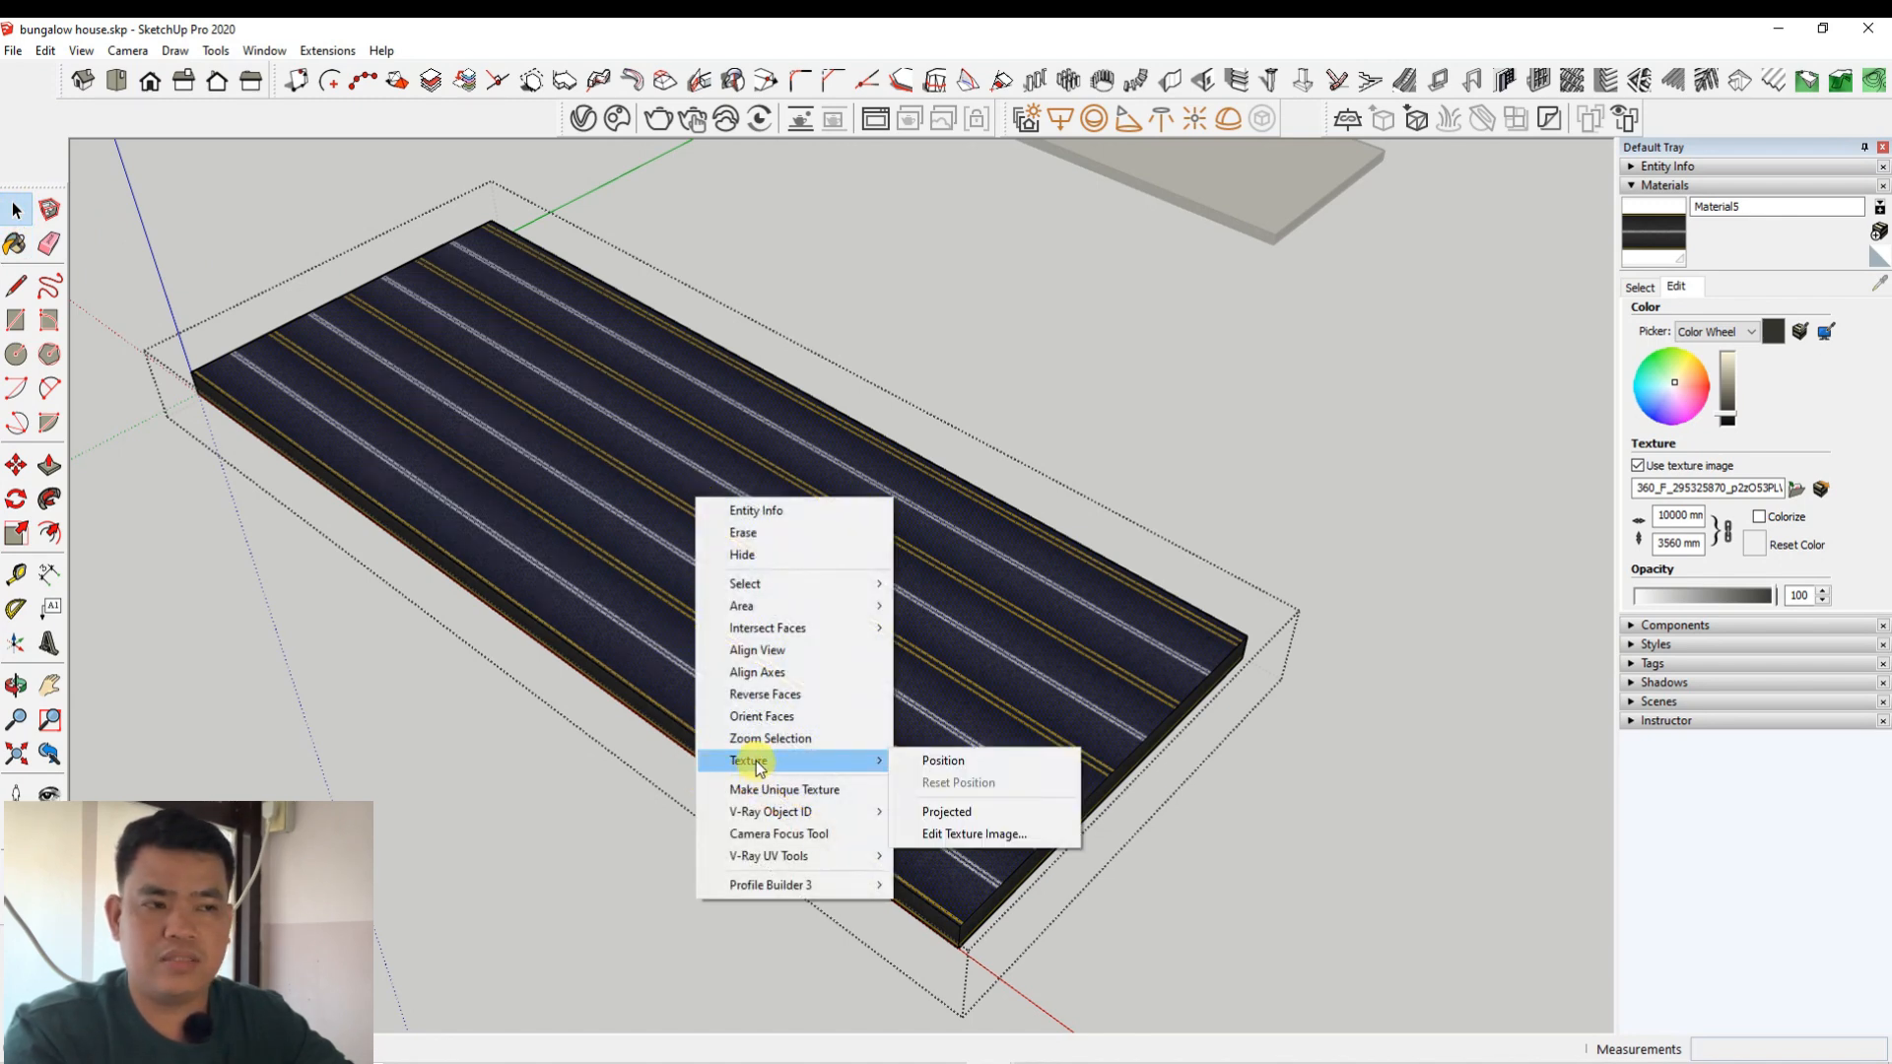
click(961, 756)
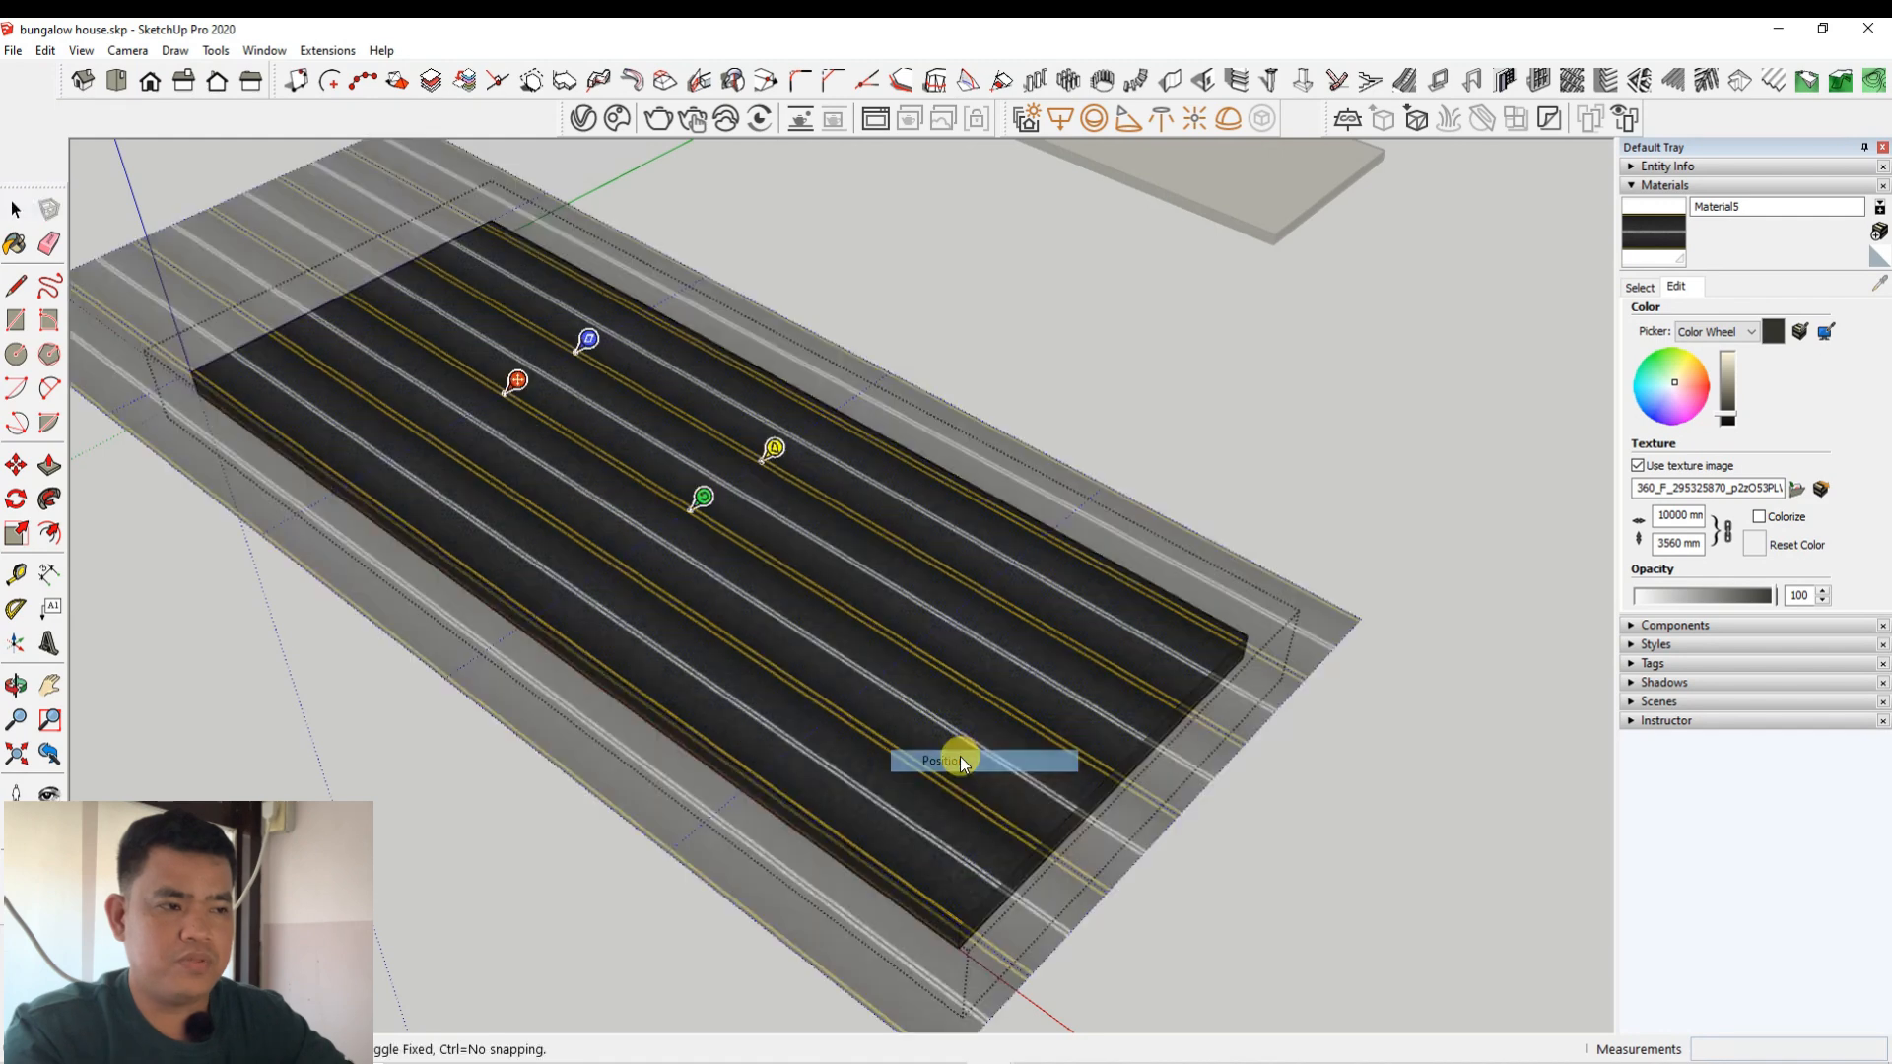
scroll(565, 443, up, 2)
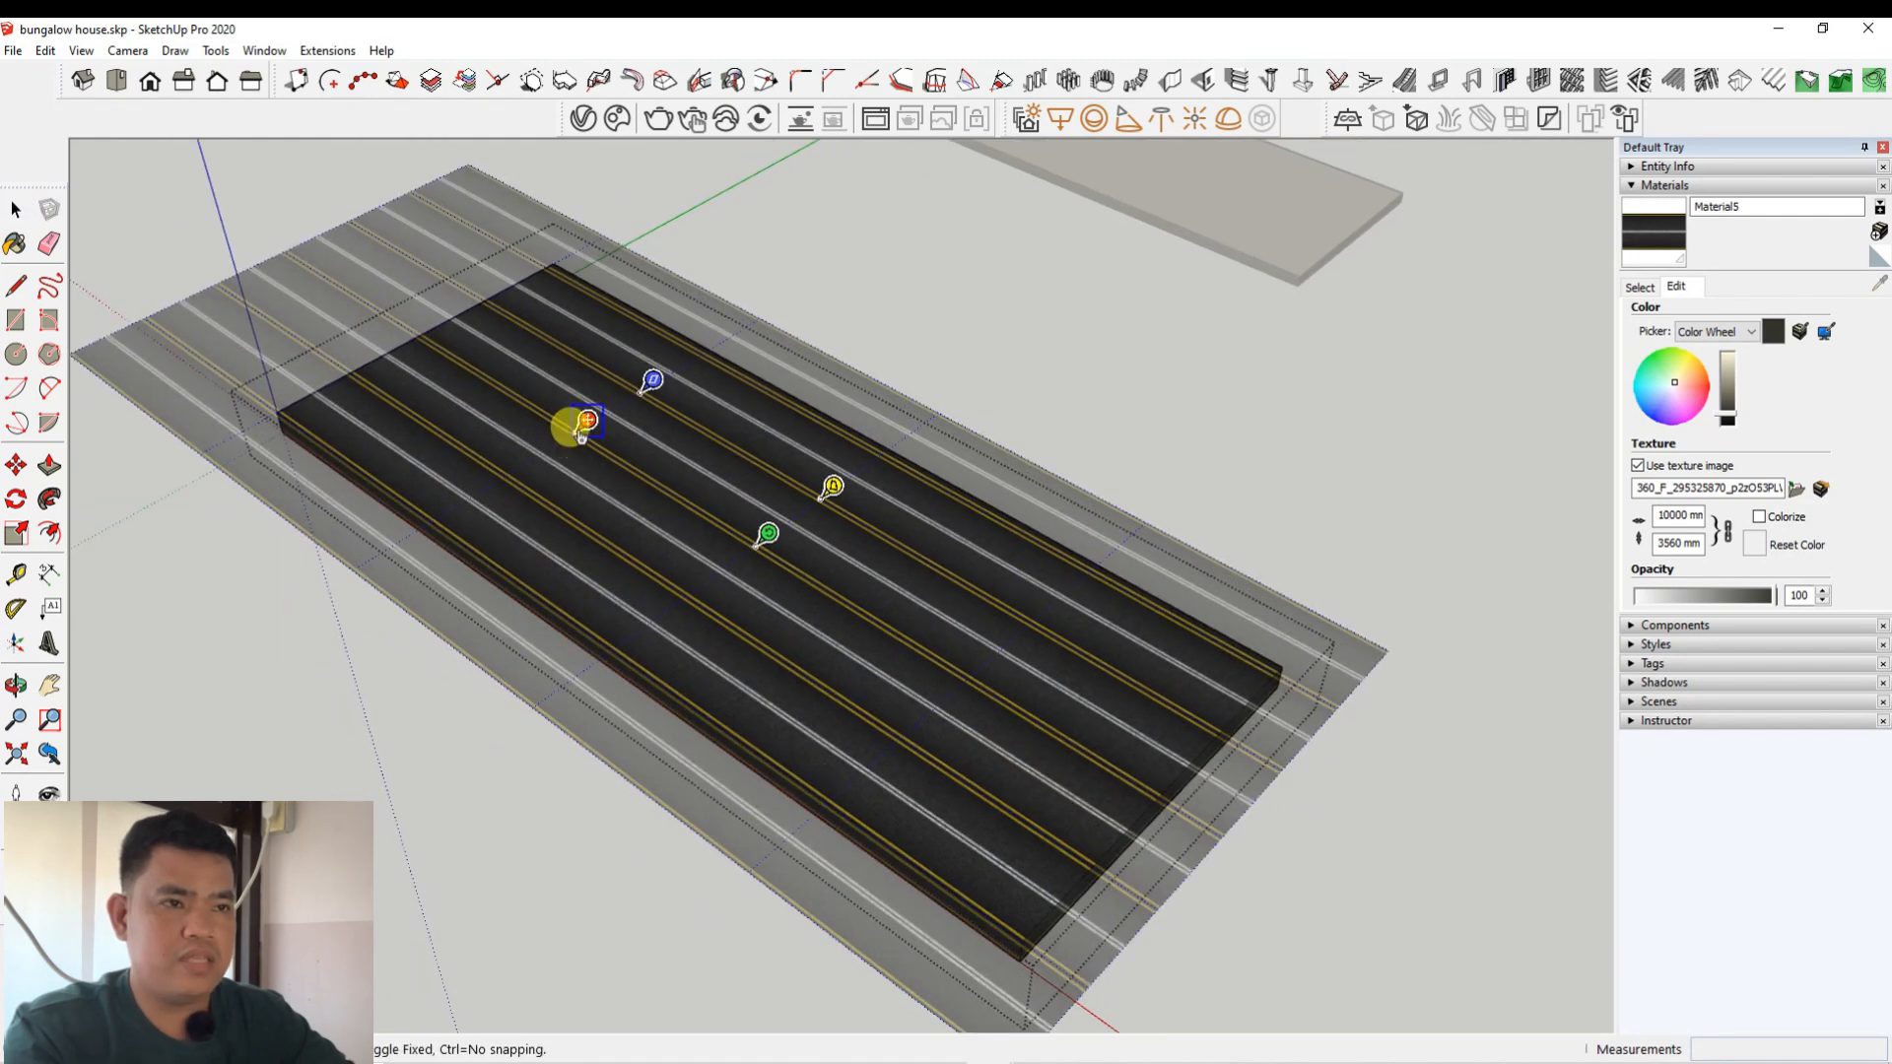
drag(581, 437, 456, 540)
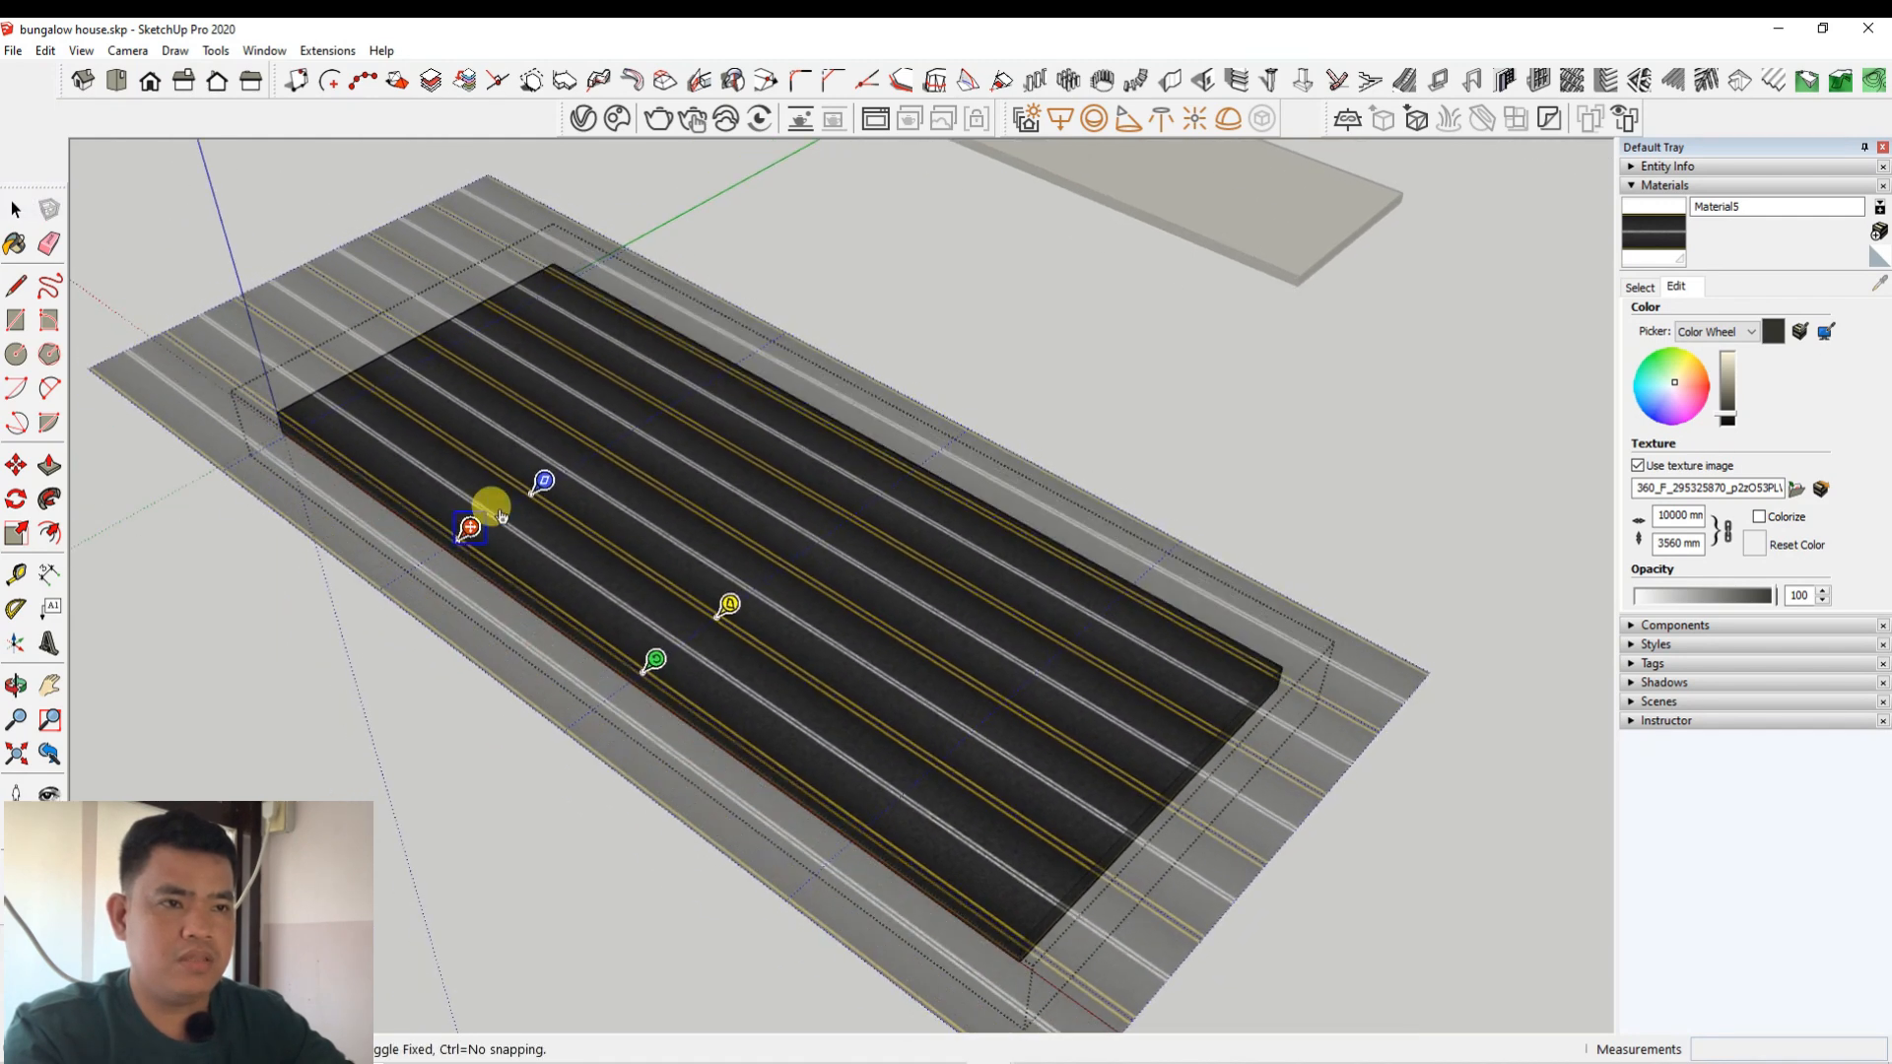
drag(652, 668, 1144, 1013)
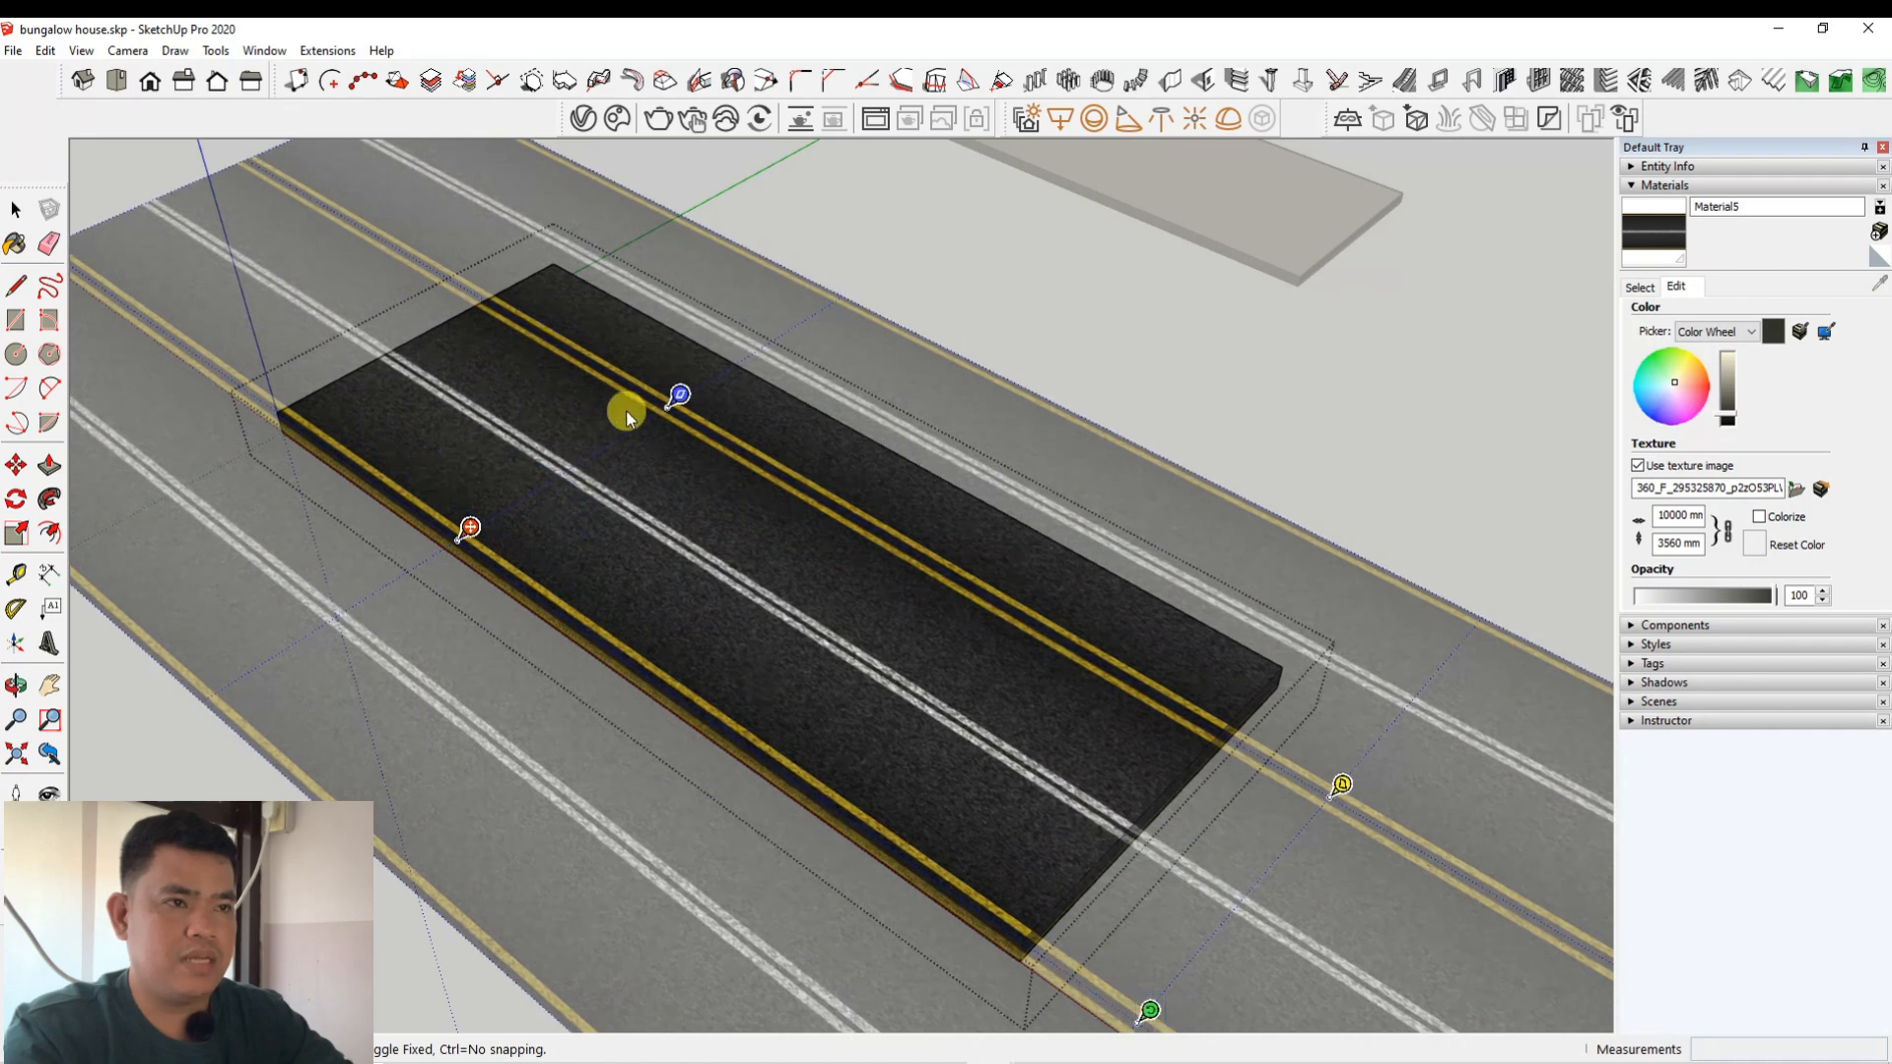
Step: Stretch the texture across the slab so one yellow line follows each long edge, and finish positioning and editing the group
drag(678, 397, 744, 359)
scroll(655, 410, down, 1)
scroll(427, 515, up, 5)
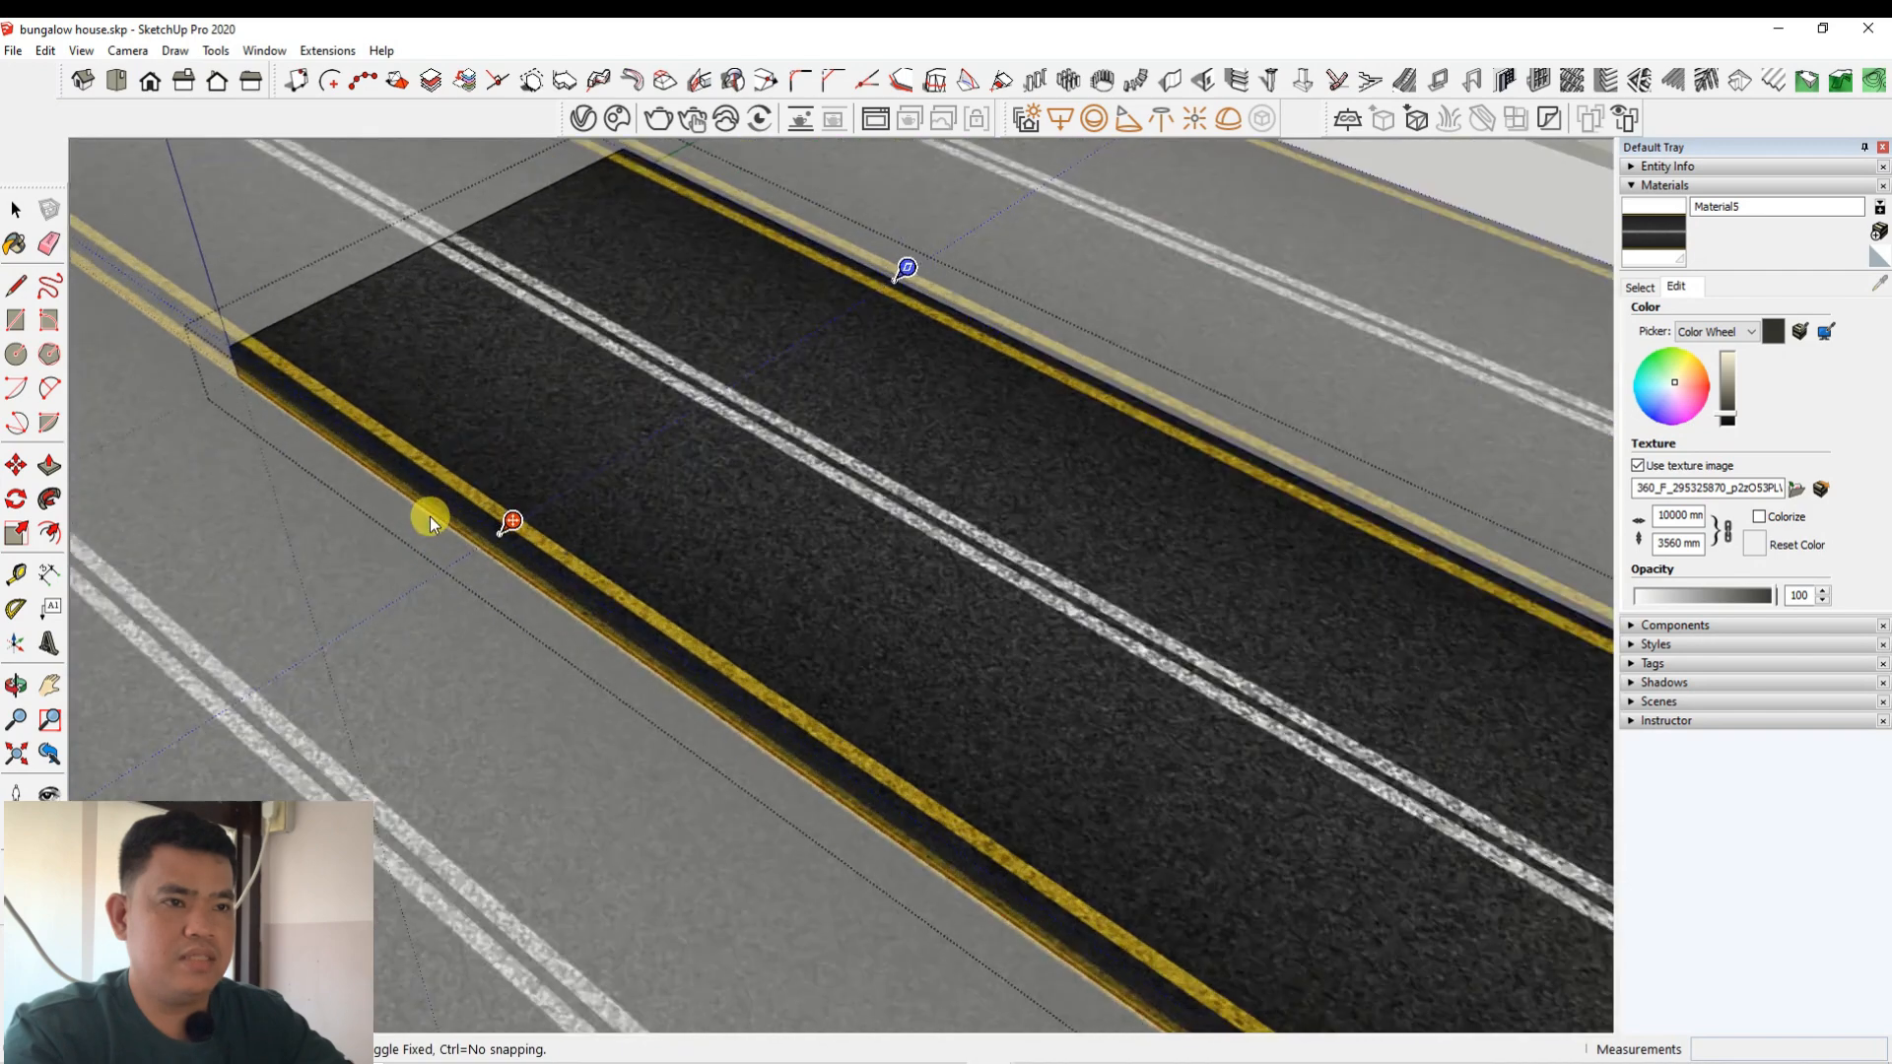
mouse_move(526, 535)
mouse_down()
mouse_move(490, 538)
mouse_move(517, 535)
mouse_up()
scroll(519, 532, down, 5)
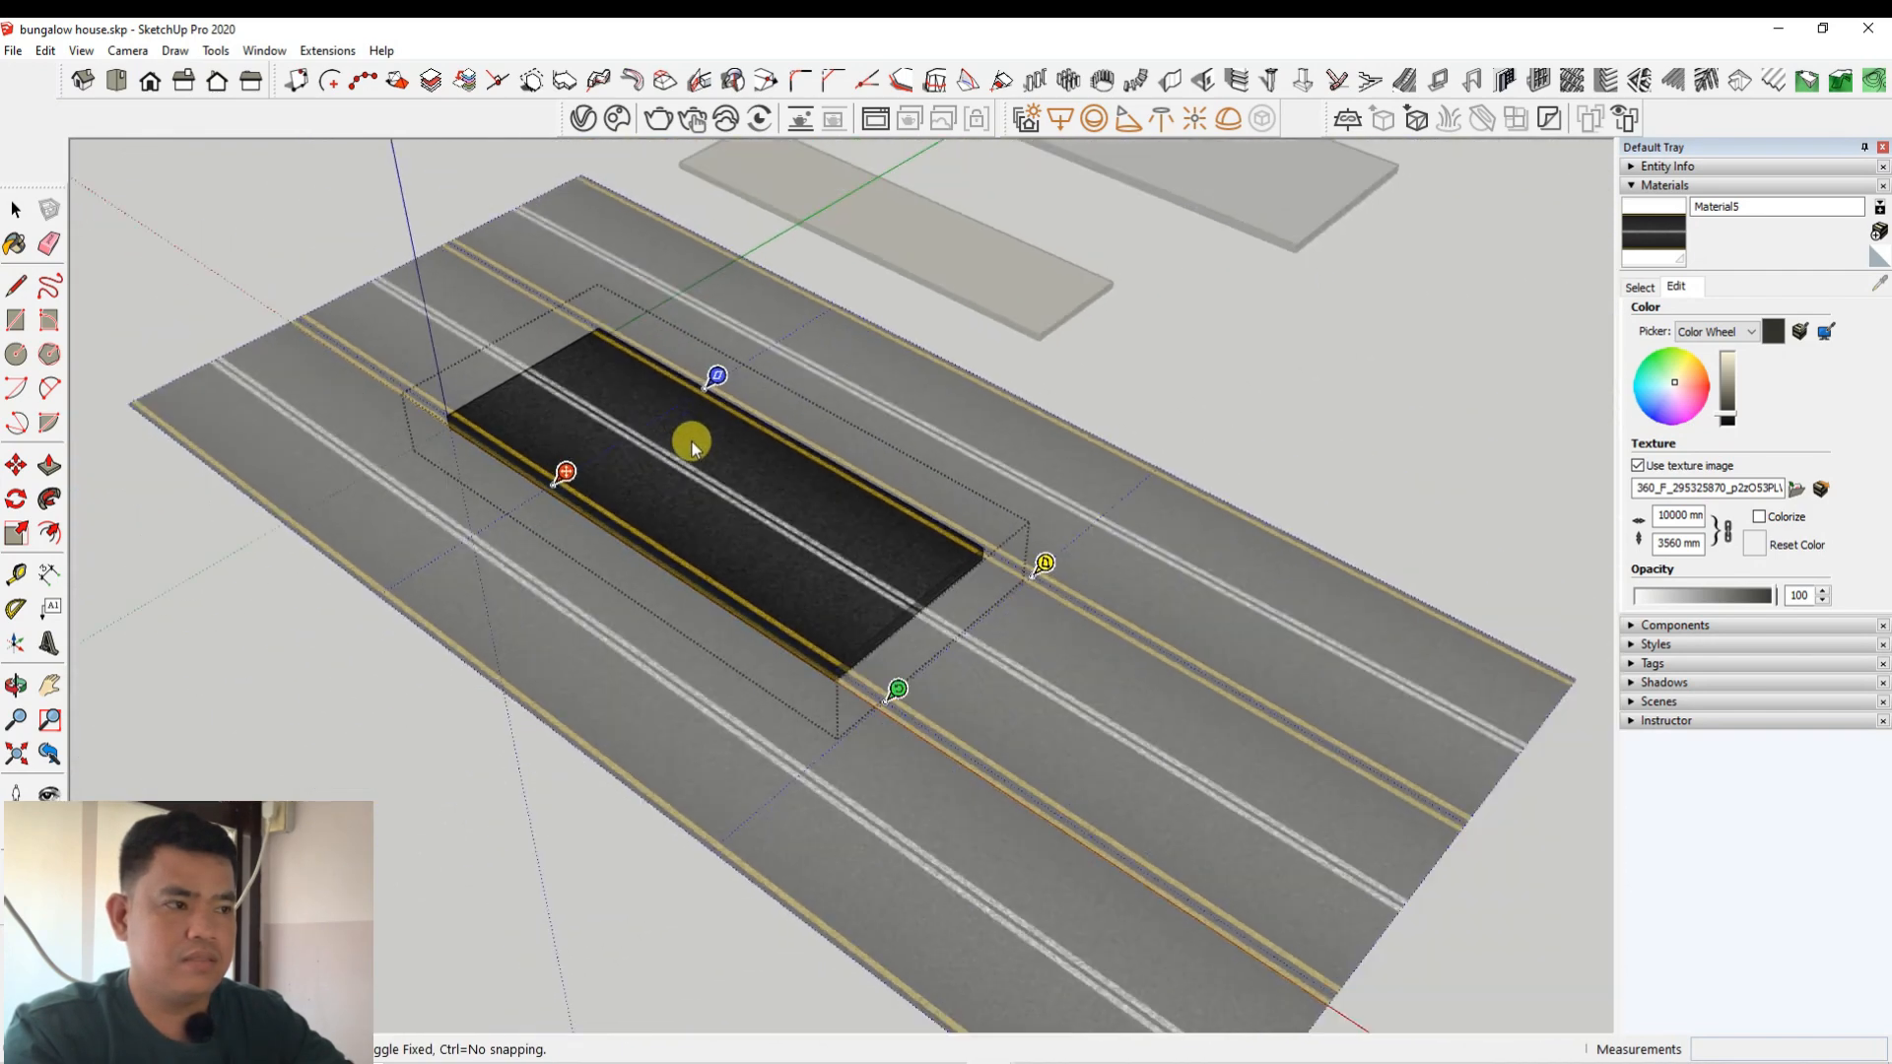
click(15, 209)
scroll(410, 759, down, 4)
middle_drag(410, 760, 937, 414)
scroll(391, 585, up, 2)
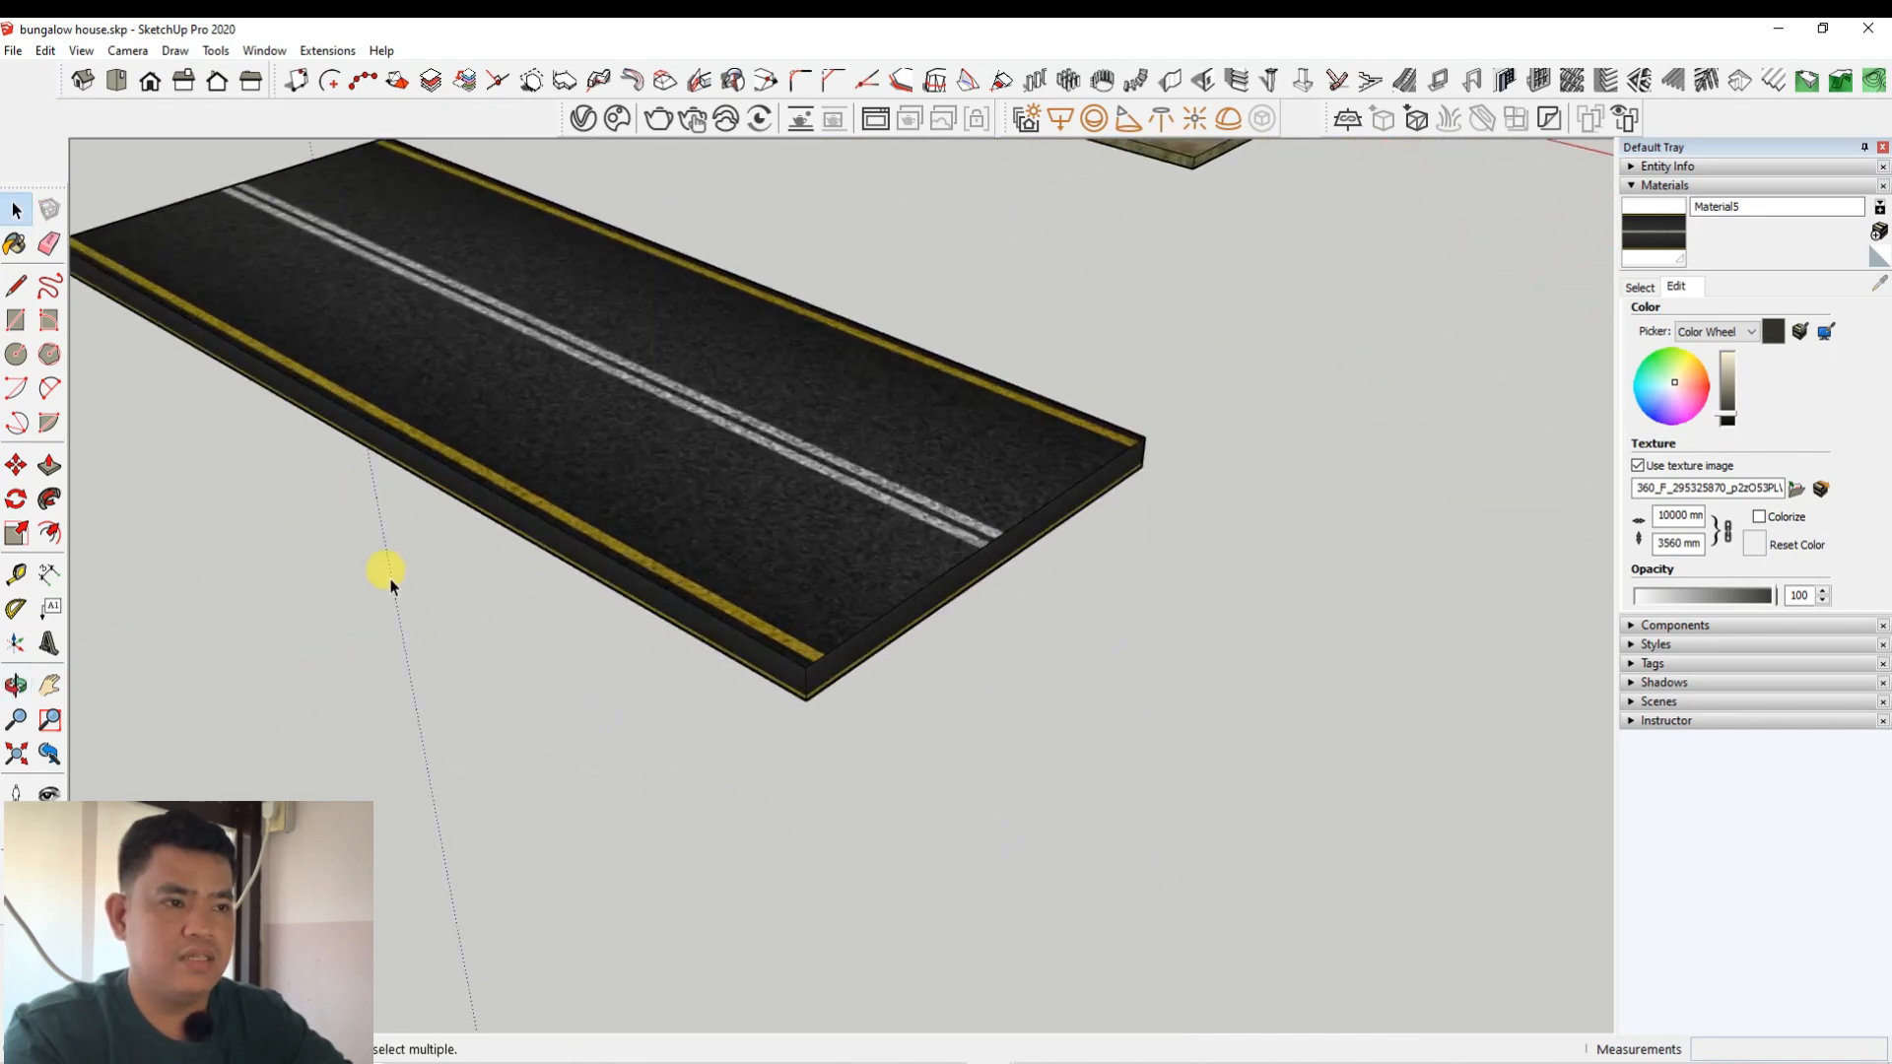
Step: Extend the striped asphalt slab lengthwise by push/pulling its end face about 83,519 mm inside its group, and finish editing the group
click(776, 485)
click(47, 463)
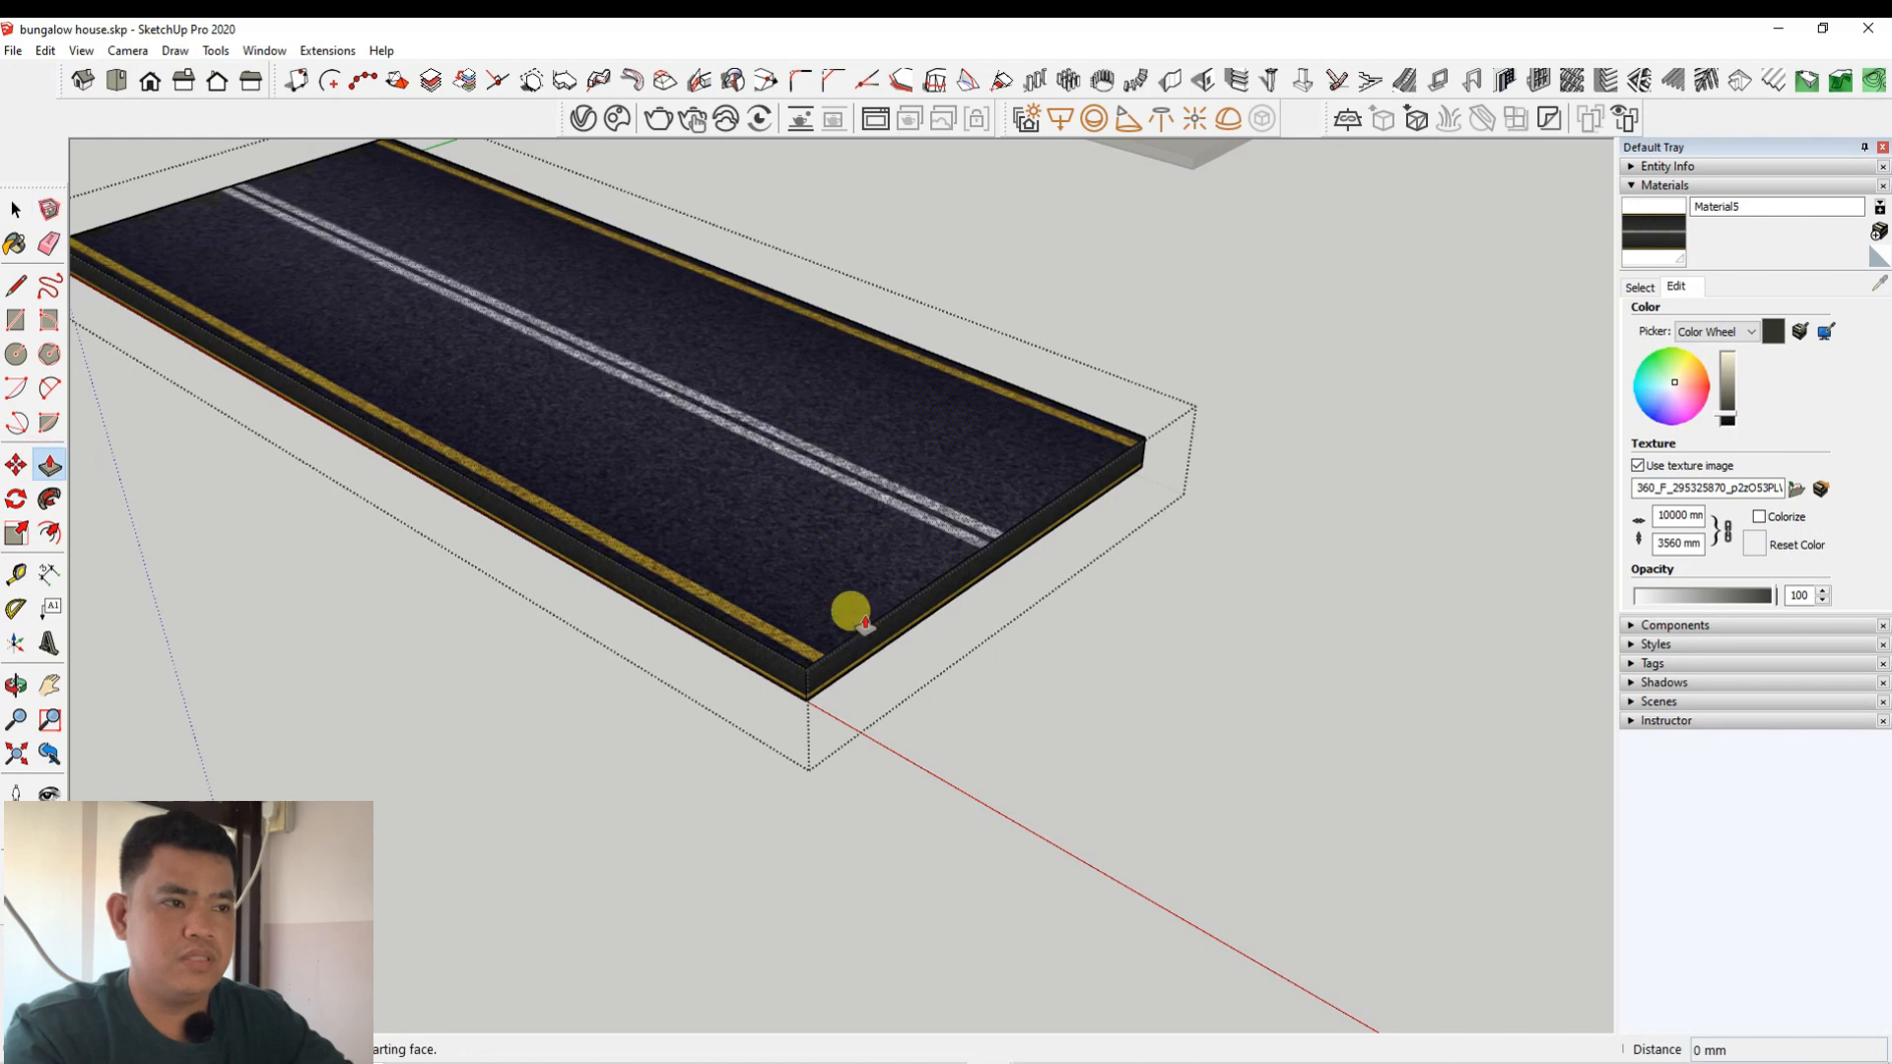
click(867, 639)
scroll(551, 601, down, 6)
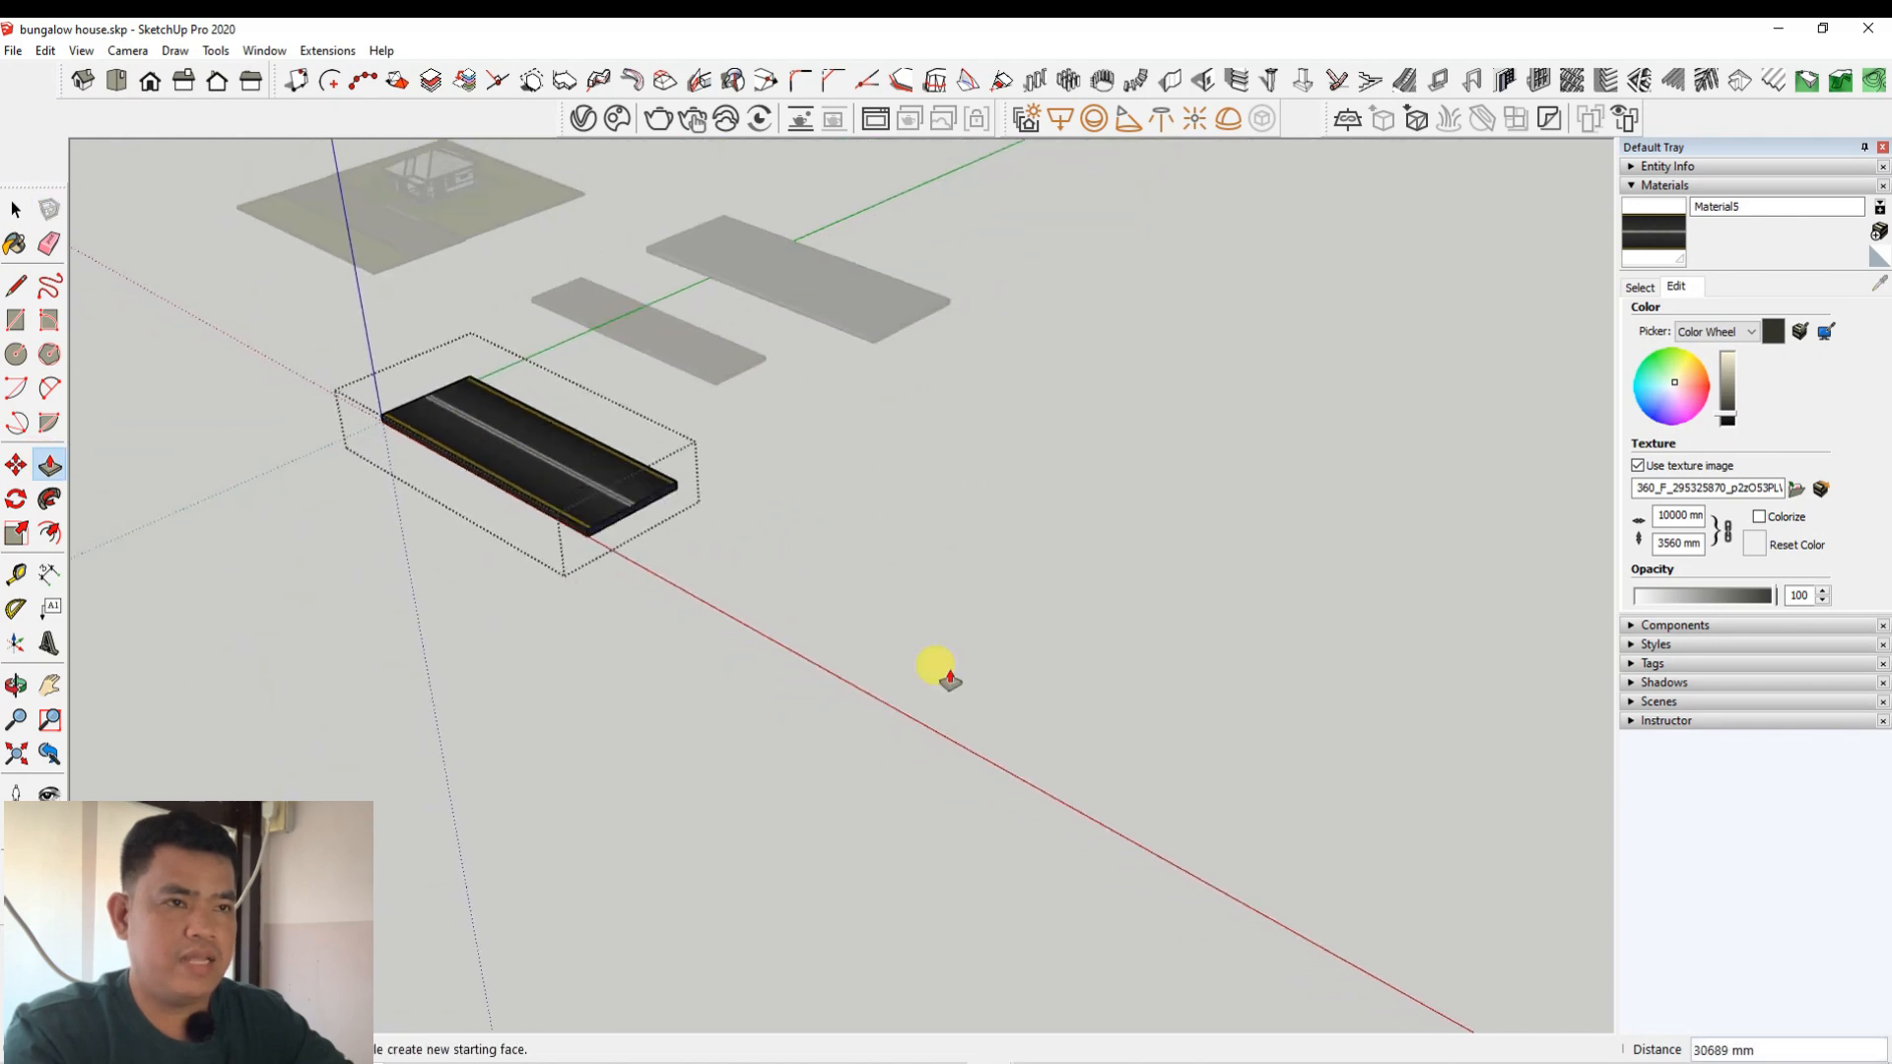
click(1190, 791)
scroll(358, 570, up, 1)
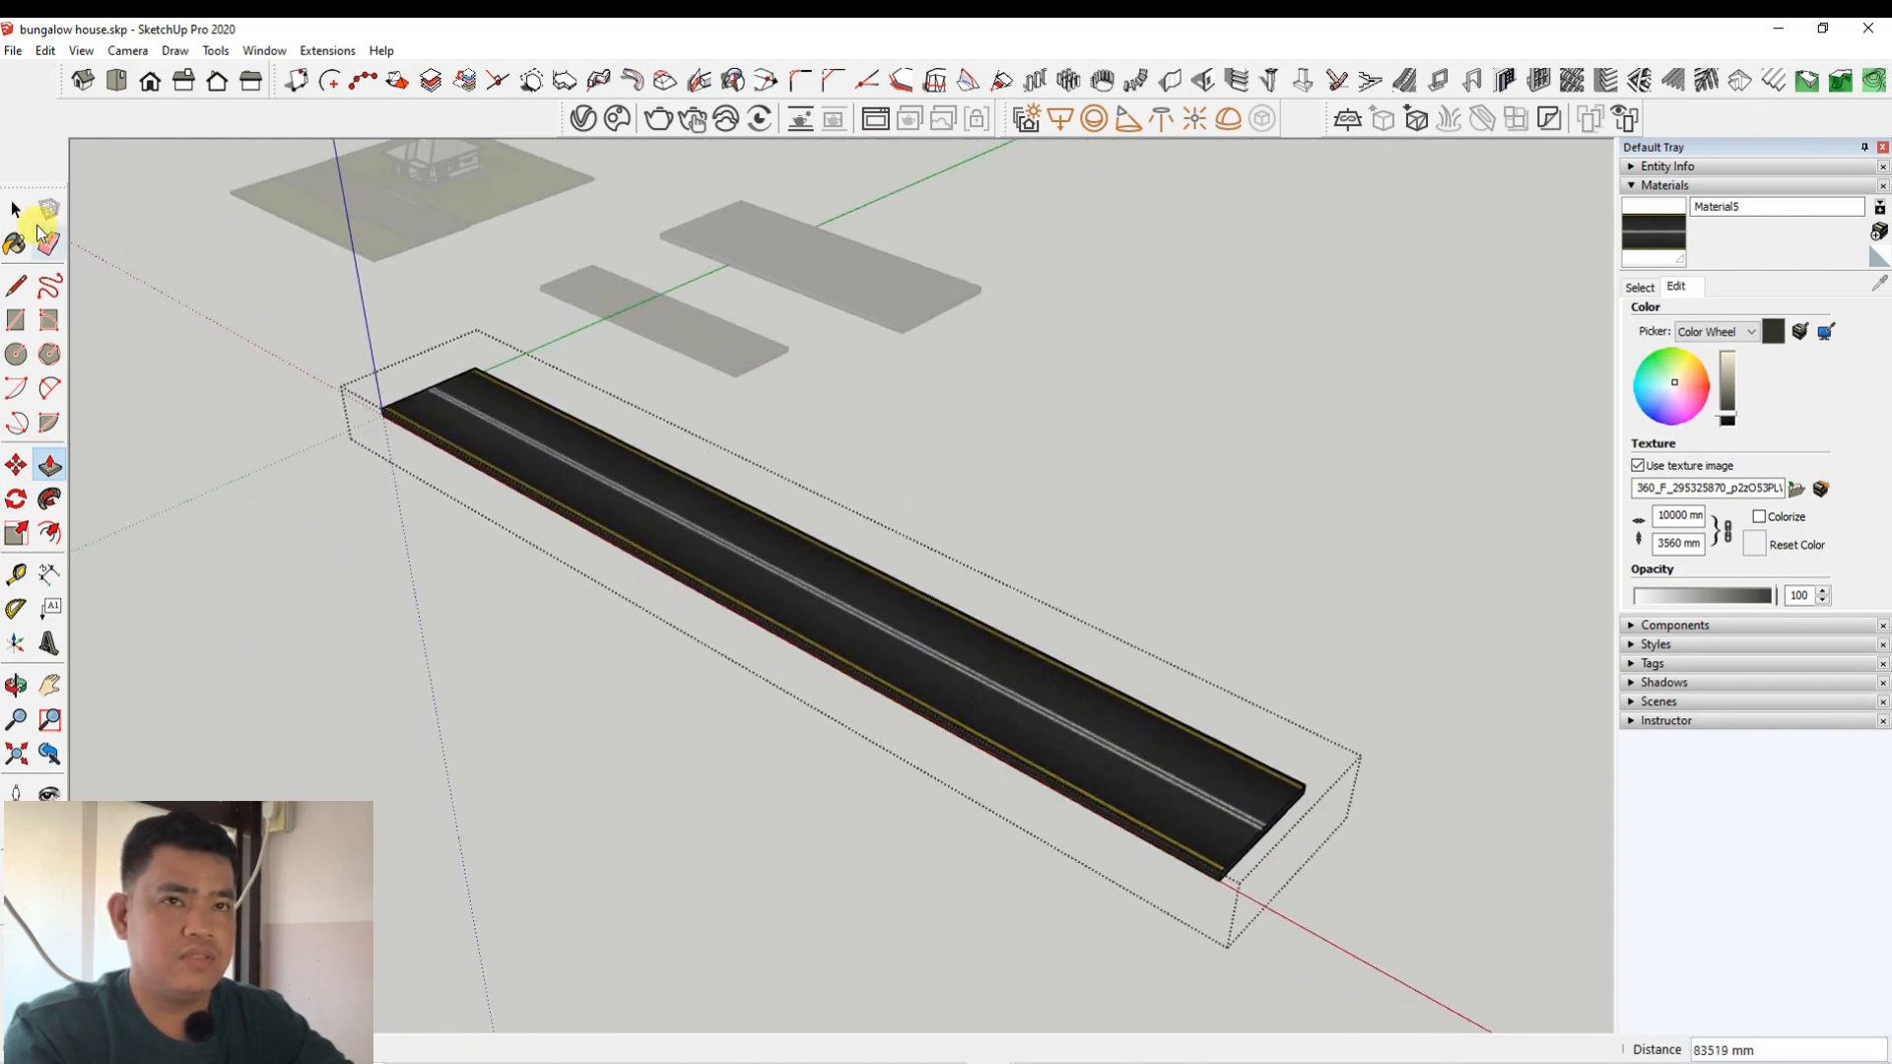
click(16, 210)
click(338, 631)
scroll(607, 467, up, 4)
middle_drag(609, 467, 832, 304)
scroll(329, 443, up, 3)
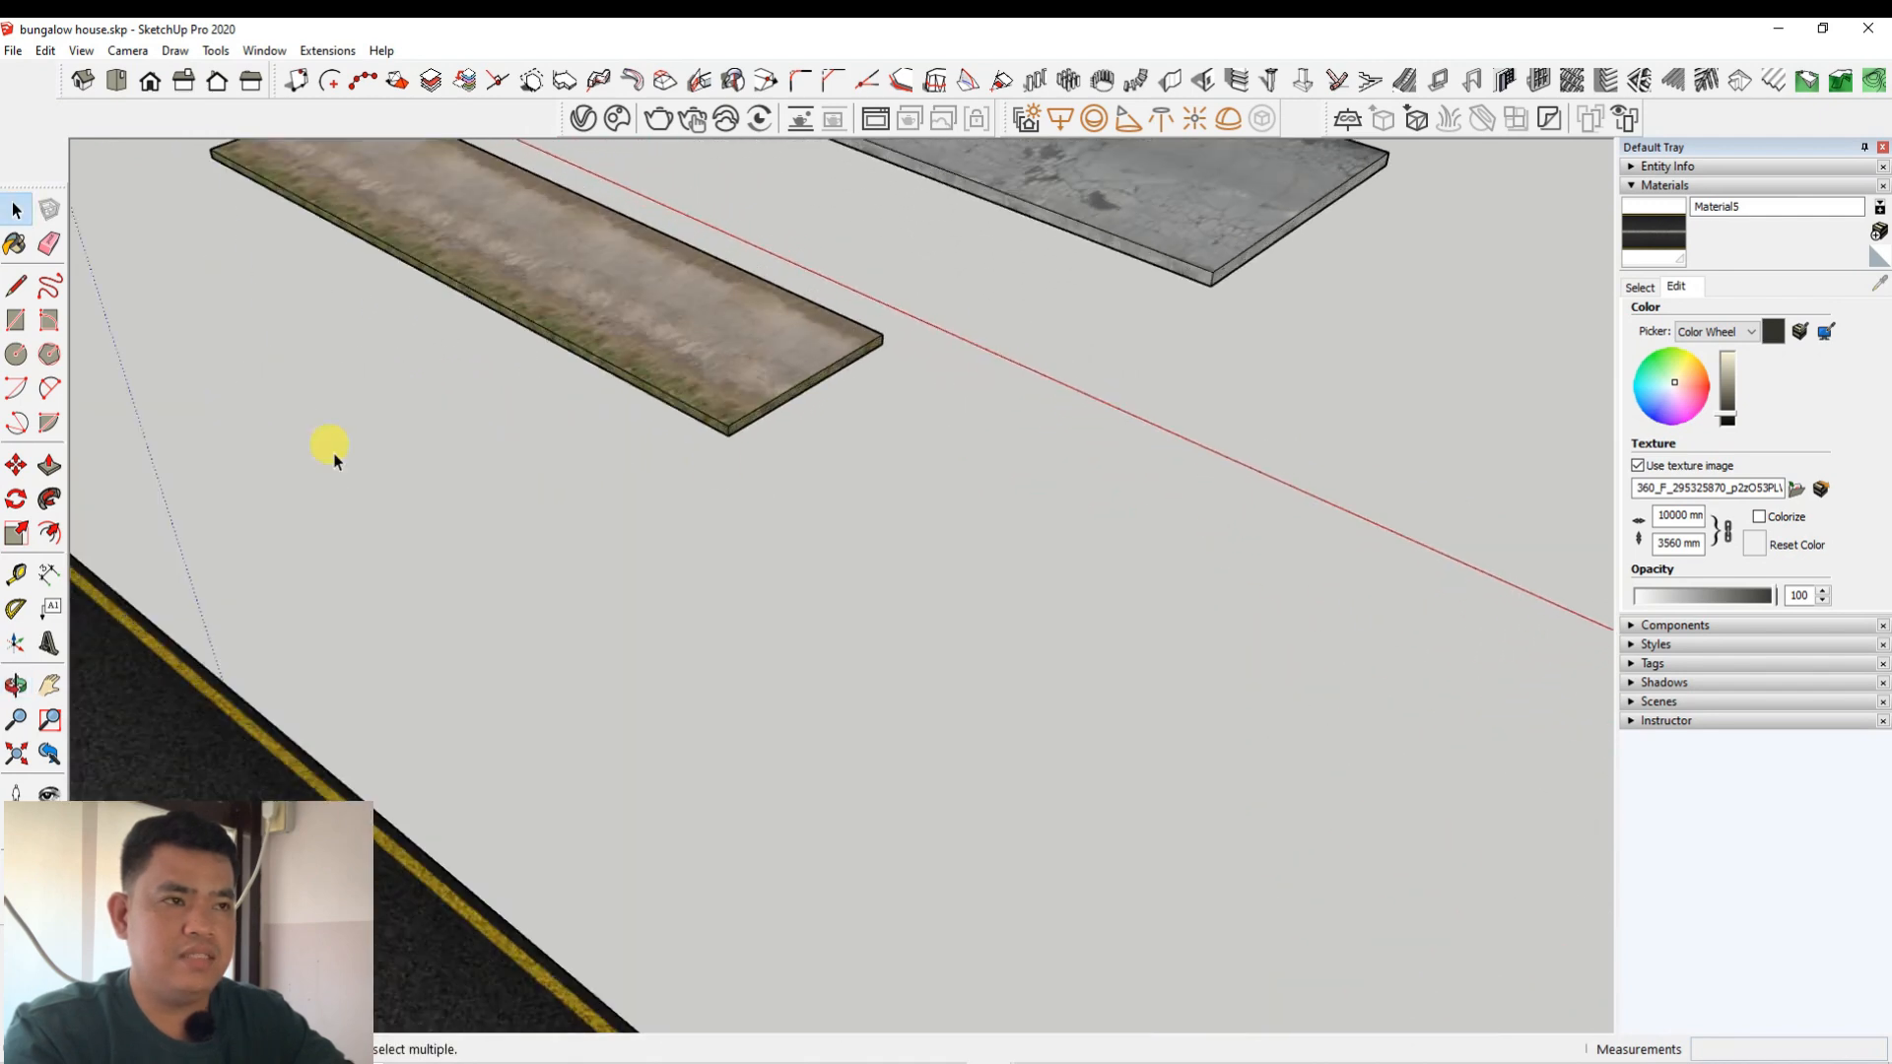
scroll(707, 407, up, 1)
click(50, 465)
click(510, 484)
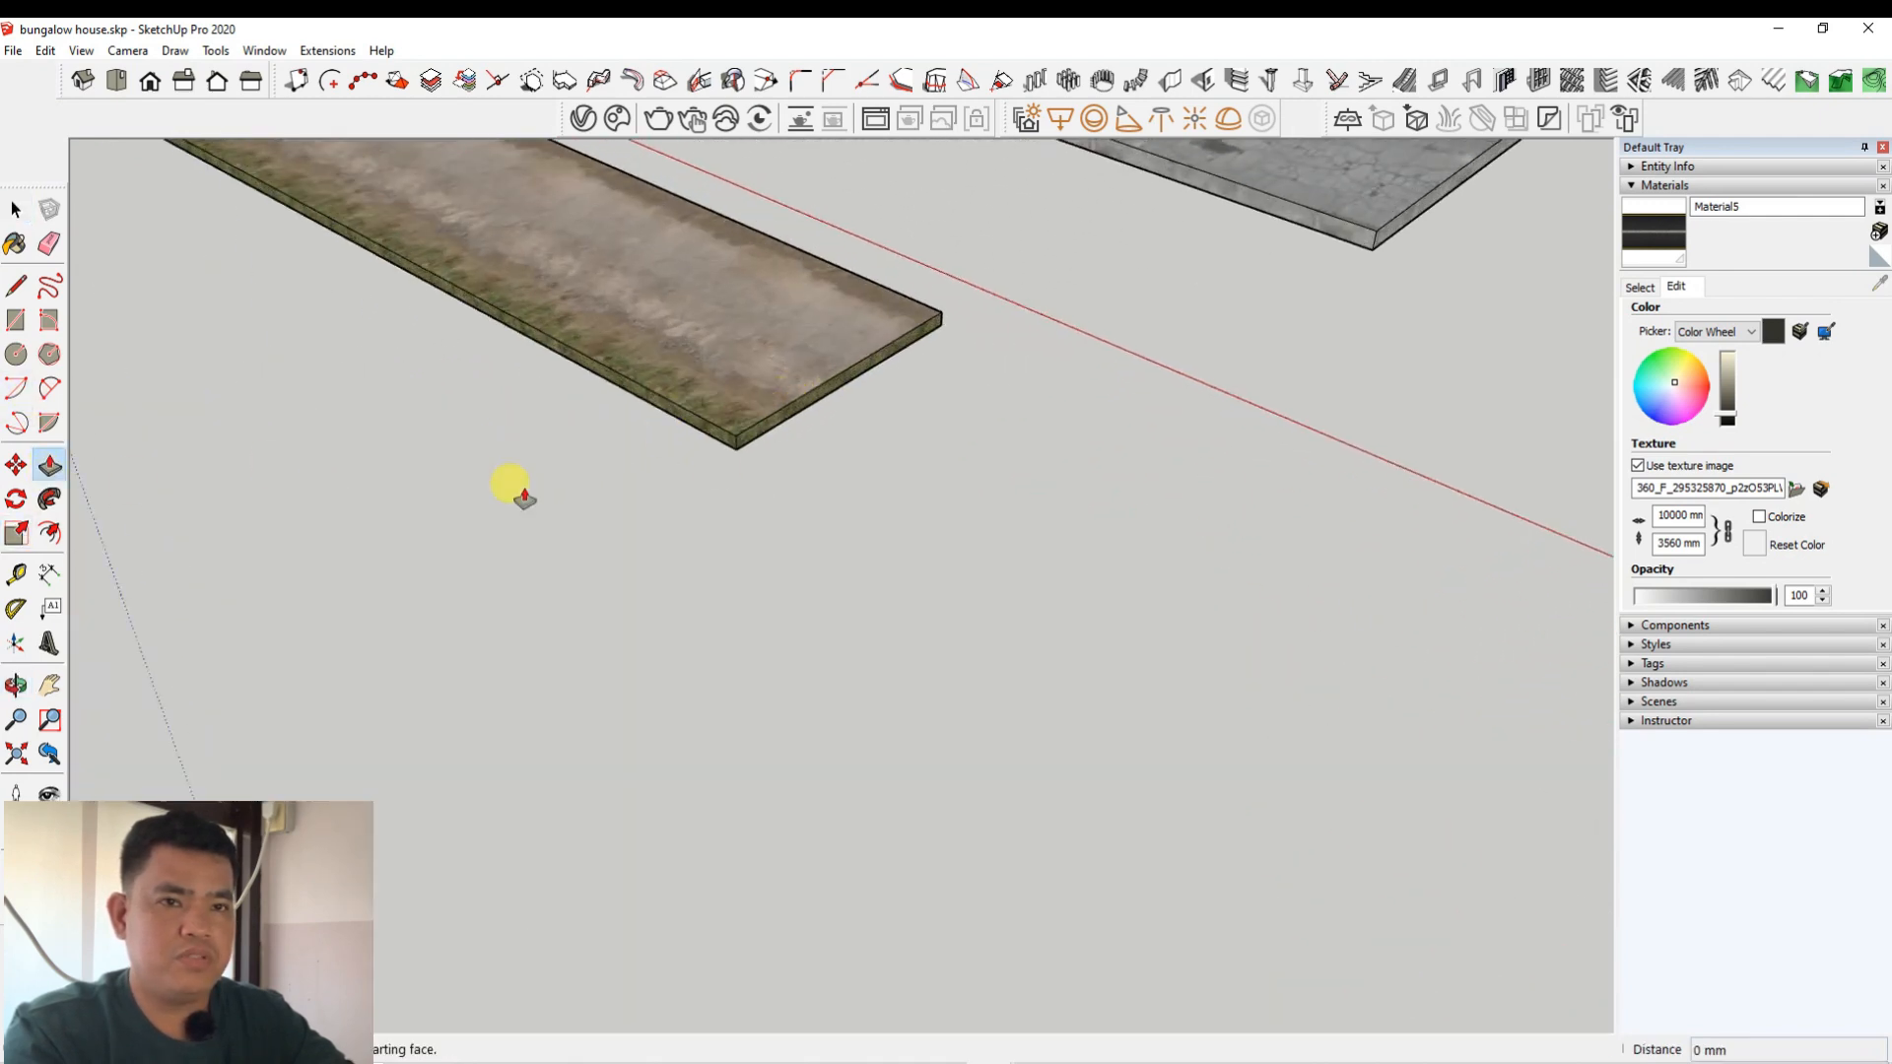
click(13, 214)
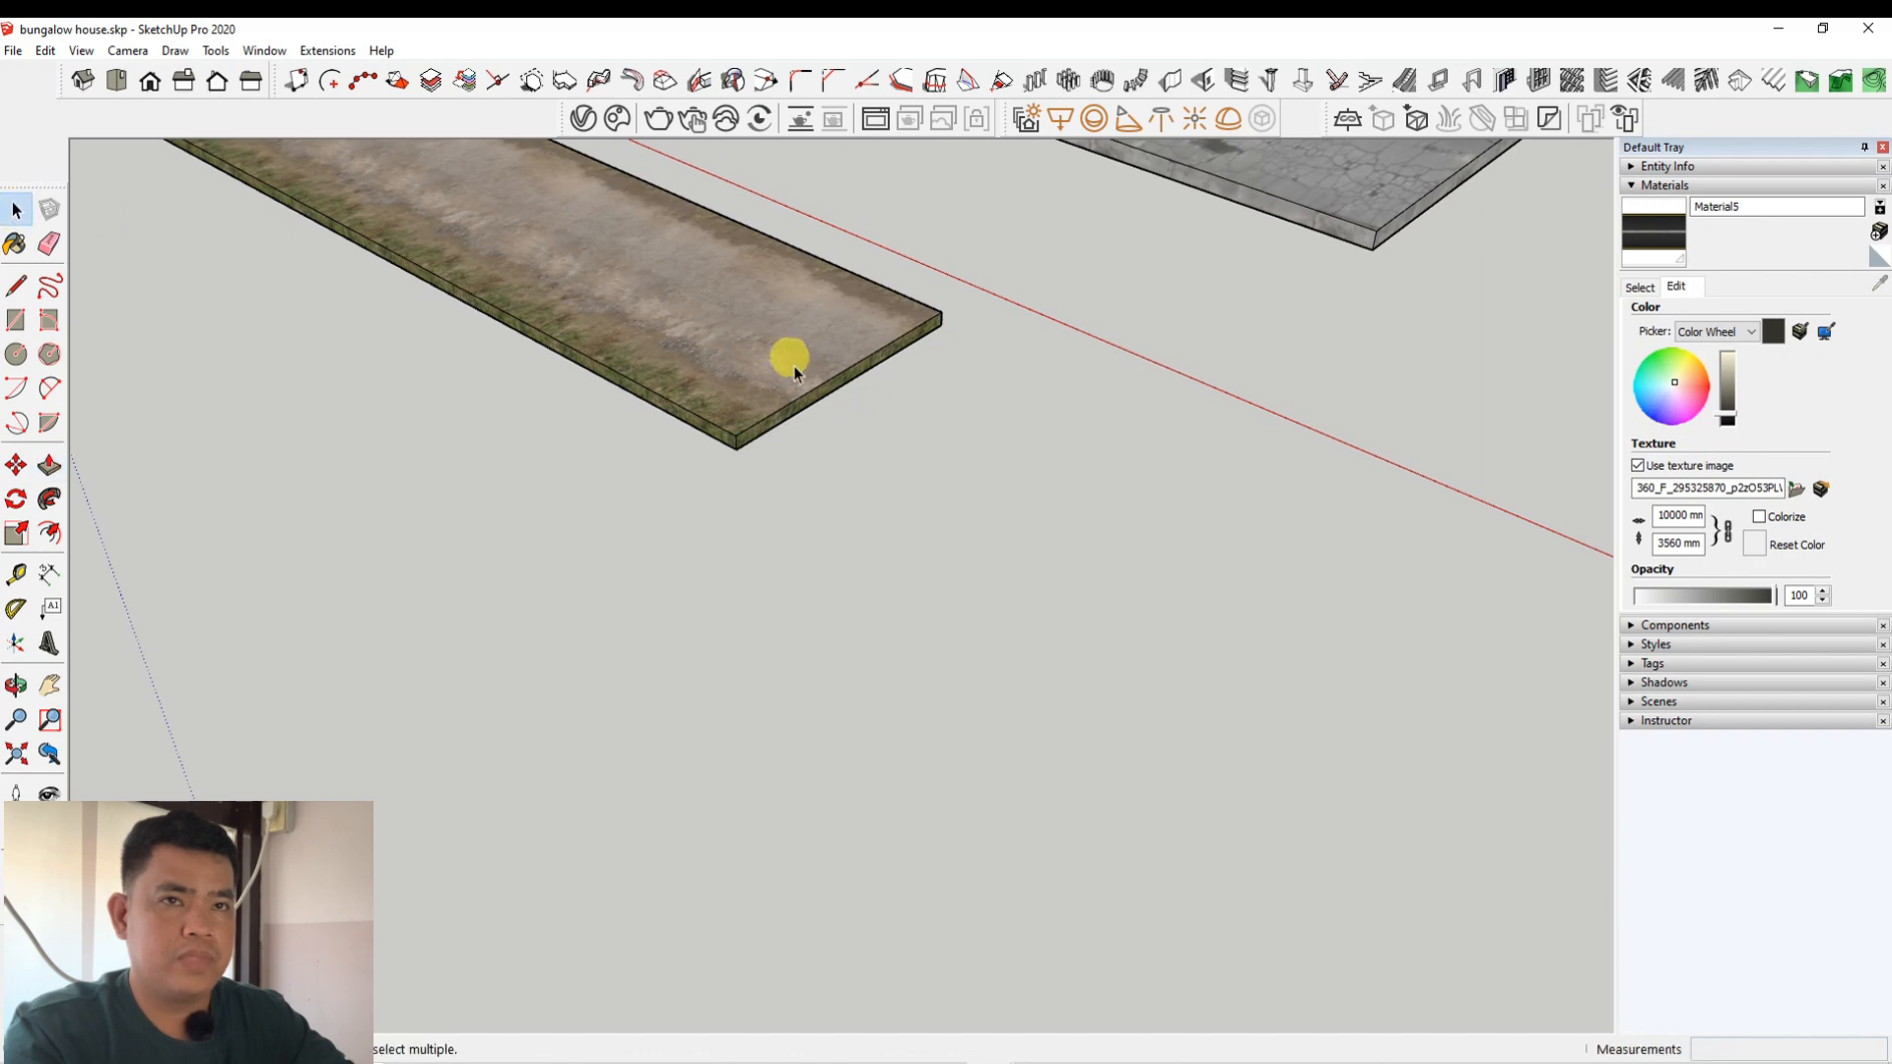
Step: Open the dirt road slab's group, push/pull its end face outward about 96,102 mm along its length, and close the group
double_click(806, 366)
click(49, 465)
click(734, 442)
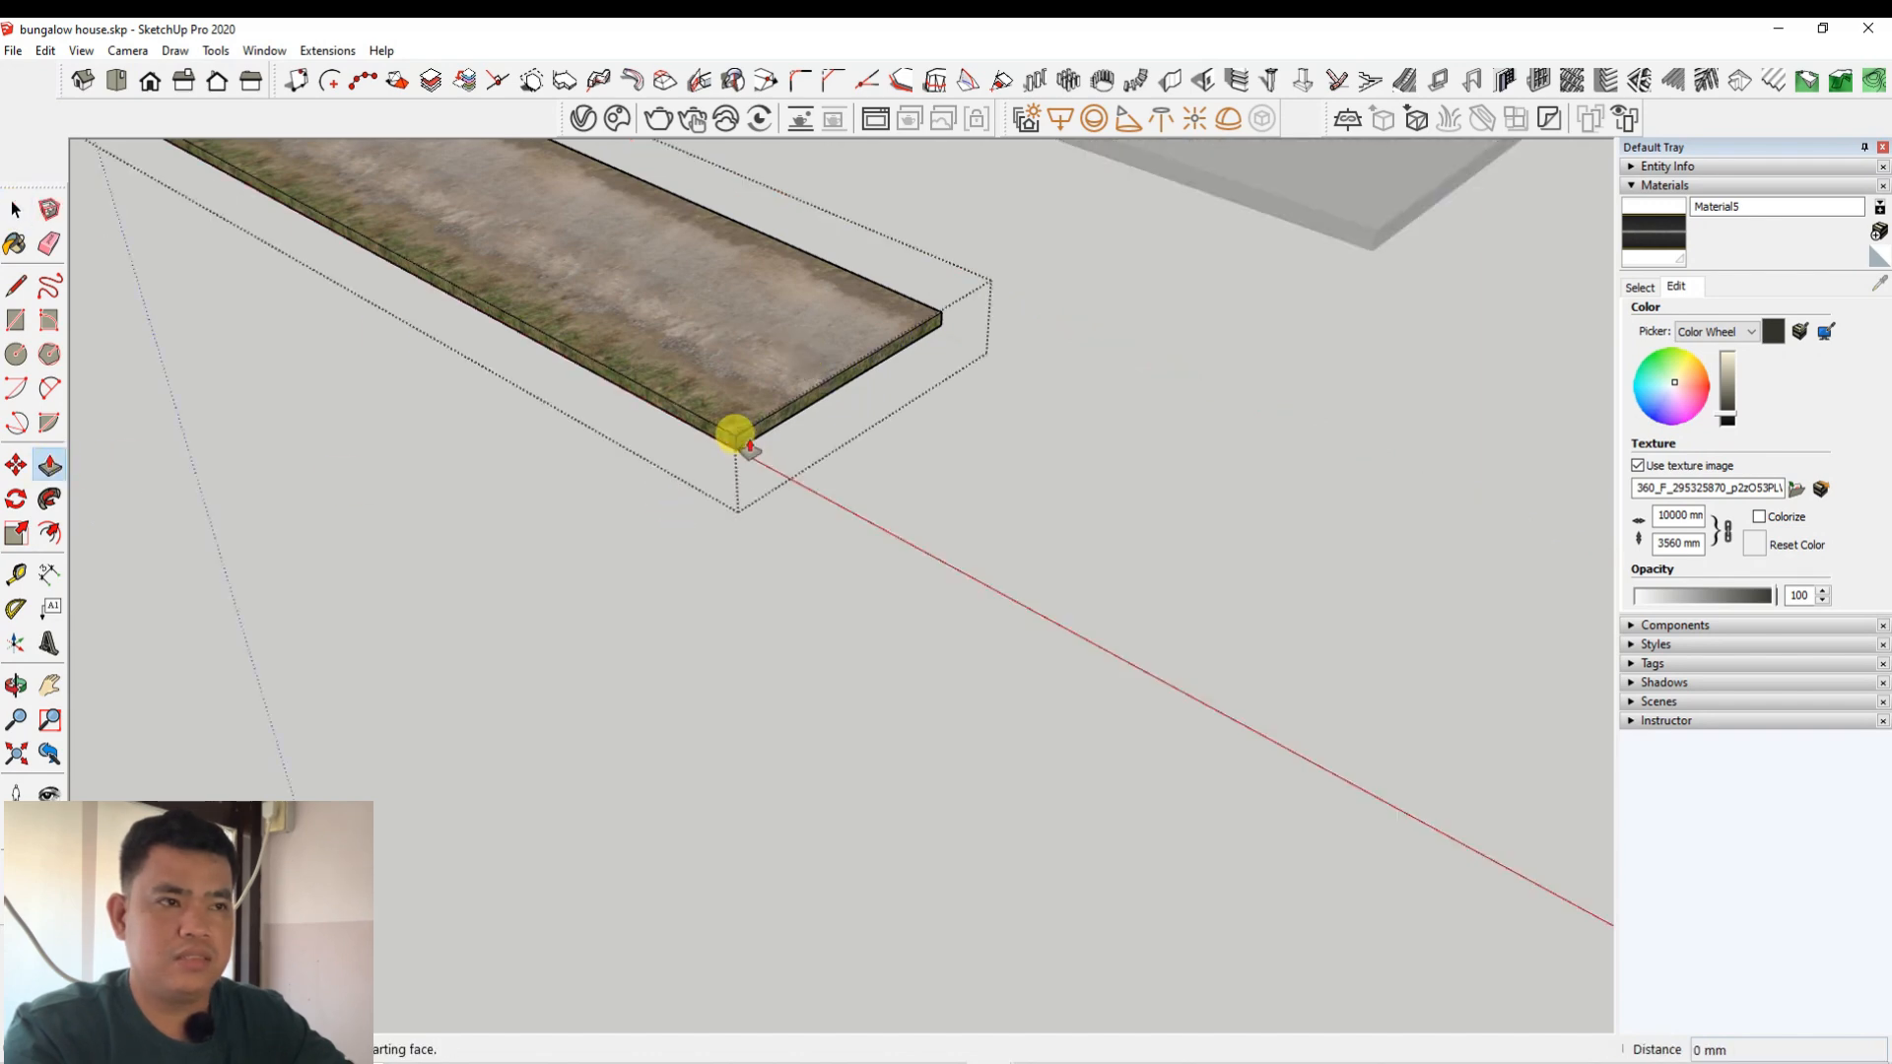
scroll(689, 522, down, 5)
scroll(611, 471, down, 5)
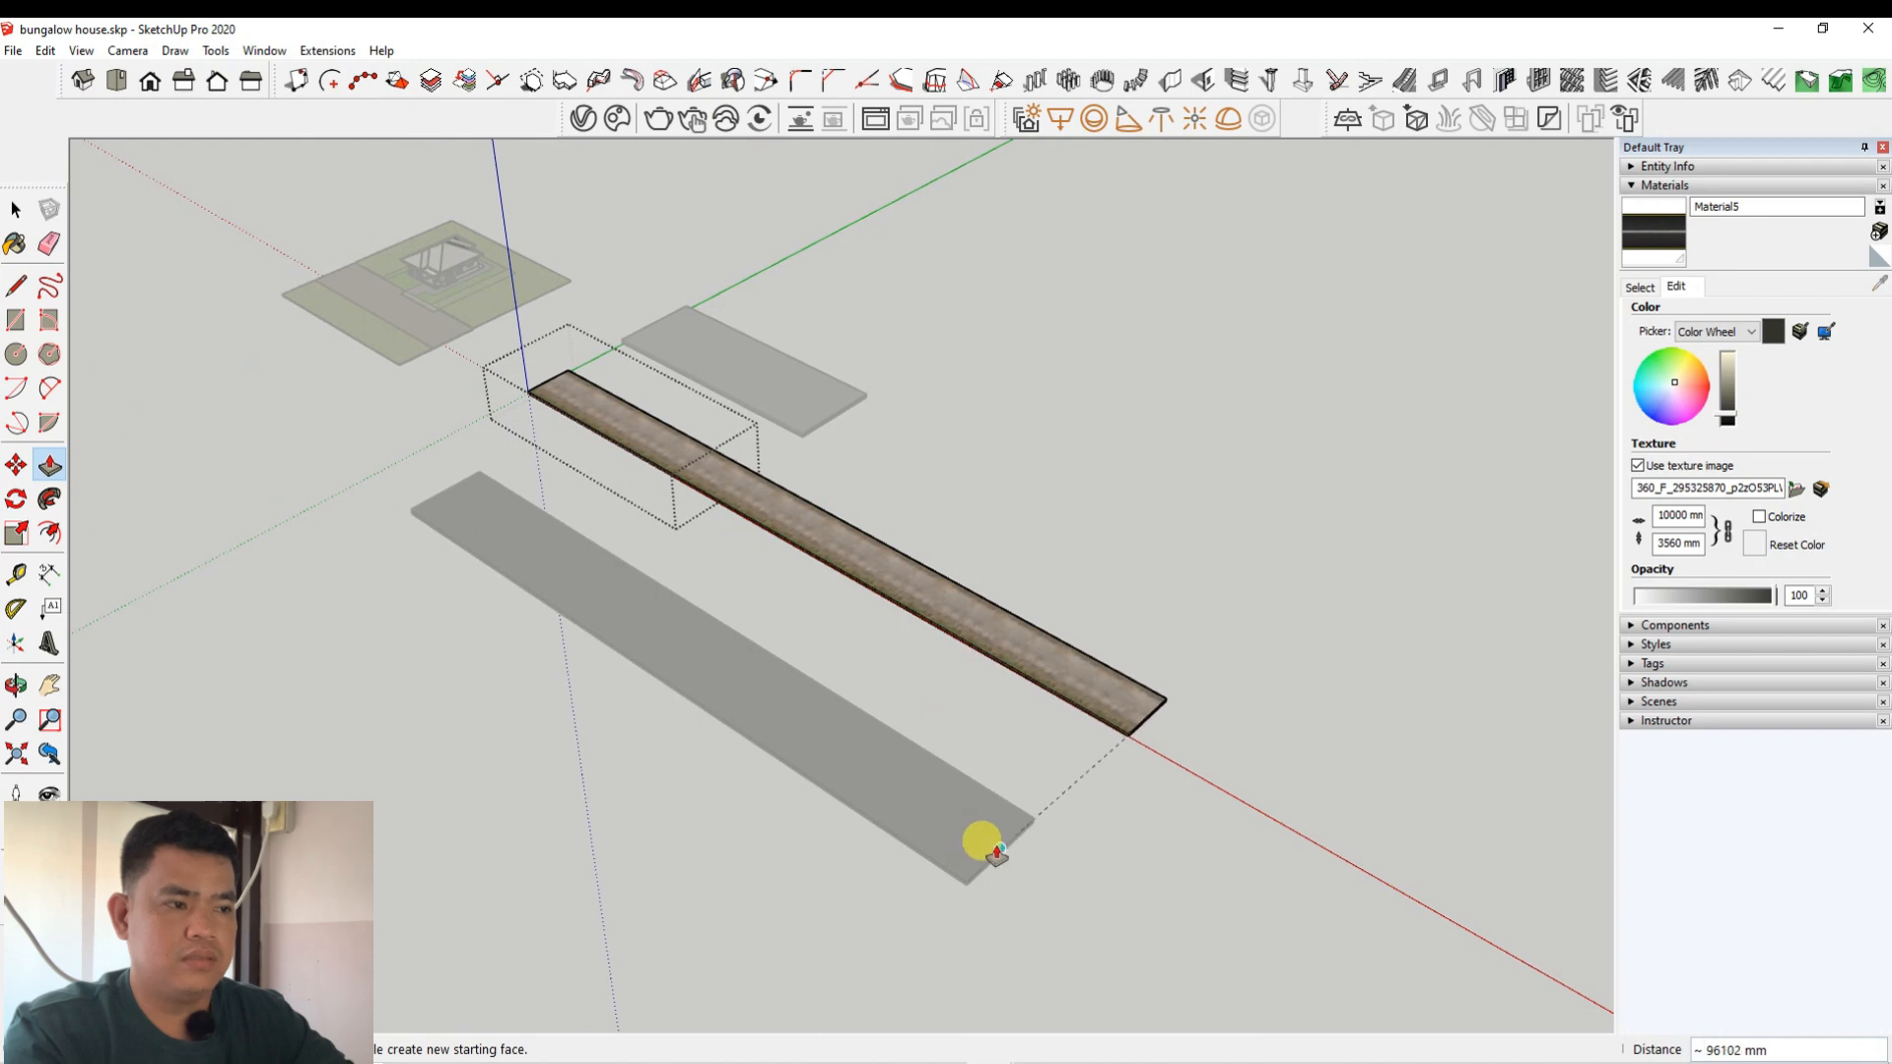
click(975, 835)
click(15, 209)
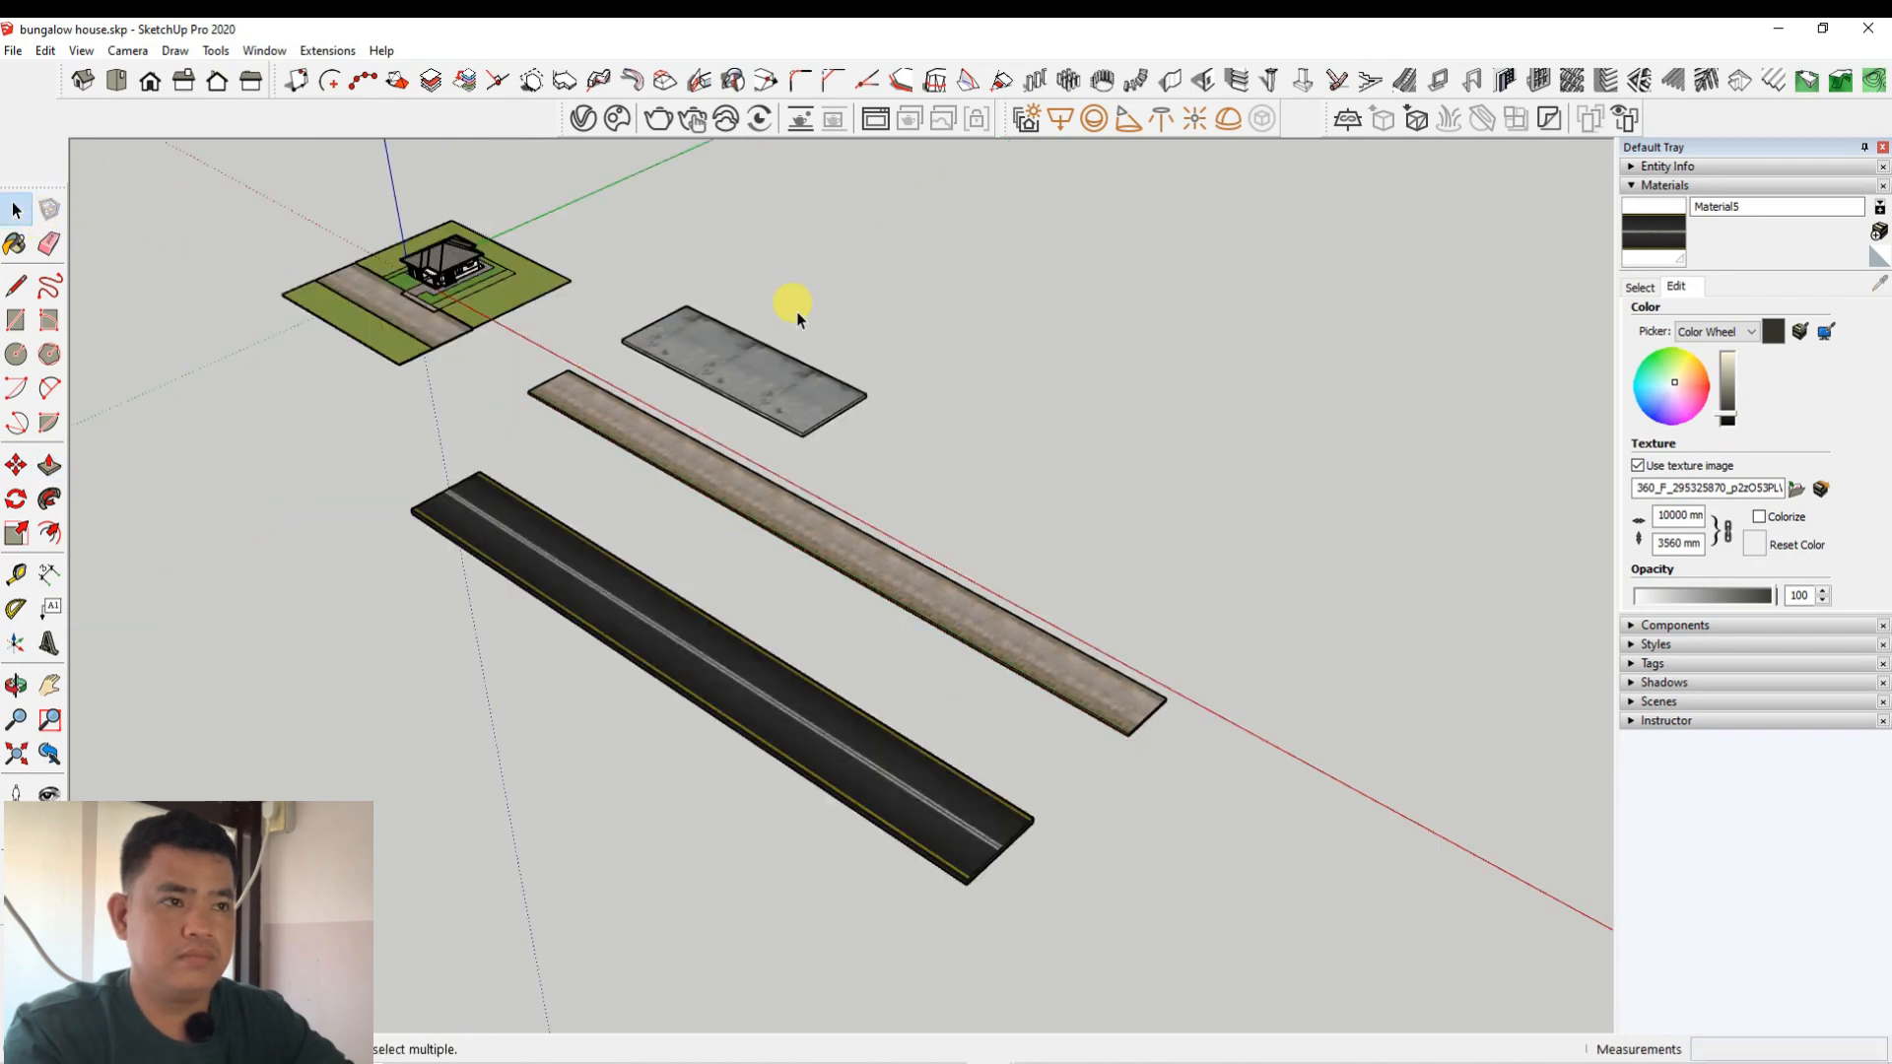
Step: Lengthen the cracked asphalt slab by push/pulling its end face about 87,195 mm inside its group, and finish editing the group
scroll(828, 404, up, 4)
click(49, 465)
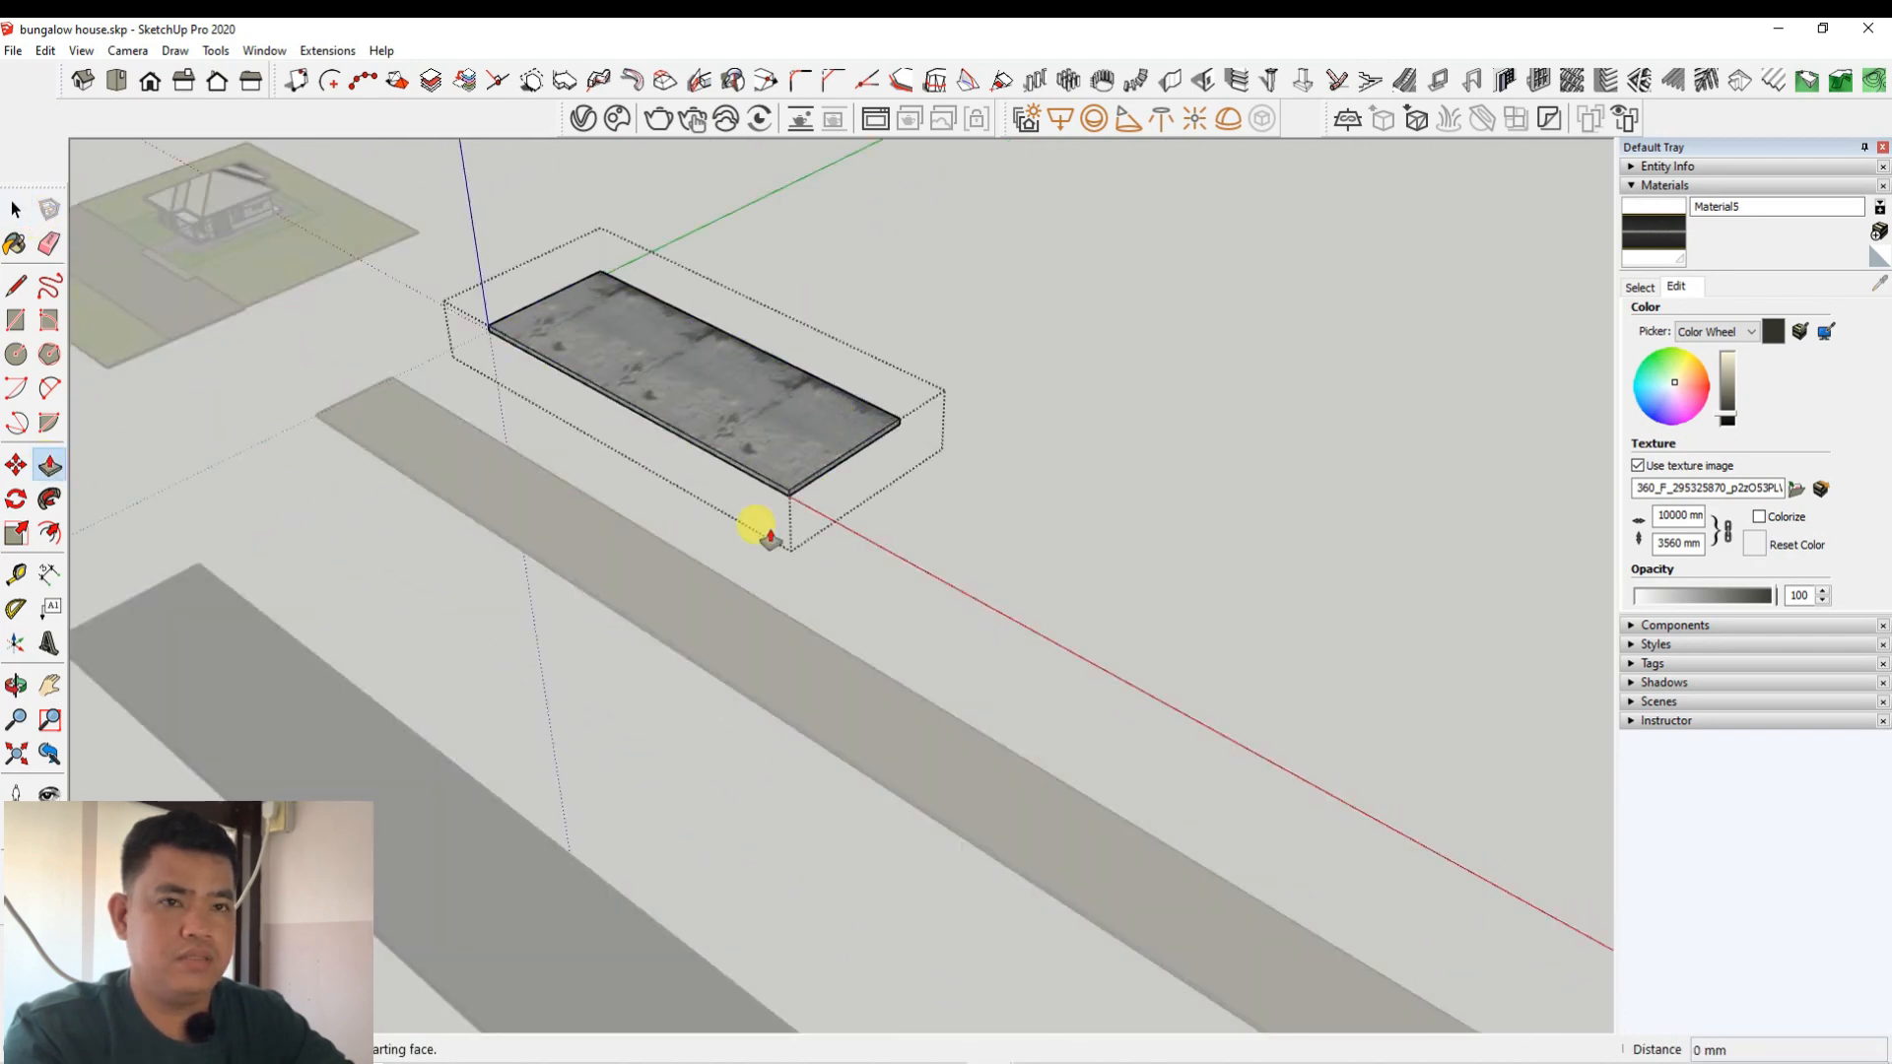
scroll(754, 473, up, 3)
scroll(690, 448, down, 8)
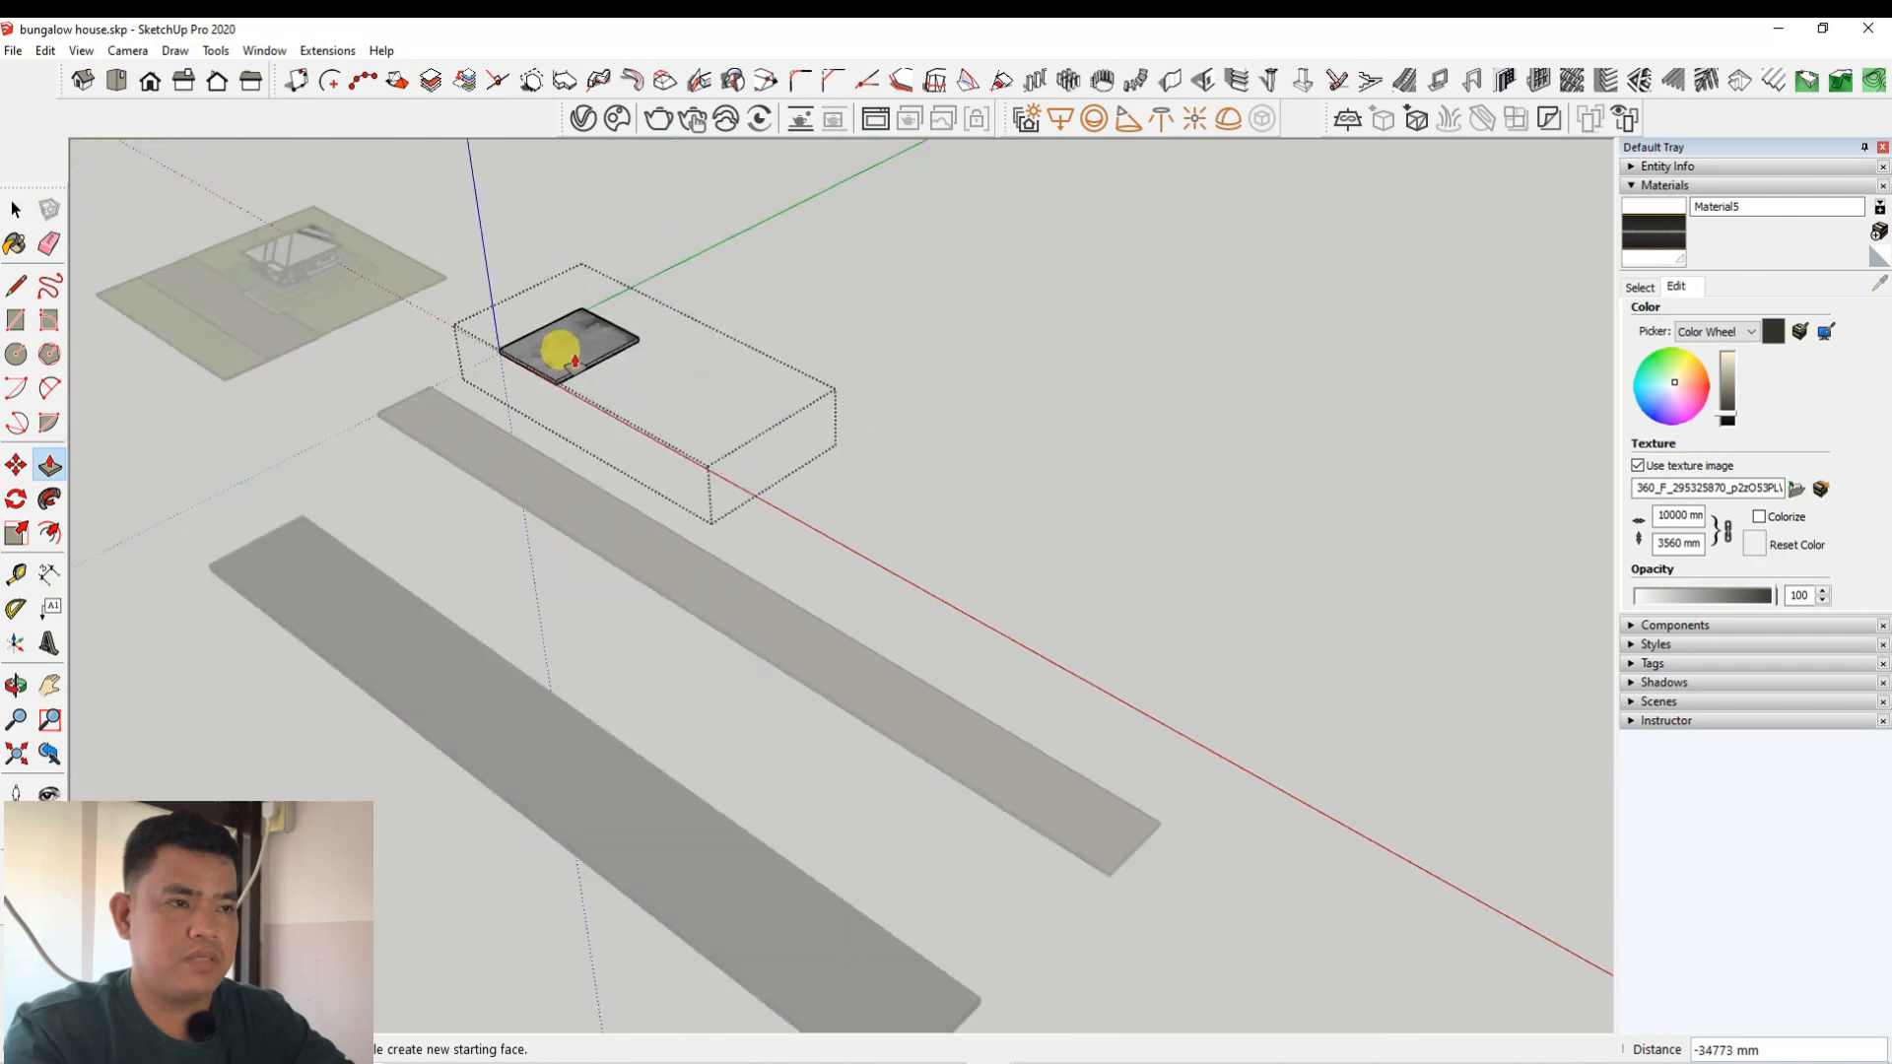
scroll(778, 596, up, 1)
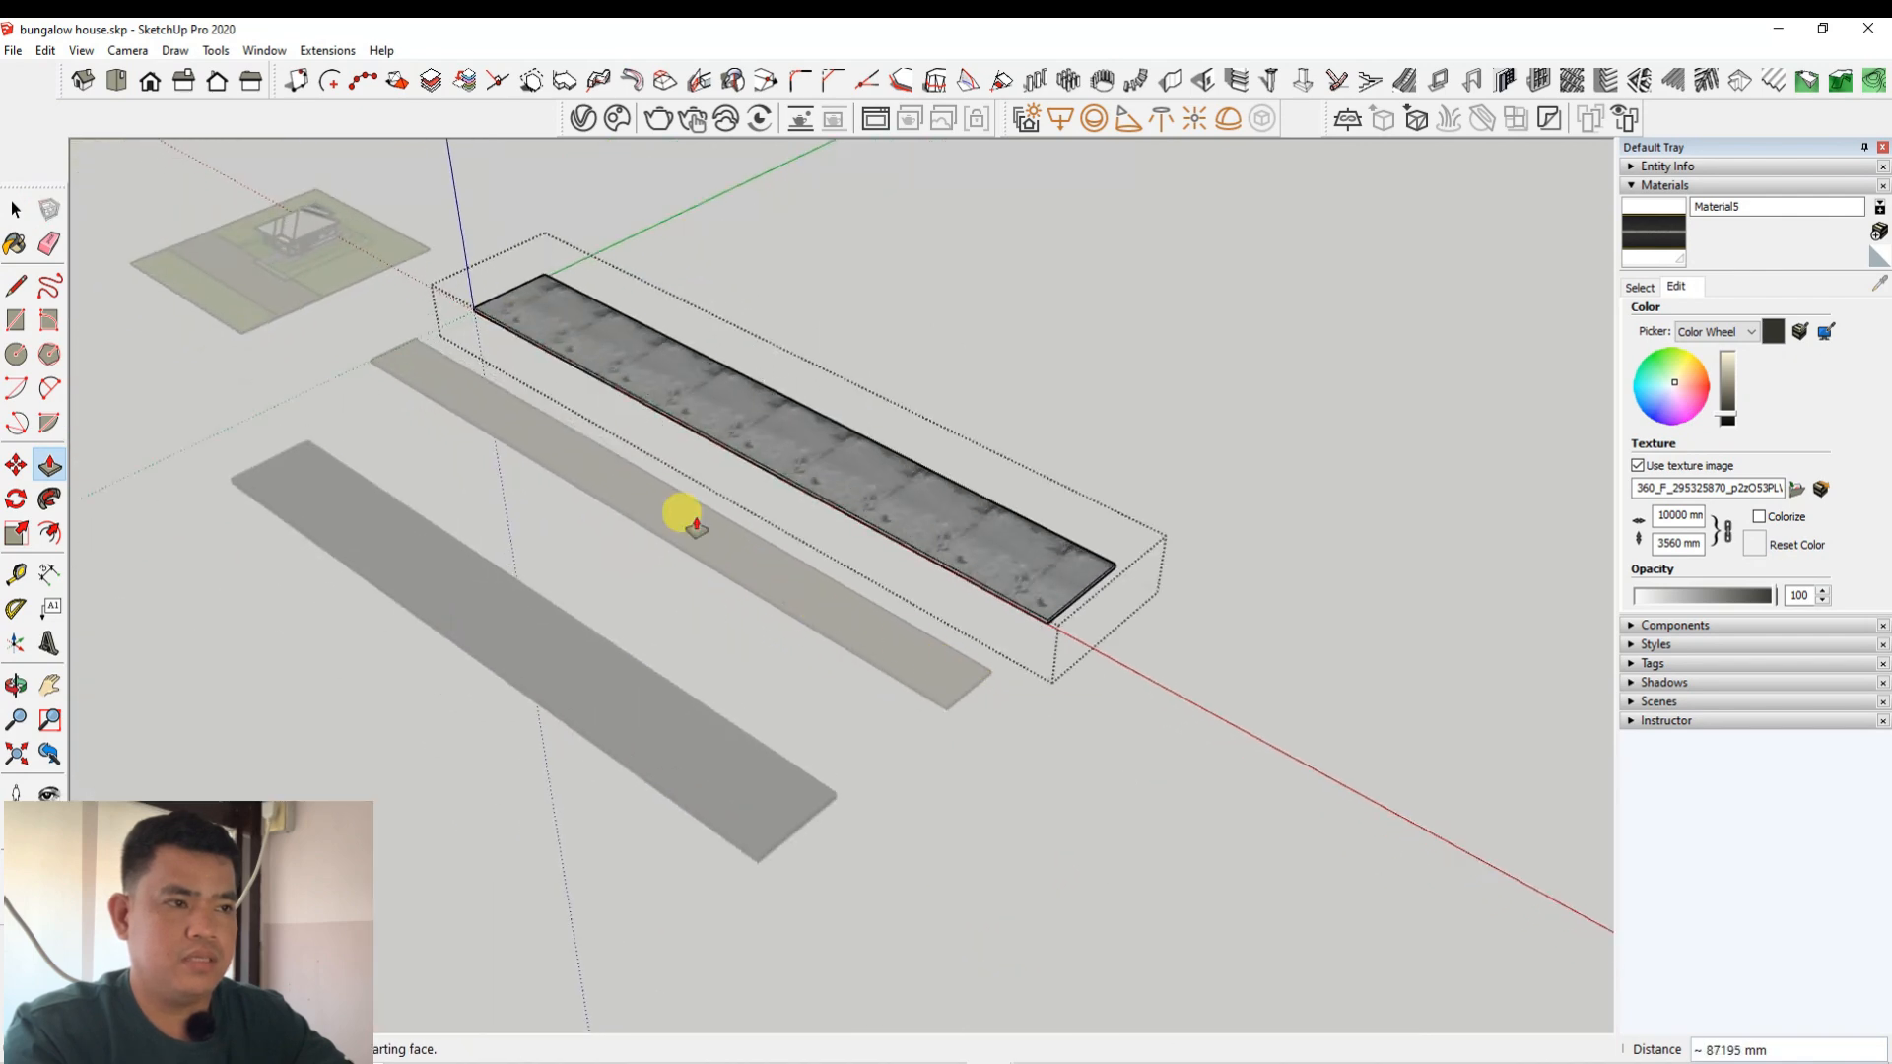
click(15, 209)
click(258, 711)
Step: Frame the bungalow's front corner with the dirt road in the foreground and start a V-Ray render of that view
middle_drag(258, 712, 759, 636)
scroll(838, 591, down, 5)
scroll(1345, 705, down, 3)
scroll(487, 561, up, 3)
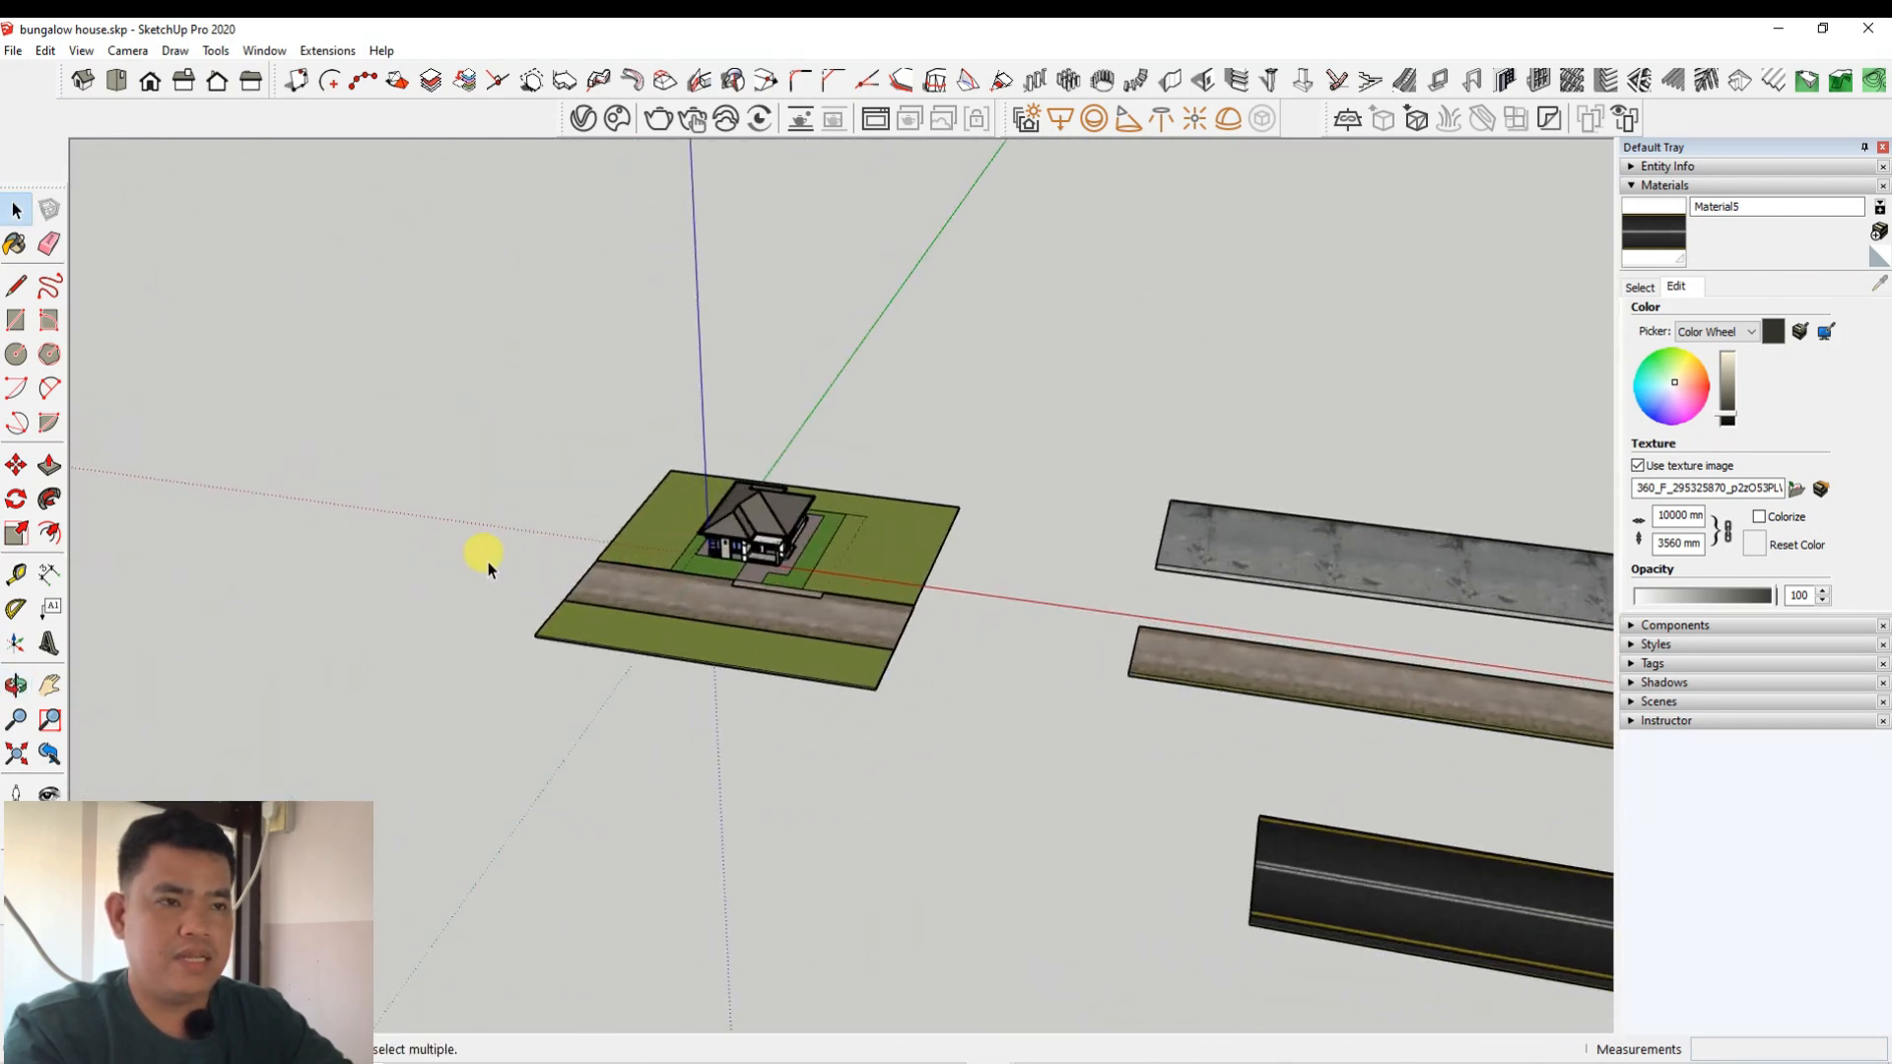
scroll(788, 542, up, 3)
scroll(828, 498, up, 6)
middle_drag(608, 631, 564, 532)
scroll(603, 512, down, 4)
scroll(609, 516, up, 5)
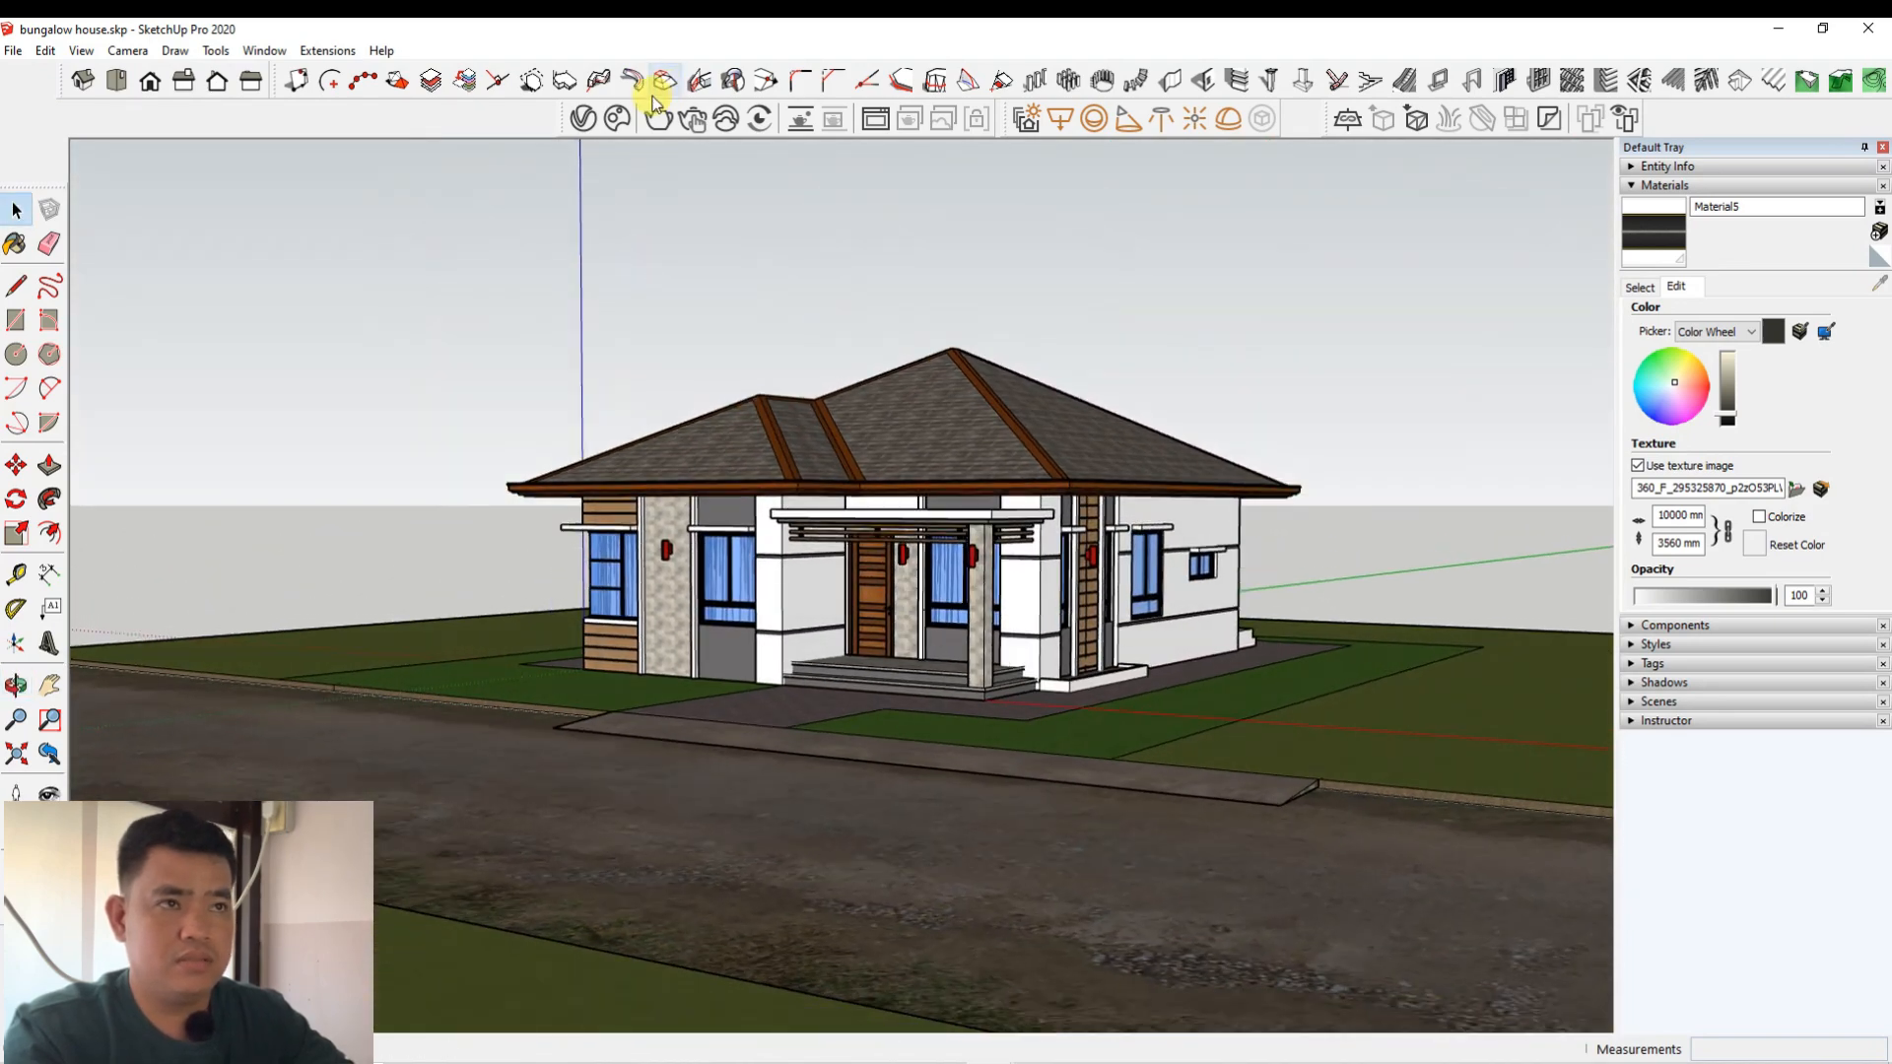
click(656, 117)
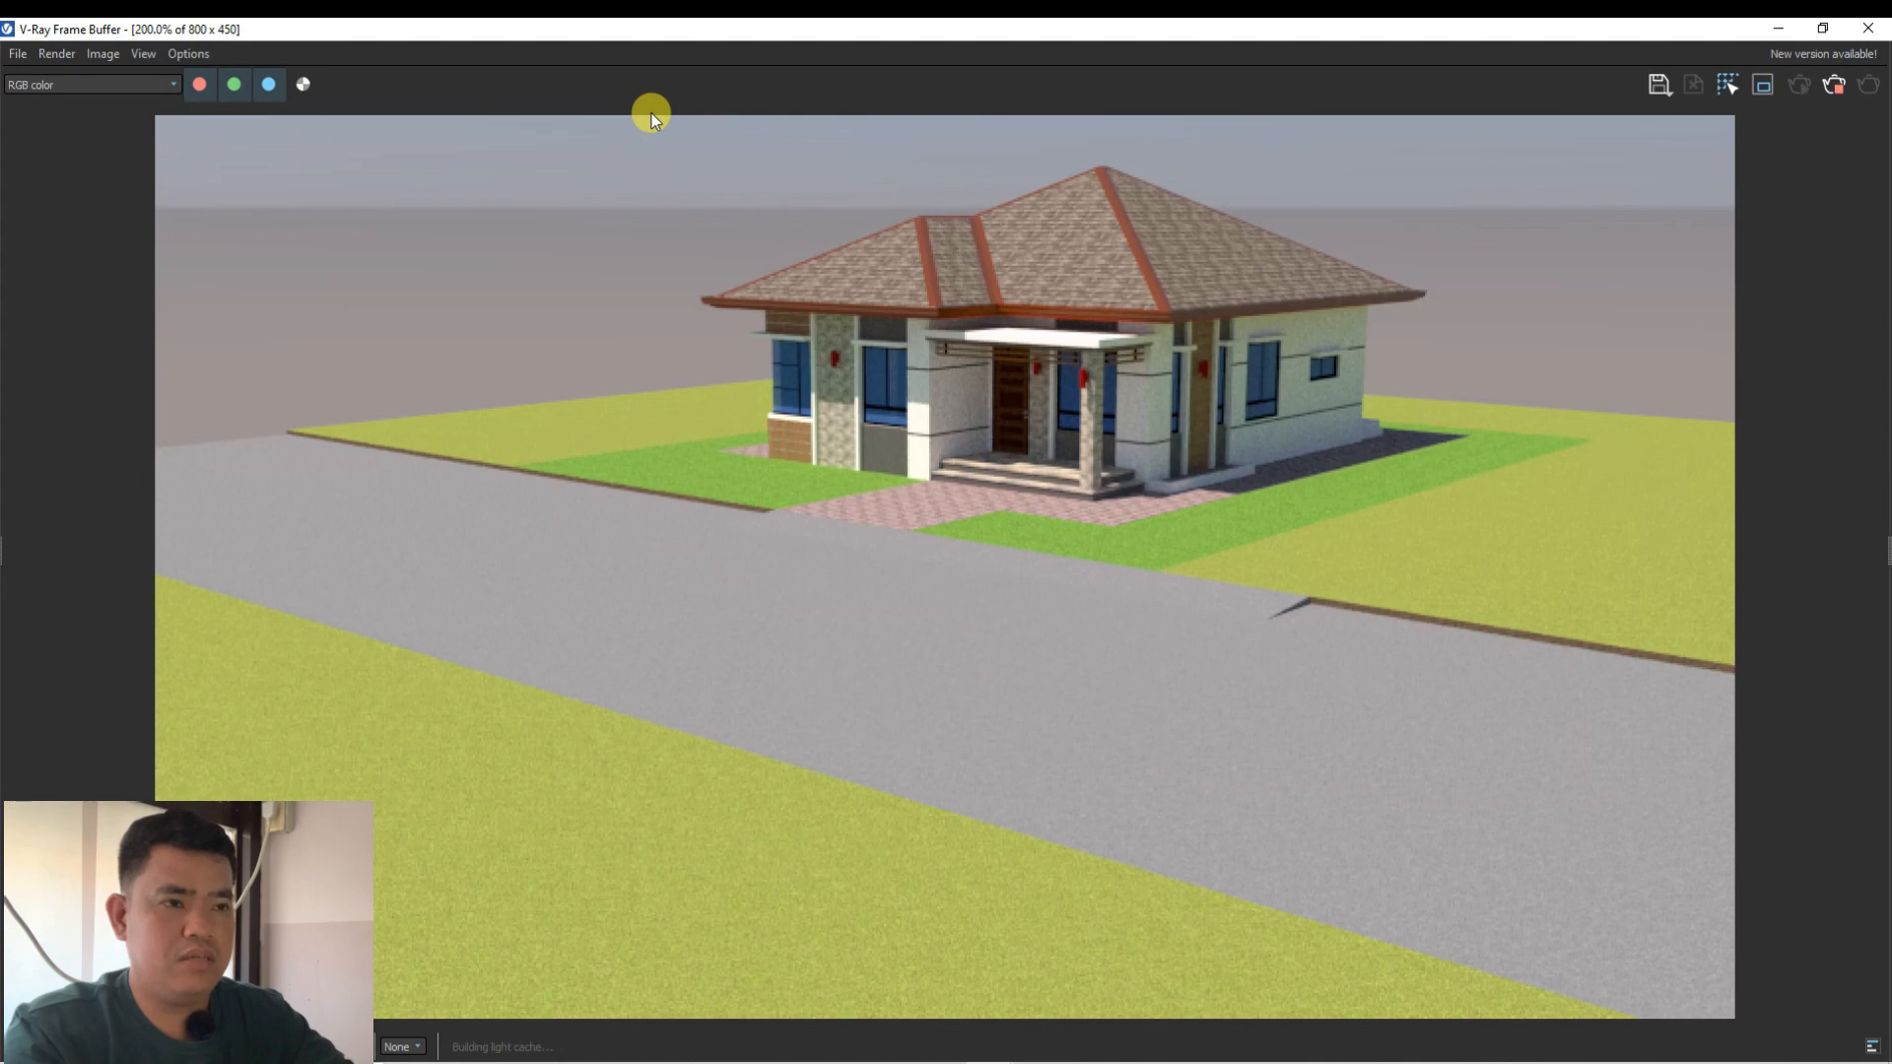